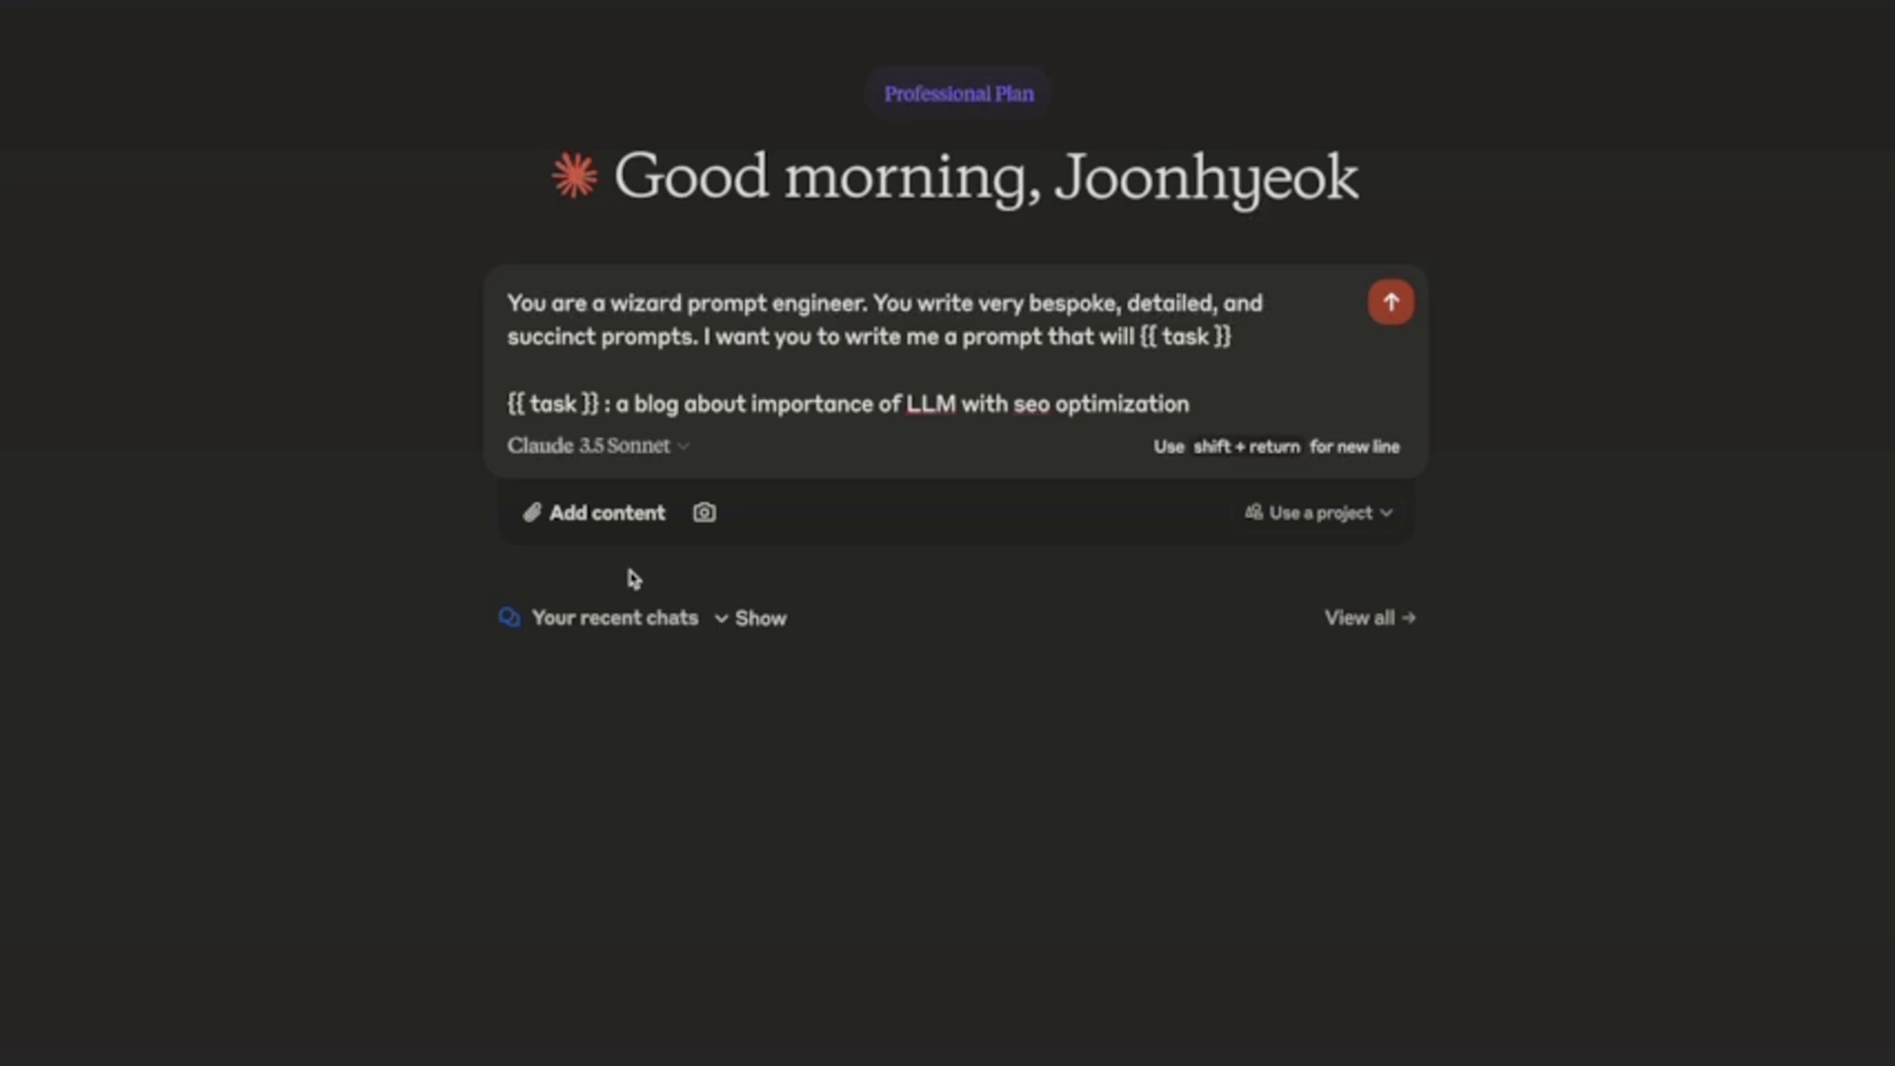
{"action": "left_click_drag", "start_coordinate": [542, 365], "coordinate": [490, 294]}
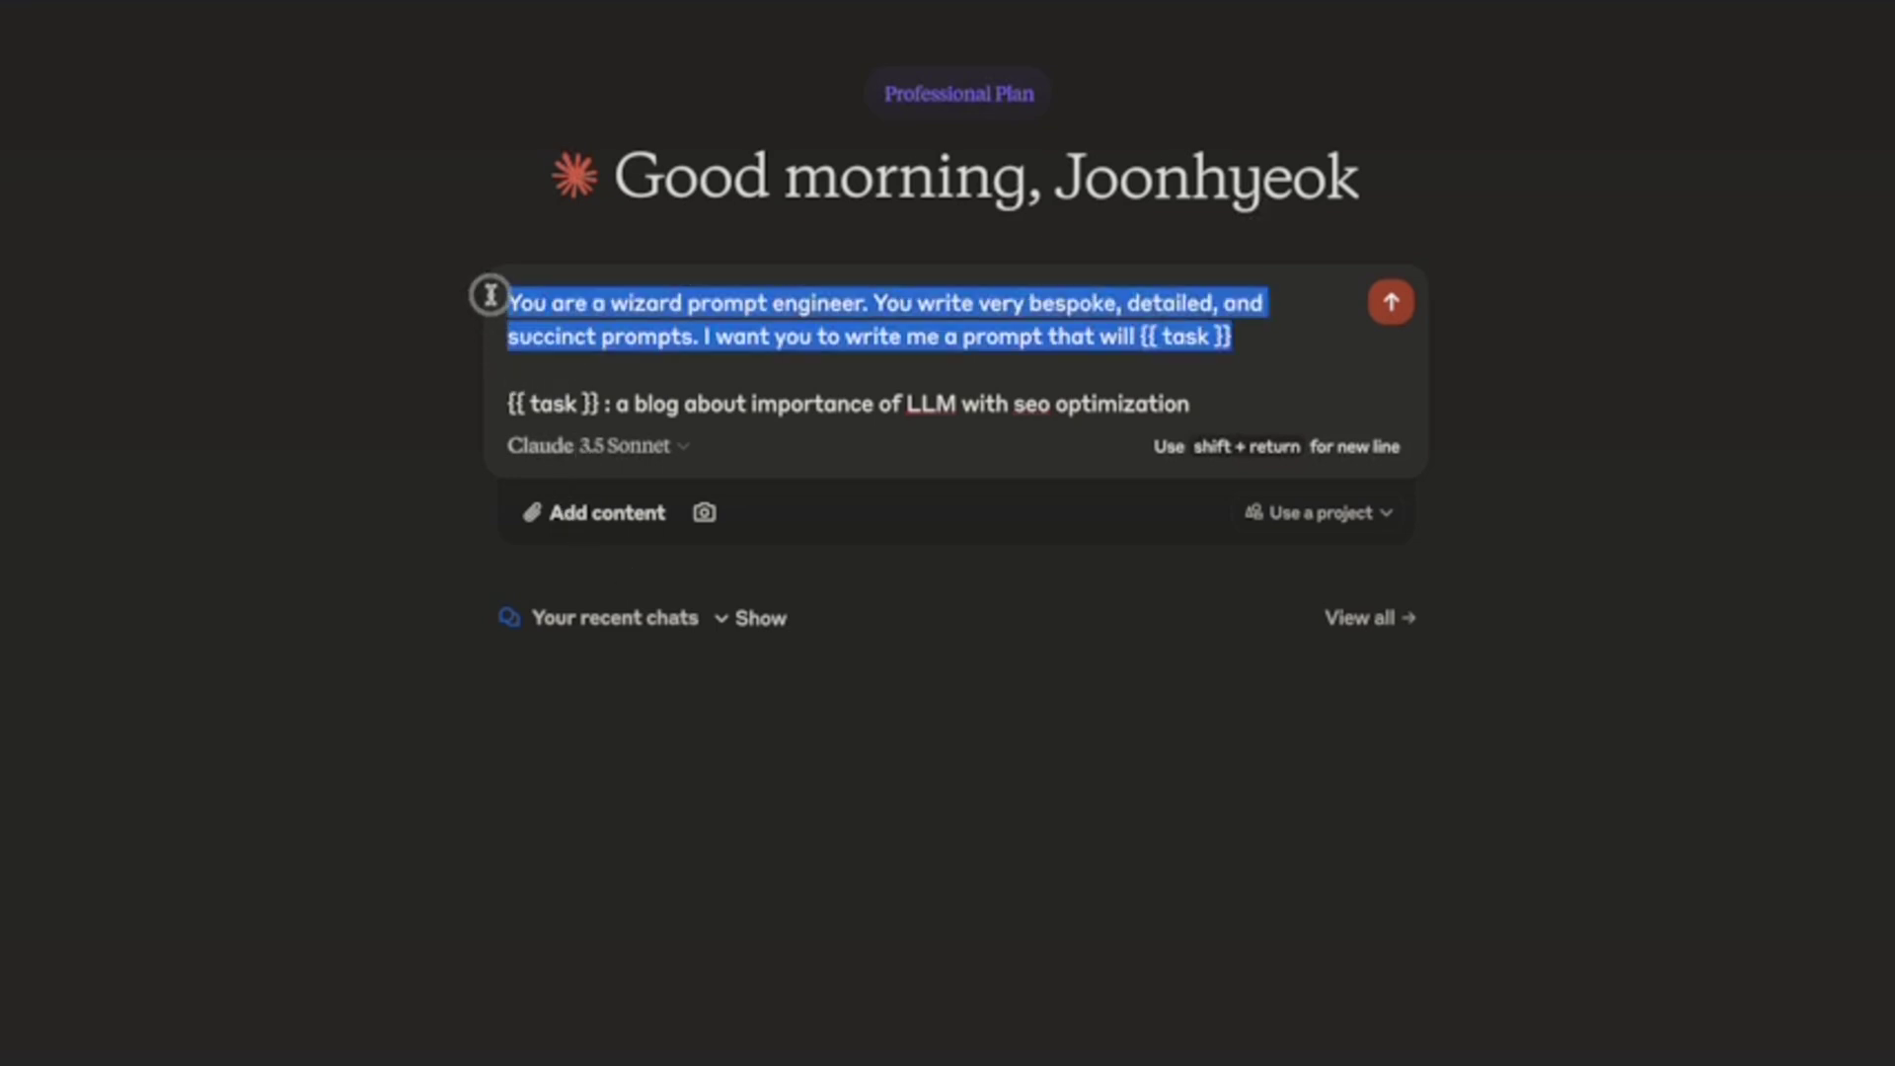
{"action": "left_click", "coordinate": [542, 360]}
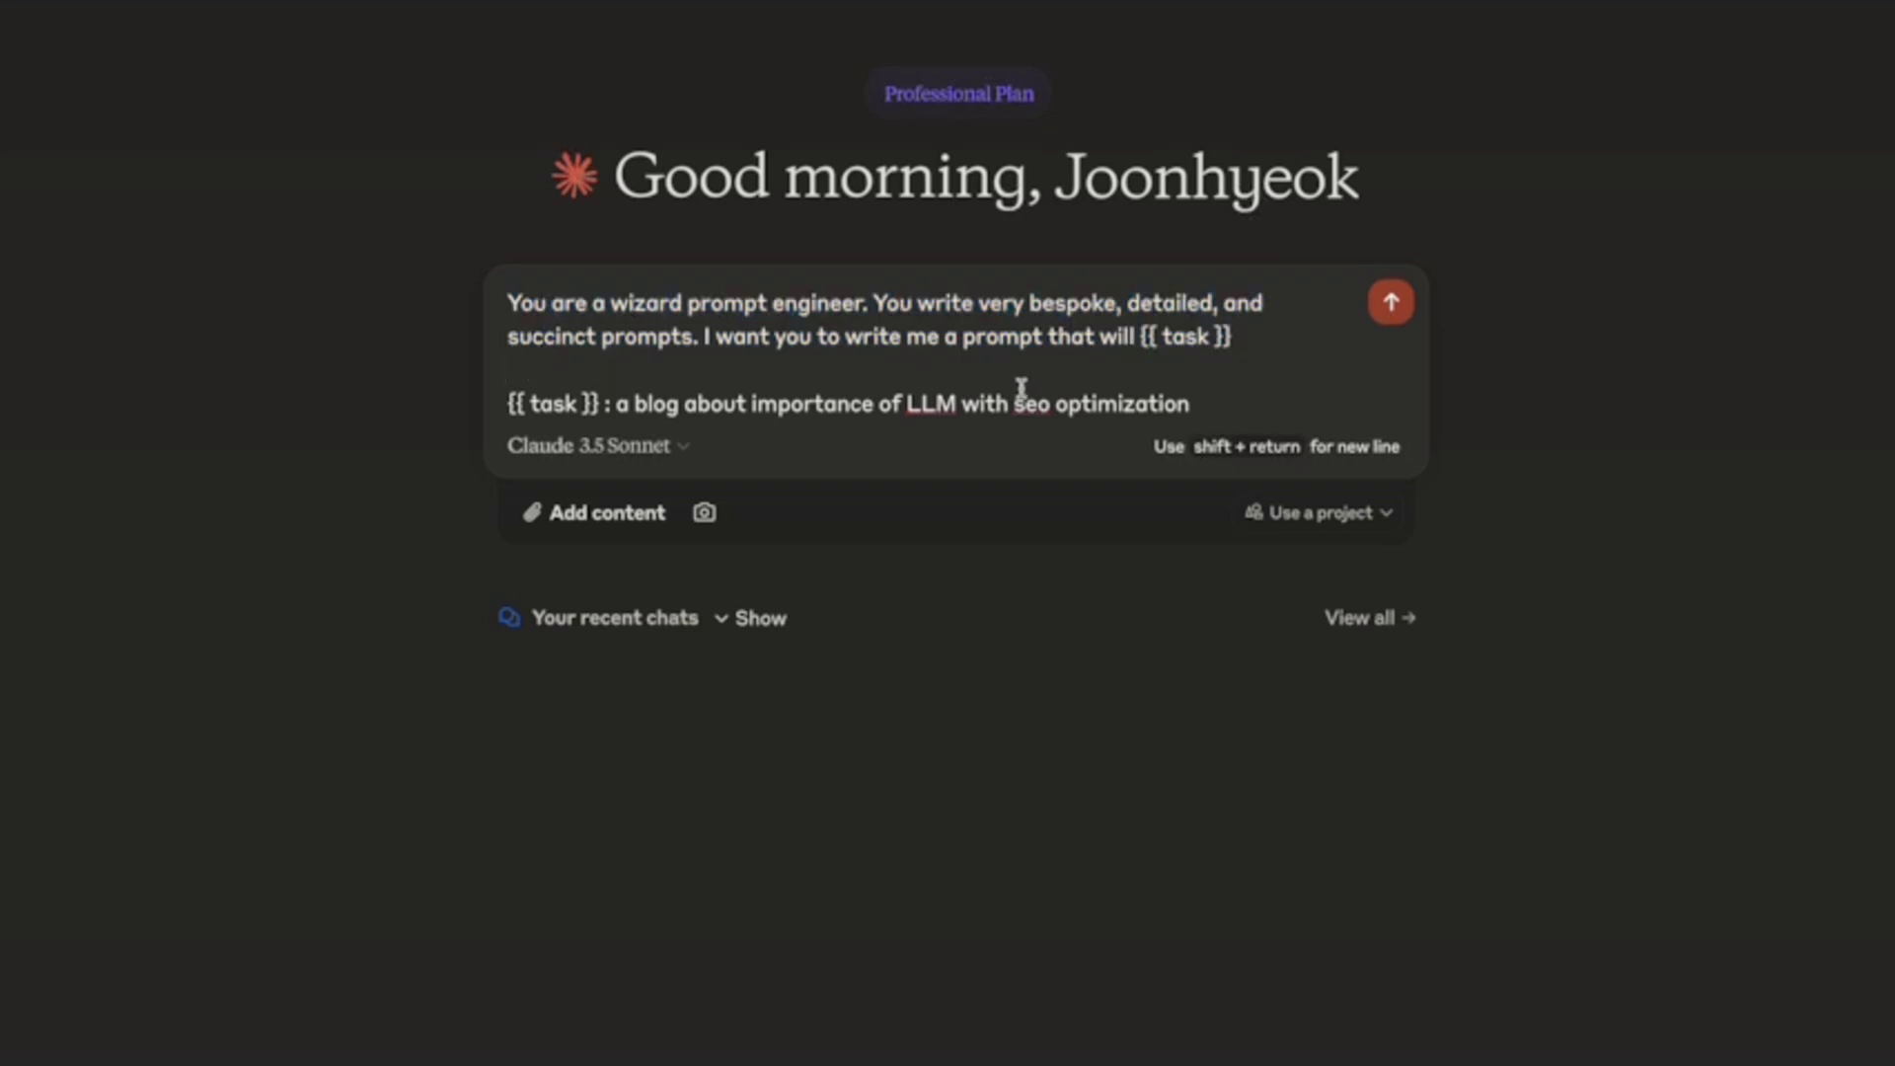
{"action": "left_click", "coordinate": [509, 408]}
{"action": "triple_click", "coordinate": [509, 407]}
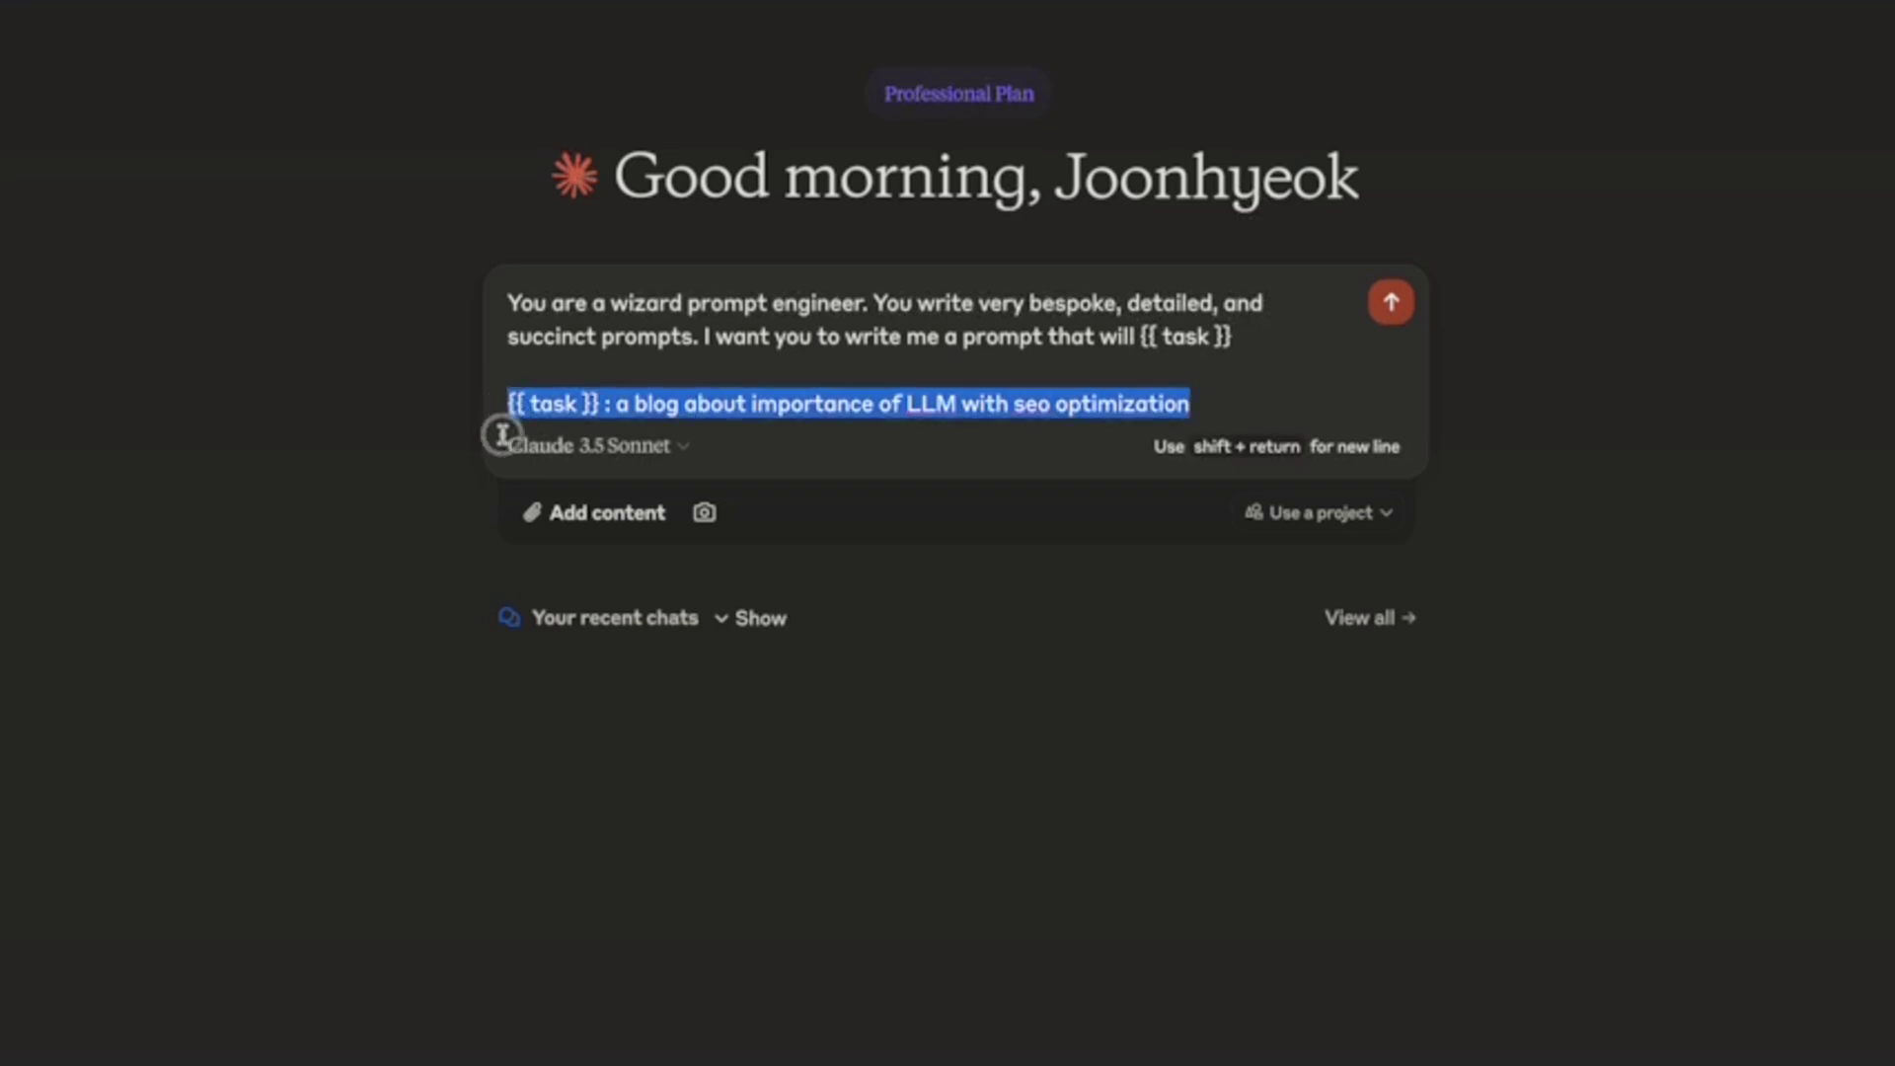
Submit the meta-prompt and receive Claude's ten-point prompt for an SEO blog on LLM importance
{"action": "left_click", "coordinate": [419, 440]}
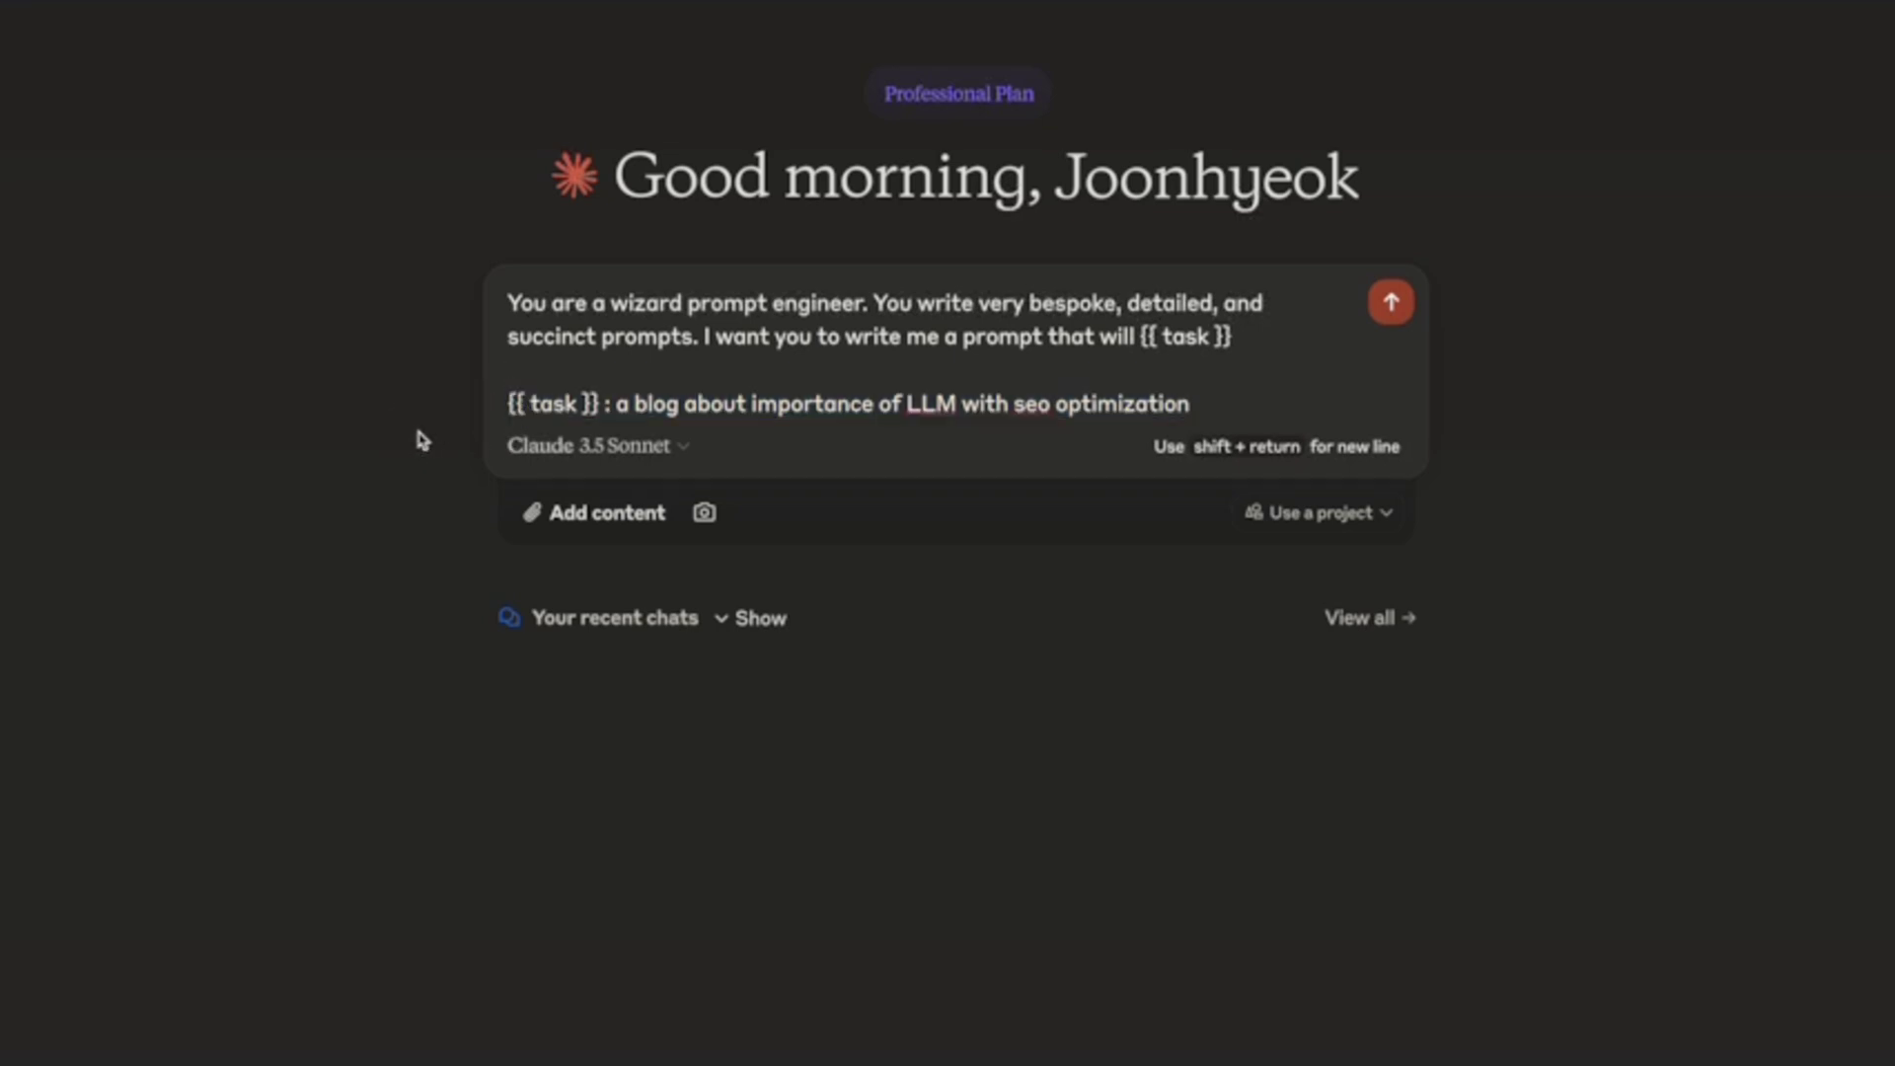
{"action": "left_click", "coordinate": [1391, 304]}
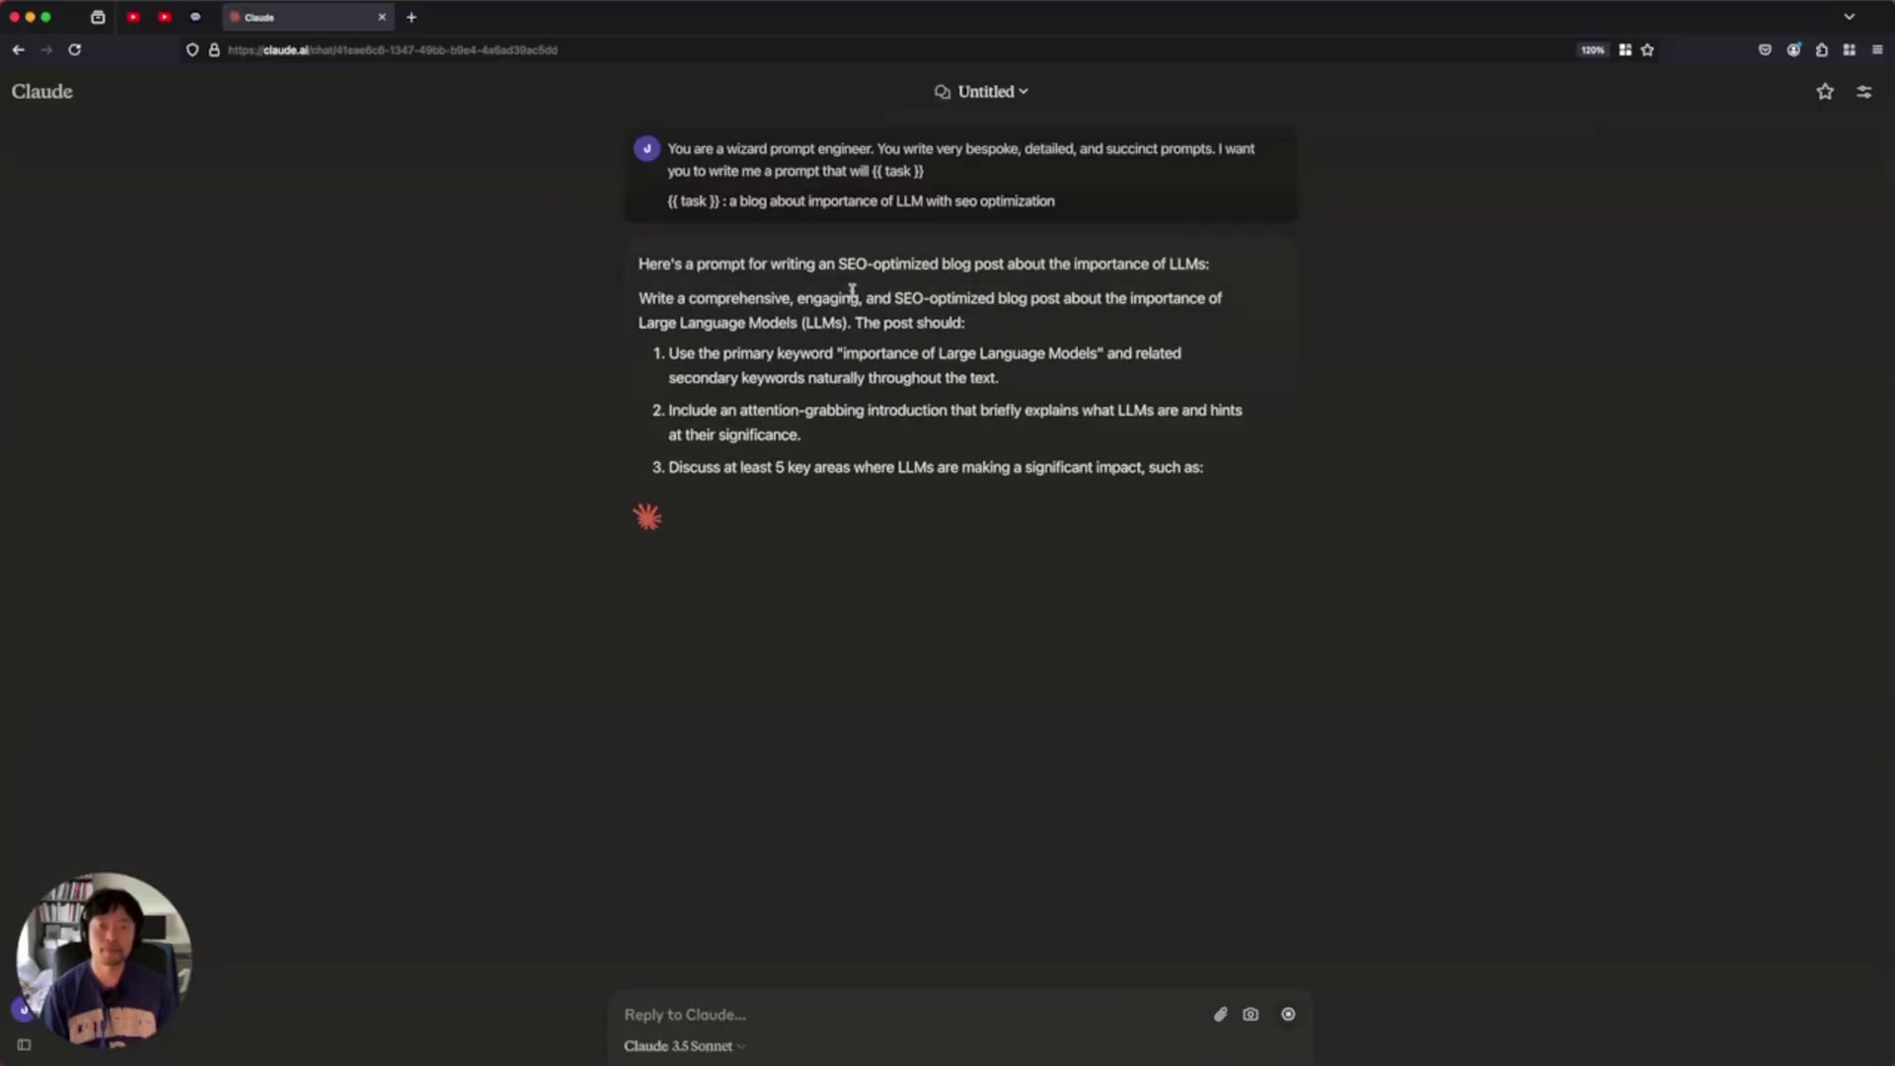
{"action": "scroll", "coordinate": [753, 316], "scroll_direction": "up", "scroll_amount": 3}
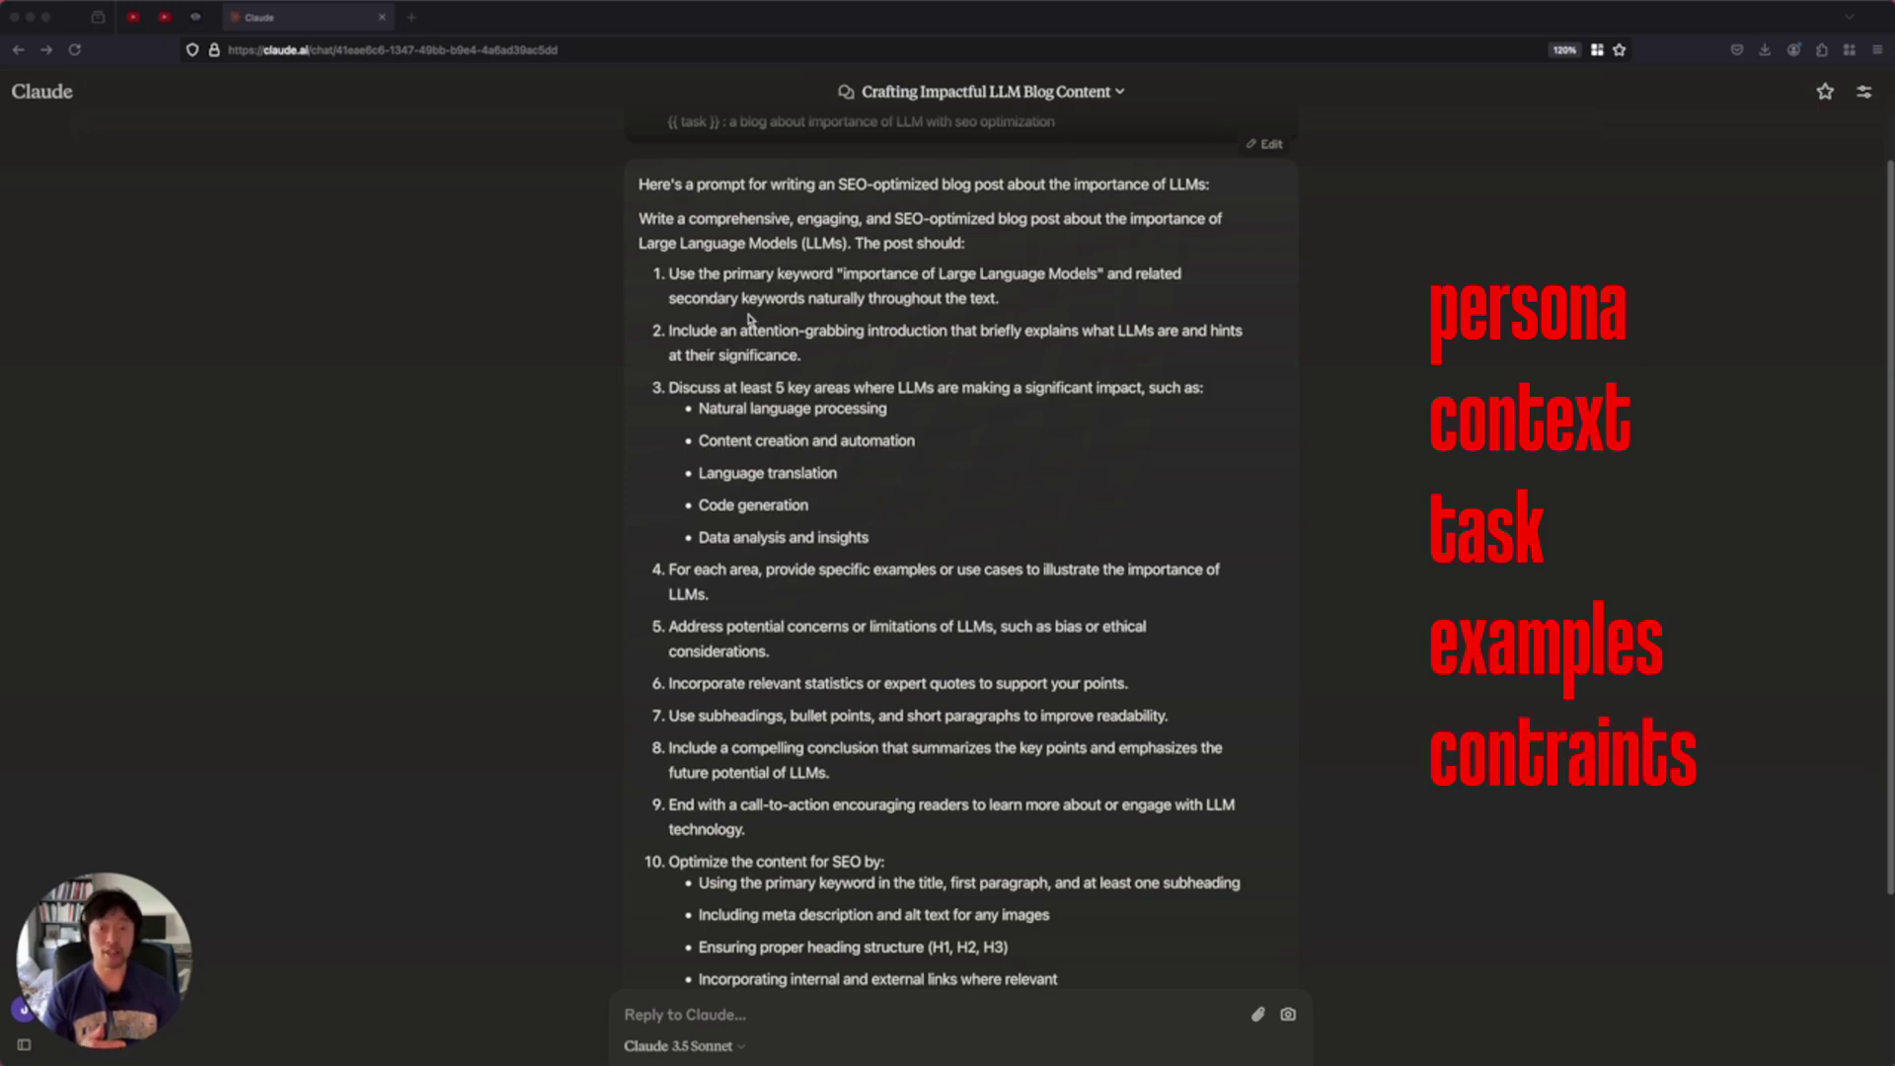
{"action": "scroll", "coordinate": [748, 318], "scroll_direction": "up", "scroll_amount": 1}
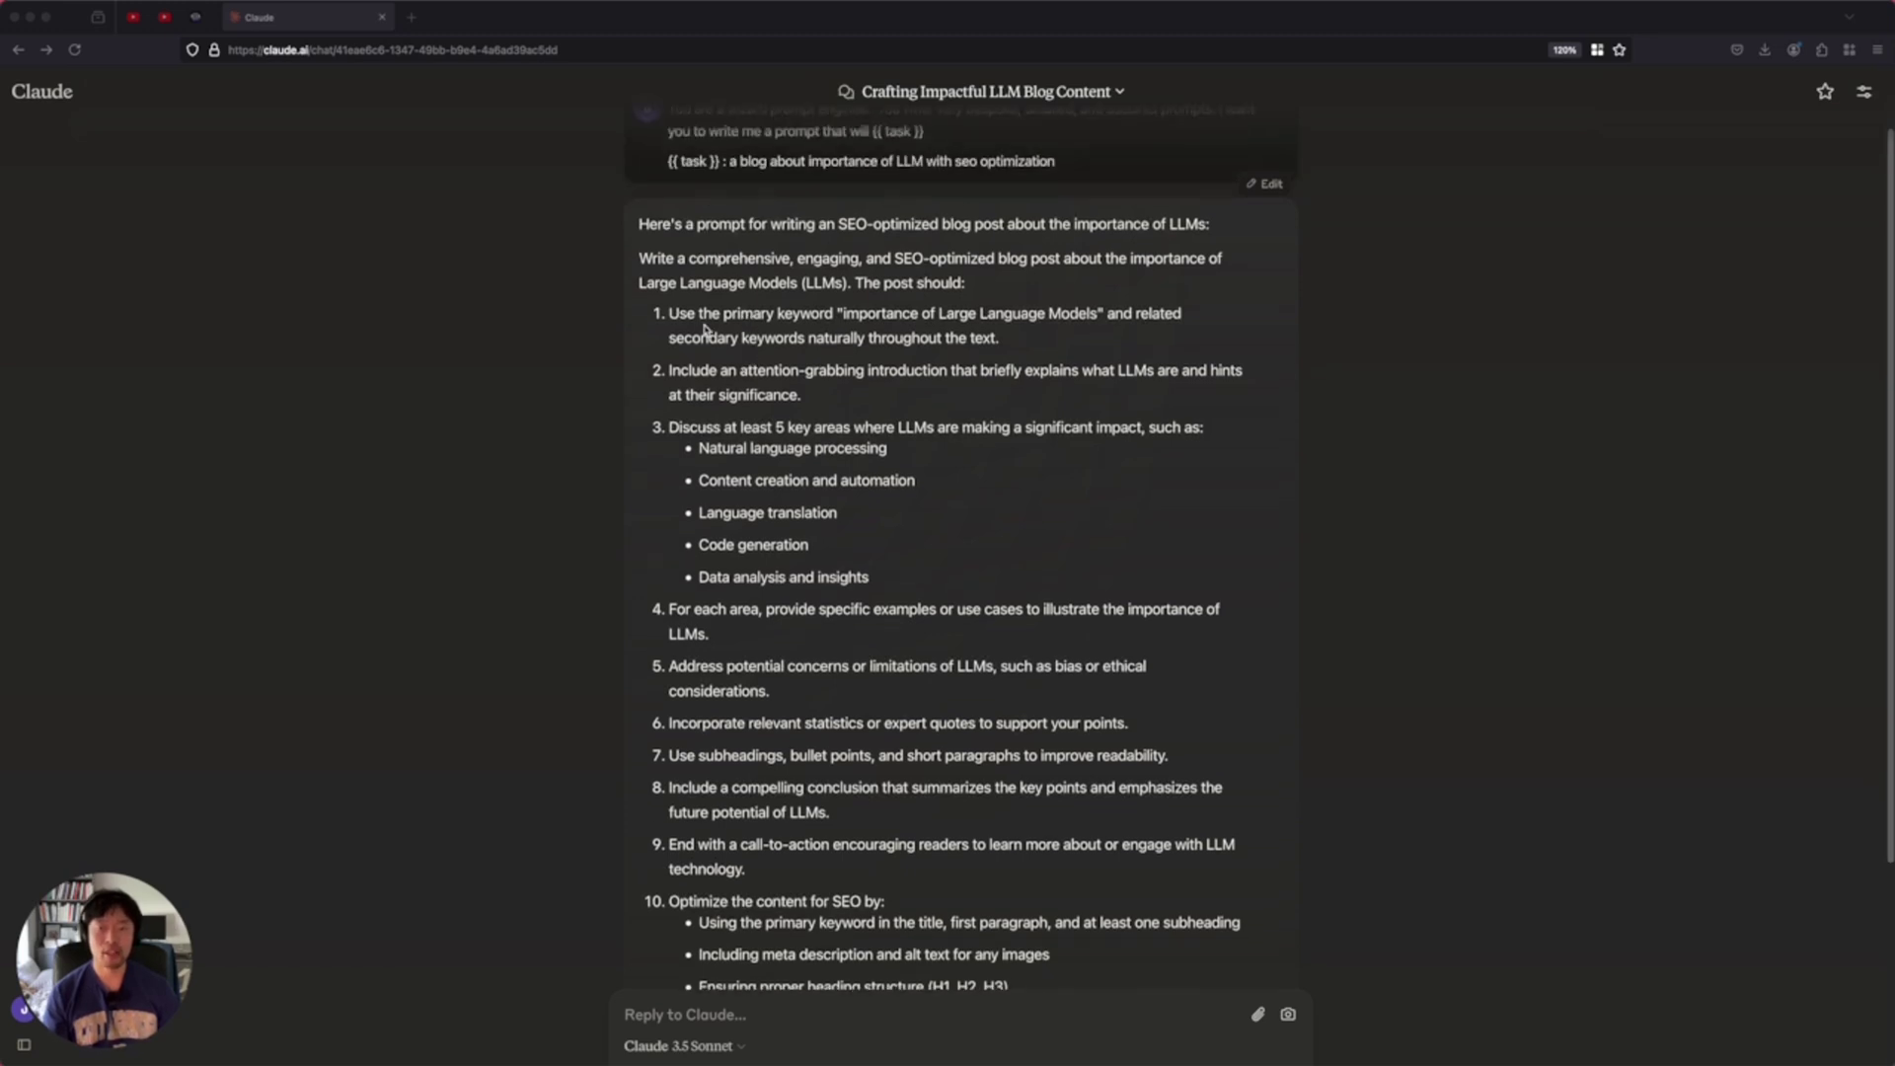
{"action": "scroll", "coordinate": [730, 286], "scroll_direction": "down", "scroll_amount": 2}
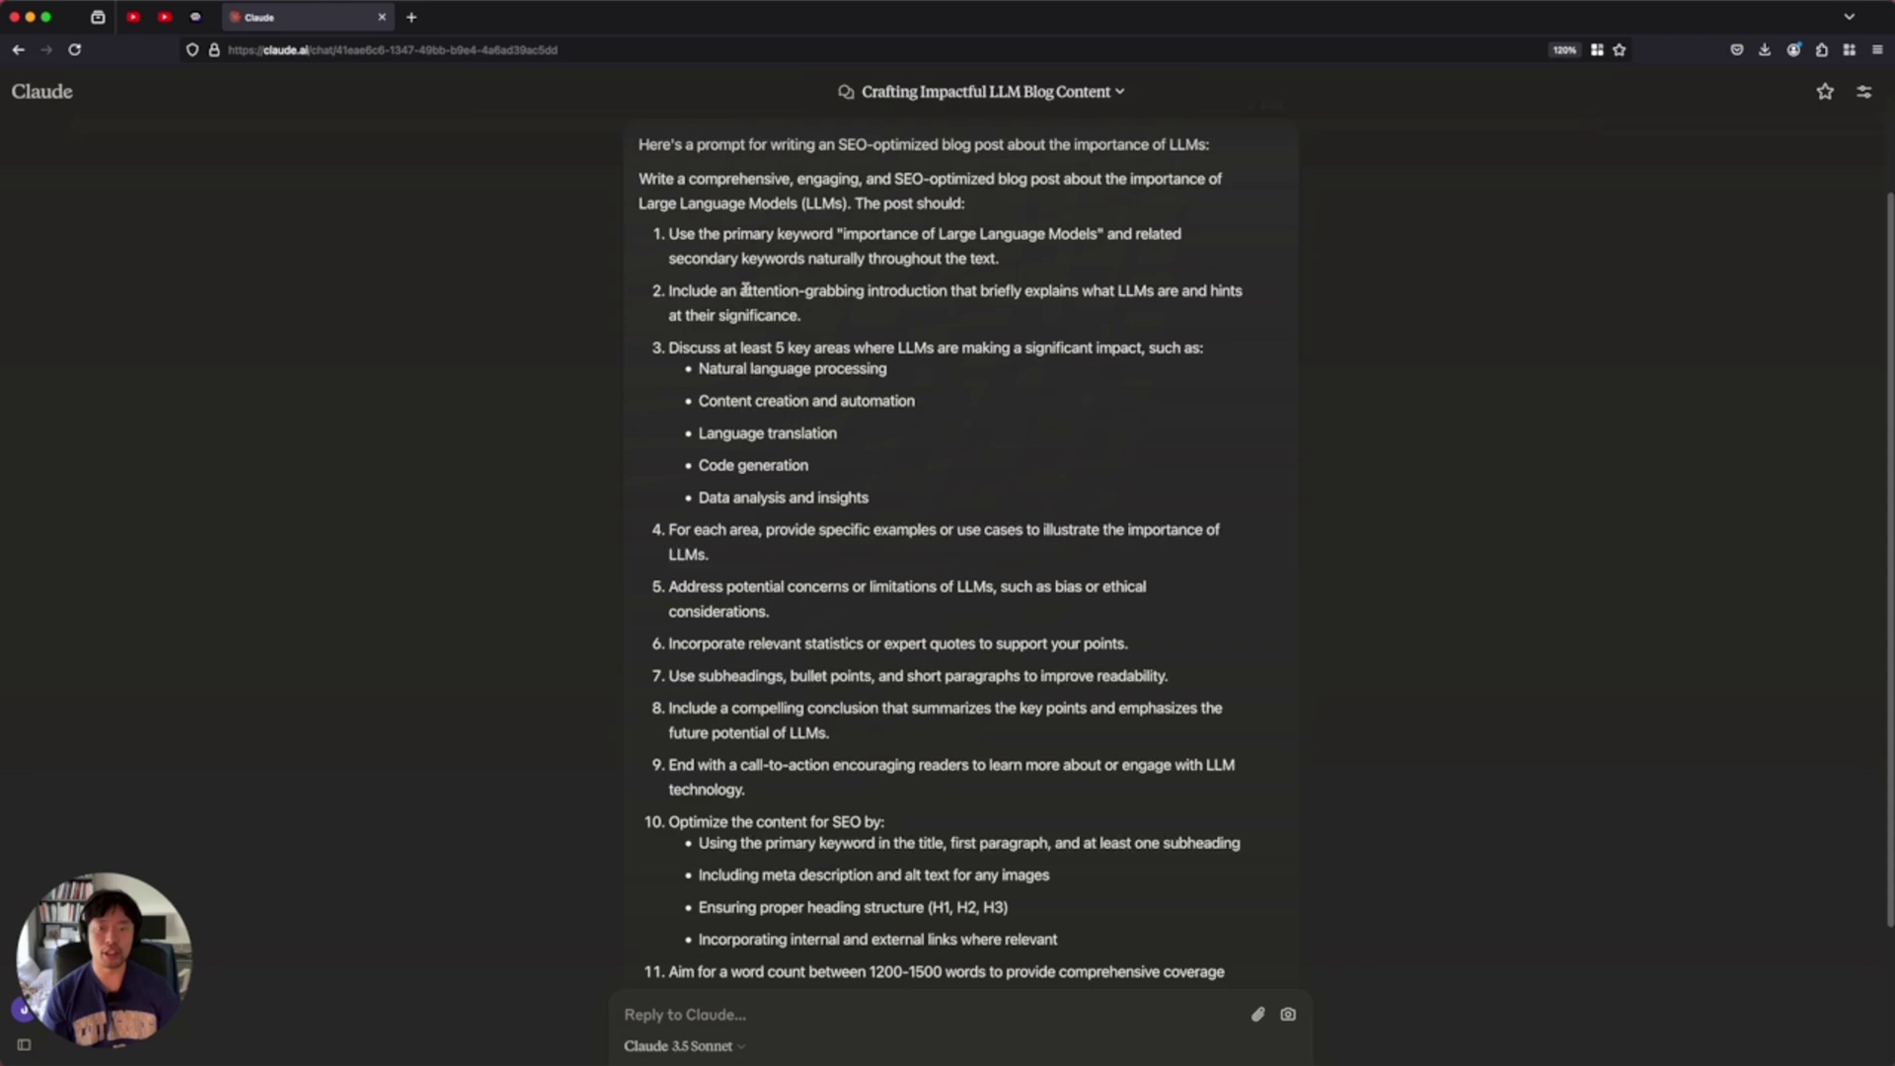
{"action": "left_click_drag", "start_coordinate": [747, 292], "coordinate": [942, 289]}
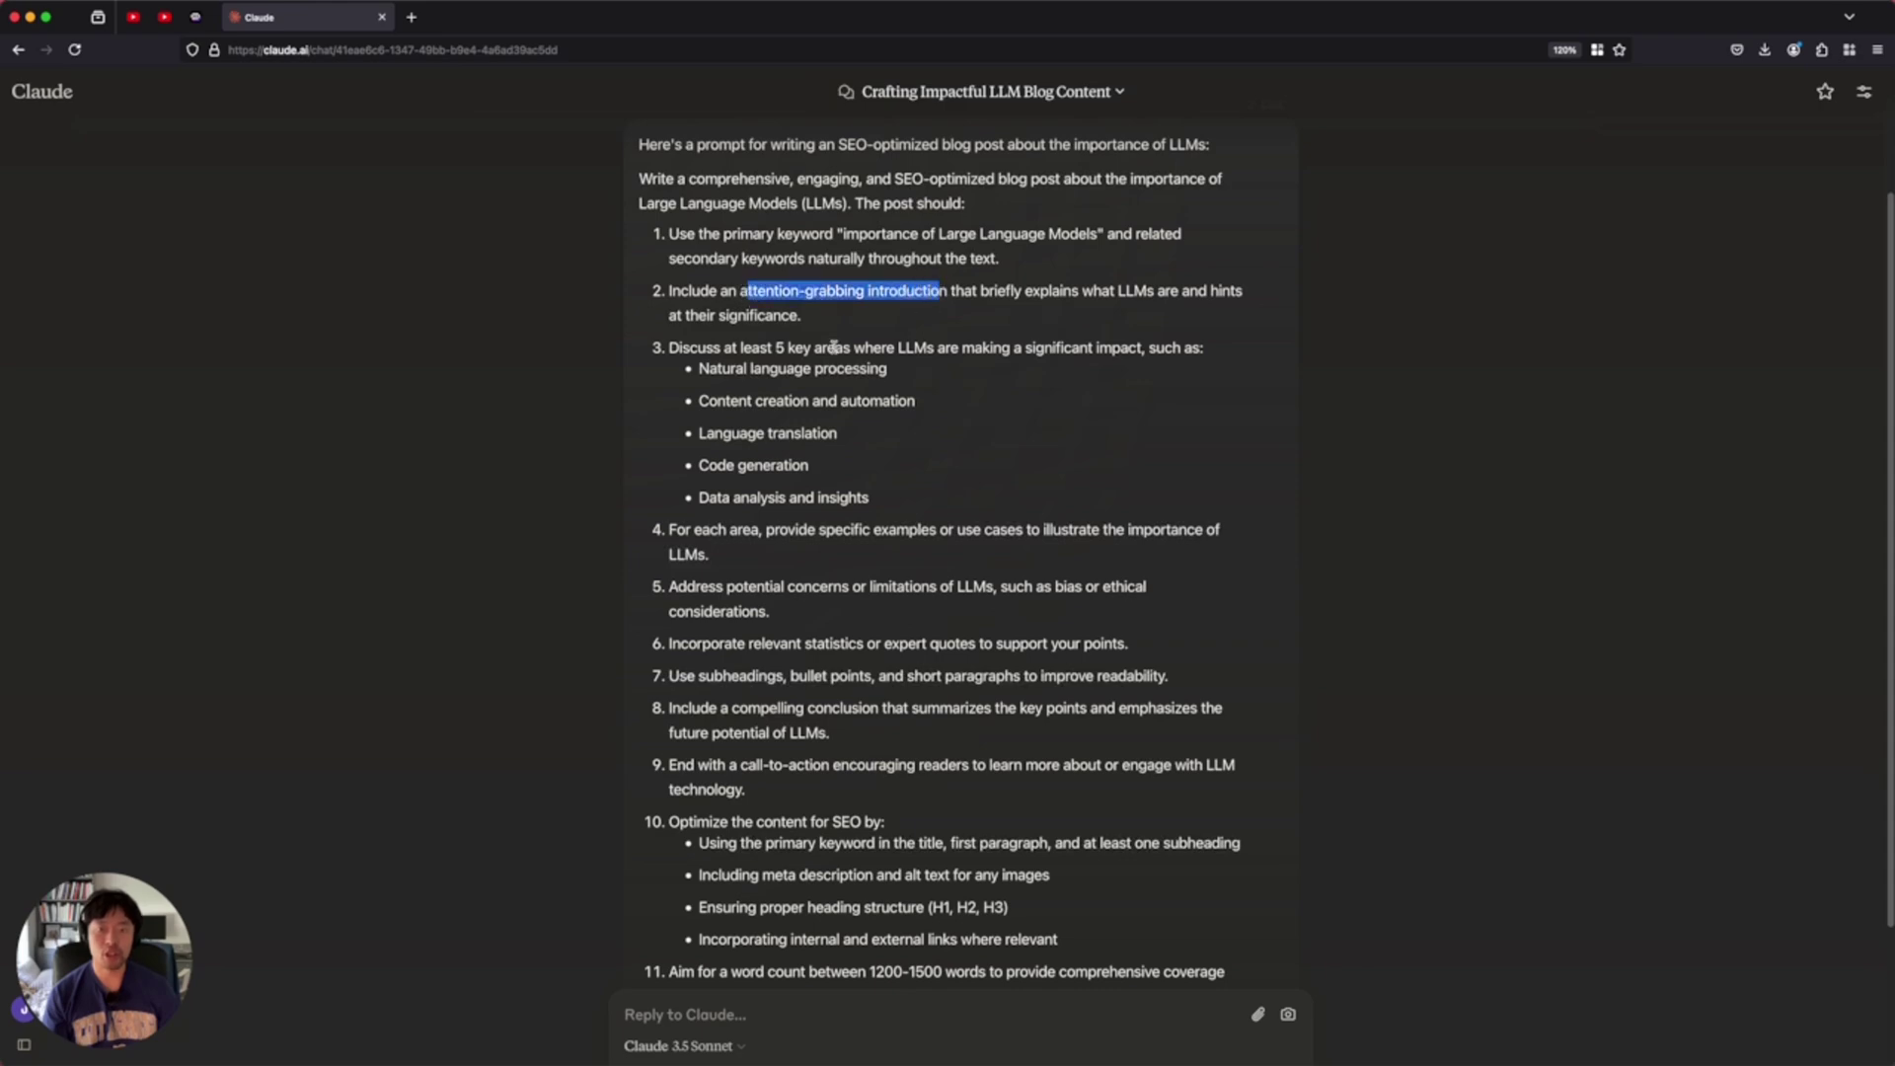
{"action": "left_click_drag", "start_coordinate": [776, 347], "coordinate": [846, 347]}
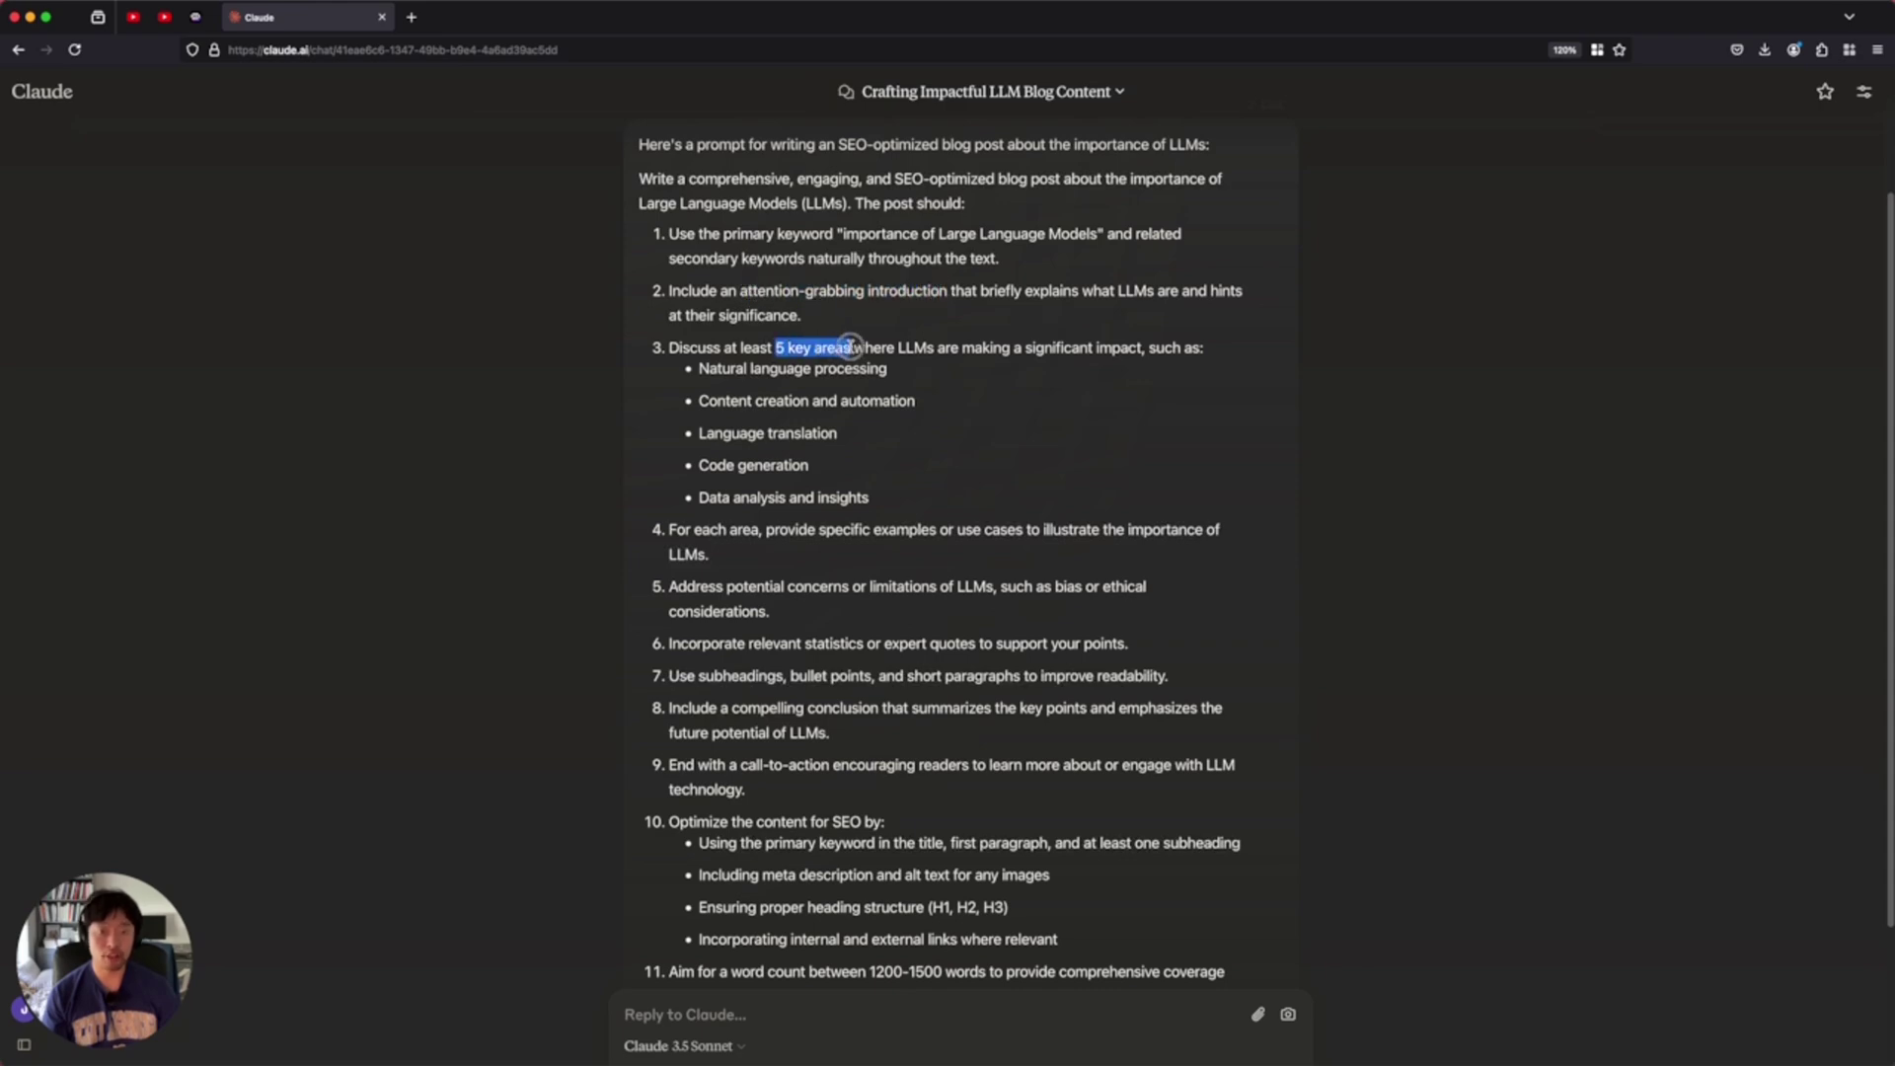
{"action": "scroll", "coordinate": [849, 347], "scroll_direction": "down", "scroll_amount": 3}
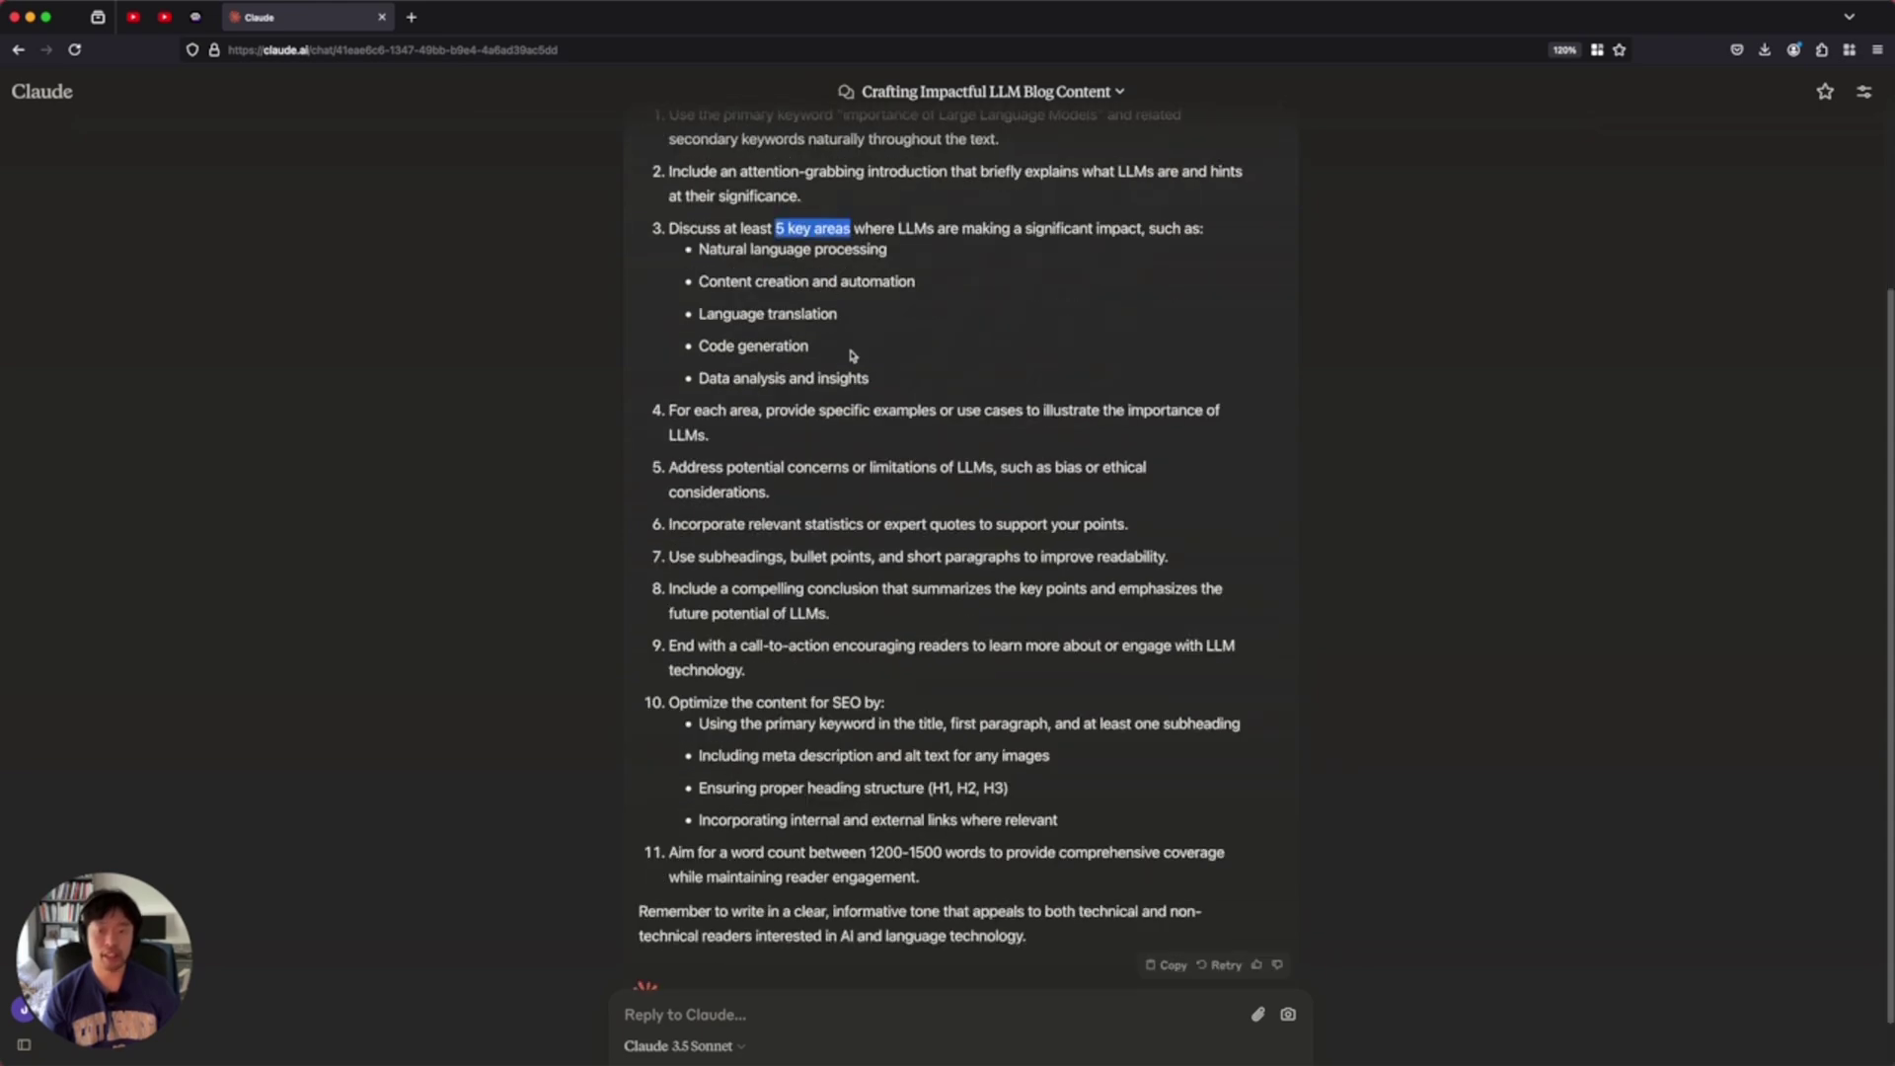
{"action": "left_click", "coordinate": [775, 817]}
{"action": "scroll", "coordinate": [774, 817], "scroll_direction": "down", "scroll_amount": 1}
{"action": "scroll", "coordinate": [725, 627], "scroll_direction": "up", "scroll_amount": 1}
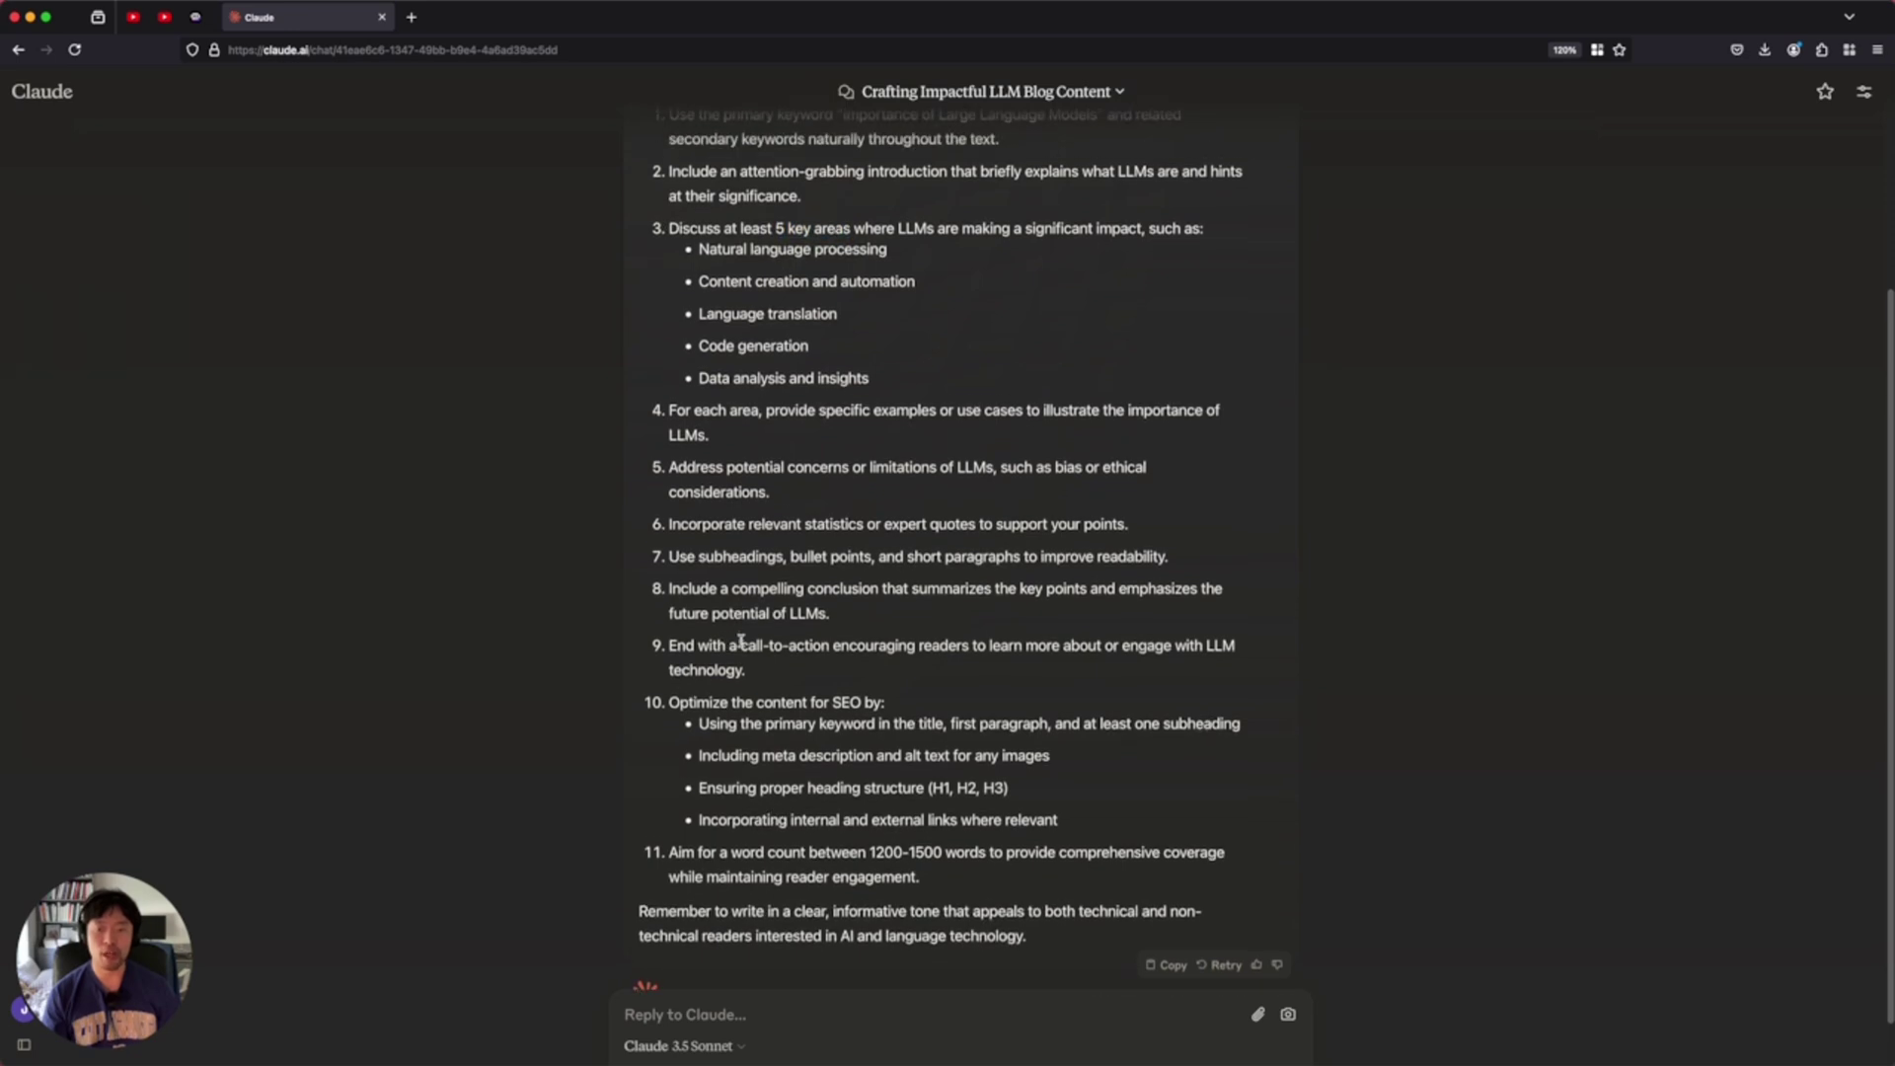
{"action": "left_click_drag", "start_coordinate": [740, 644], "coordinate": [750, 663]}
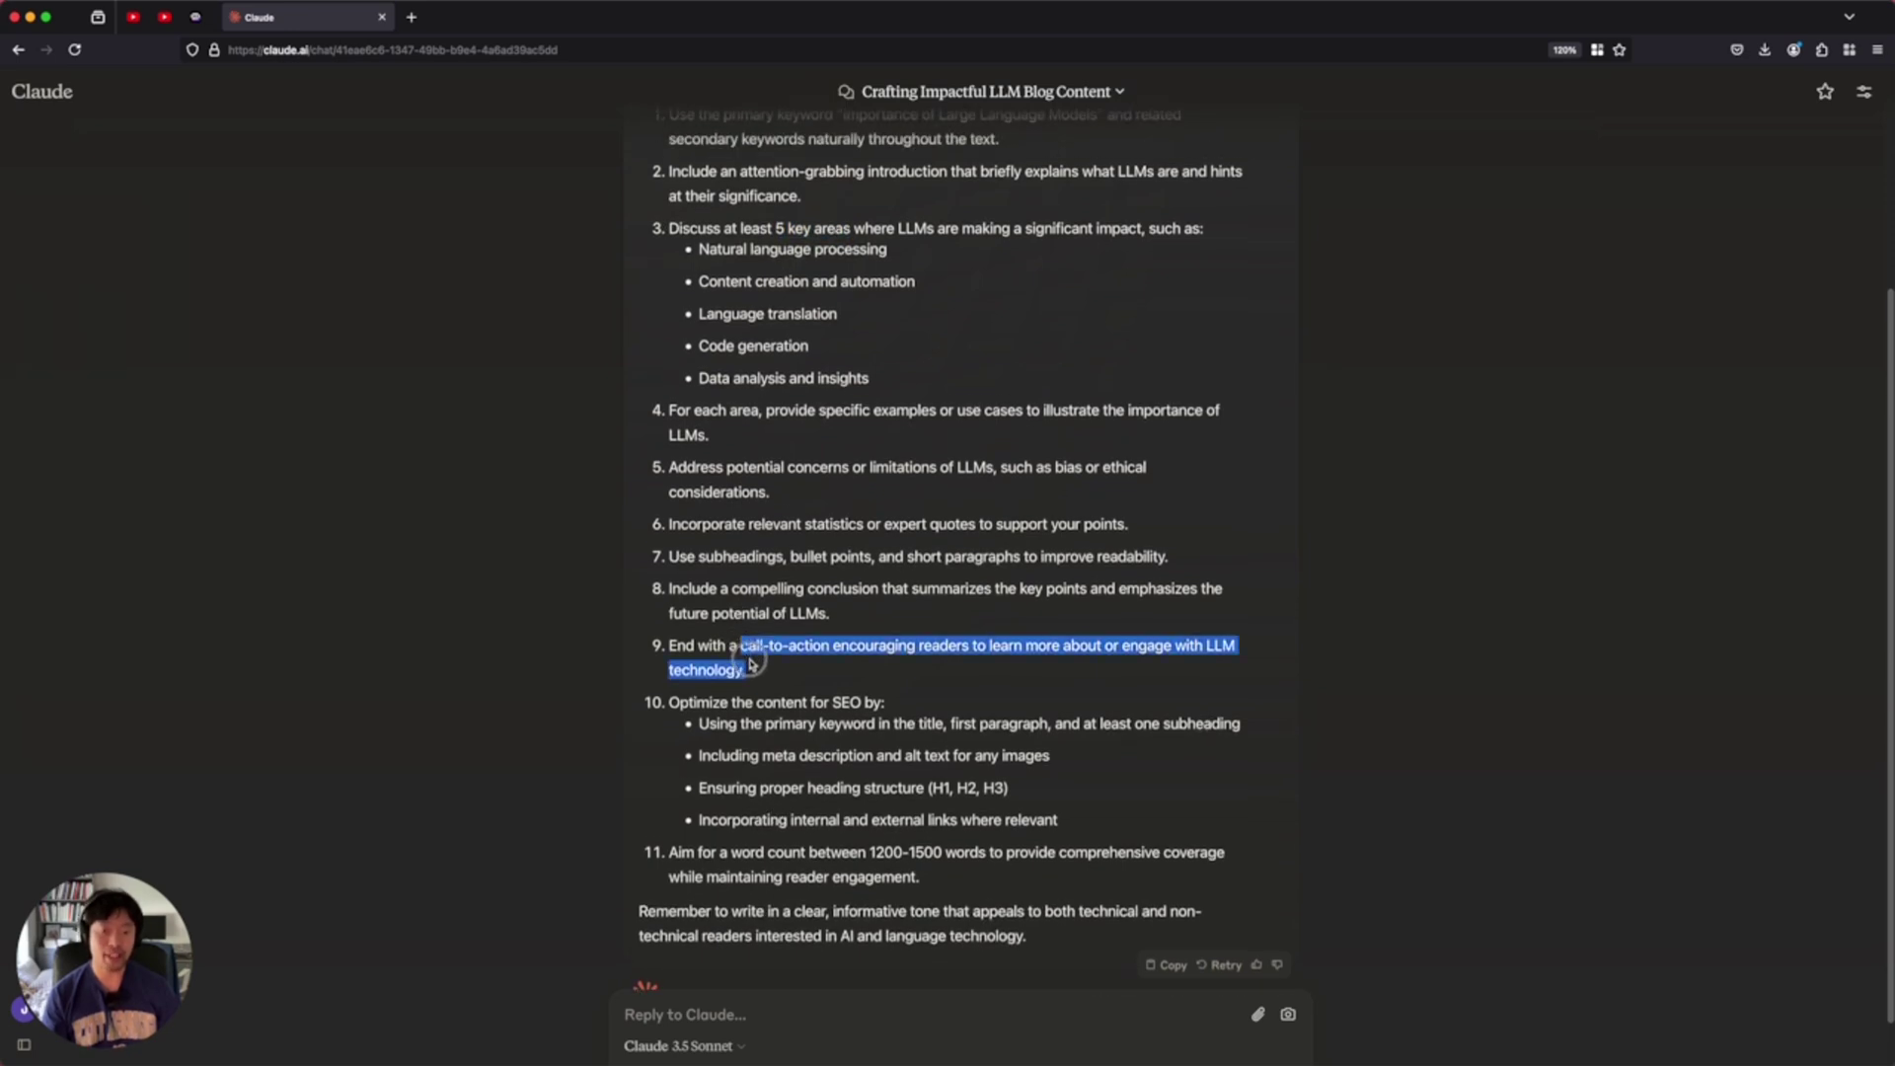
{"action": "scroll", "coordinate": [750, 659], "scroll_direction": "up", "scroll_amount": 3}
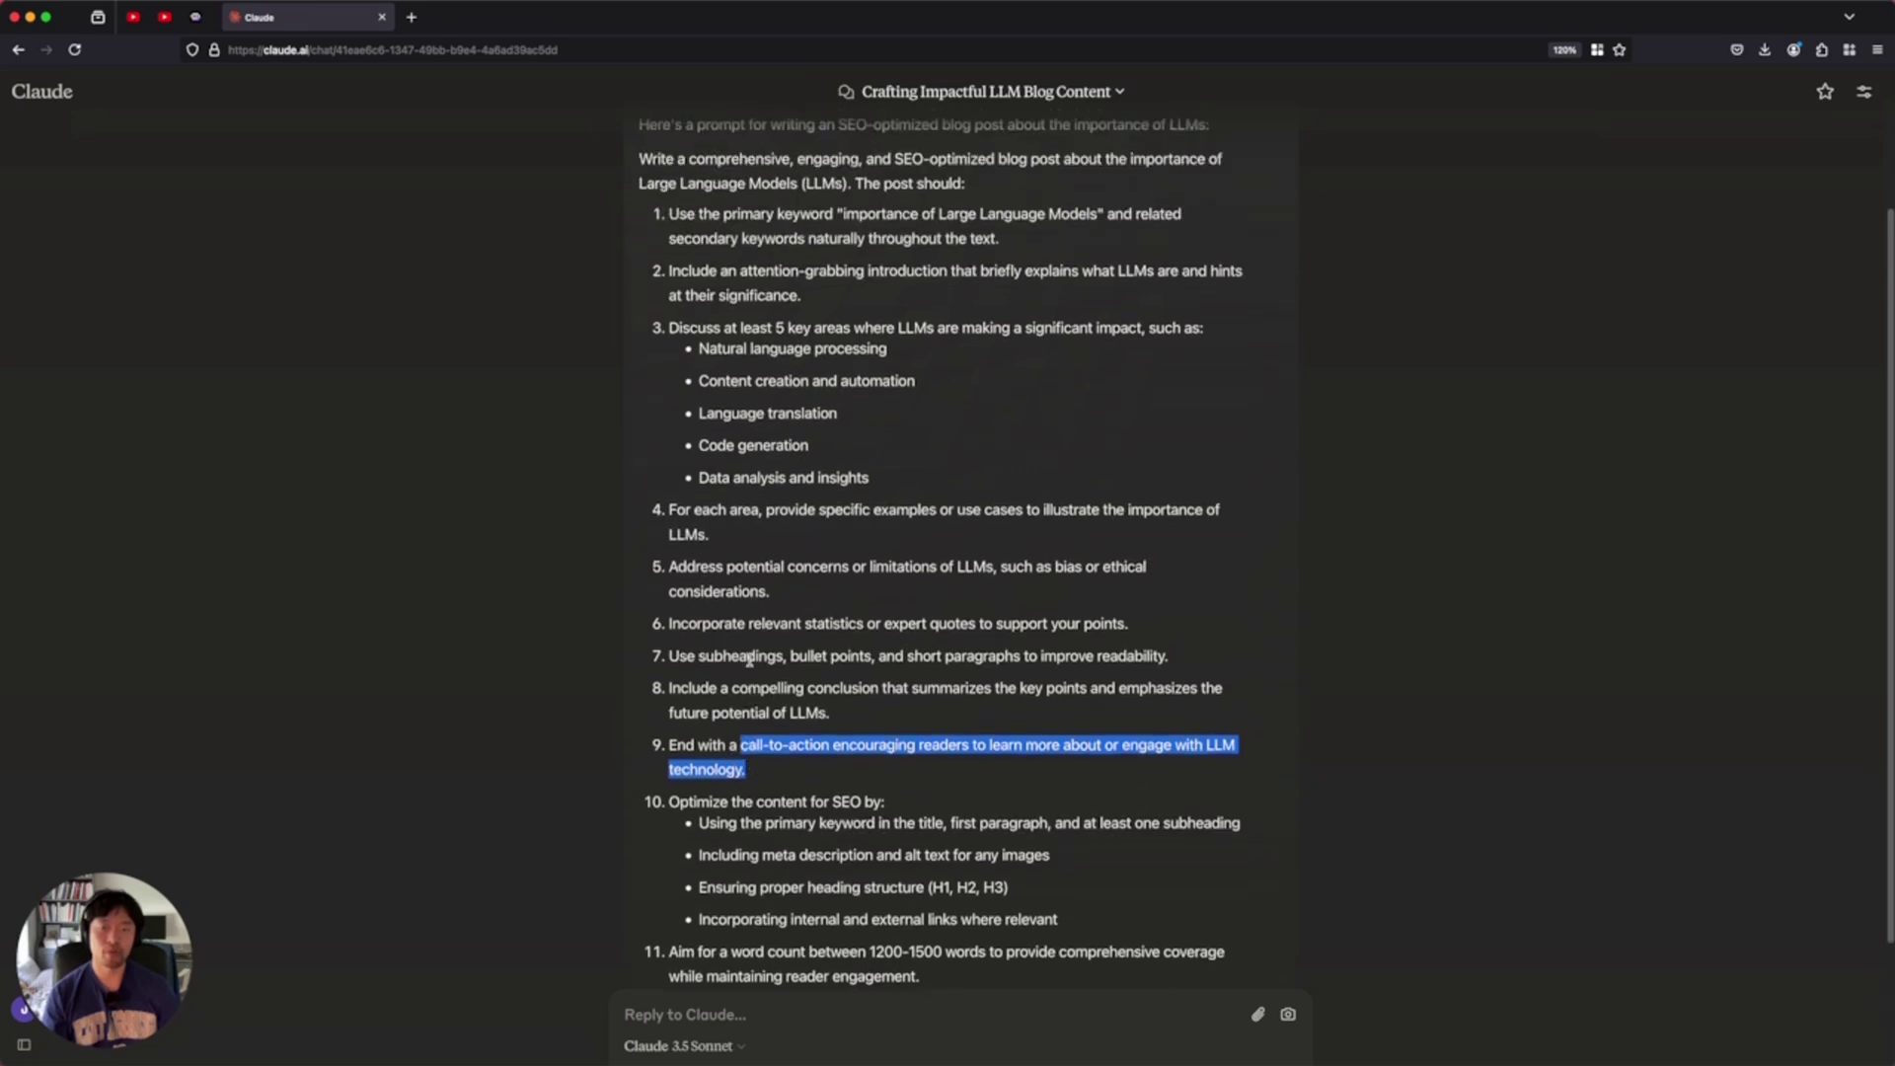
{"action": "left_click", "coordinate": [718, 533]}
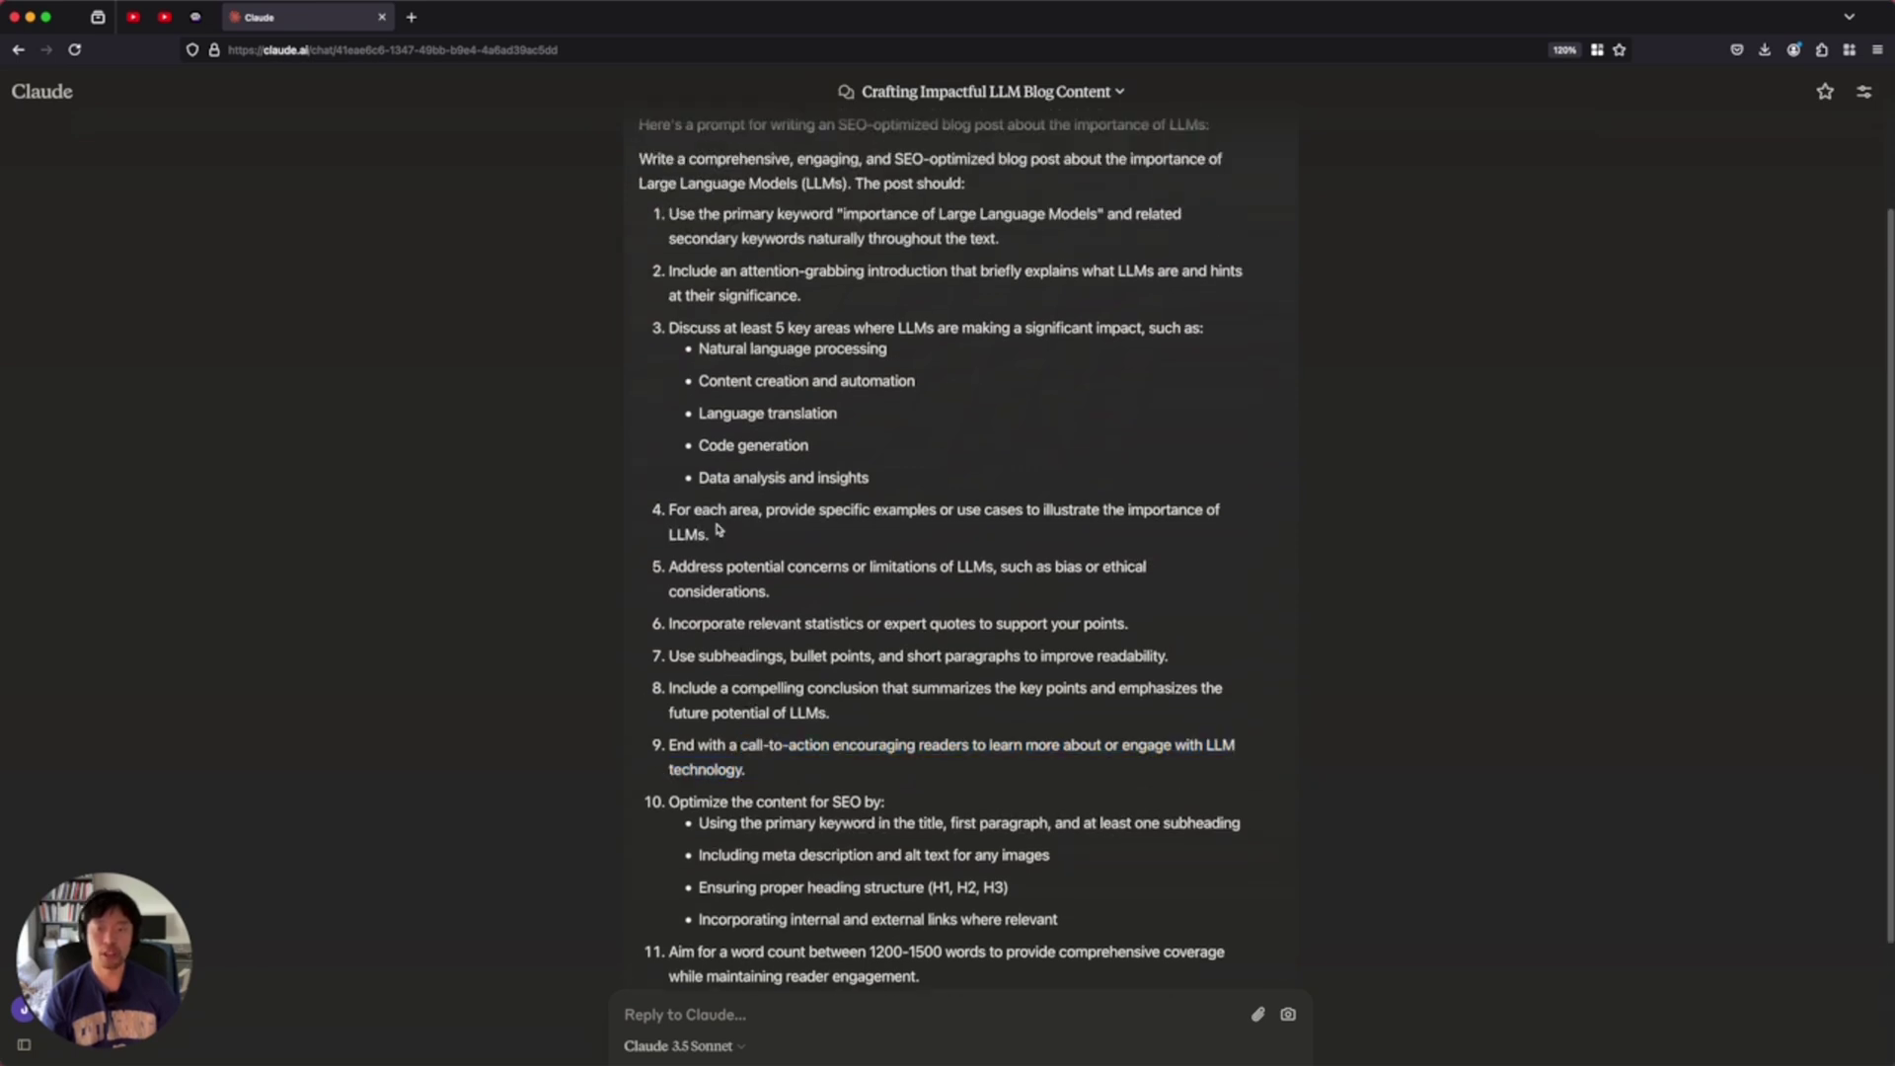
{"action": "scroll", "coordinate": [717, 528], "scroll_direction": "down", "scroll_amount": 1}
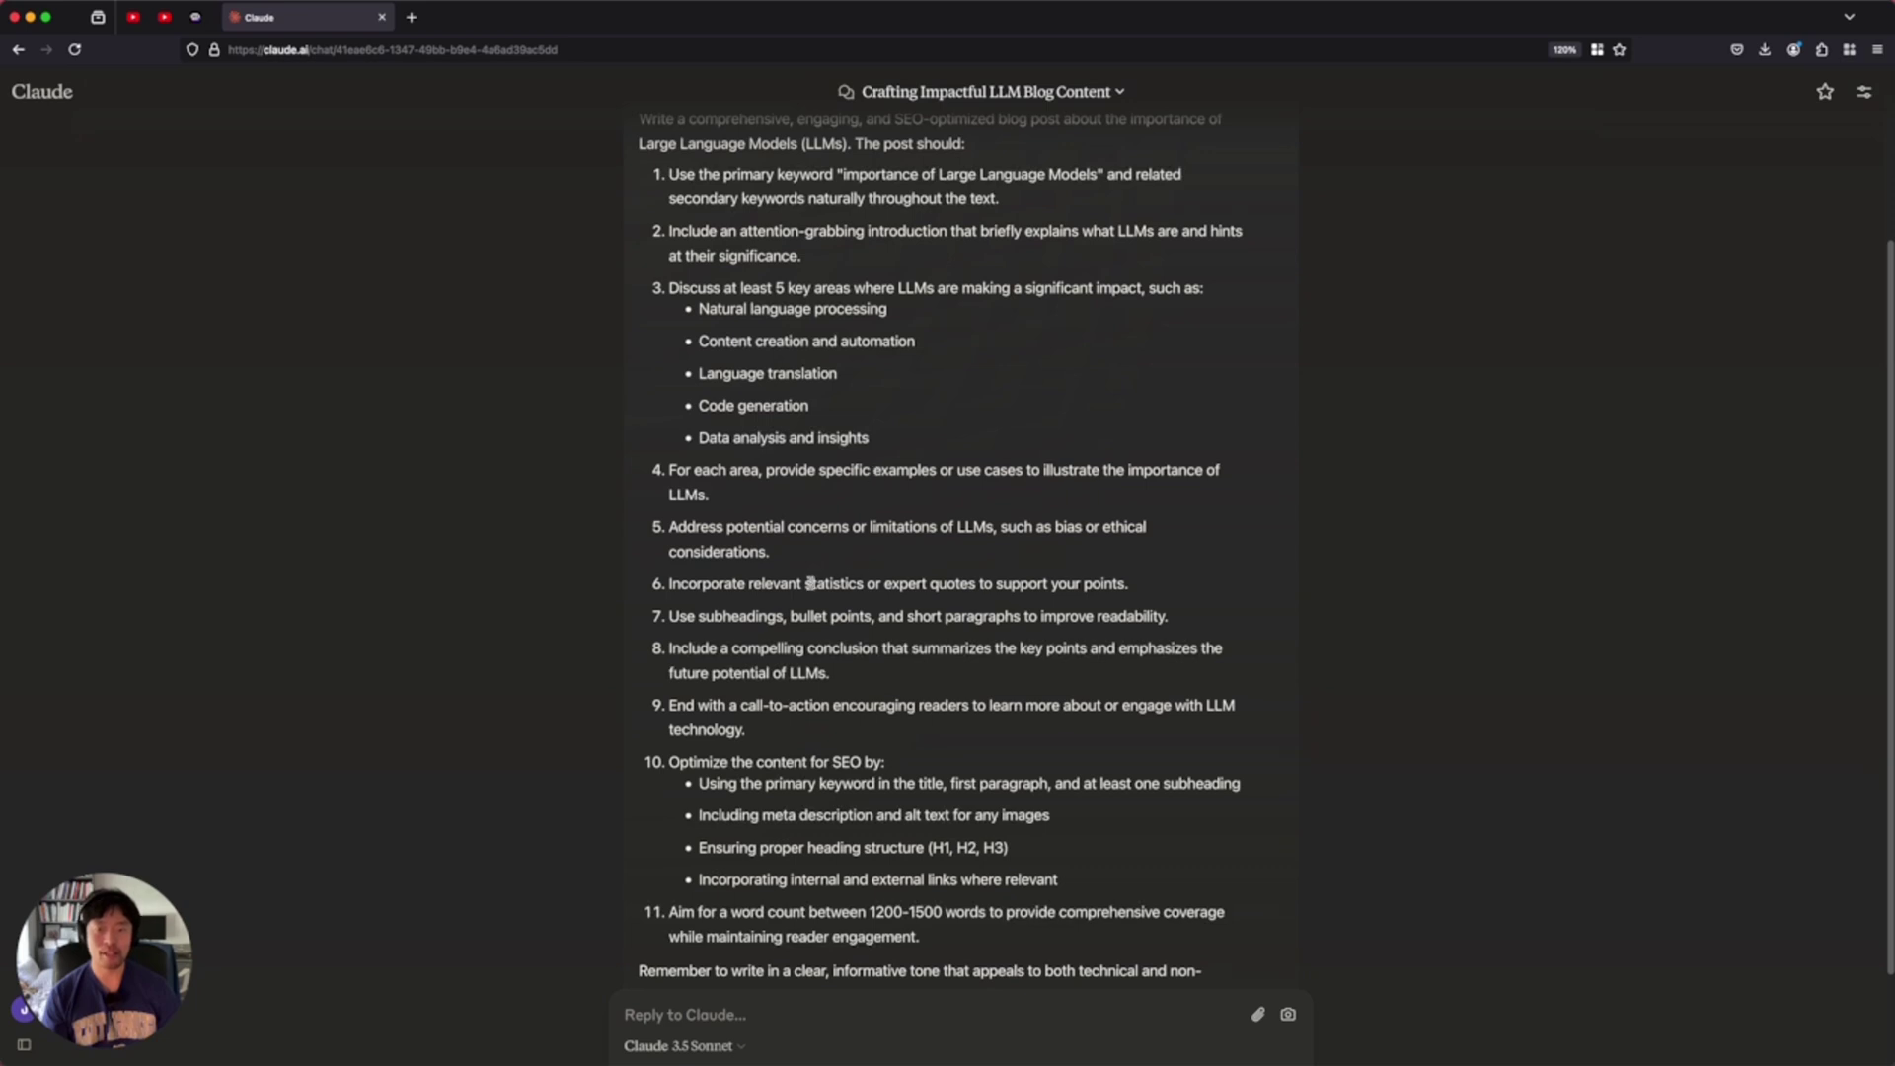
{"action": "left_click_drag", "start_coordinate": [807, 584], "coordinate": [969, 582]}
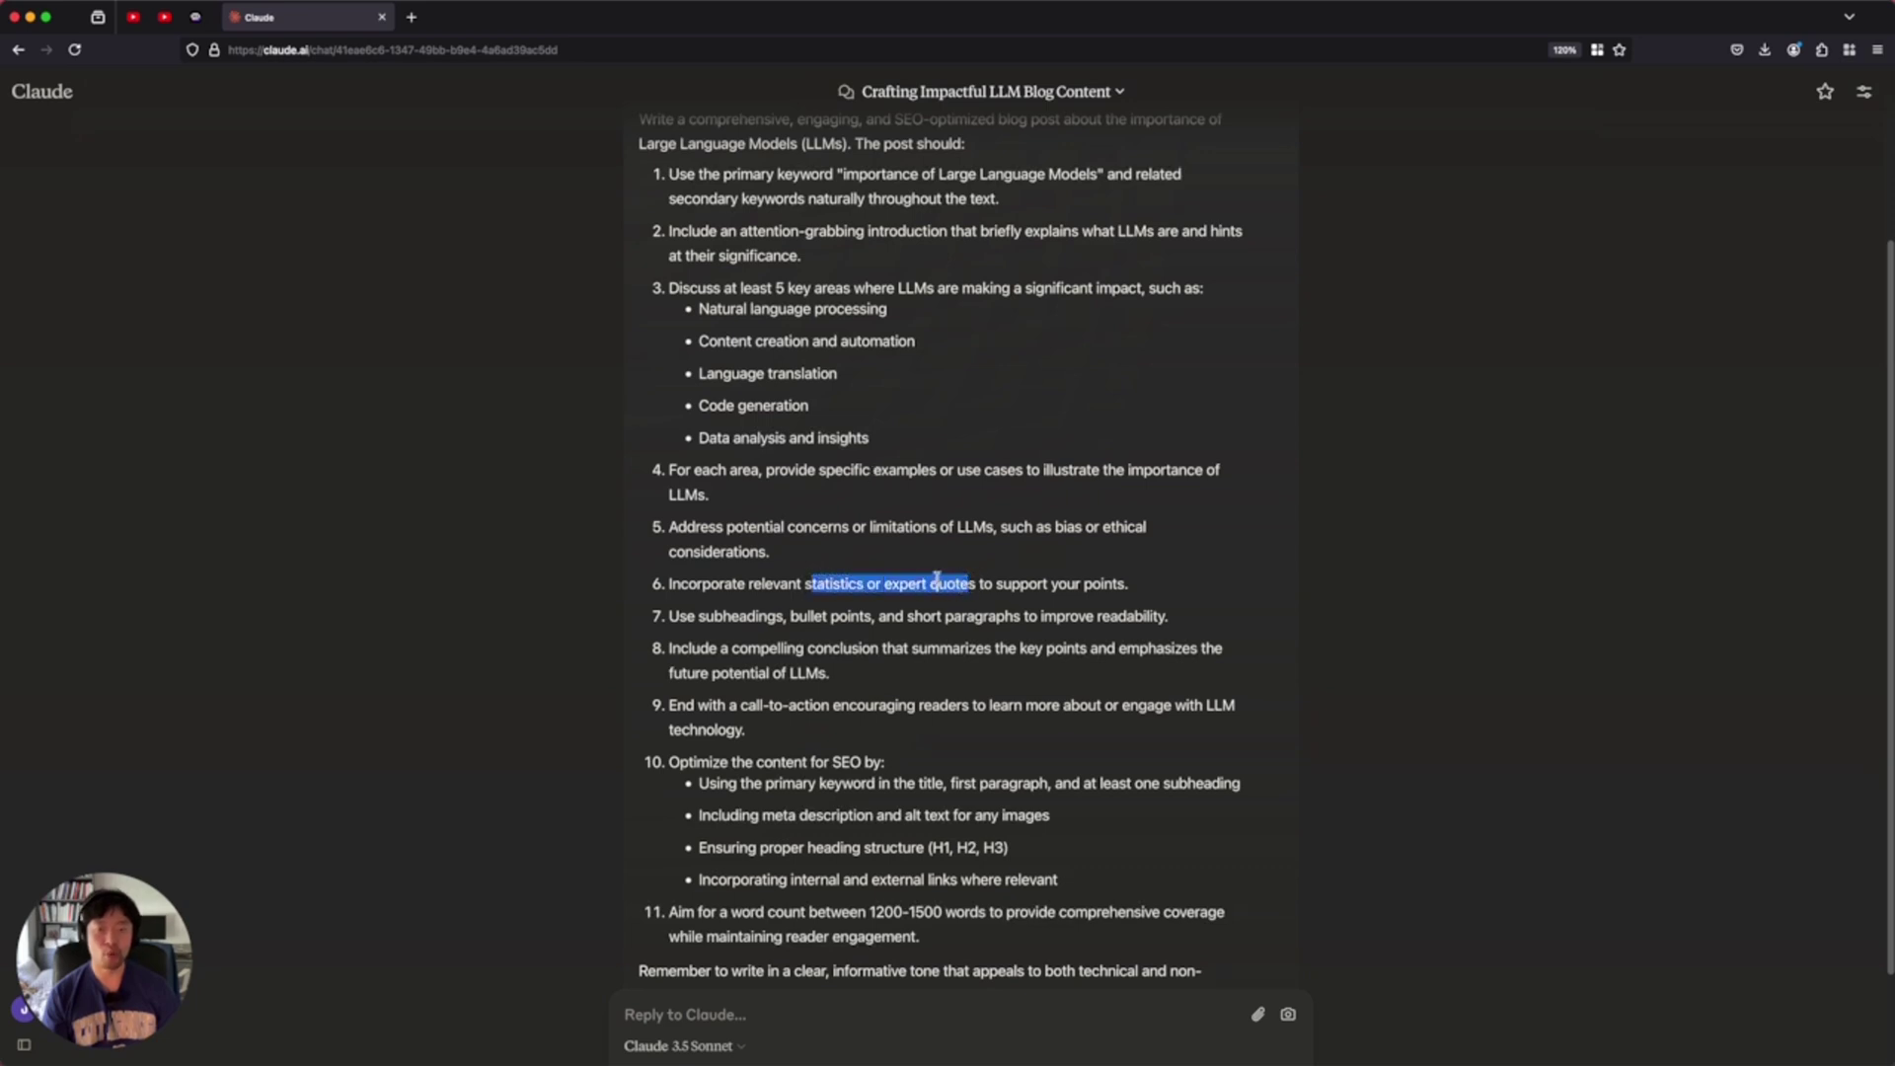
{"action": "scroll", "coordinate": [916, 575], "scroll_direction": "down", "scroll_amount": 1}
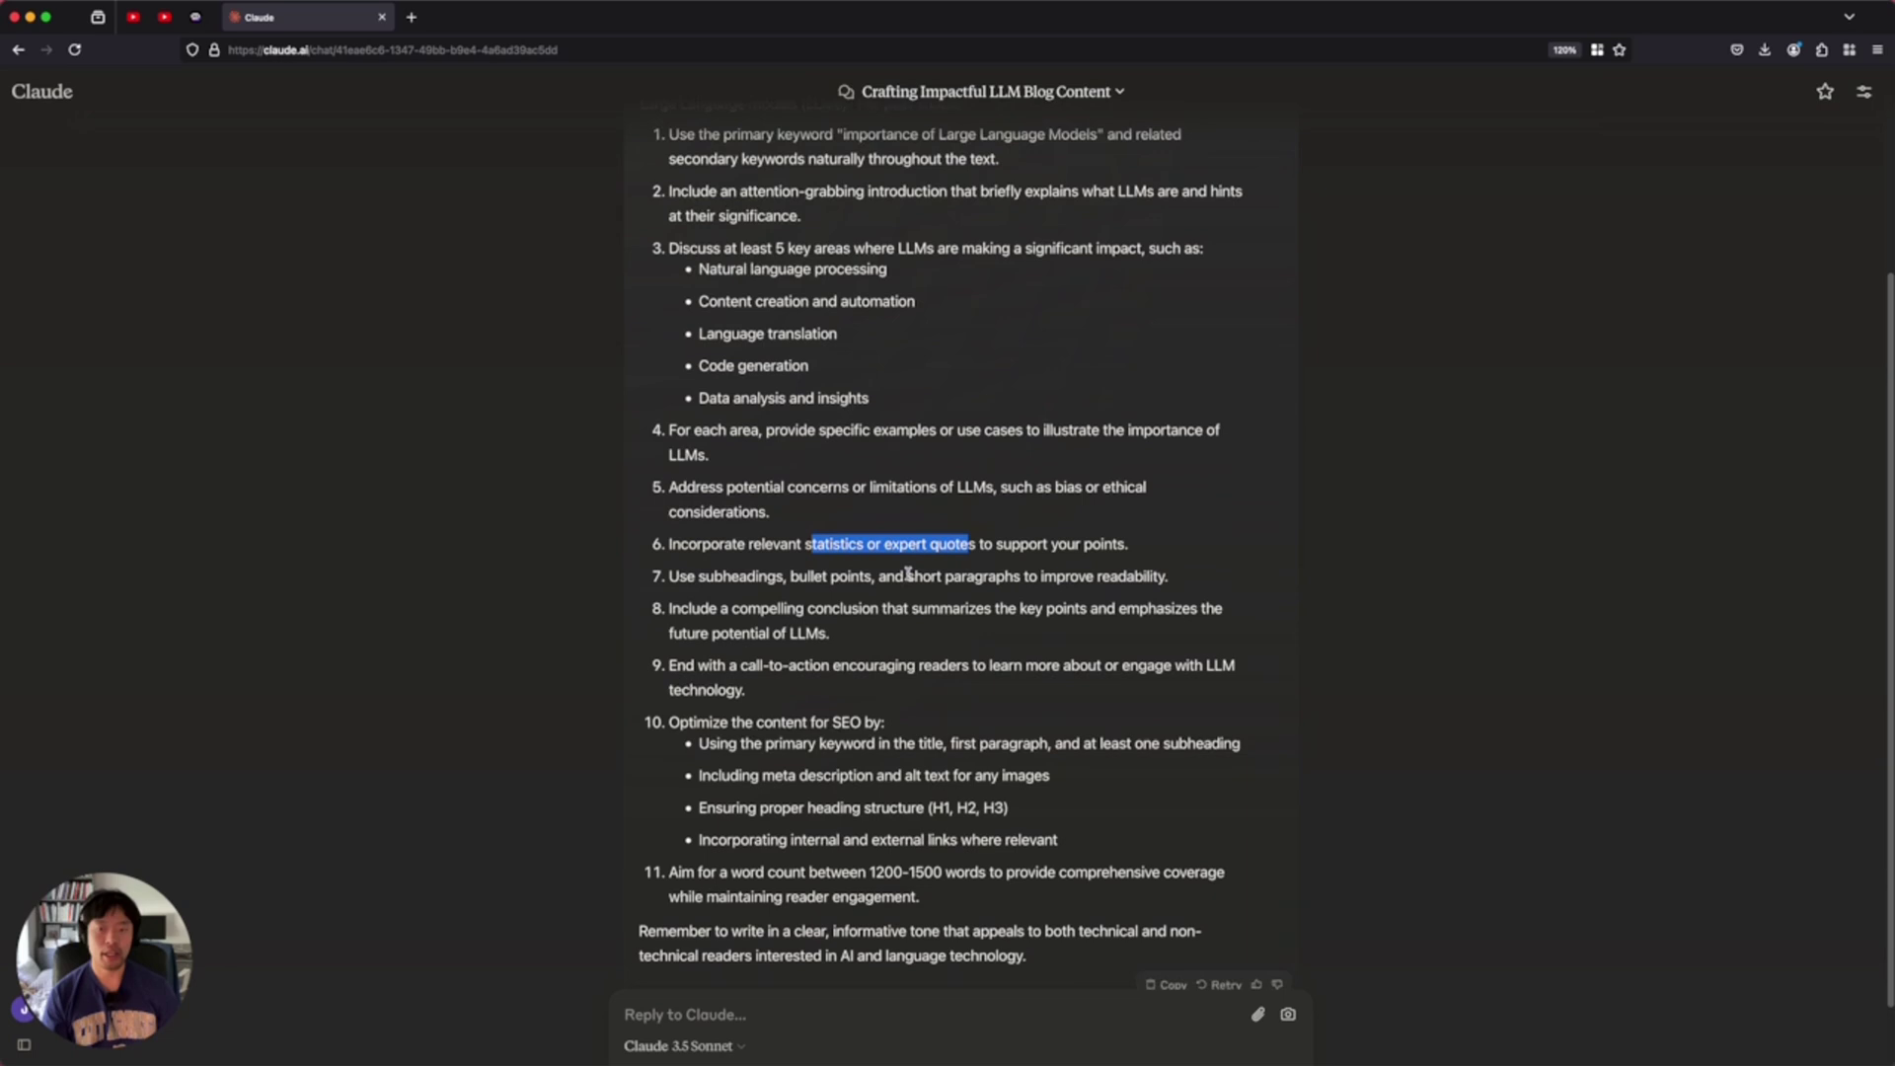
{"action": "left_click", "coordinate": [710, 578]}
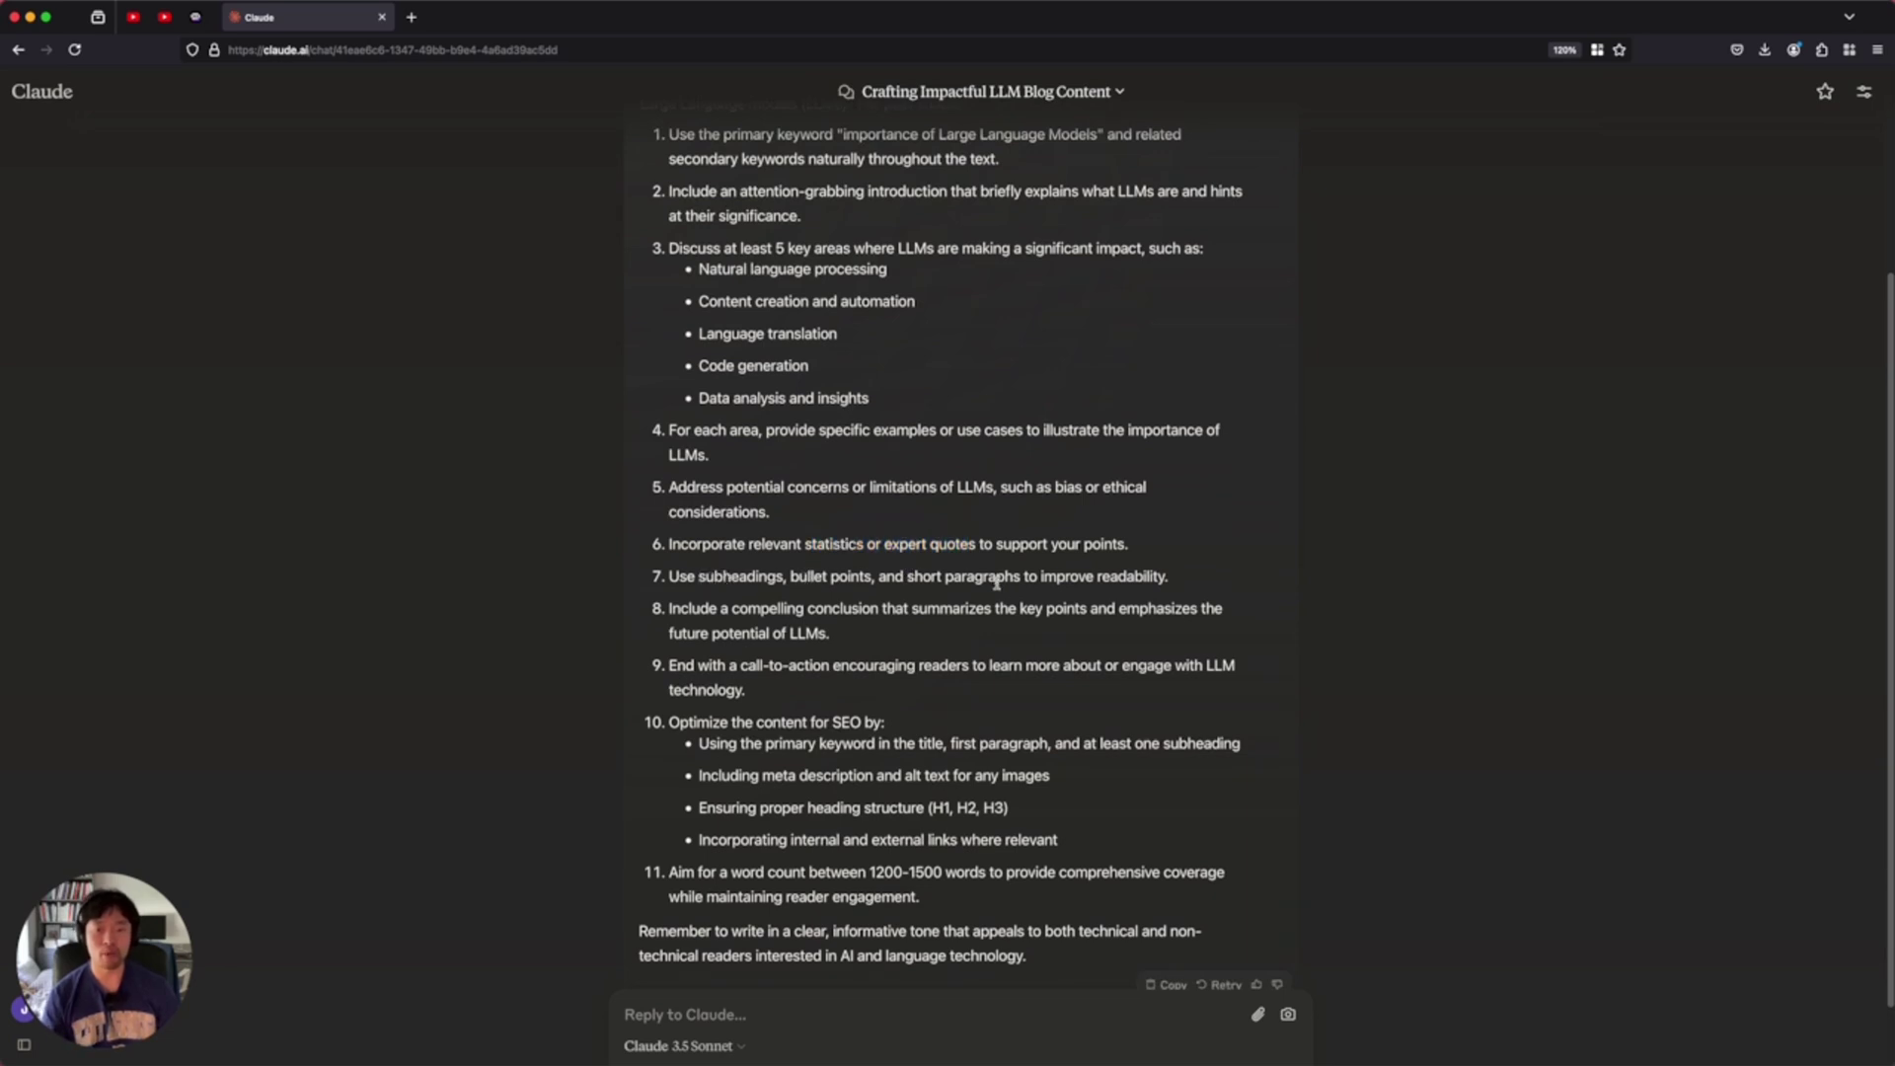
{"action": "scroll", "coordinate": [980, 589], "scroll_direction": "down", "scroll_amount": 2}
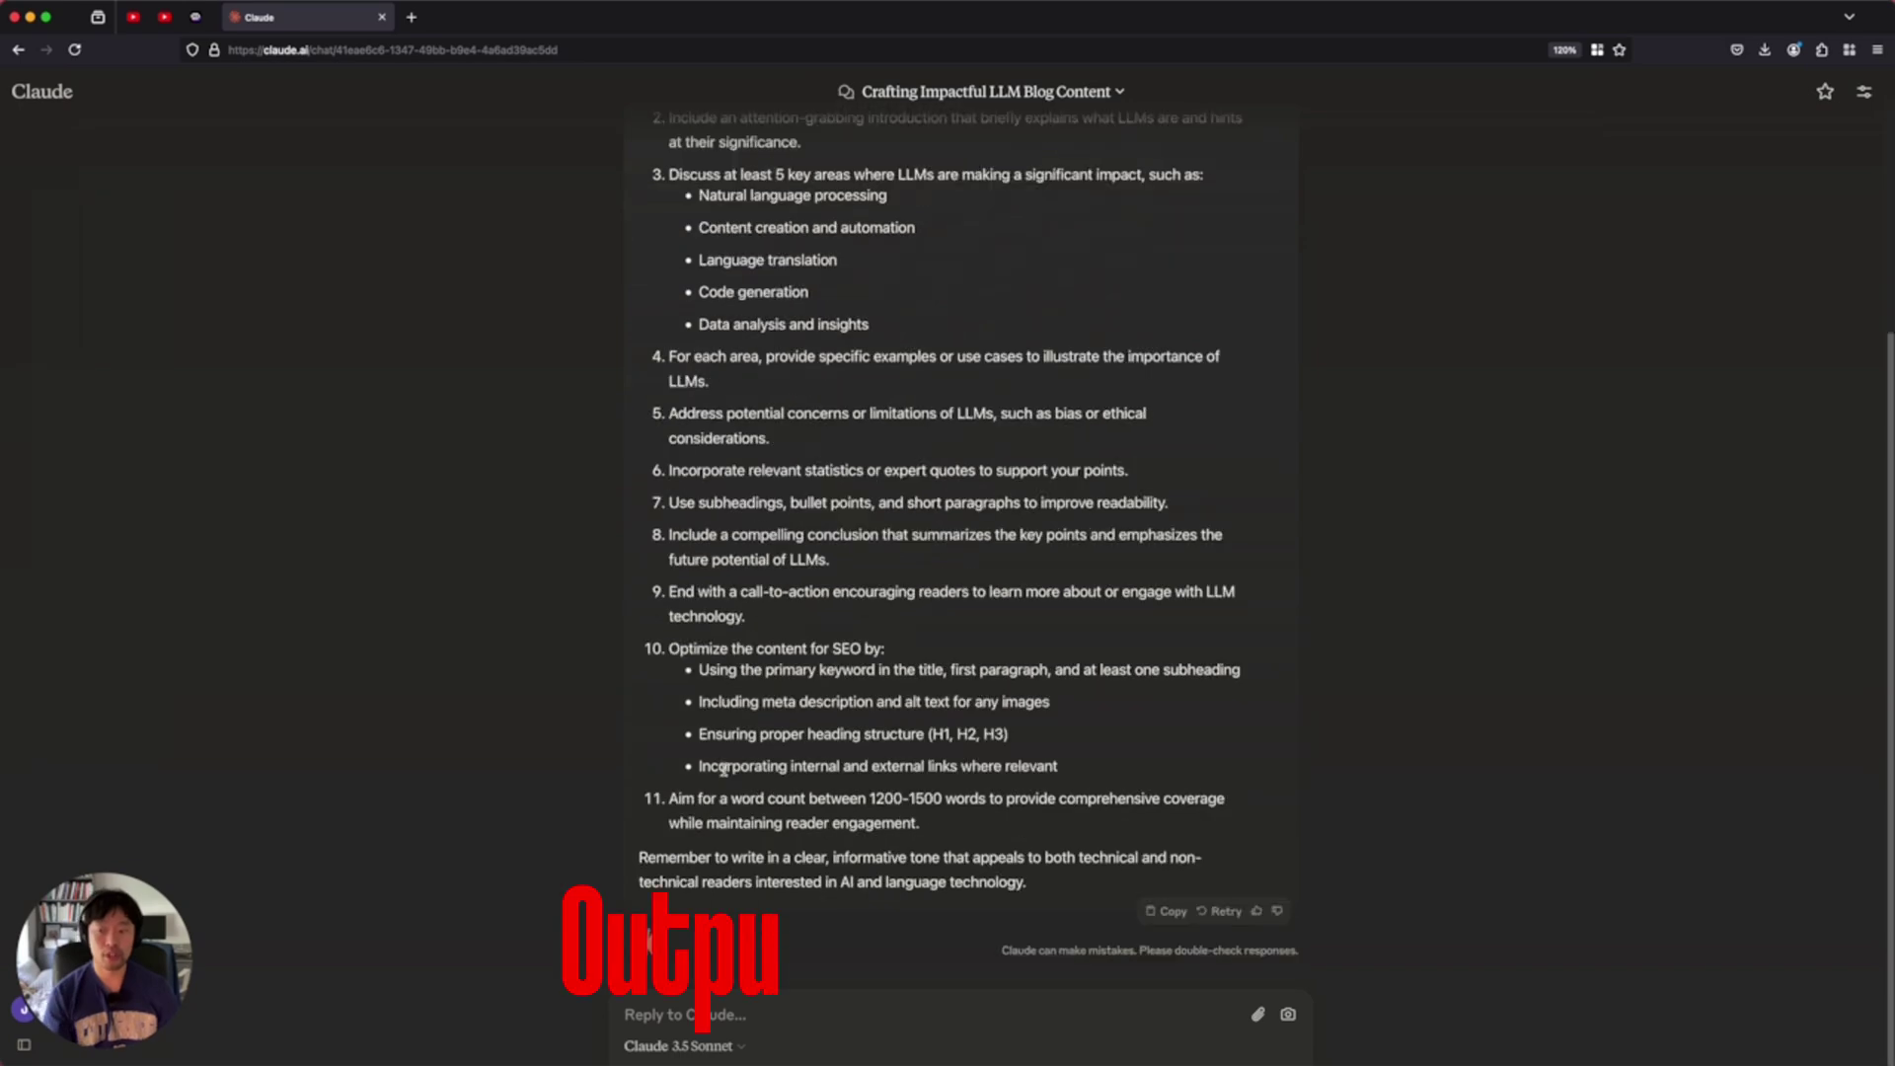
{"action": "scroll", "coordinate": [738, 734], "scroll_direction": "up", "scroll_amount": 1}
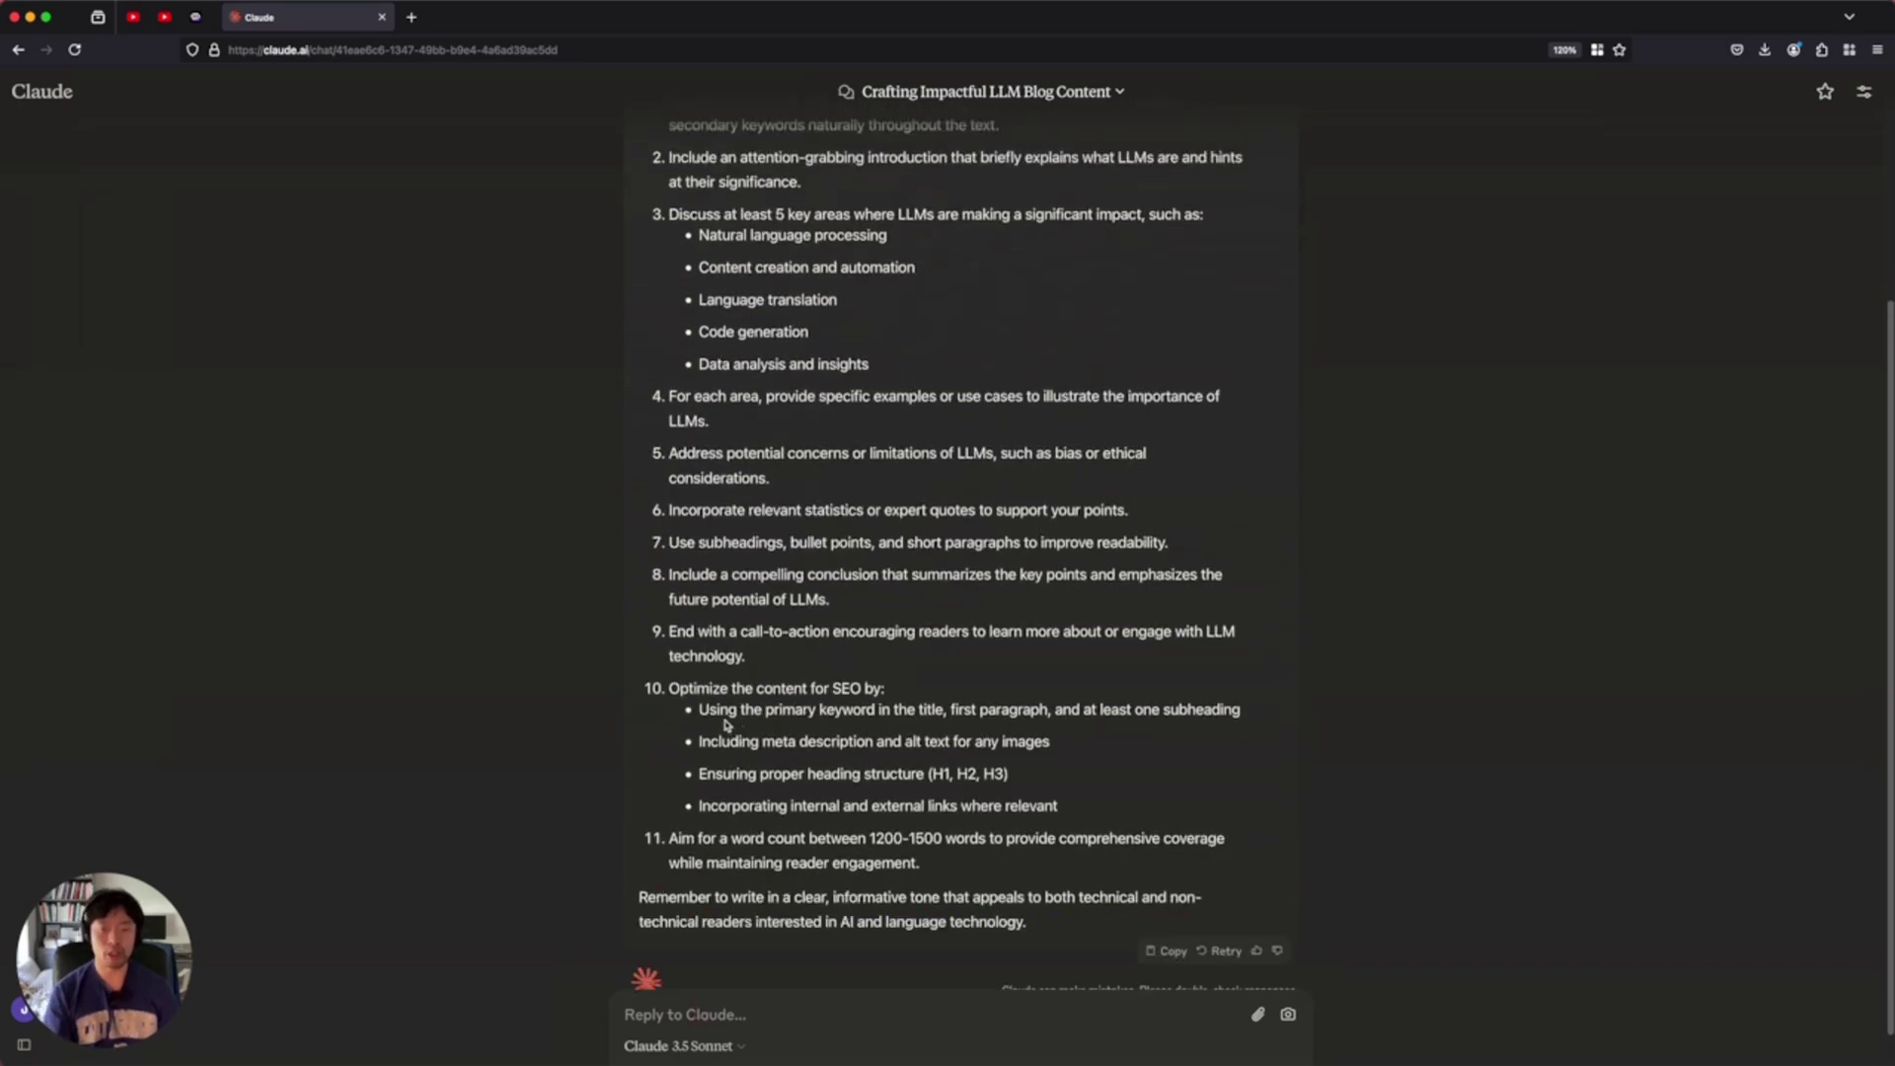
{"action": "scroll", "coordinate": [725, 725], "scroll_direction": "up", "scroll_amount": 3}
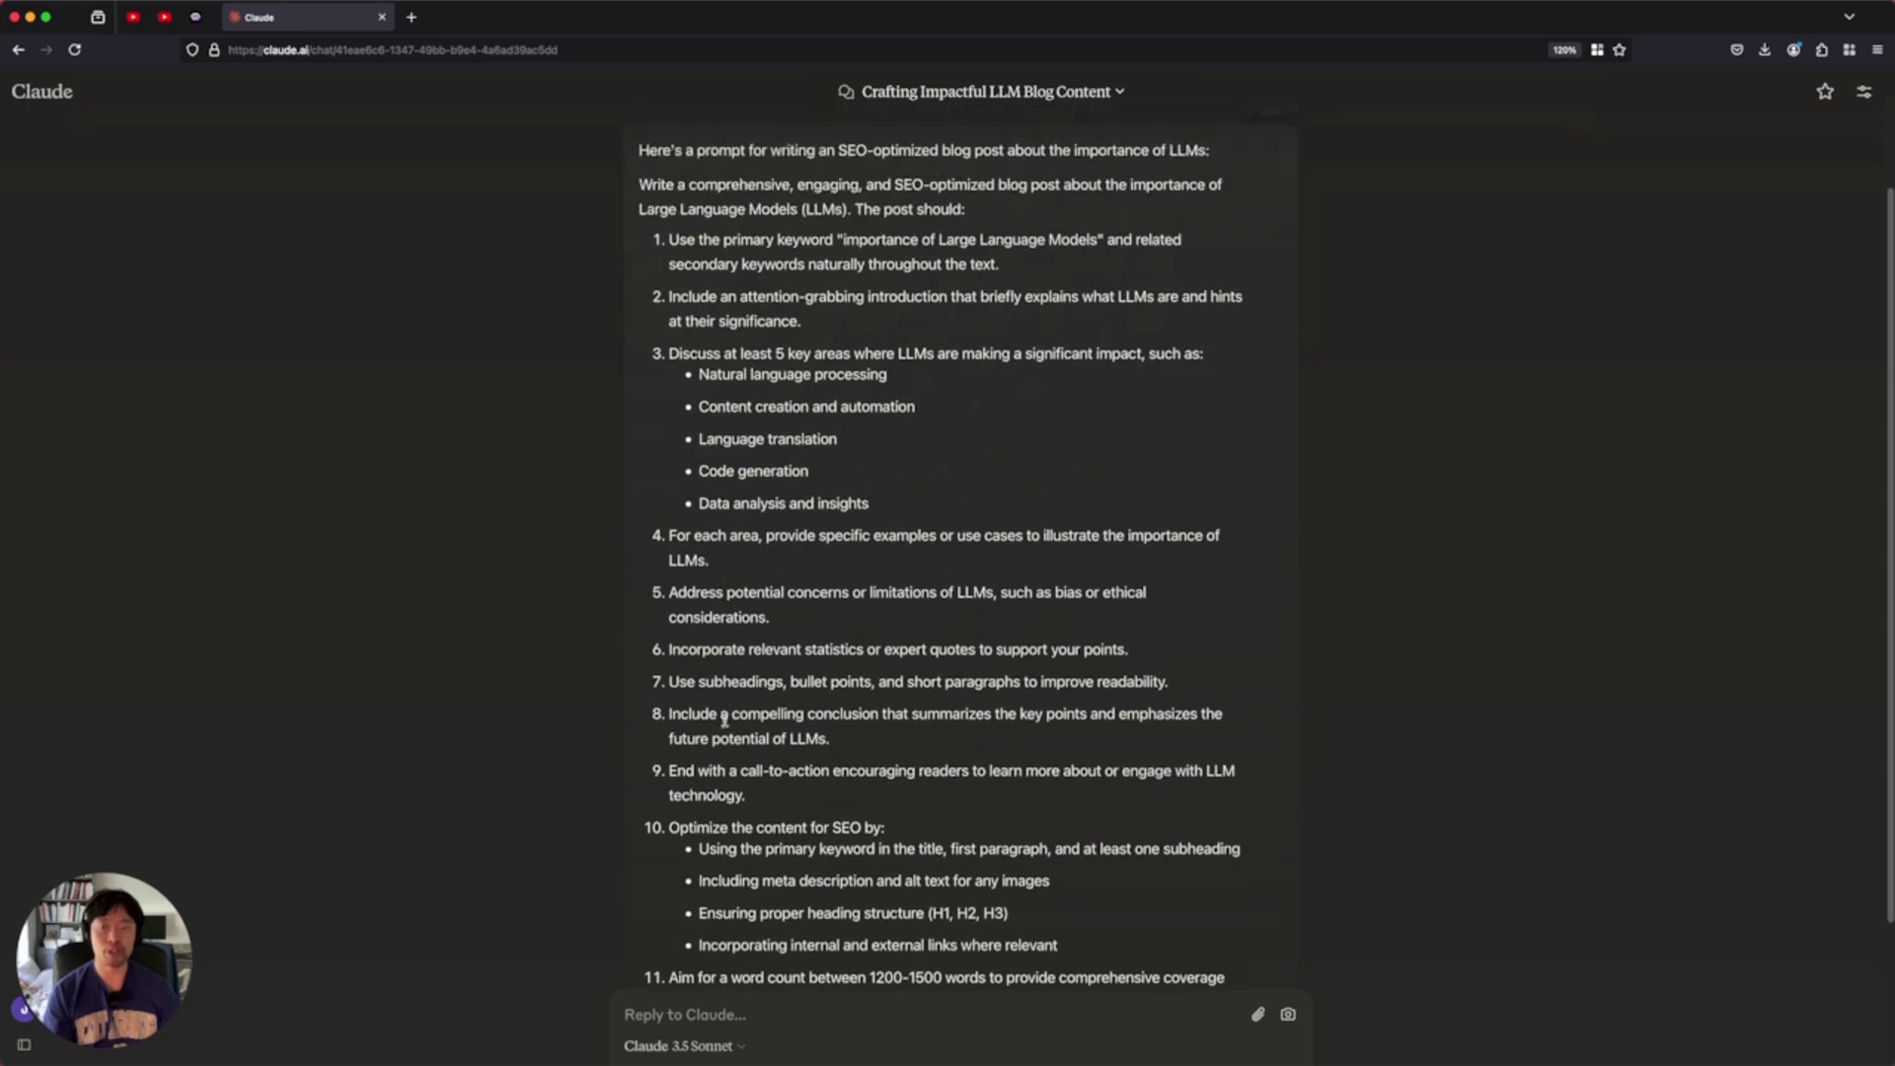
{"action": "scroll", "coordinate": [727, 720], "scroll_direction": "down", "scroll_amount": 2}
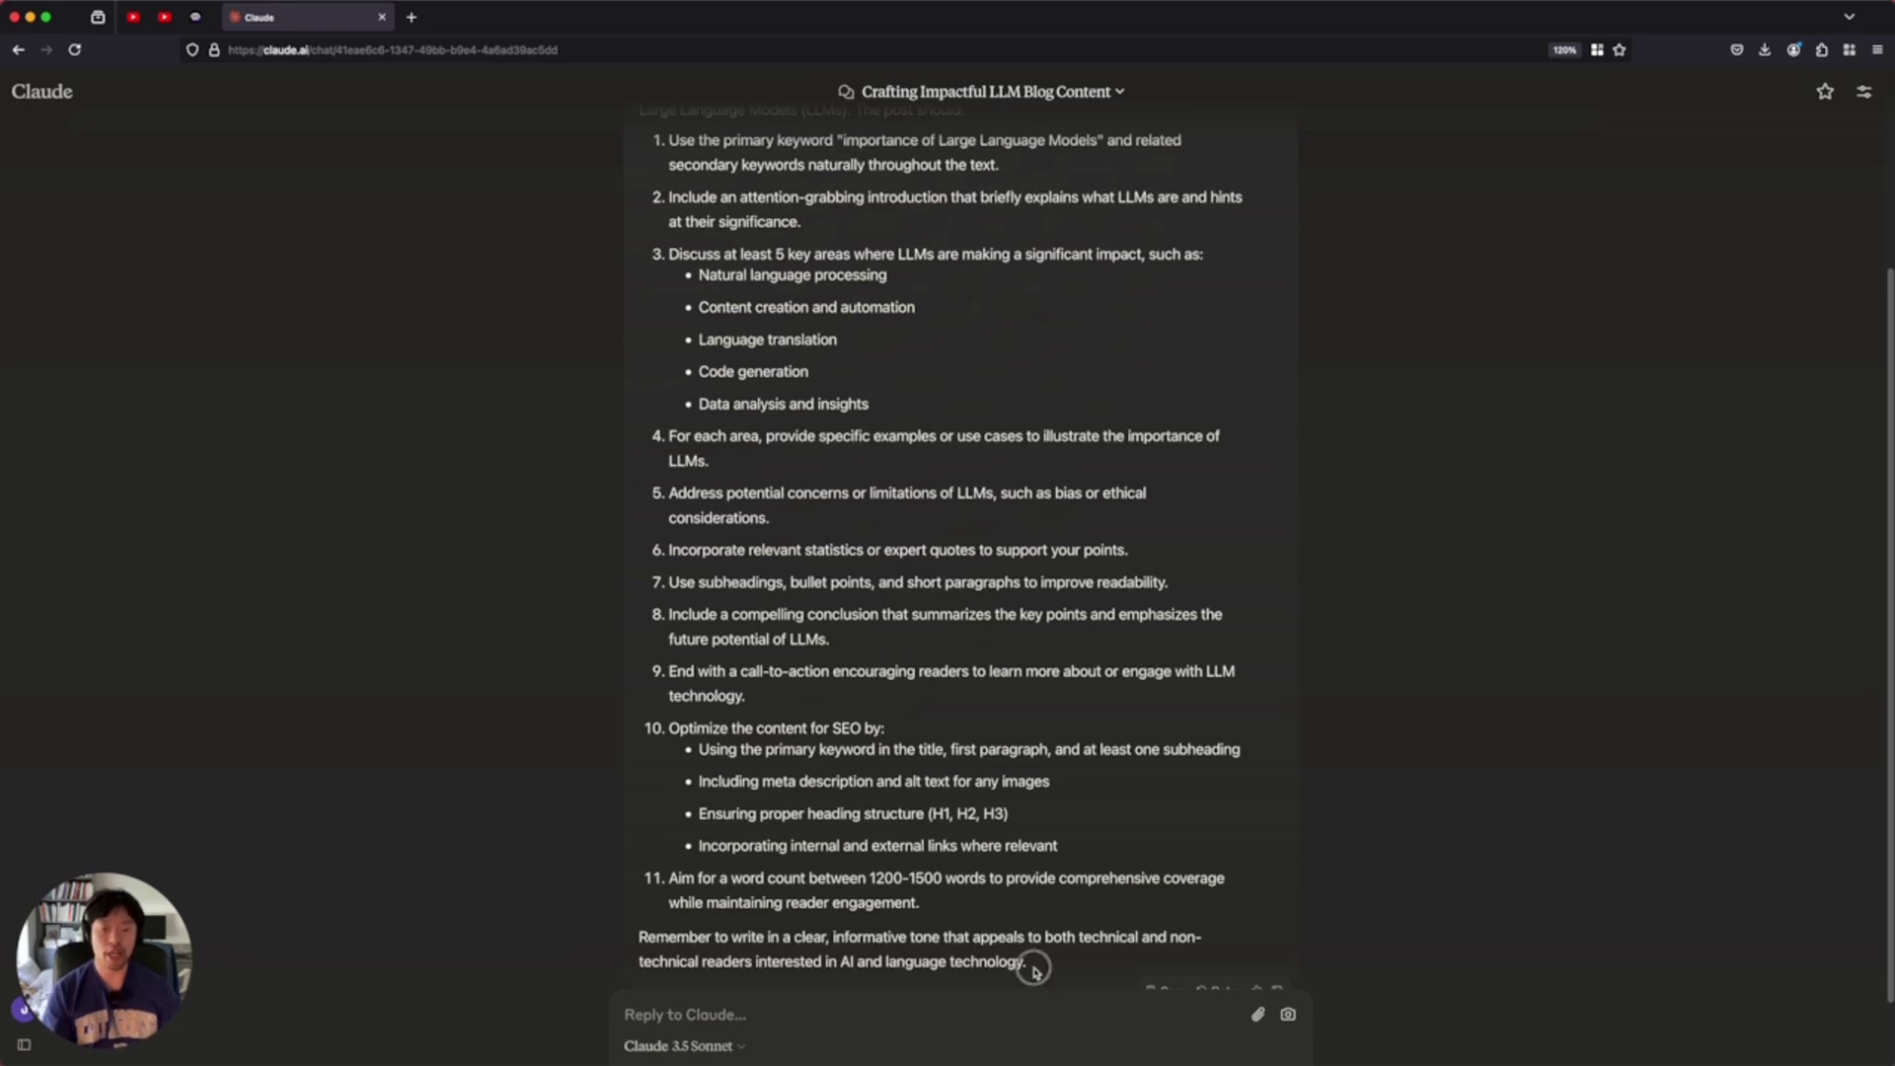
{"action": "left_click_drag", "start_coordinate": [1044, 972], "coordinate": [732, 654]}
{"action": "scroll", "coordinate": [867, 941], "scroll_direction": "up", "scroll_amount": 3}
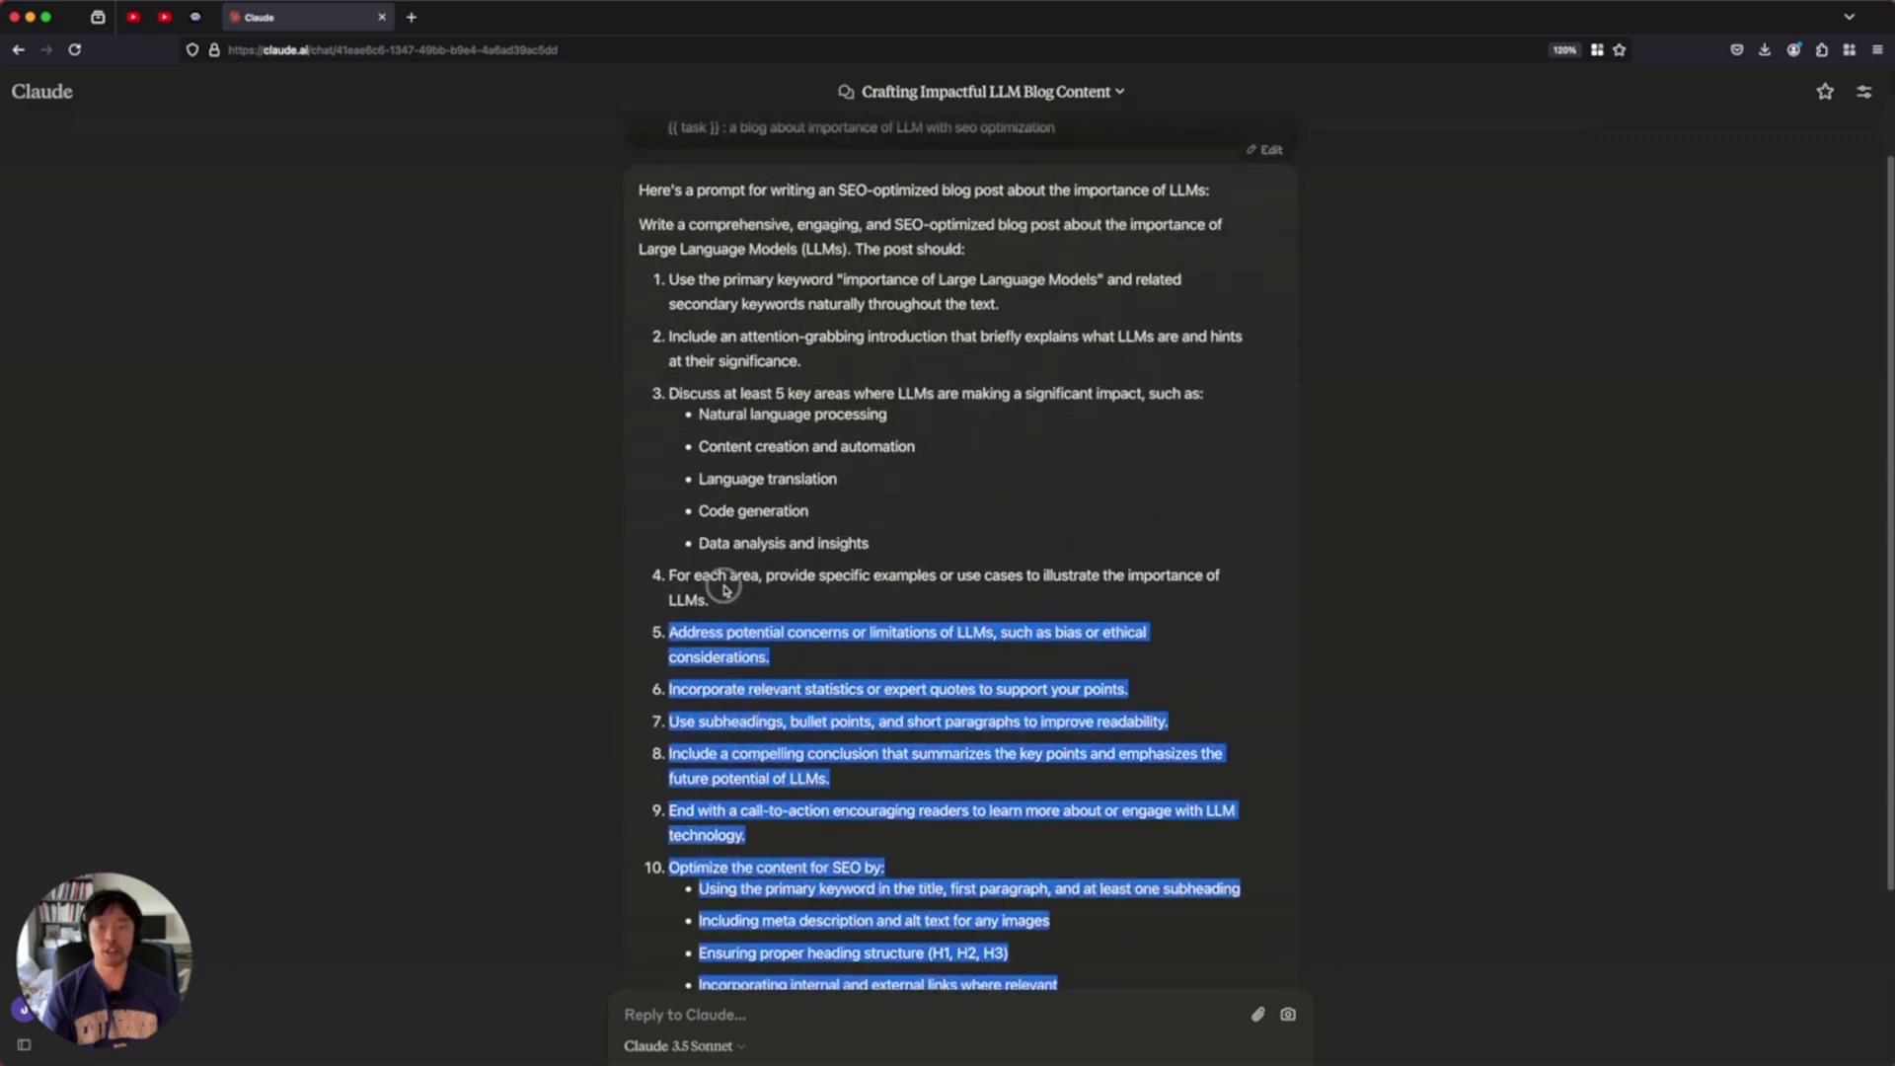
{"action": "left_click_drag", "start_coordinate": [725, 589], "coordinate": [1046, 844]}
{"action": "left_click", "coordinate": [639, 220]}
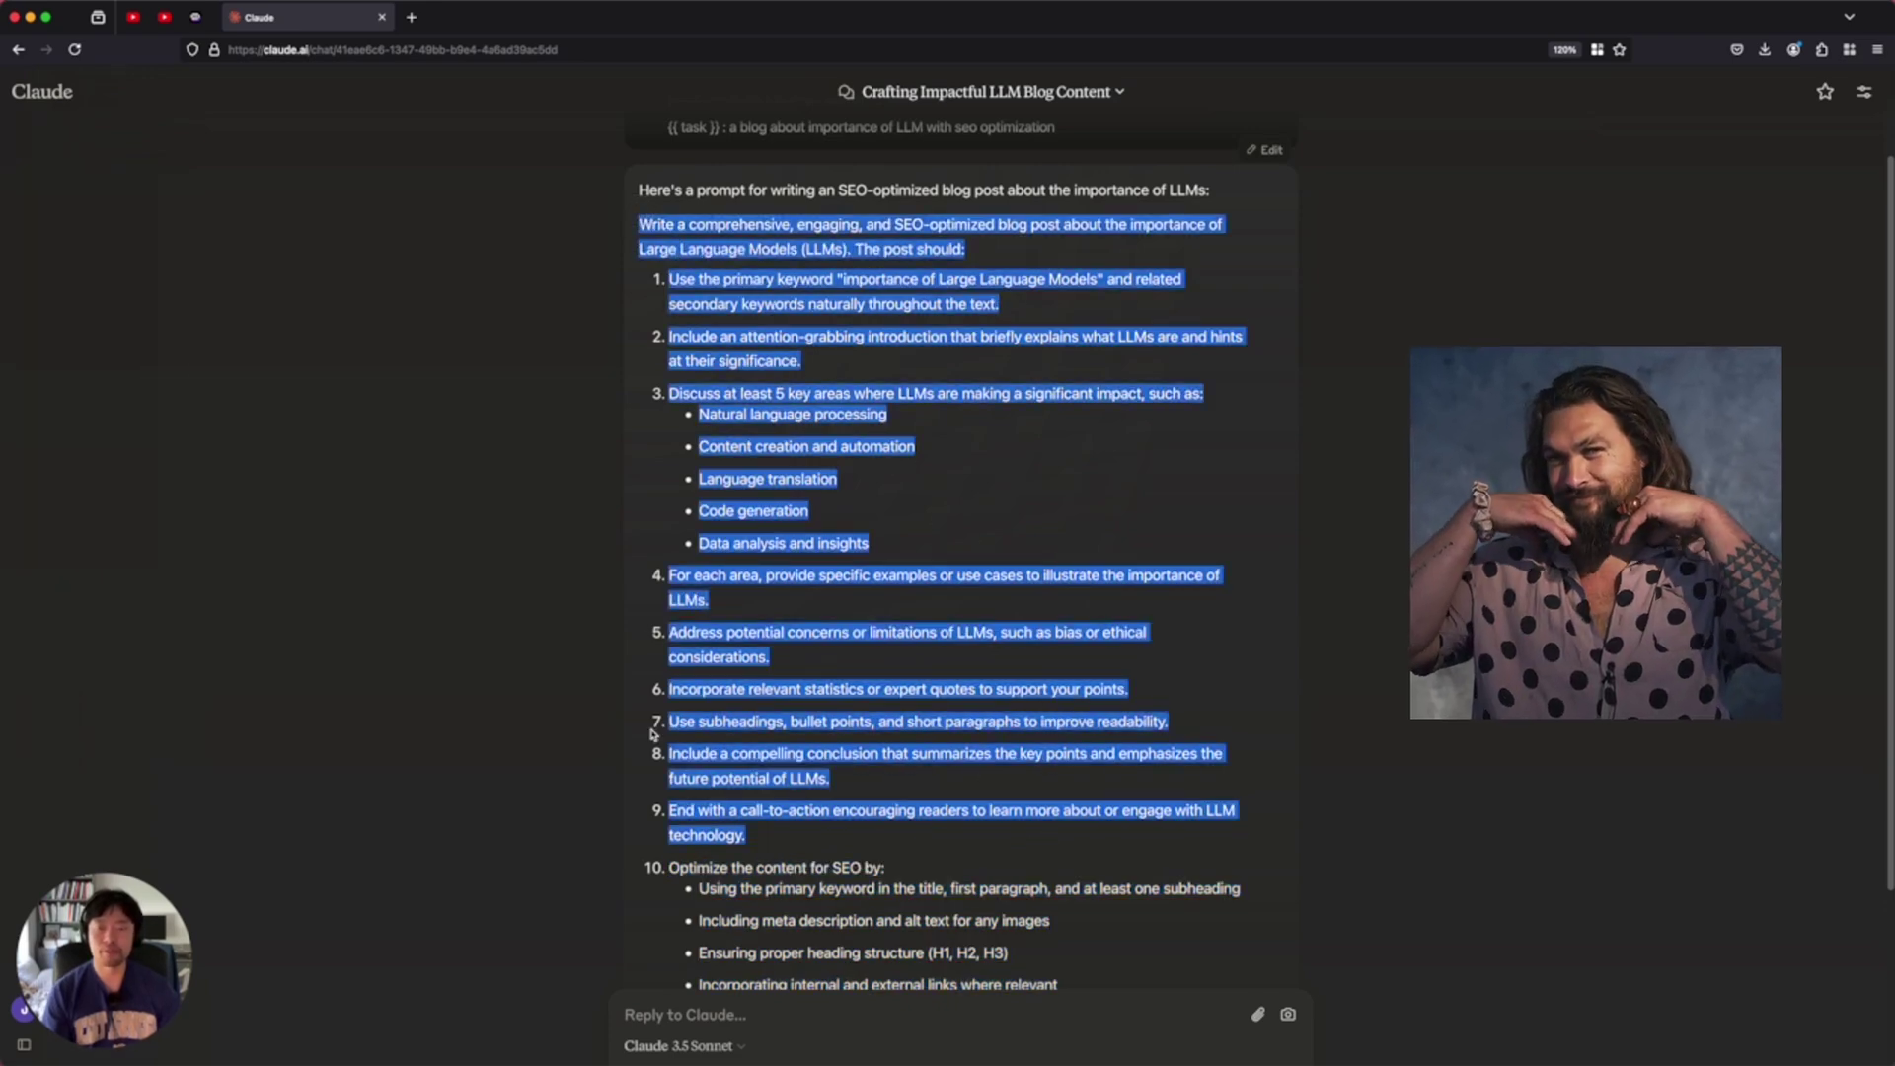
{"action": "left_click", "coordinate": [755, 651]}
{"action": "scroll", "coordinate": [755, 651], "scroll_direction": "down", "scroll_amount": 1}
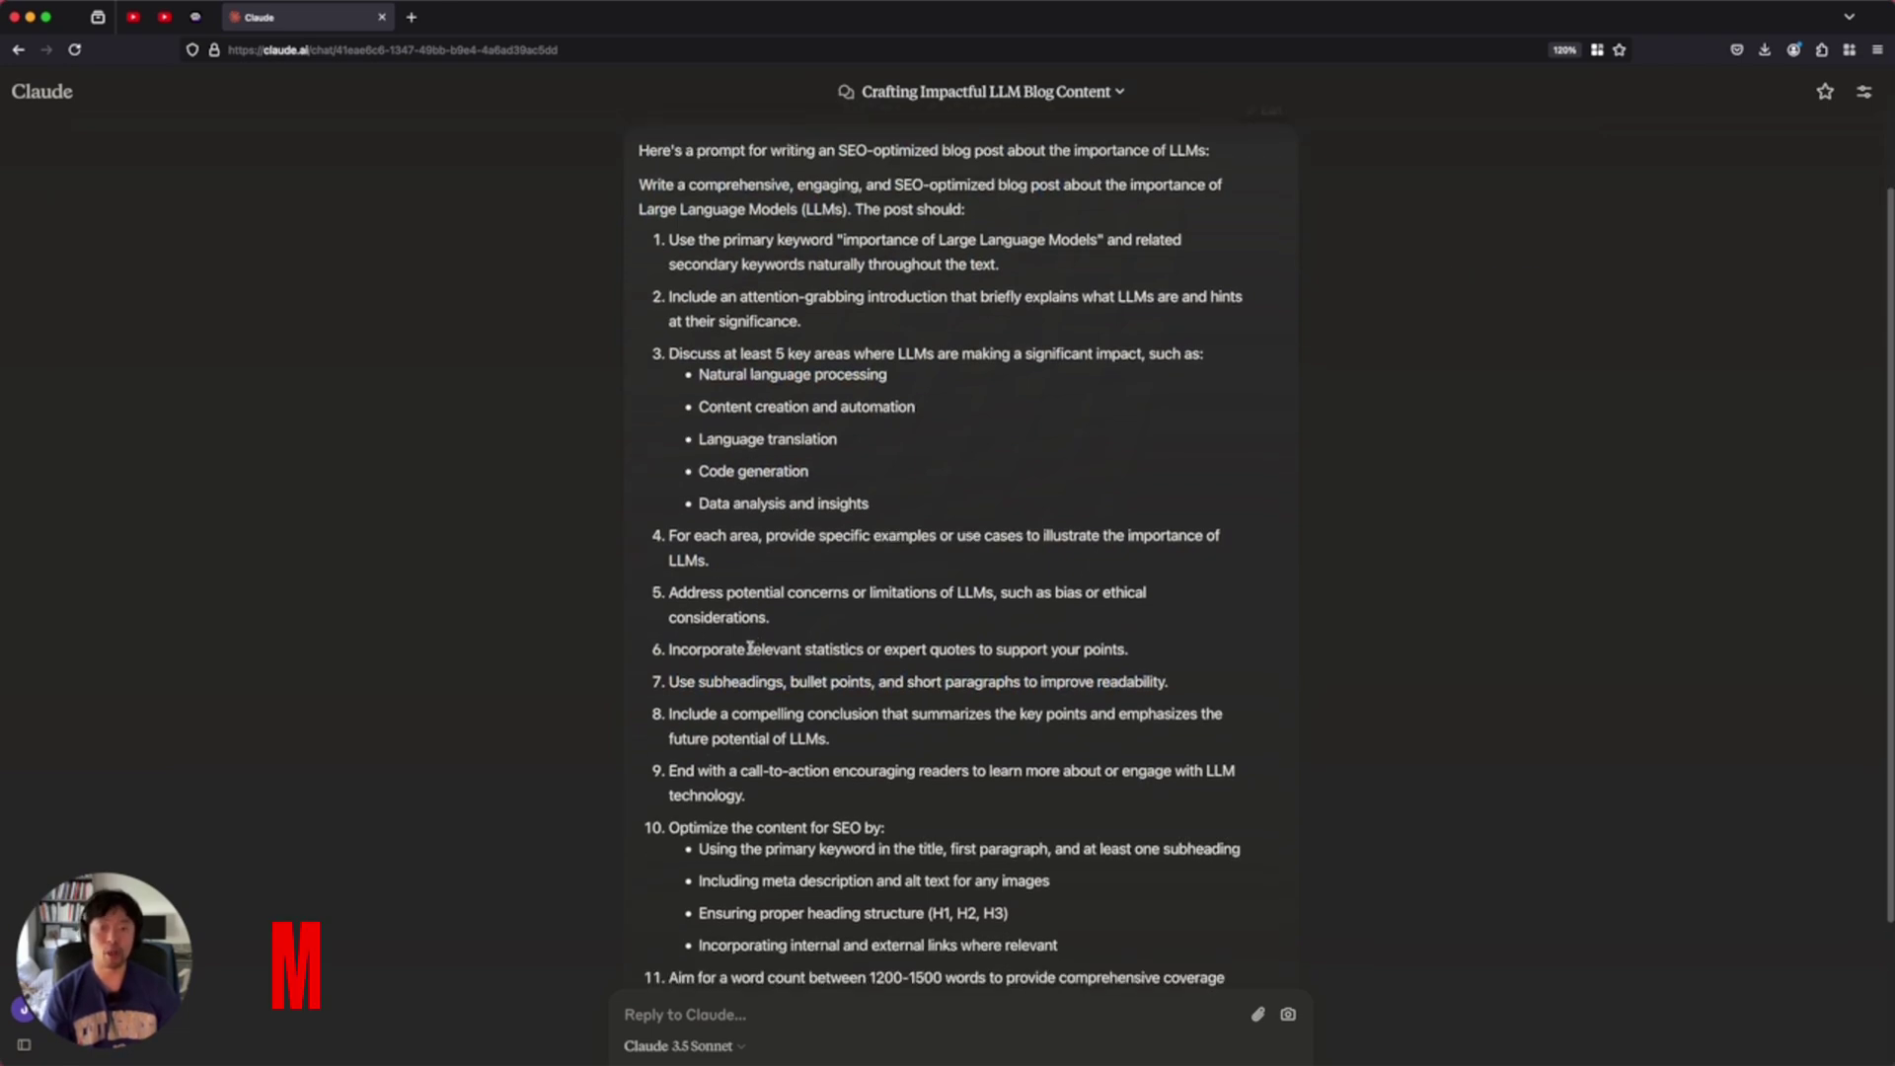
{"action": "scroll", "coordinate": [757, 546], "scroll_direction": "up", "scroll_amount": 1}
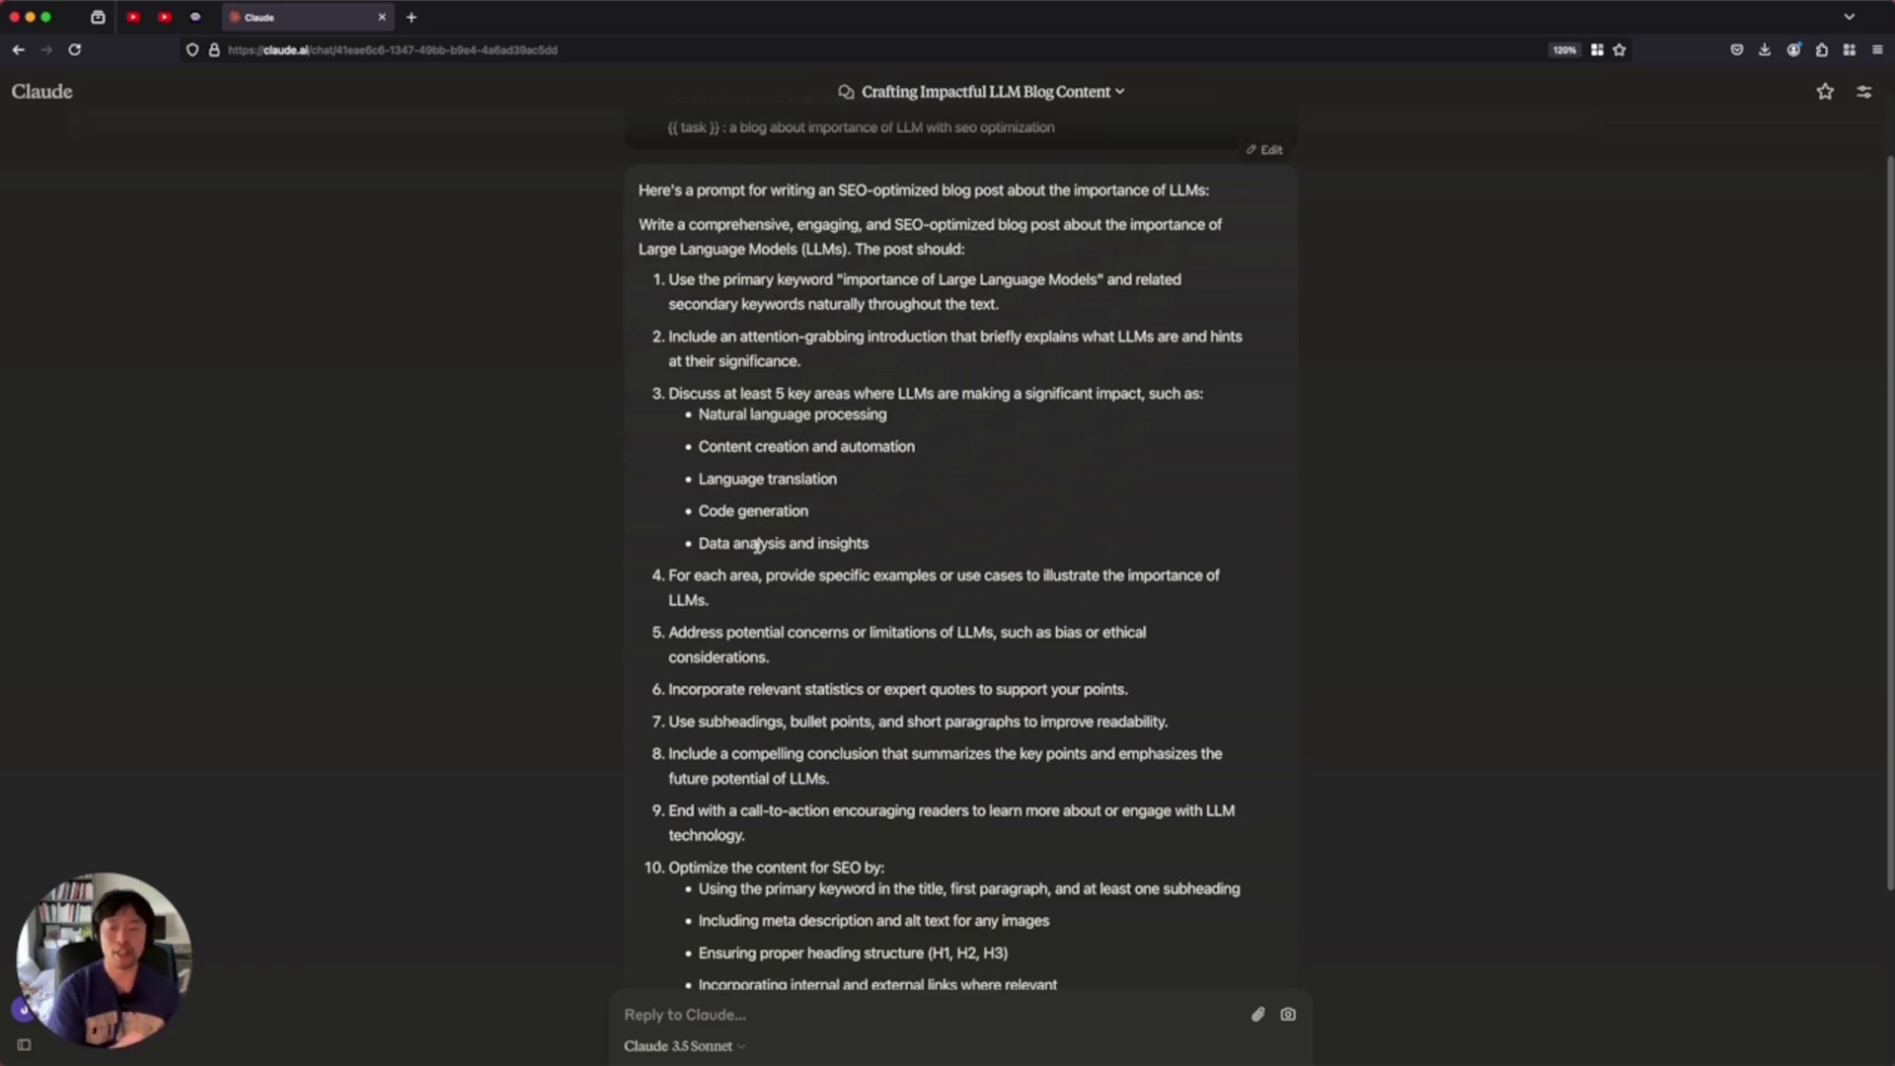
Paste the earlier prompt into the reply box and append the saved Instructions snippet
{"action": "scroll", "coordinate": [651, 424], "scroll_direction": "up", "scroll_amount": 2}
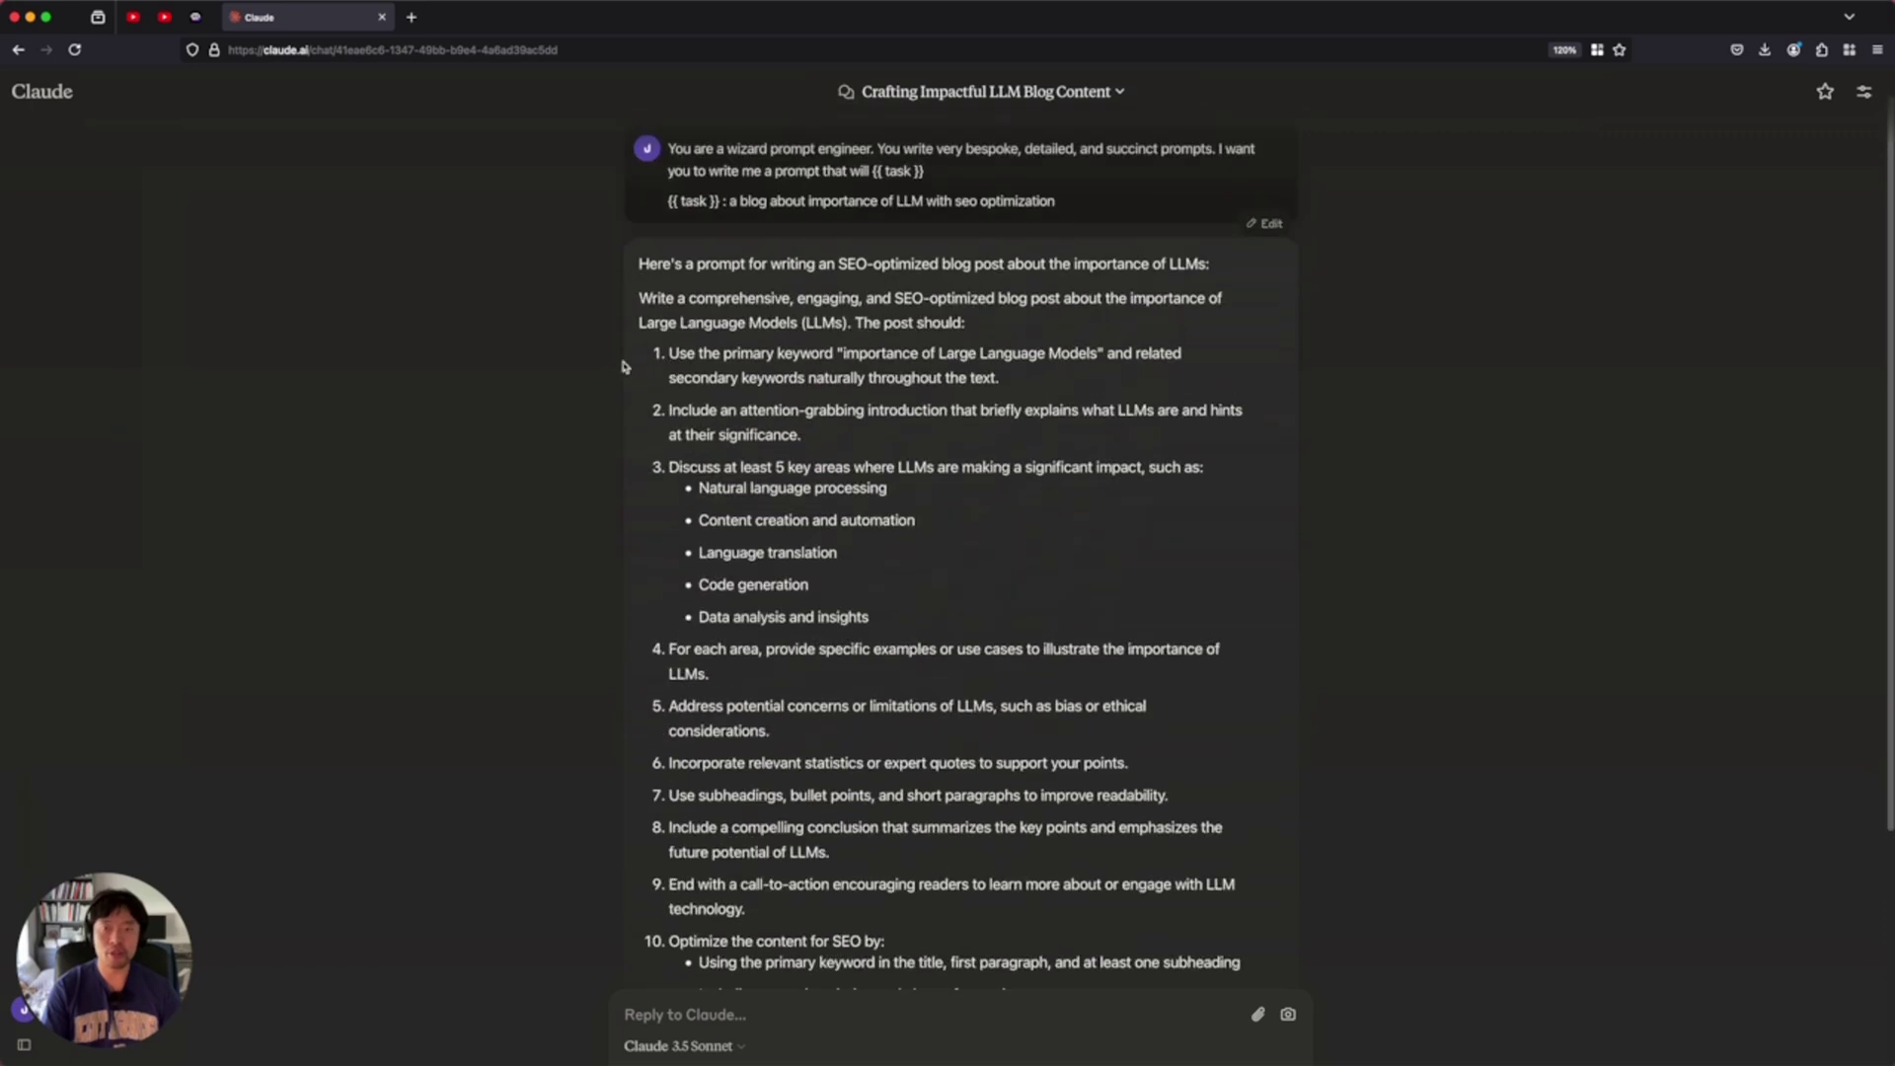
{"action": "left_click_drag", "start_coordinate": [671, 153], "coordinate": [672, 232]}
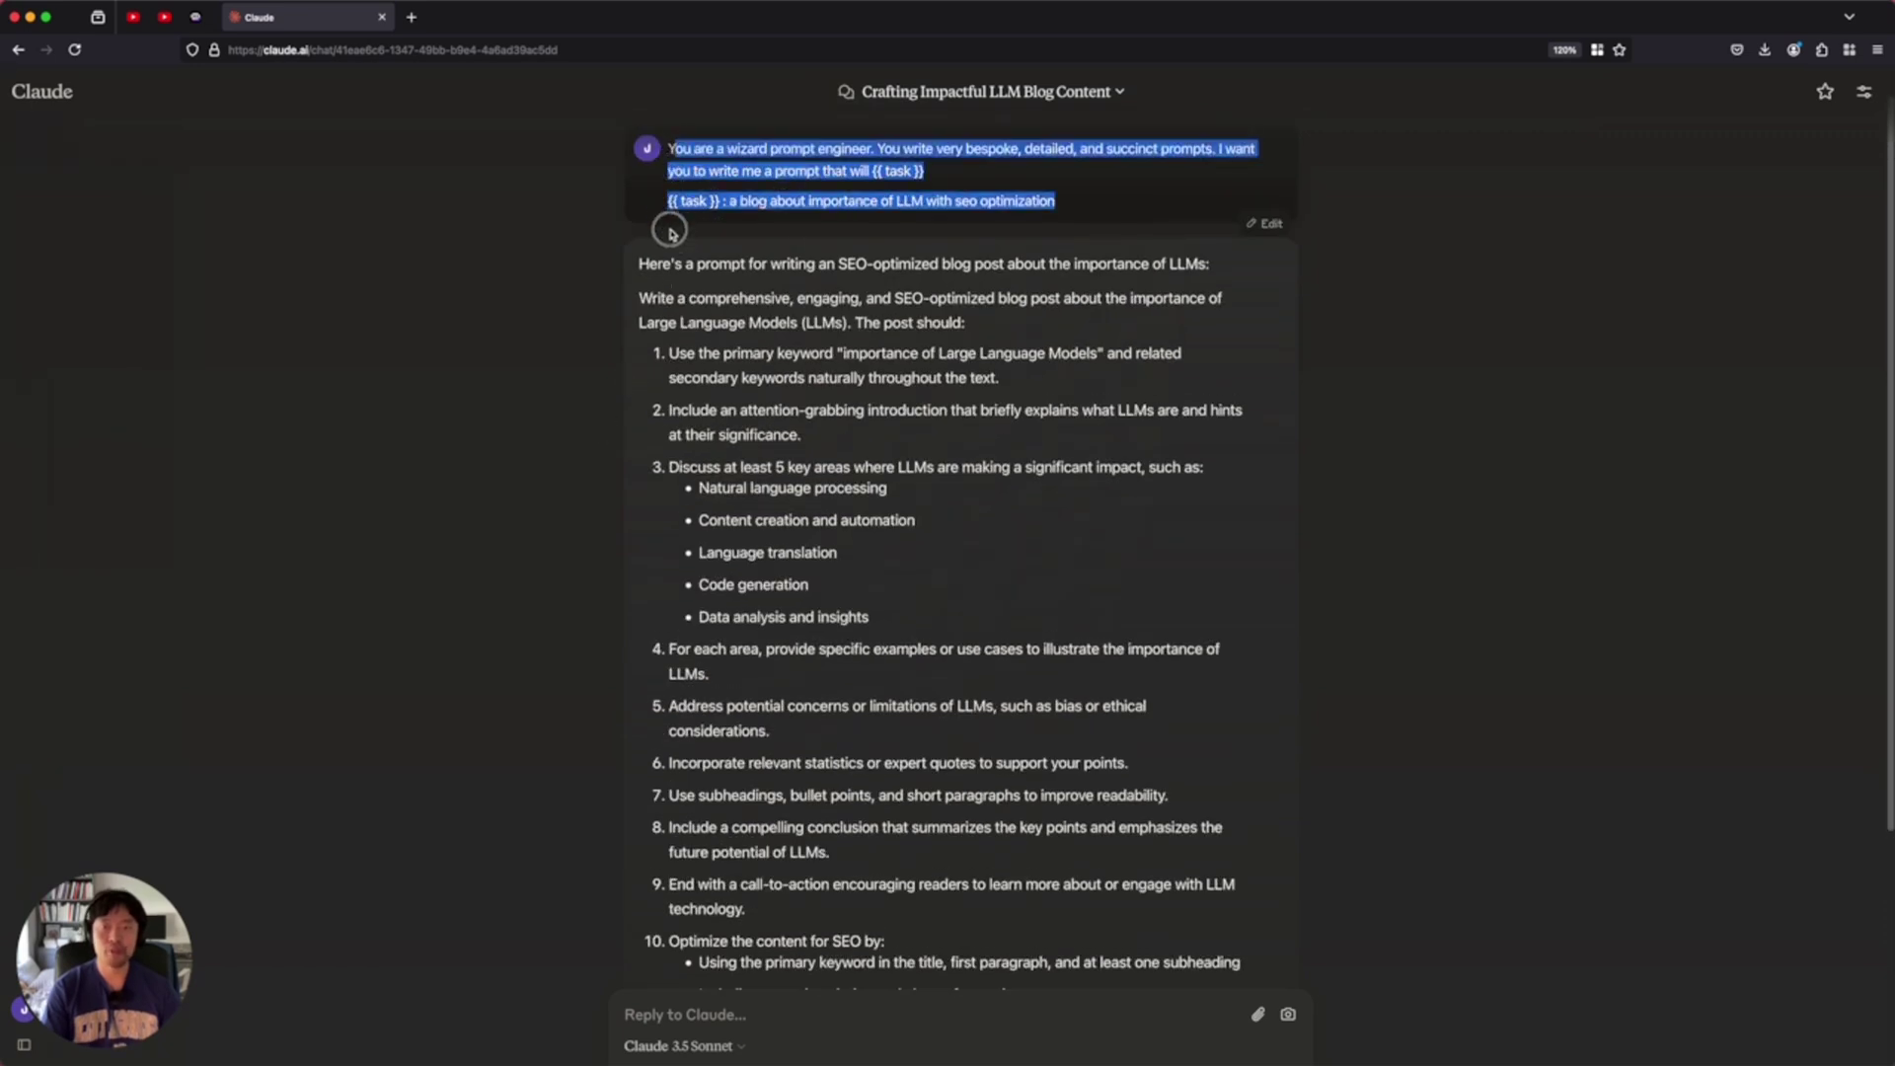
{"action": "key", "text": "super+c"}
{"action": "left_click", "coordinate": [727, 1016]}
{"action": "key", "text": "super+v"}
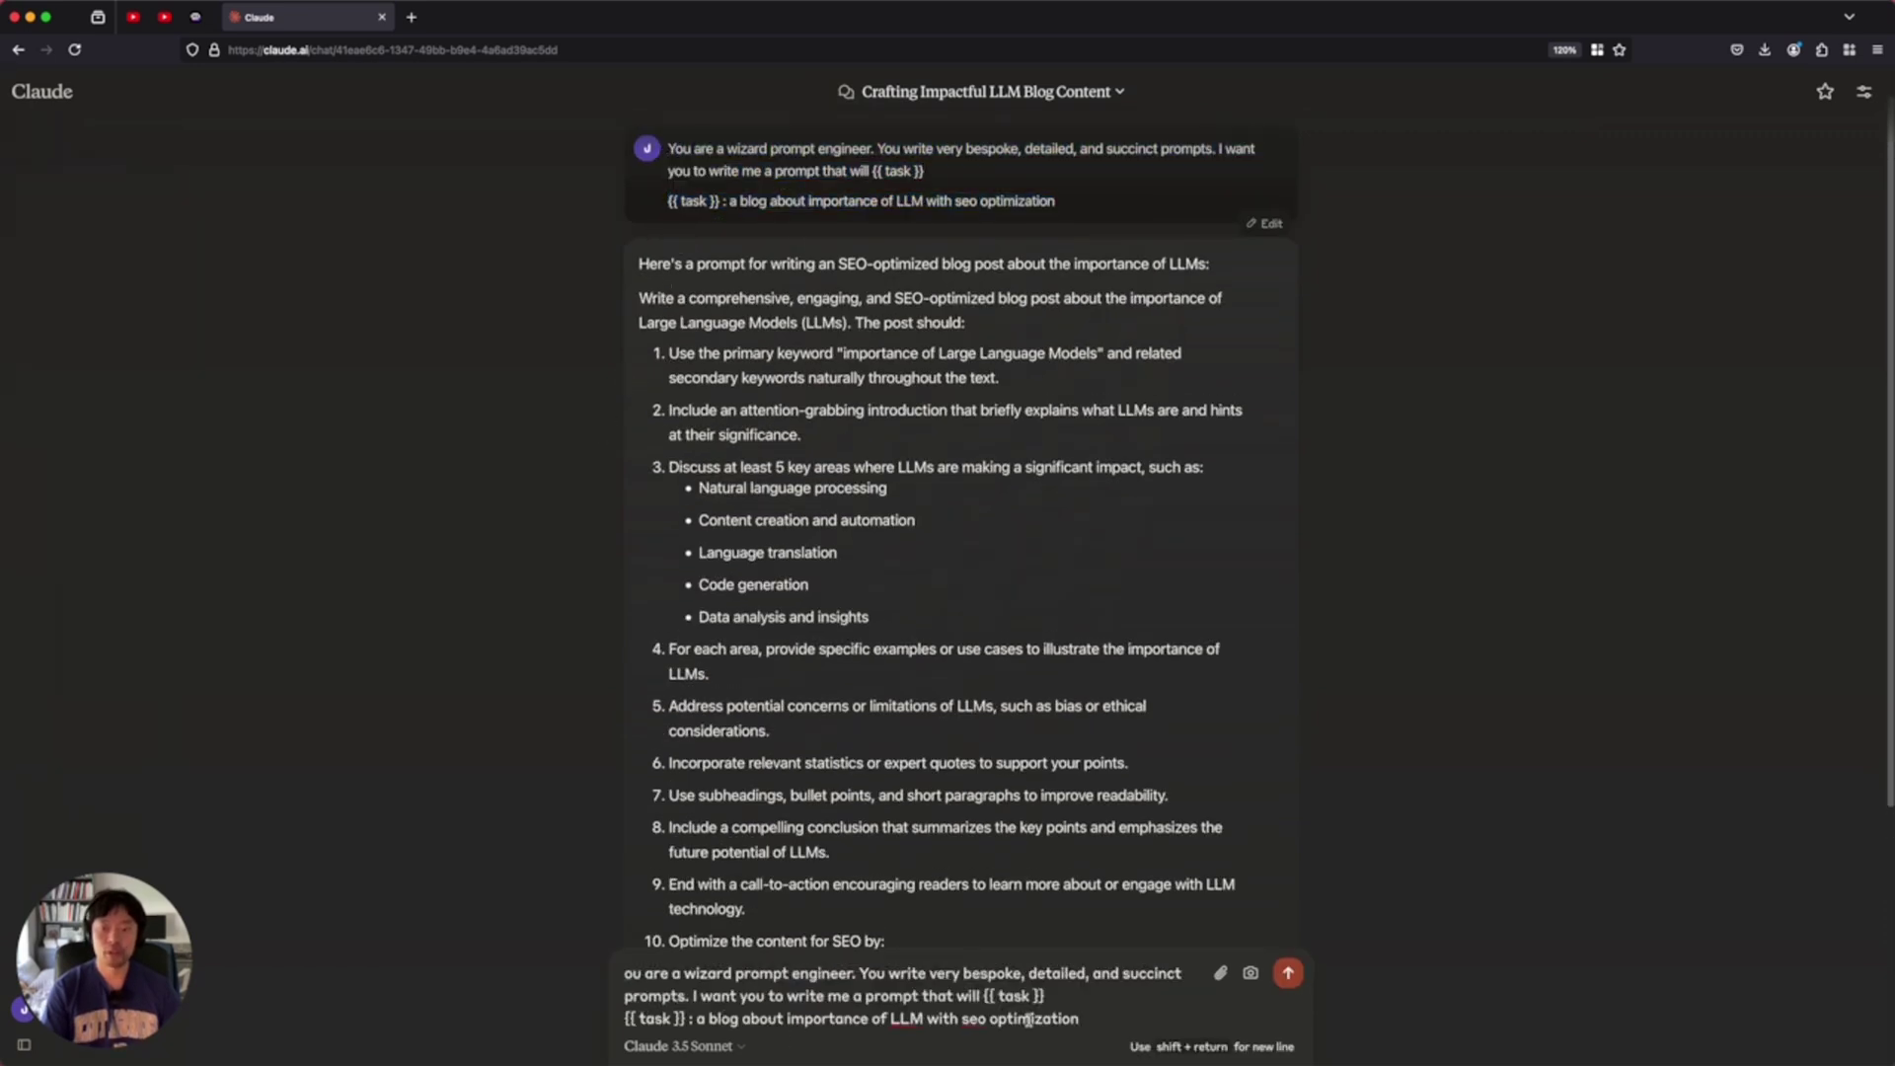
{"action": "key", "text": "shift+Return"}
{"action": "key", "text": "shift+Return"}
{"action": "key", "text": "super+alt+c"}
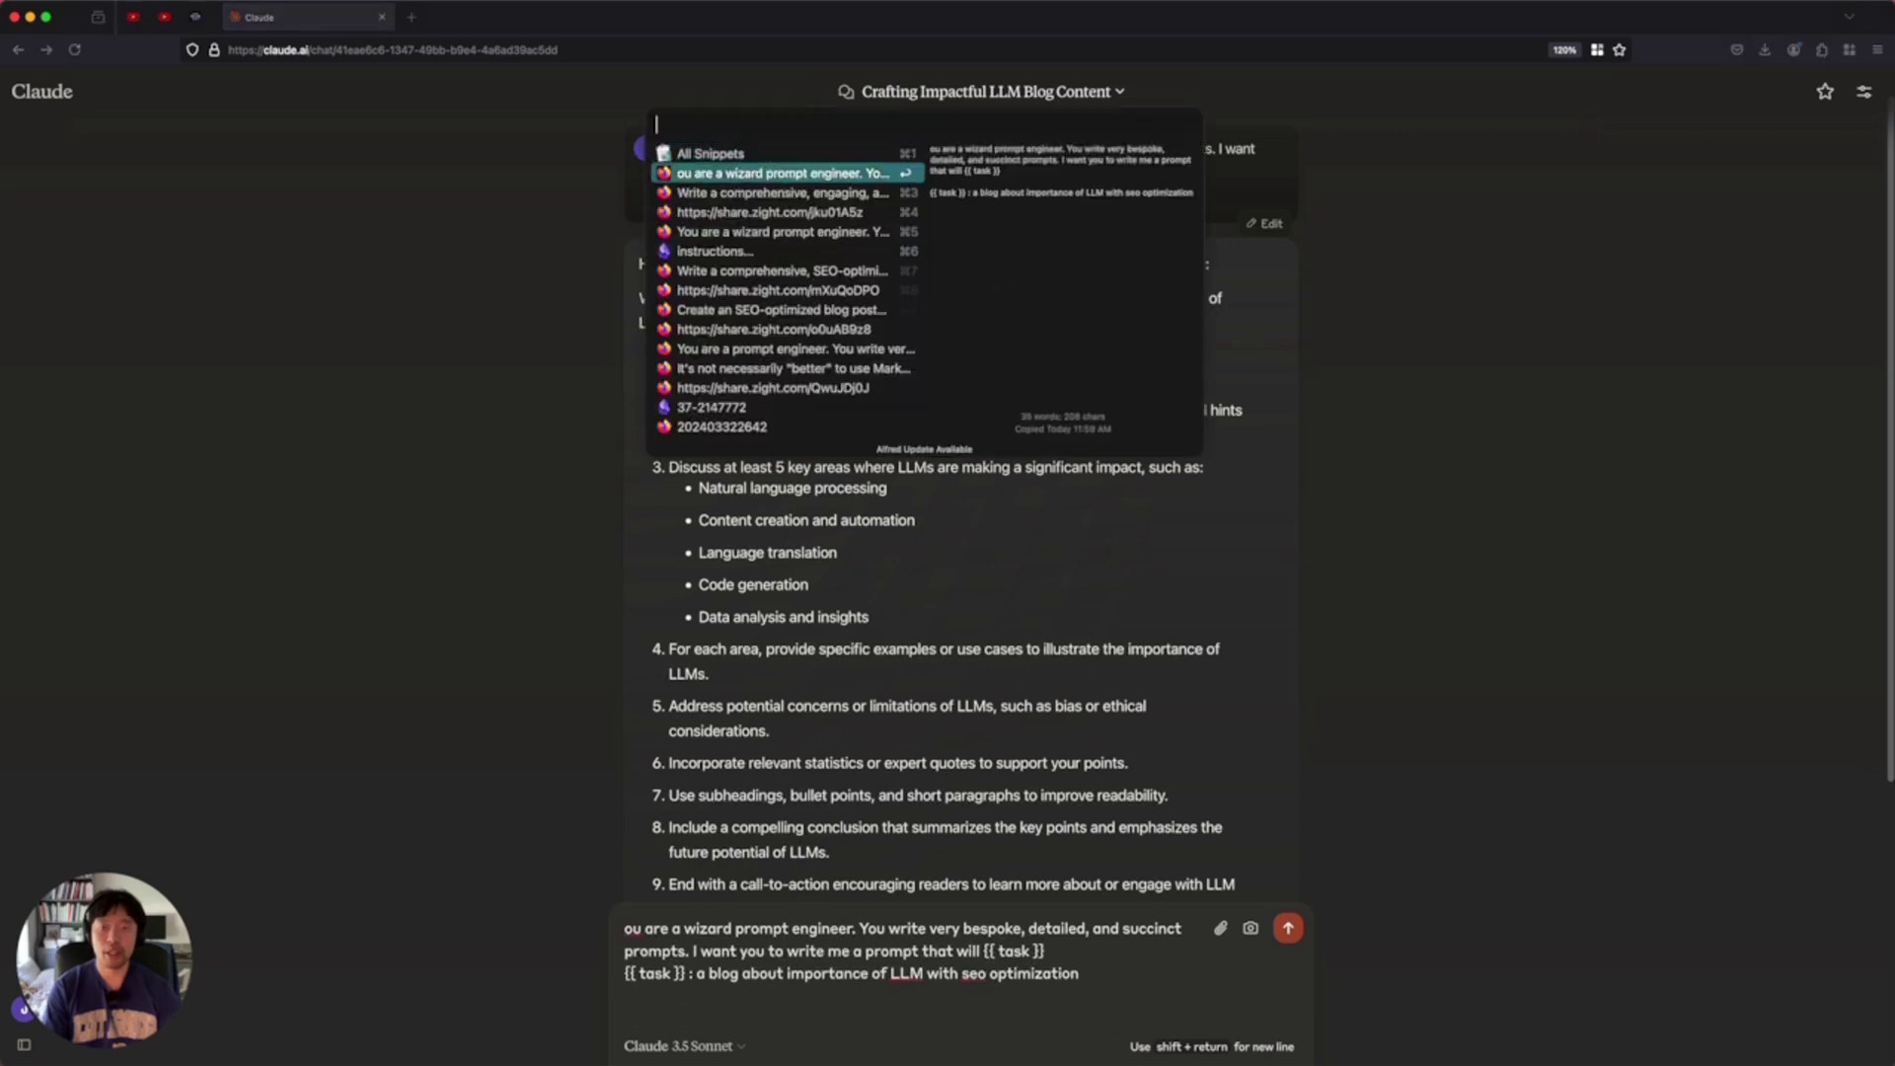
{"action": "key", "text": "Down"}
{"action": "key", "text": "Down"}
{"action": "key", "text": "Down"}
{"action": "key", "text": "Down"}
{"action": "key", "text": "Return"}
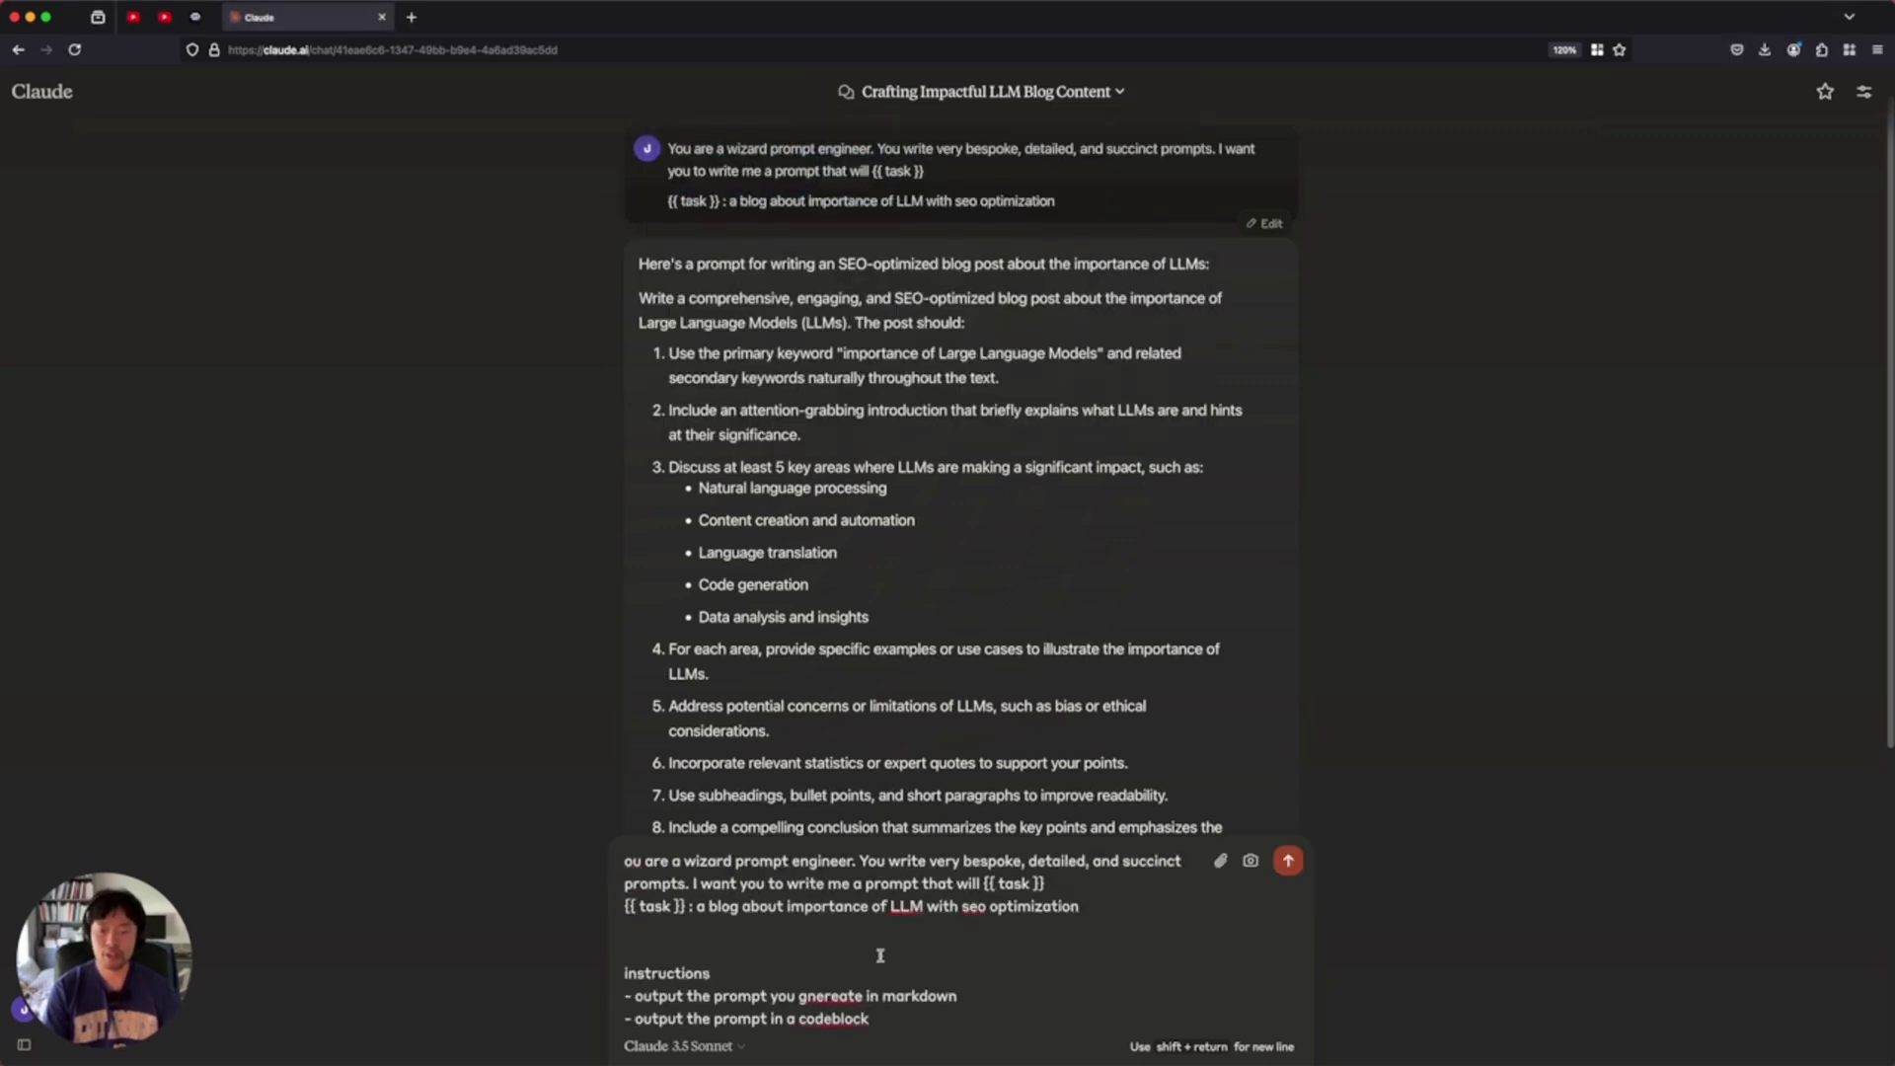
Remove the extra blank line and correct the typos to read 'generate' and 'code block'
{"action": "left_click", "coordinate": [624, 950]}
{"action": "key", "text": "BackSpace"}
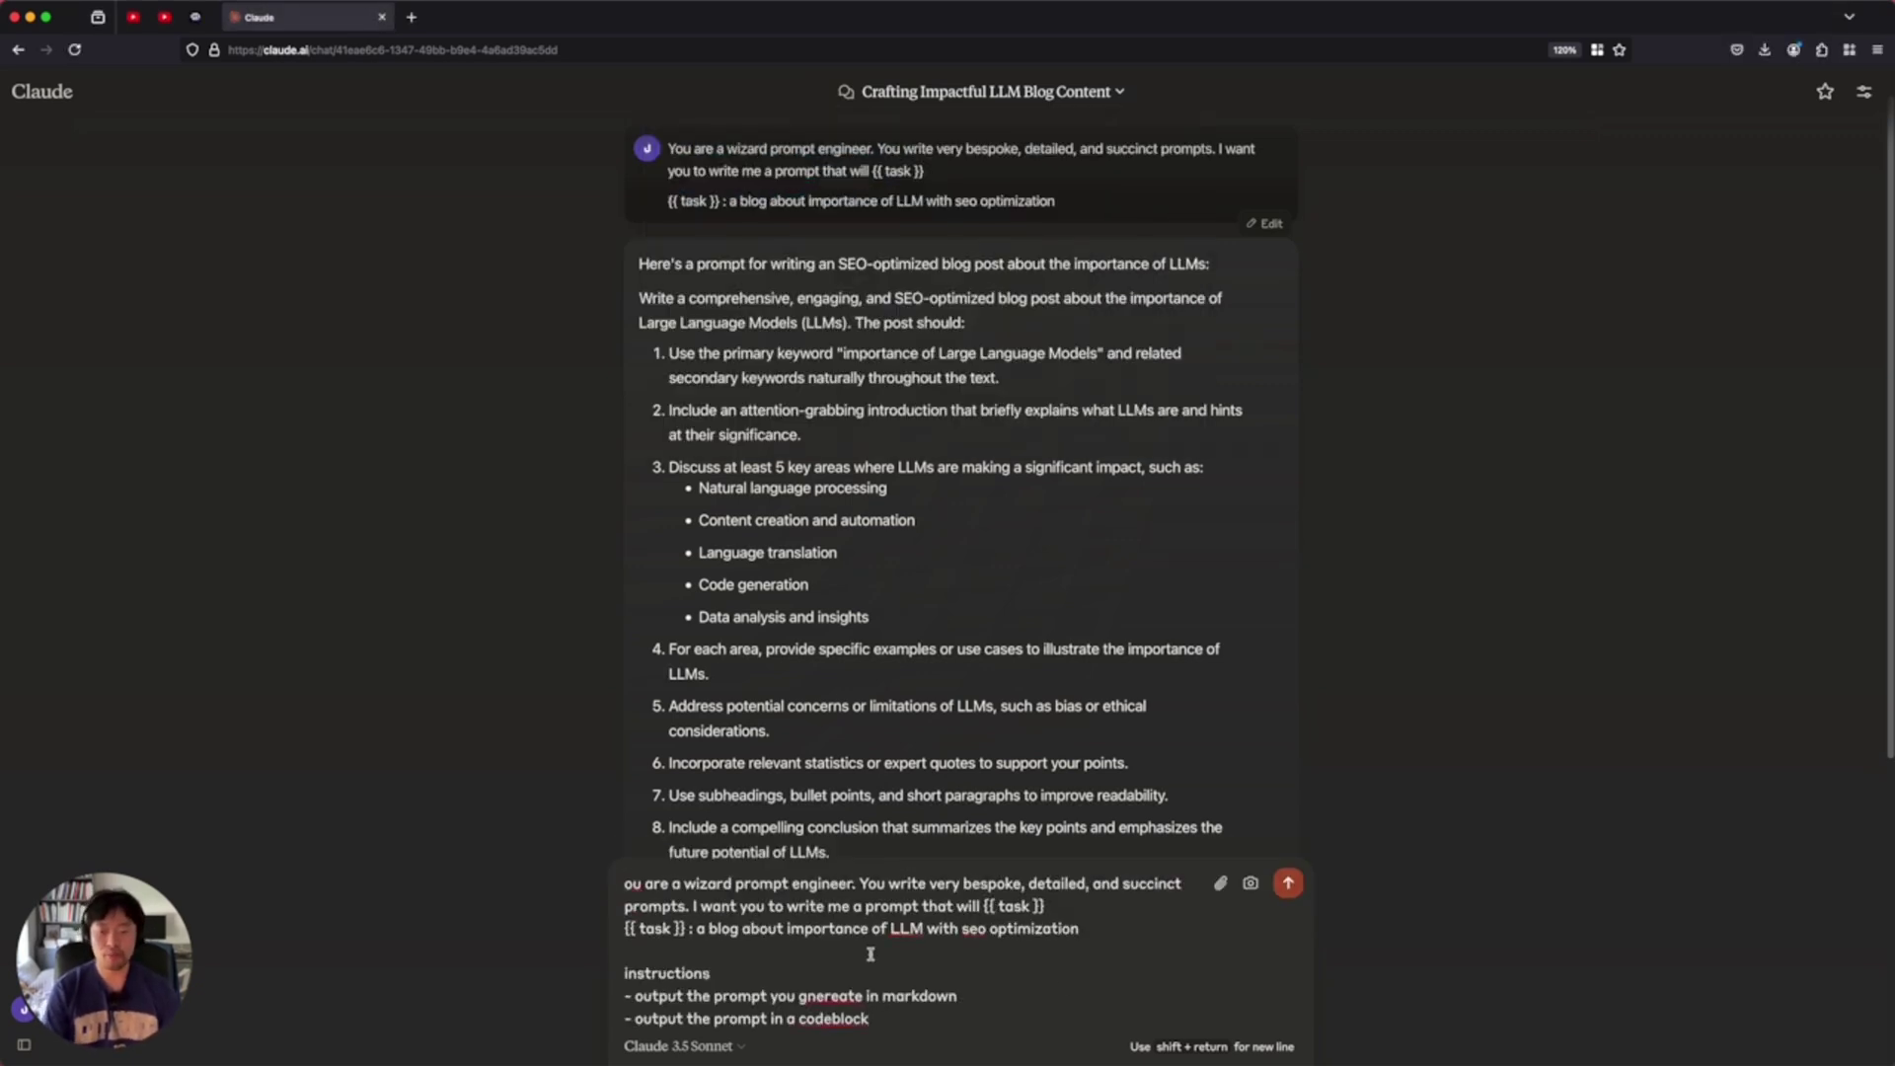
{"action": "left_click", "coordinate": [807, 995]}
{"action": "type", "text": "e"}
{"action": "left_click", "coordinate": [833, 1019]}
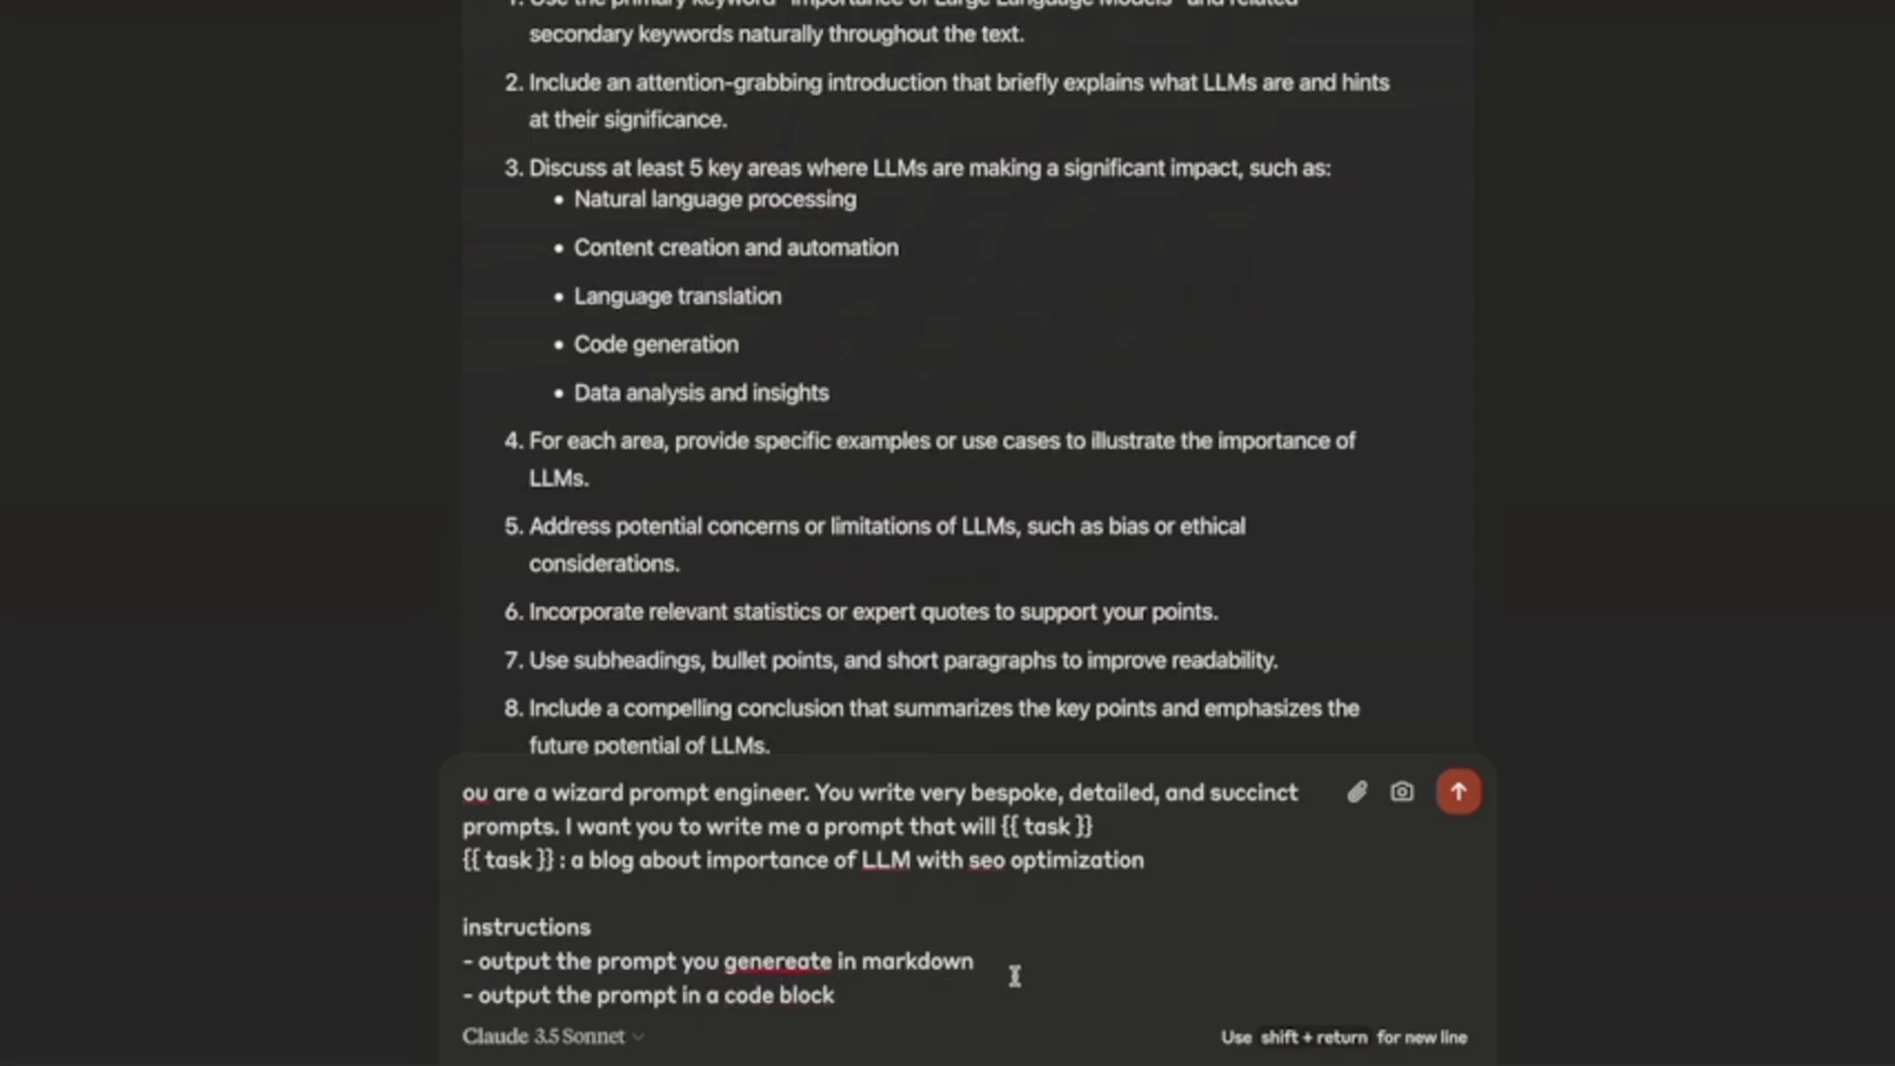
{"action": "left_click", "coordinate": [789, 960]}
{"action": "key", "text": "BackSpace"}
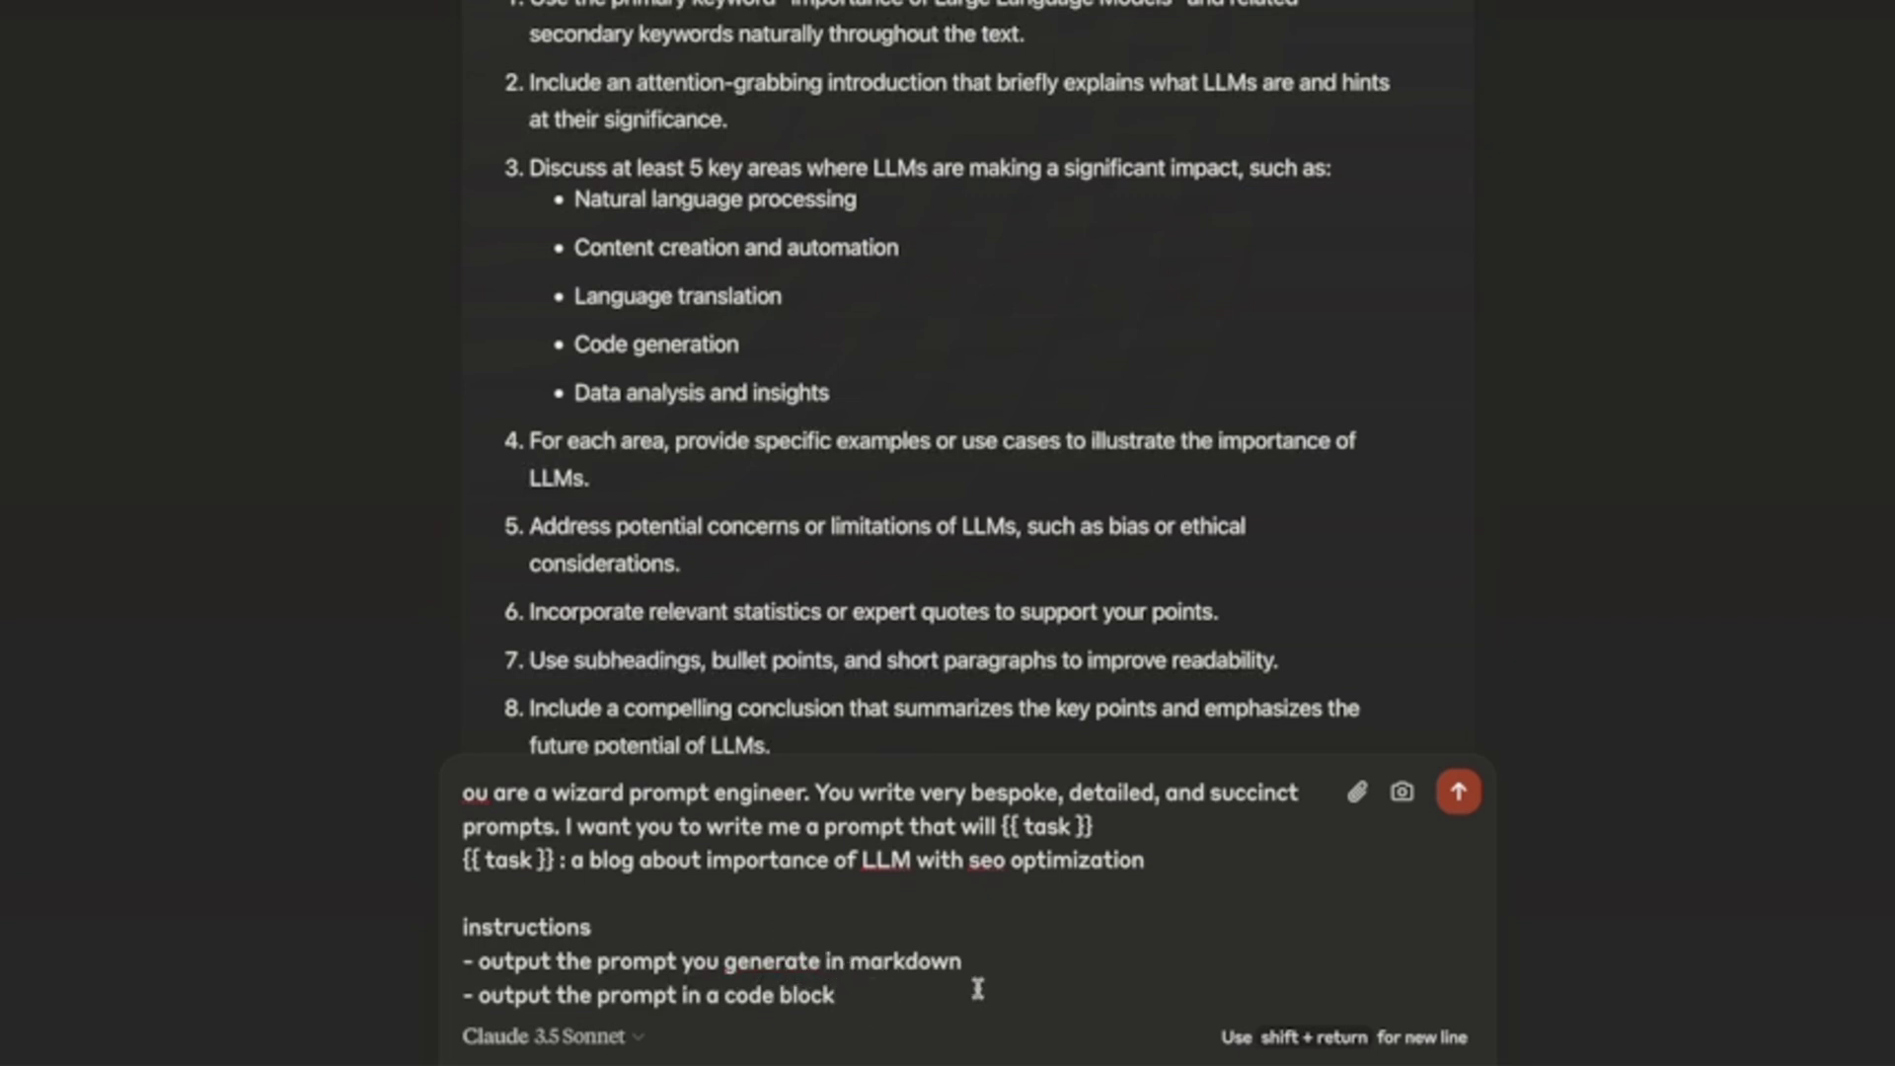
Send the revised prompt and review the 'Prompt: Write an SEO-Optimized Blog Post' code block
{"action": "left_click", "coordinate": [1457, 797]}
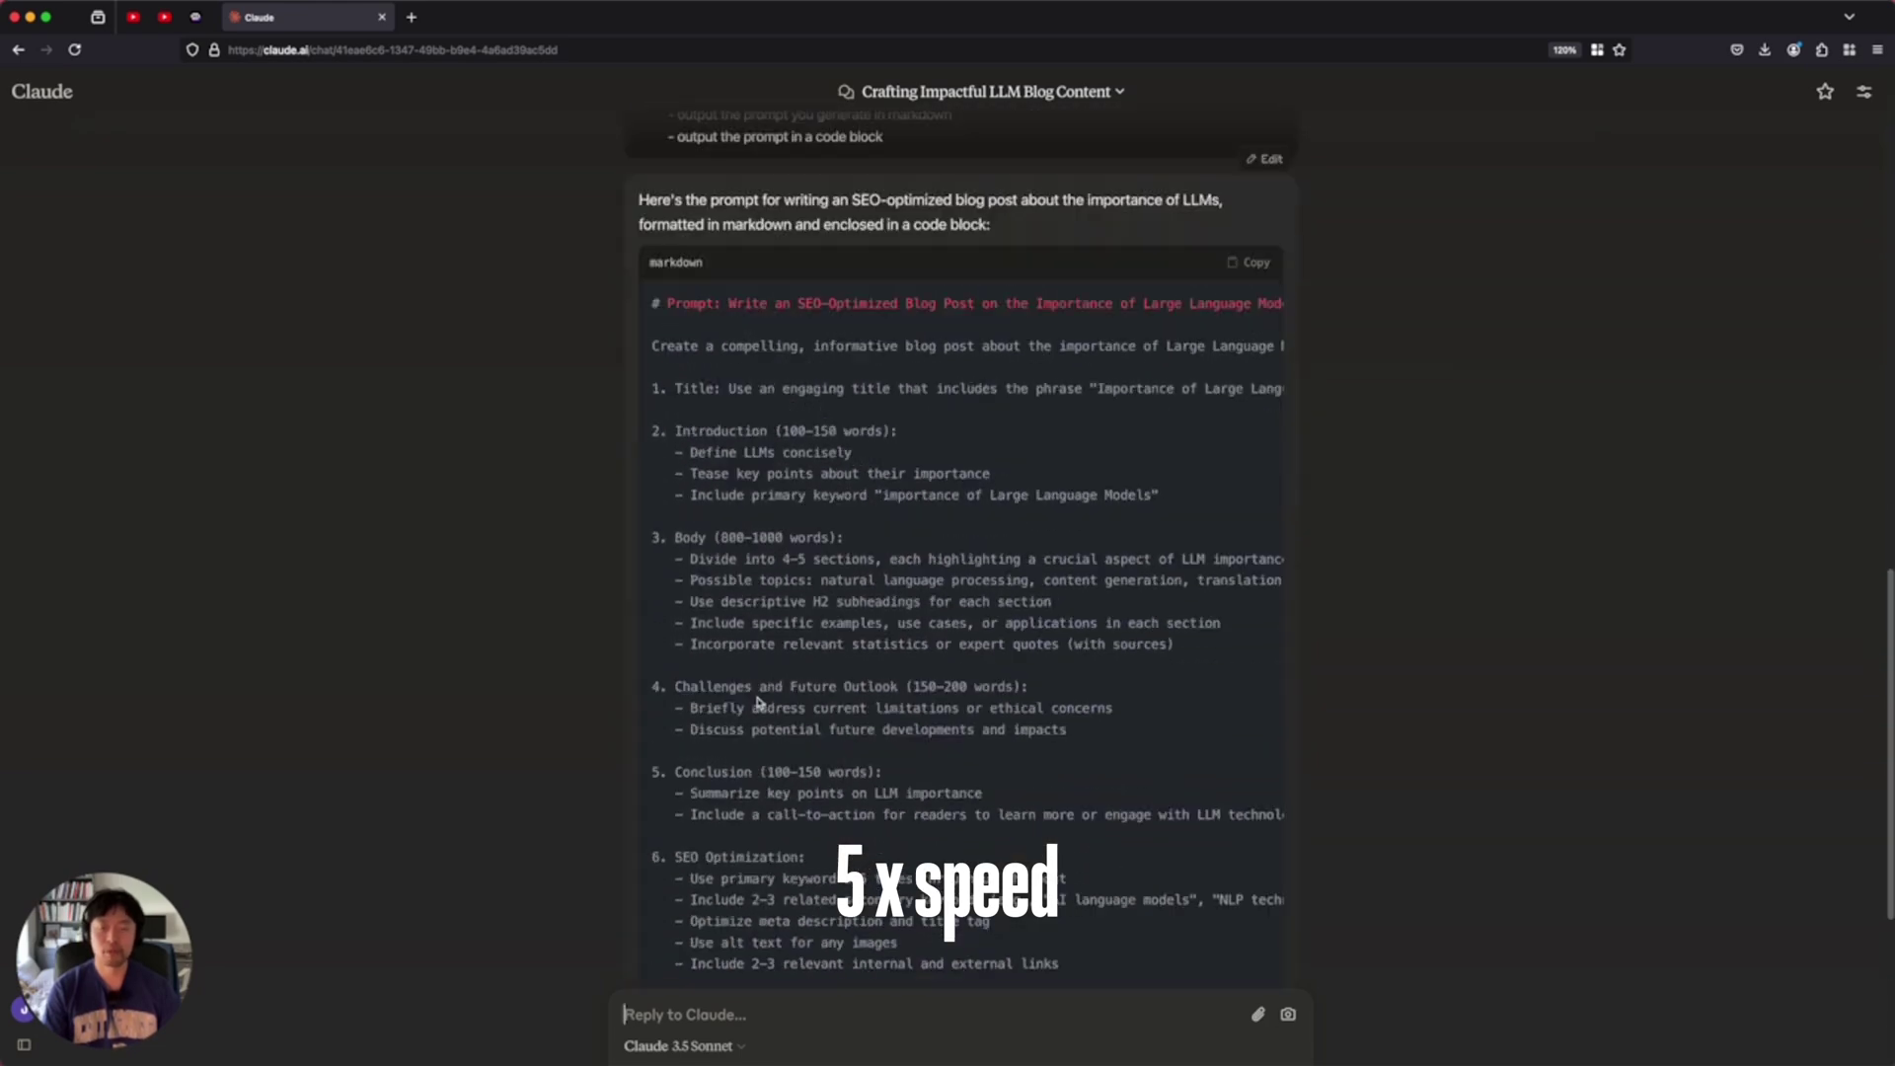
{"action": "scroll", "coordinate": [723, 575], "scroll_direction": "up", "scroll_amount": 3}
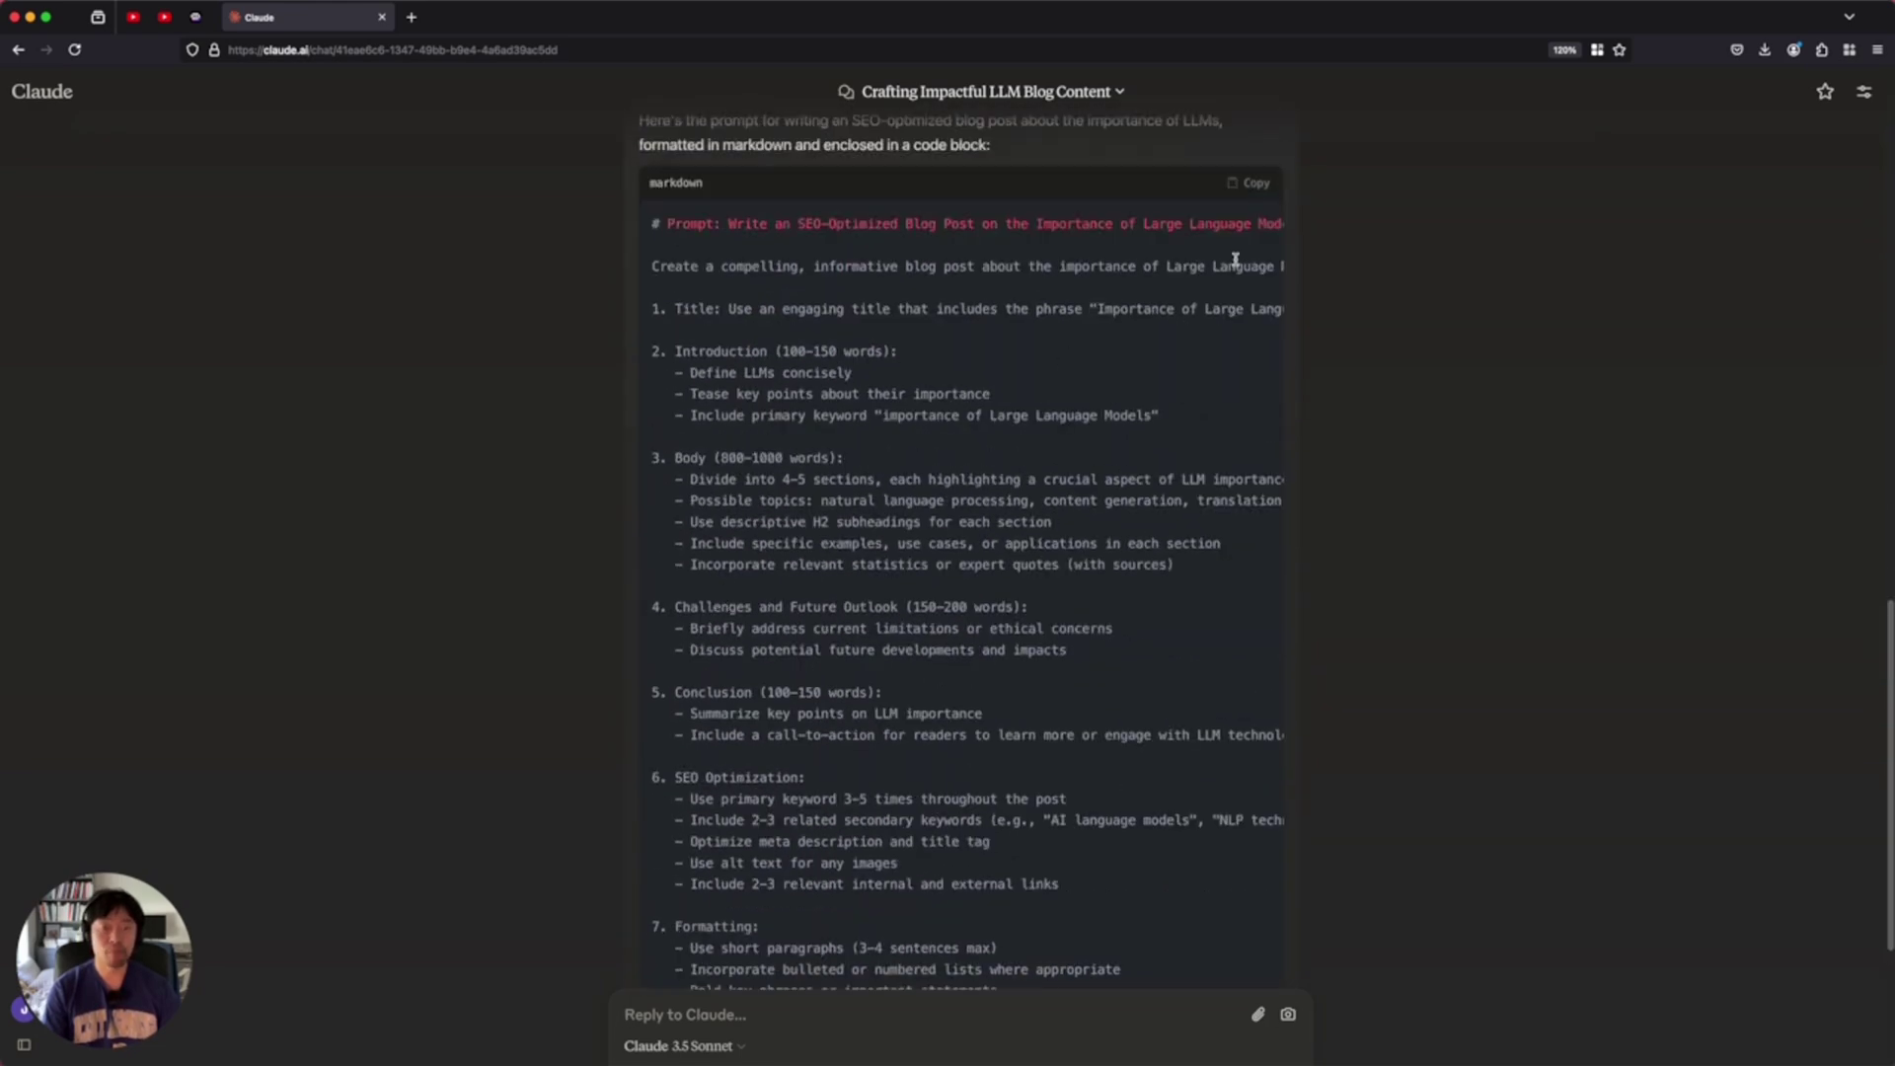
{"action": "scroll", "coordinate": [1149, 263], "scroll_direction": "up", "scroll_amount": 2}
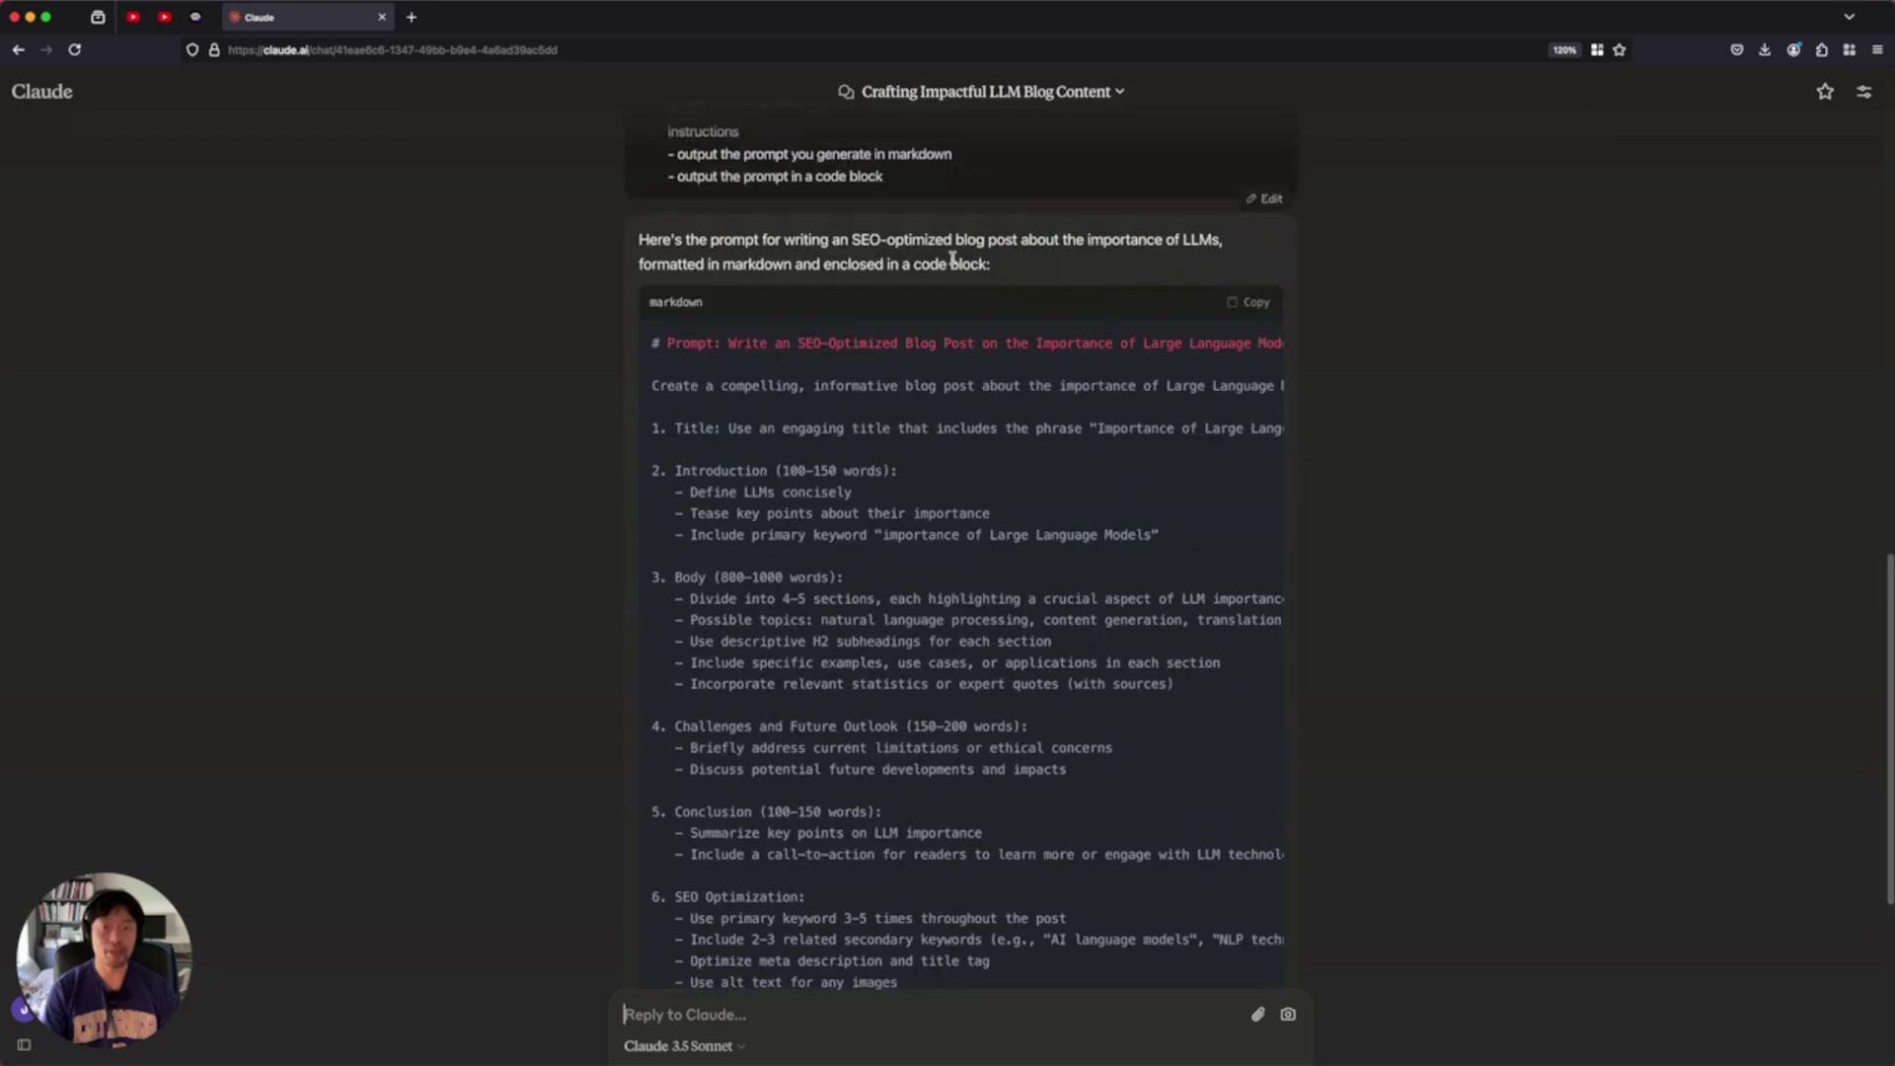
{"action": "left_click_drag", "start_coordinate": [656, 345], "coordinate": [773, 343]}
{"action": "left_click", "coordinate": [756, 343]}
{"action": "triple_click", "coordinate": [756, 343]}
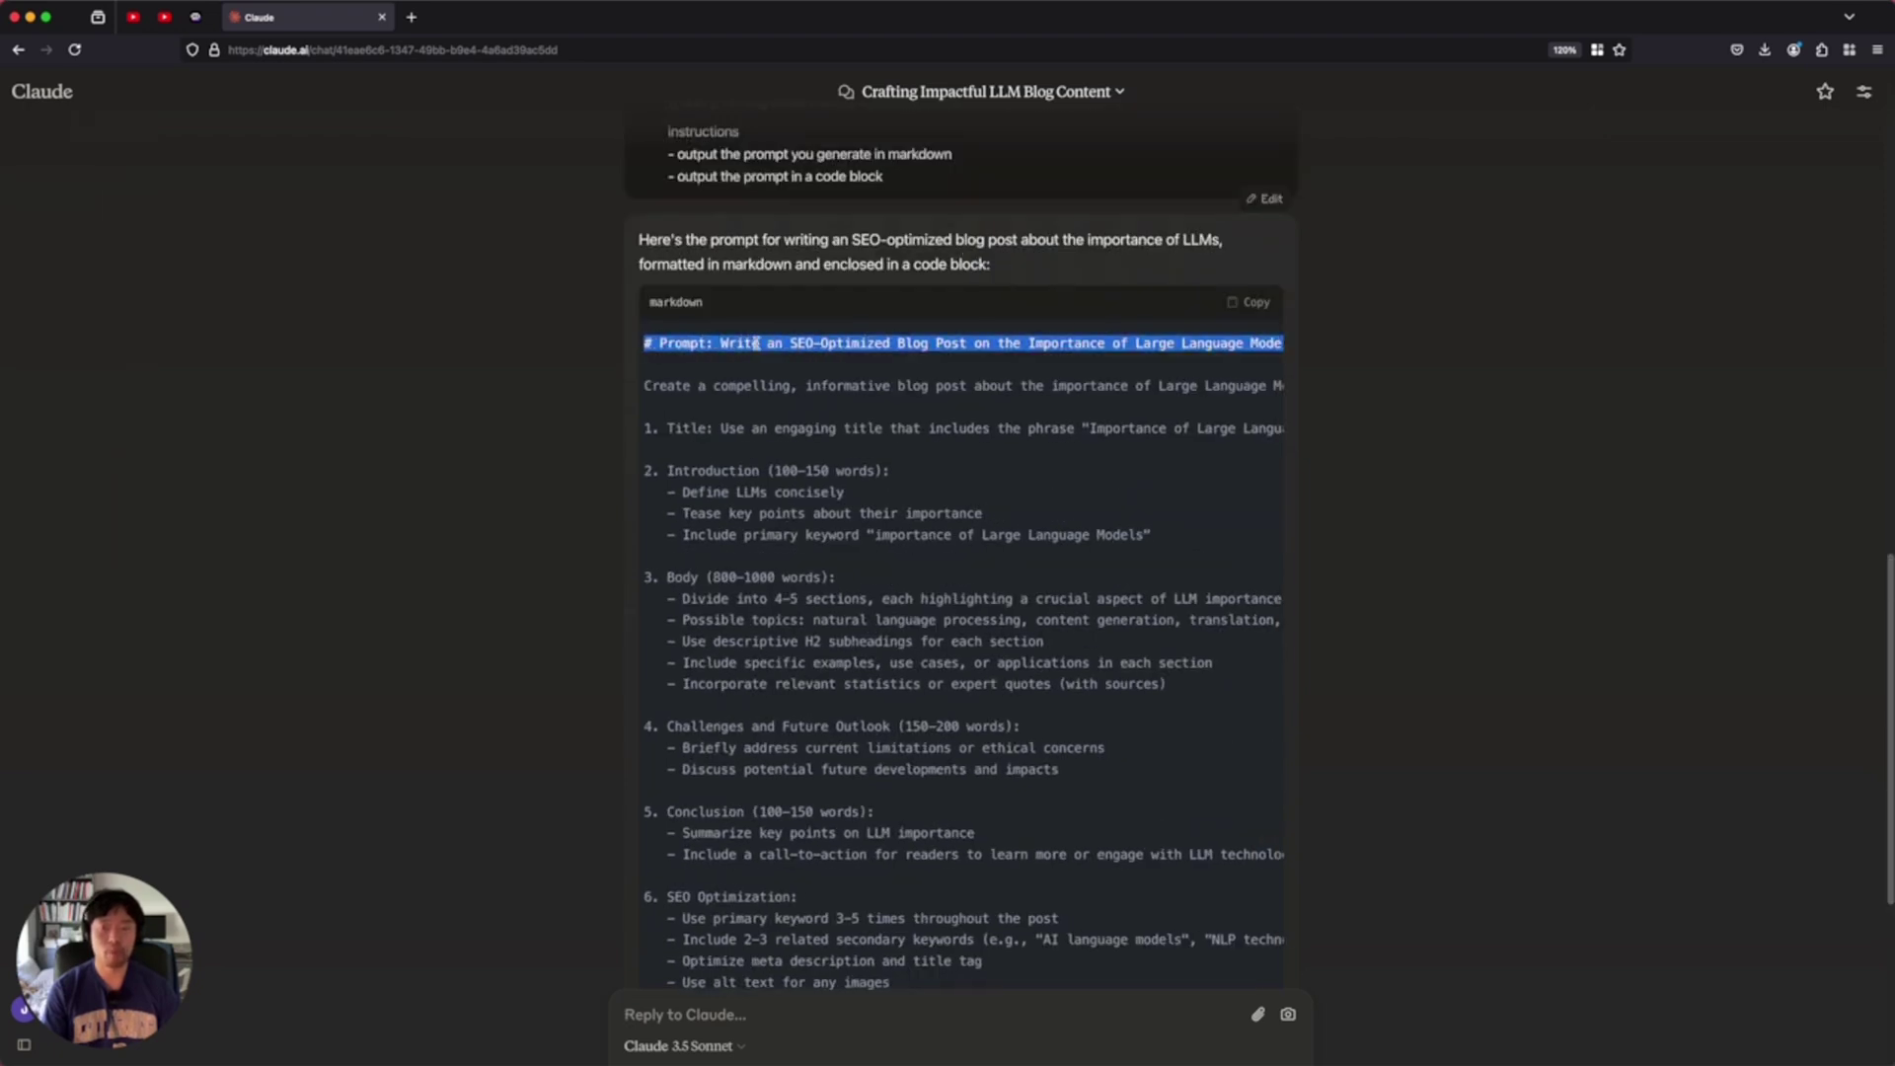
{"action": "left_click", "coordinate": [724, 348]}
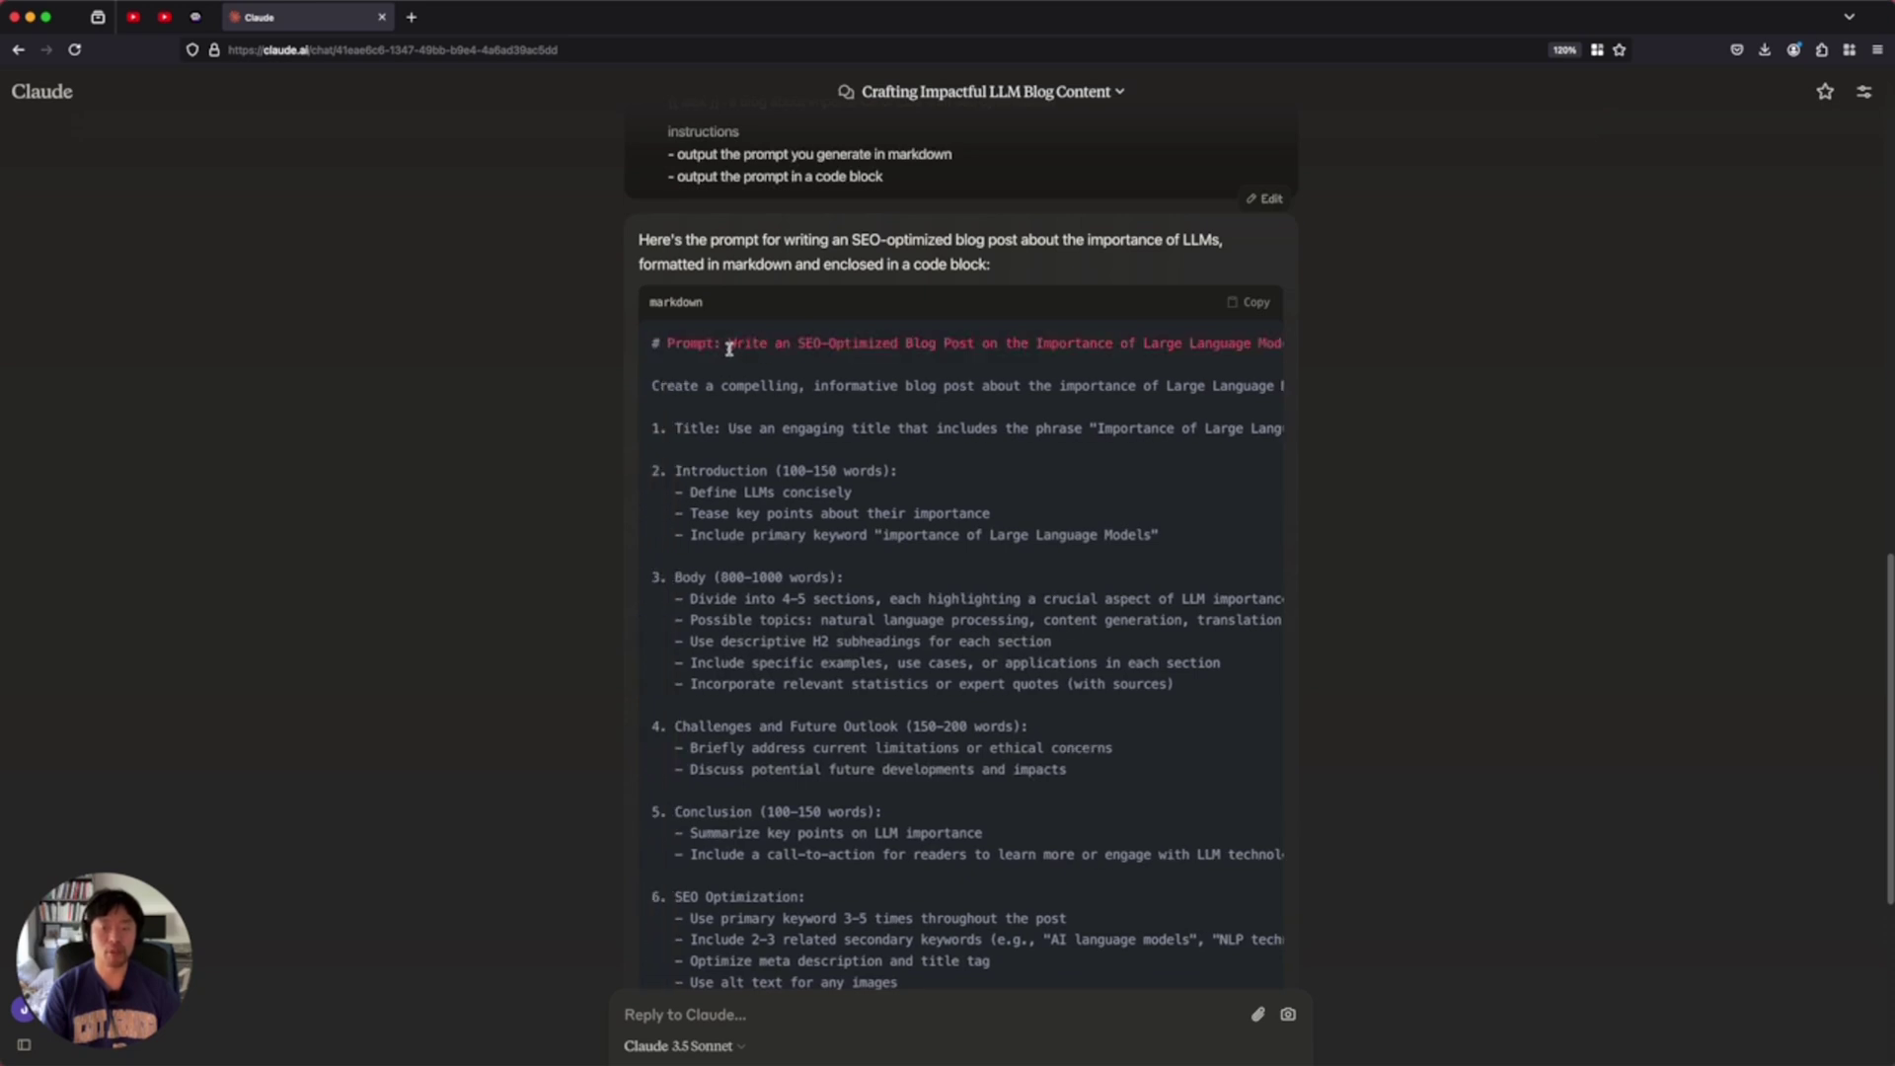
Copy the generated SEO blog-post prompt from the code block
{"action": "scroll", "coordinate": [815, 462], "scroll_direction": "down", "scroll_amount": 3}
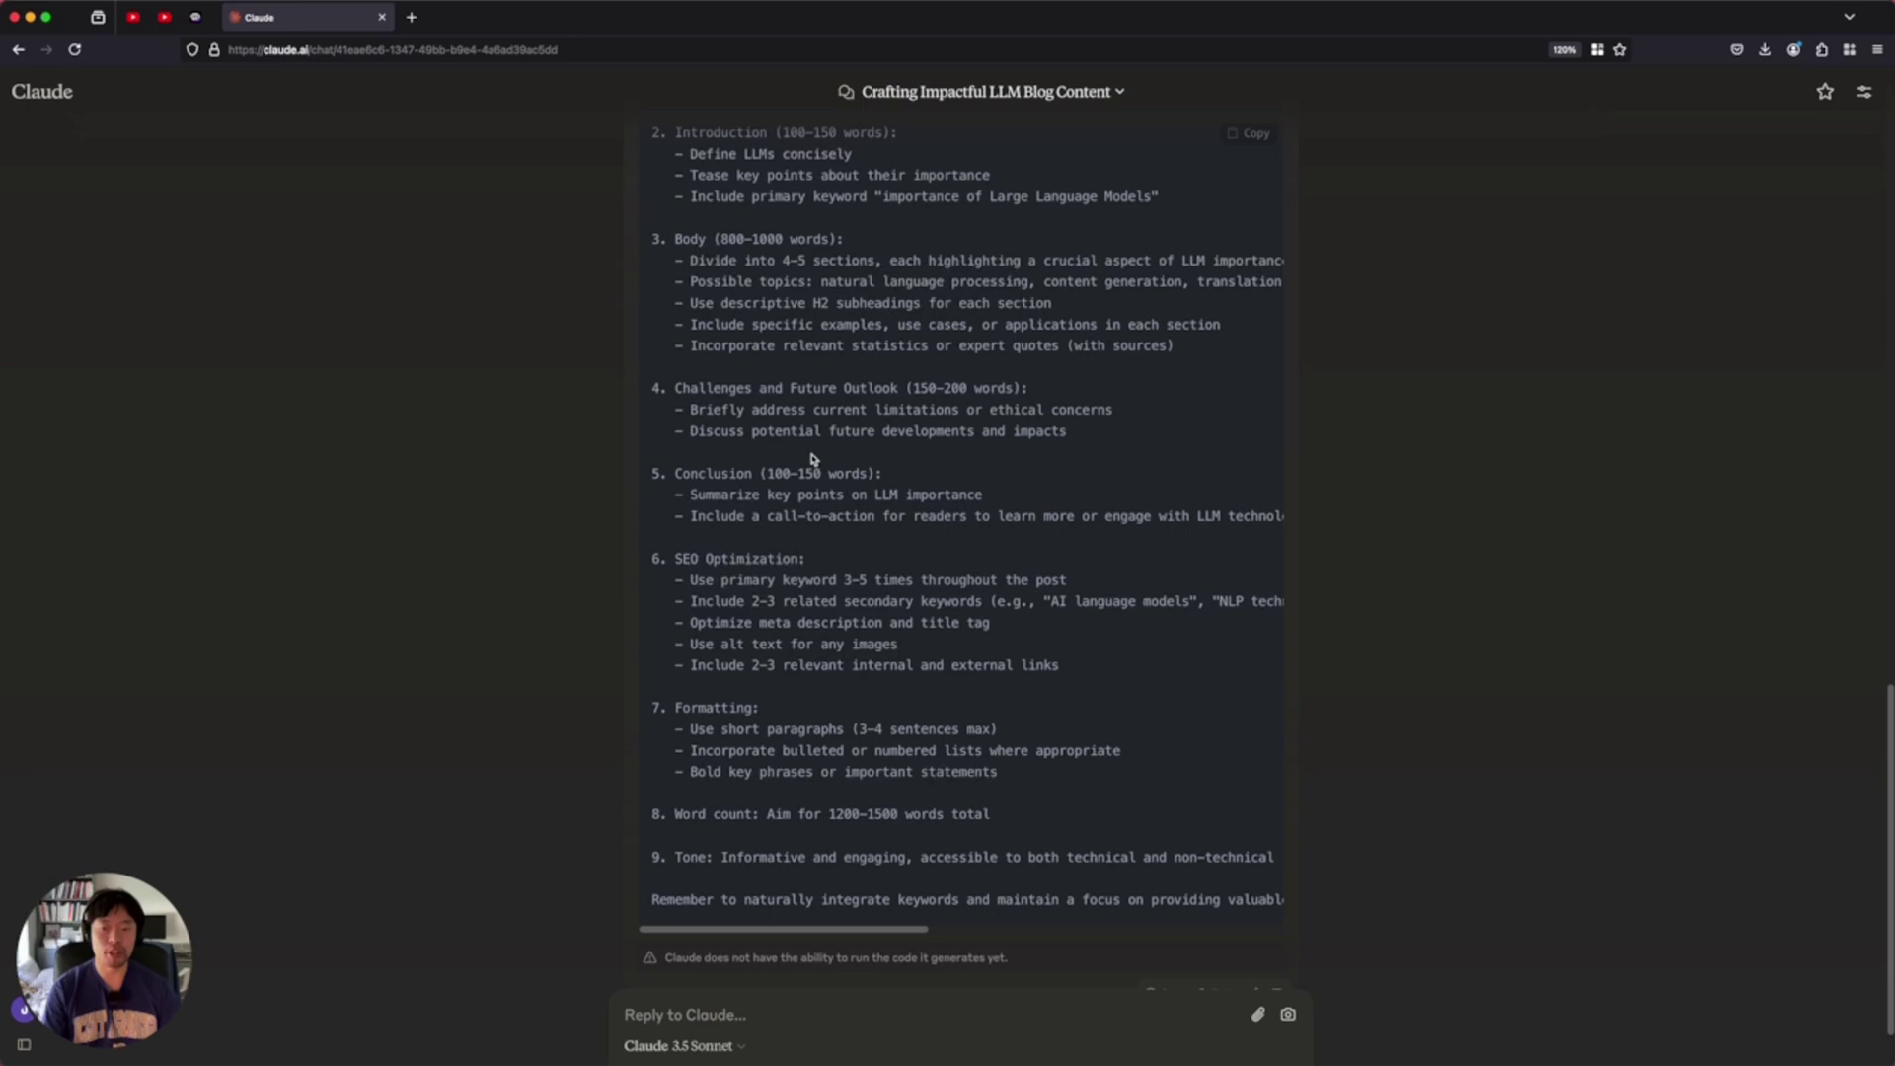
{"action": "scroll", "coordinate": [813, 459], "scroll_direction": "up", "scroll_amount": 3}
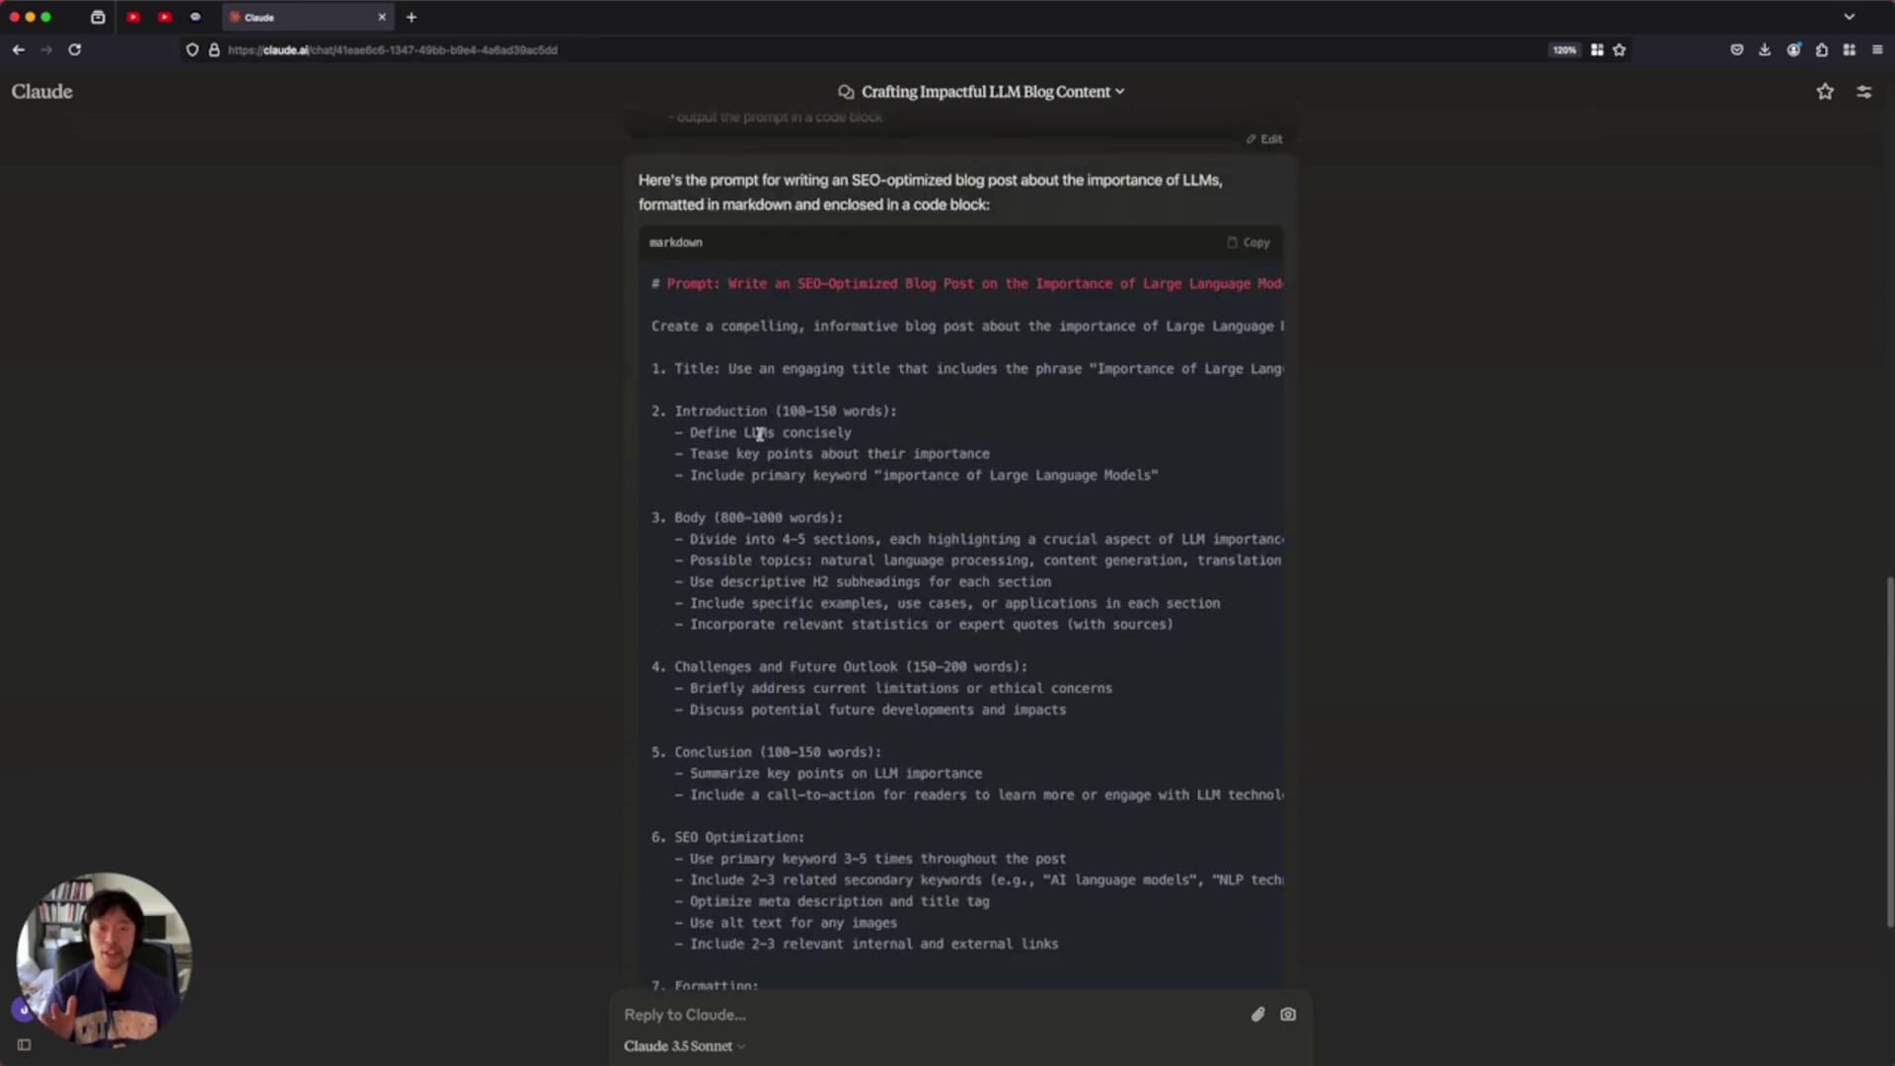
{"action": "left_click", "coordinate": [1251, 242]}
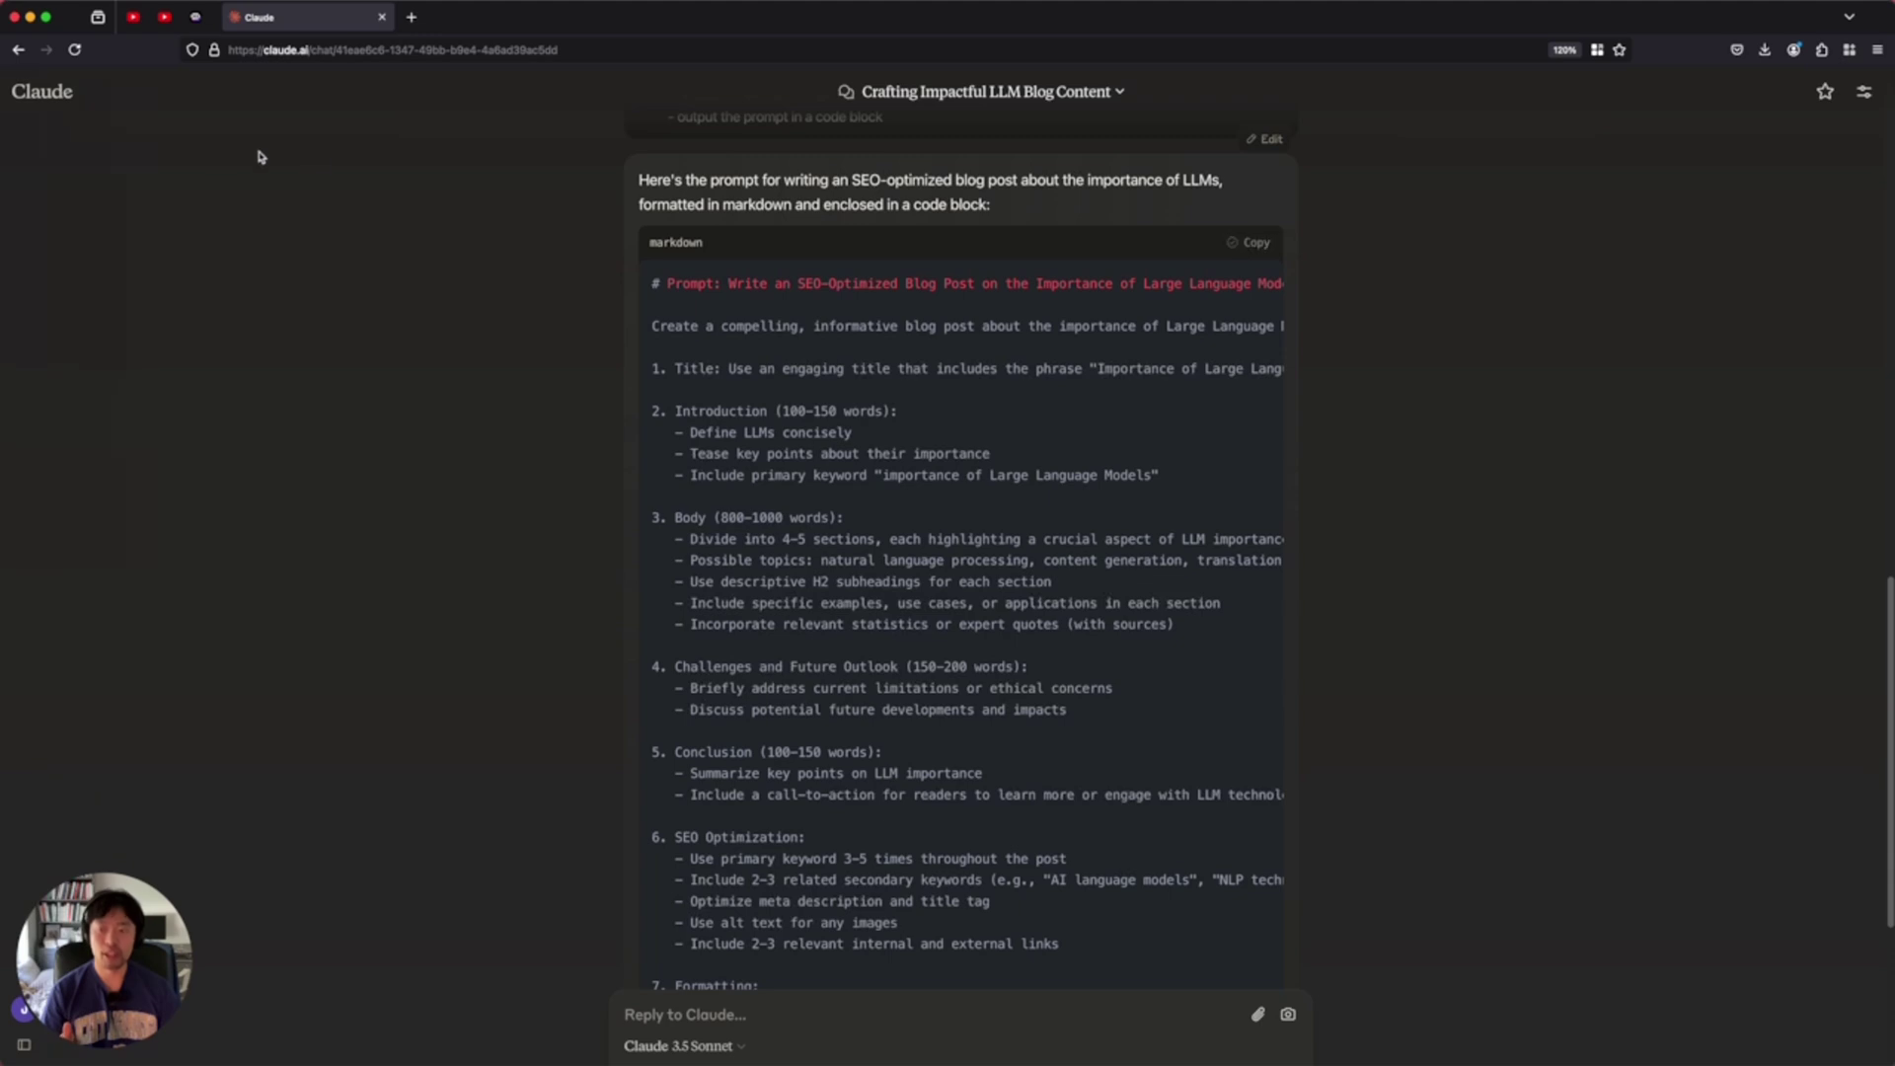
Paste the copied SEO blog-writing prompt into a new chat and send it
{"action": "left_click", "coordinate": [62, 135]}
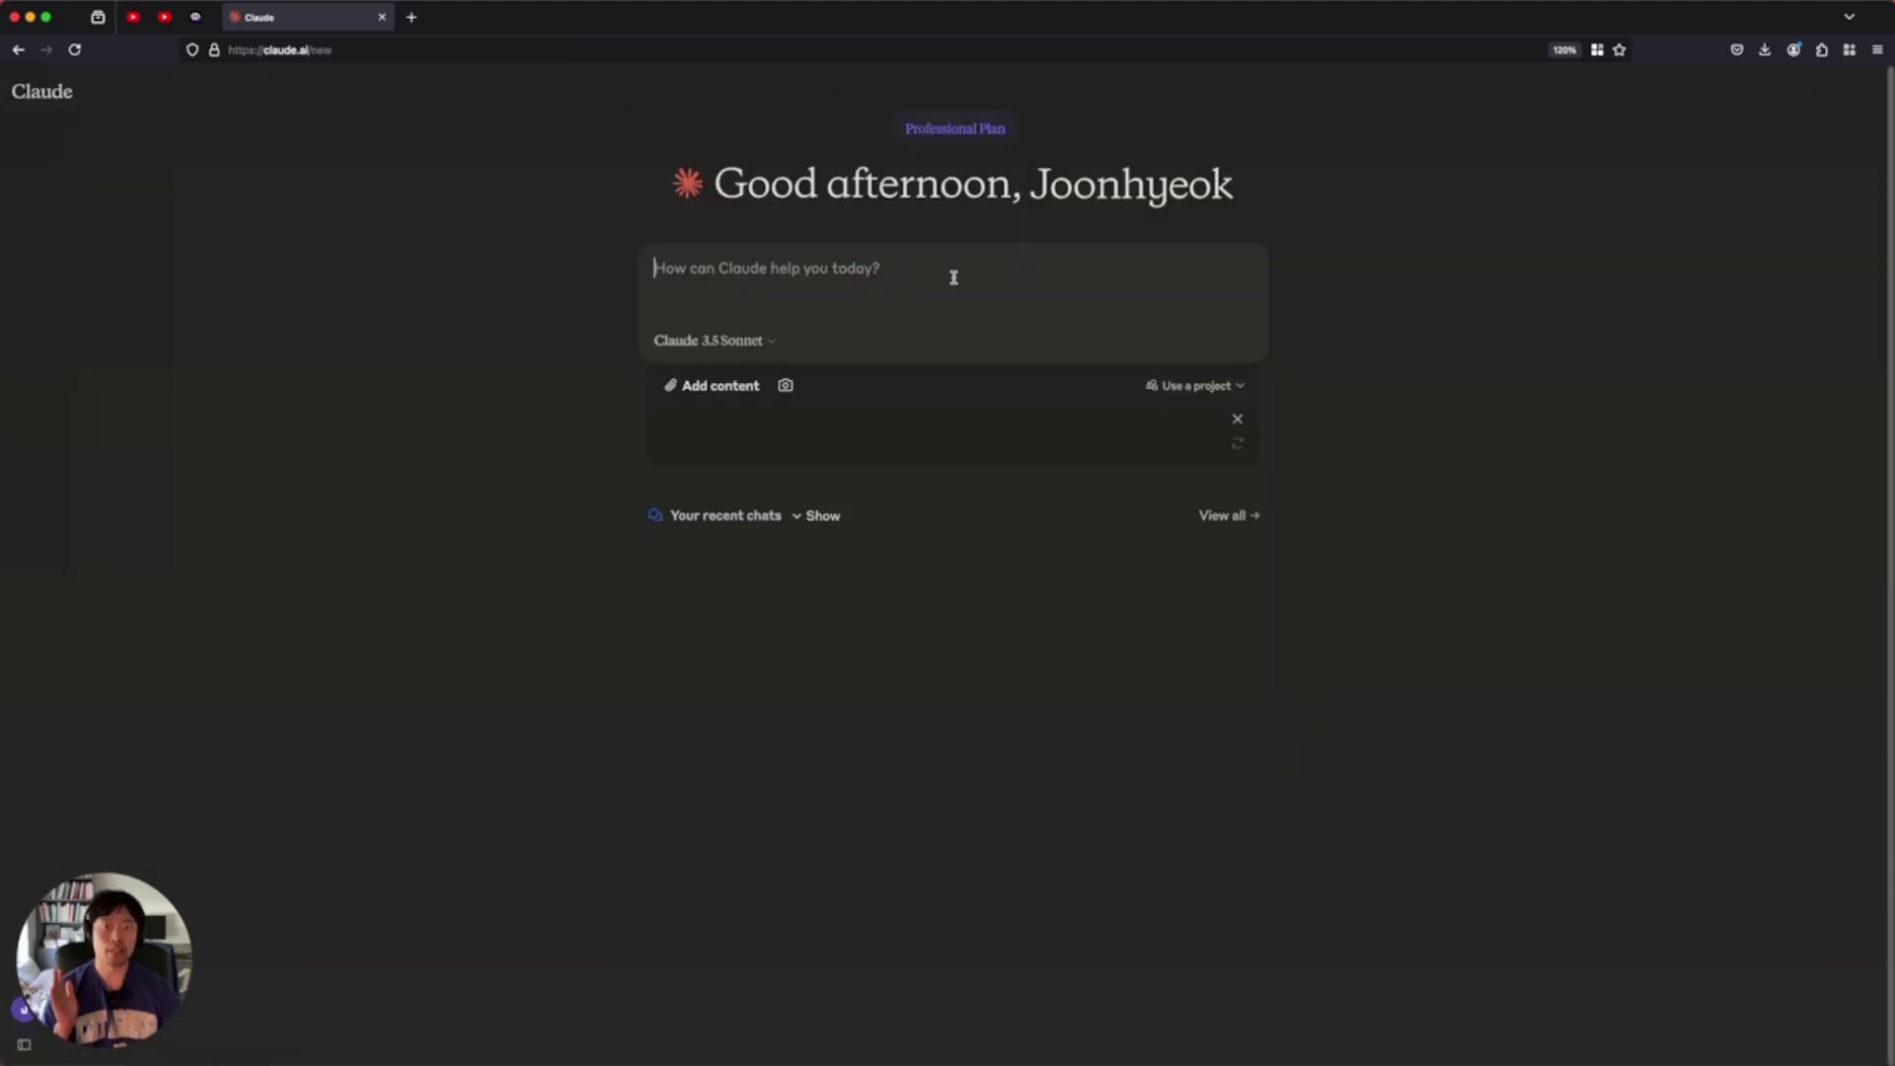
{"action": "key", "text": "super+v"}
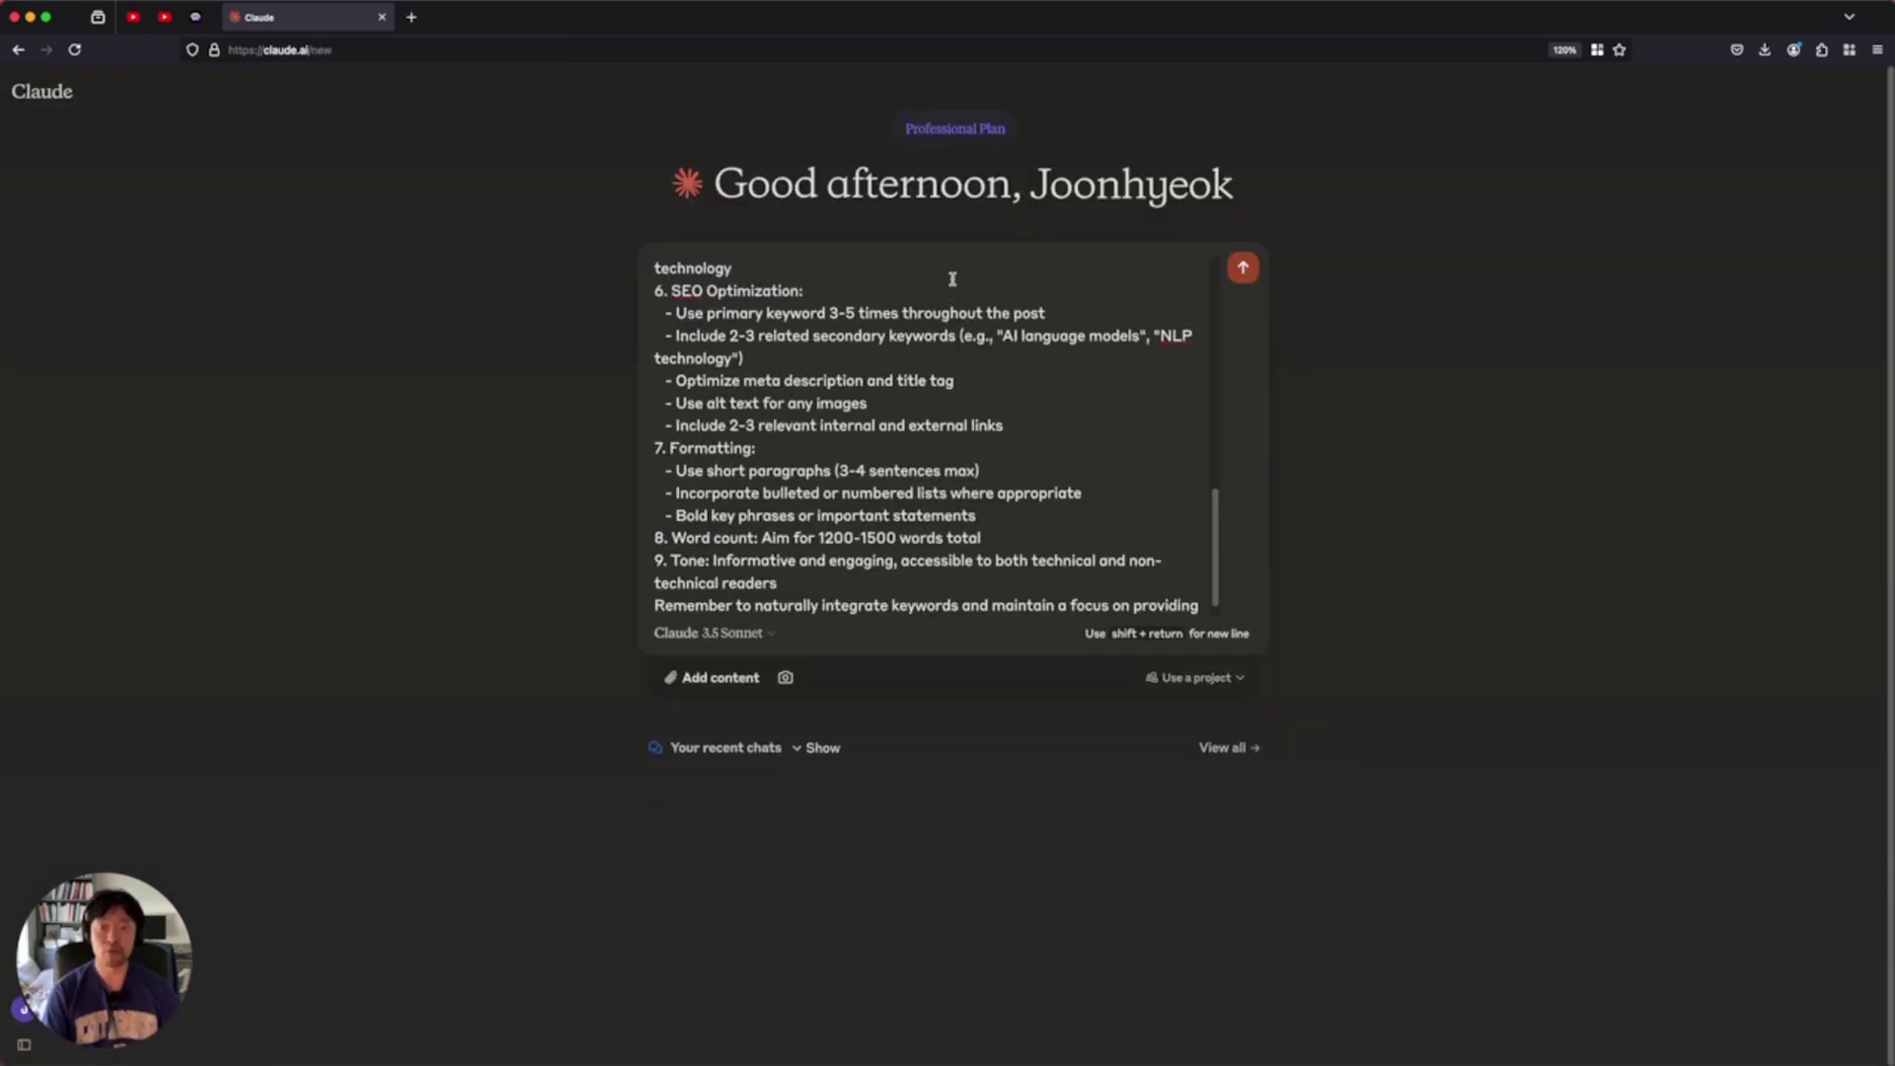
{"action": "left_click", "coordinate": [1244, 269]}
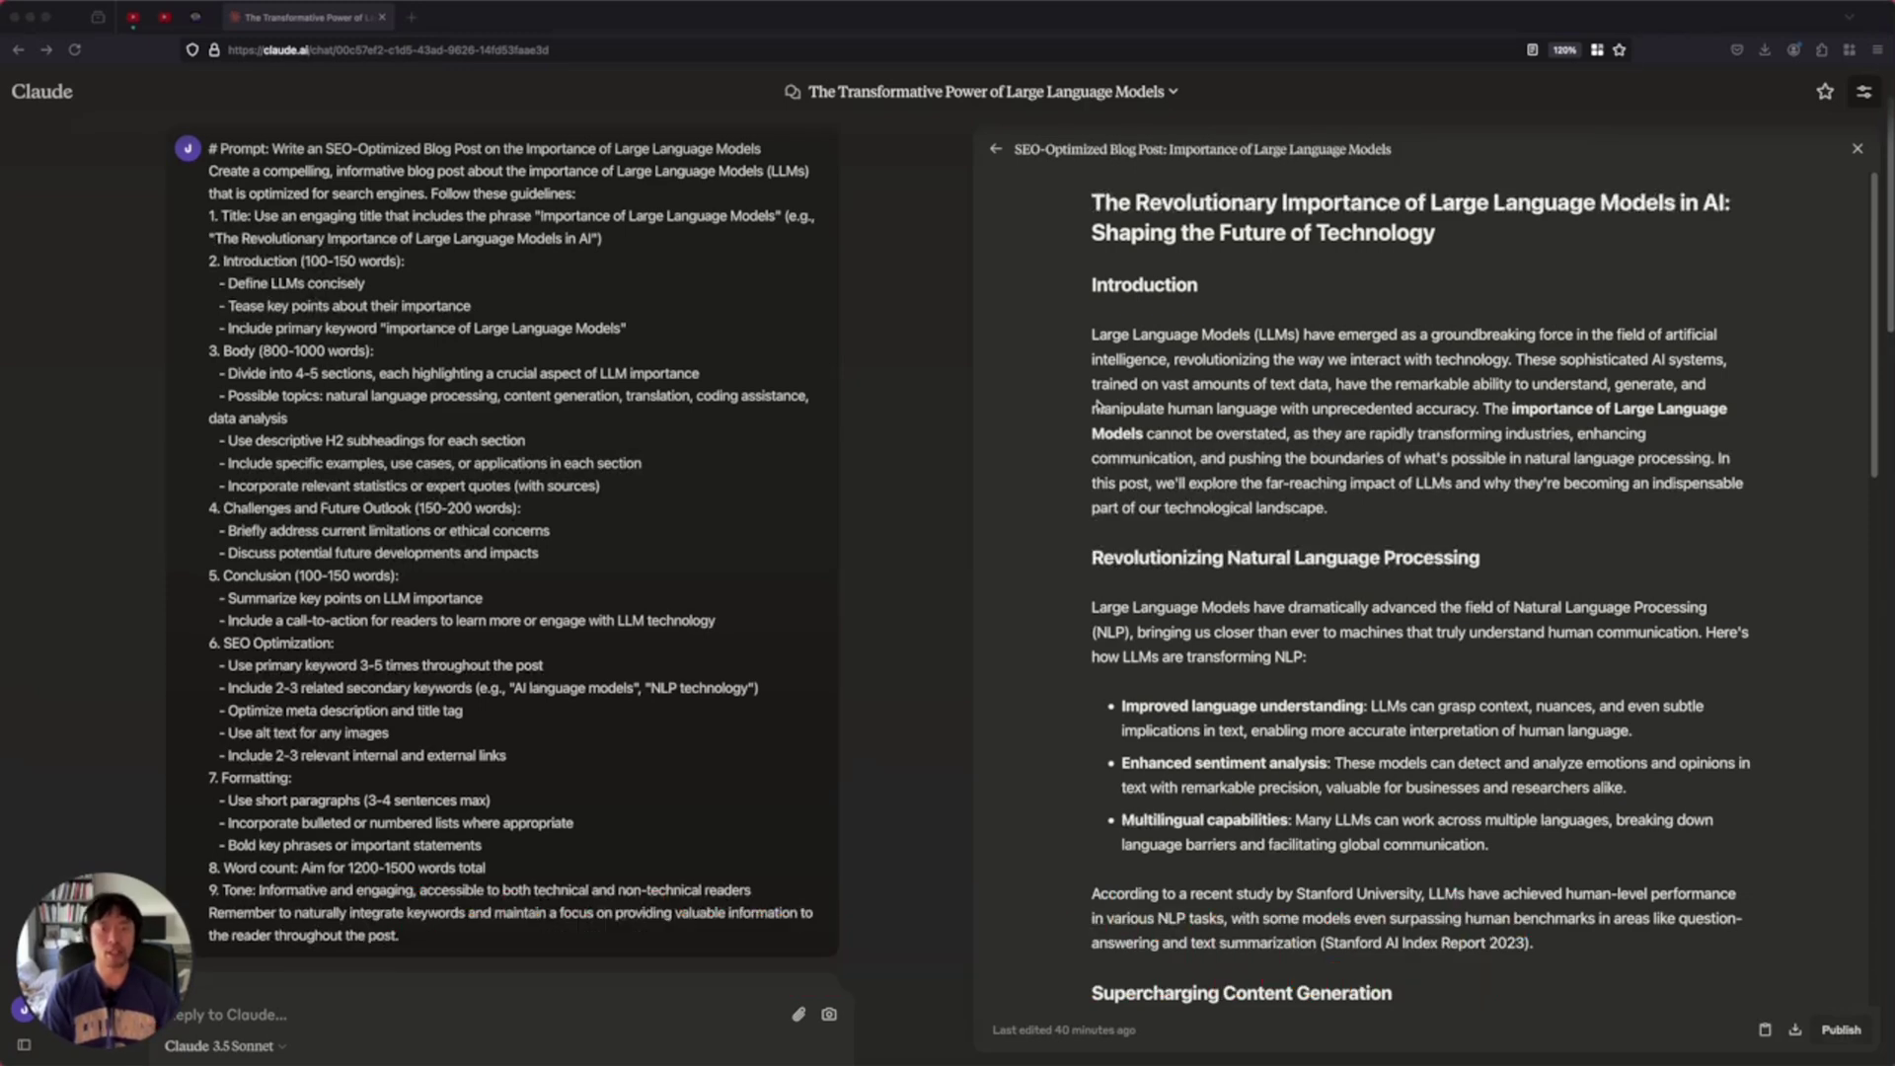
Scroll through the generated blog post on the importance of Large Language Models to review it
{"action": "scroll", "coordinate": [1086, 423], "scroll_direction": "down", "scroll_amount": 1}
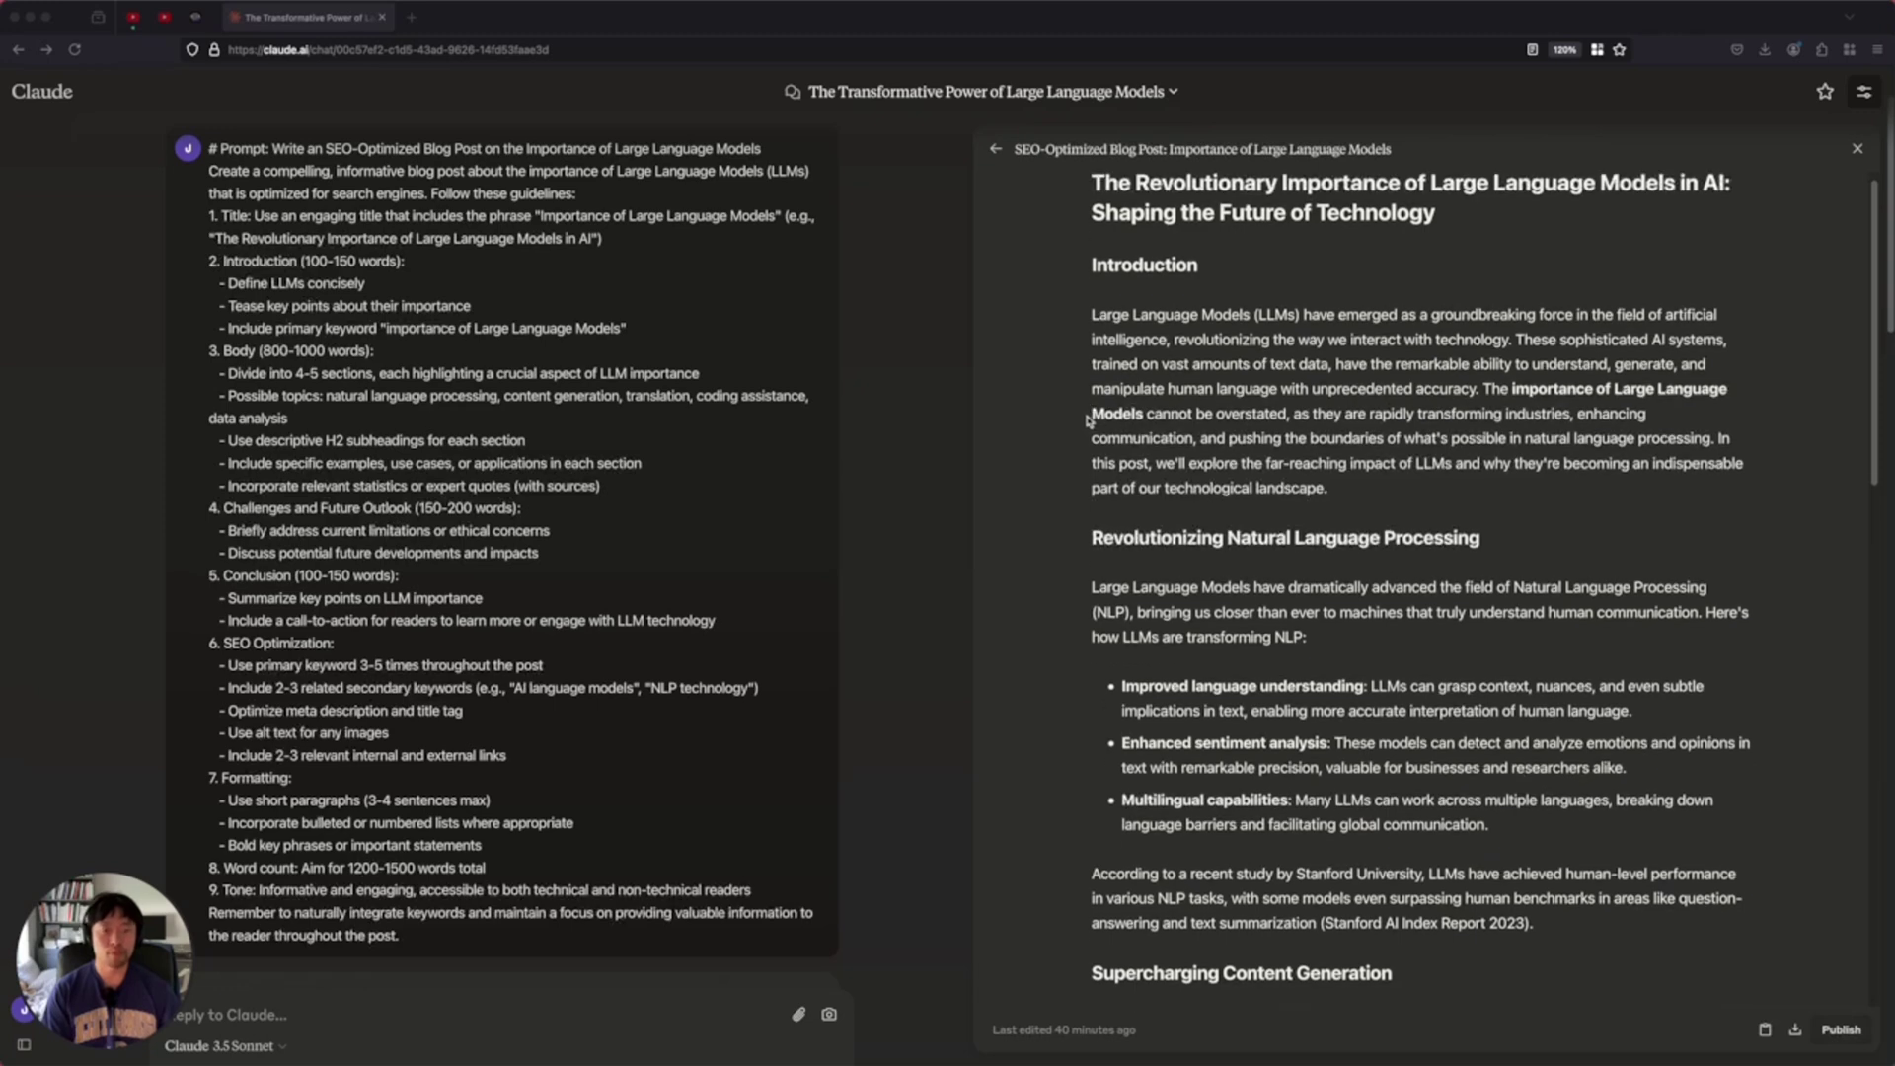
{"action": "scroll", "coordinate": [1088, 417], "scroll_direction": "down", "scroll_amount": 10}
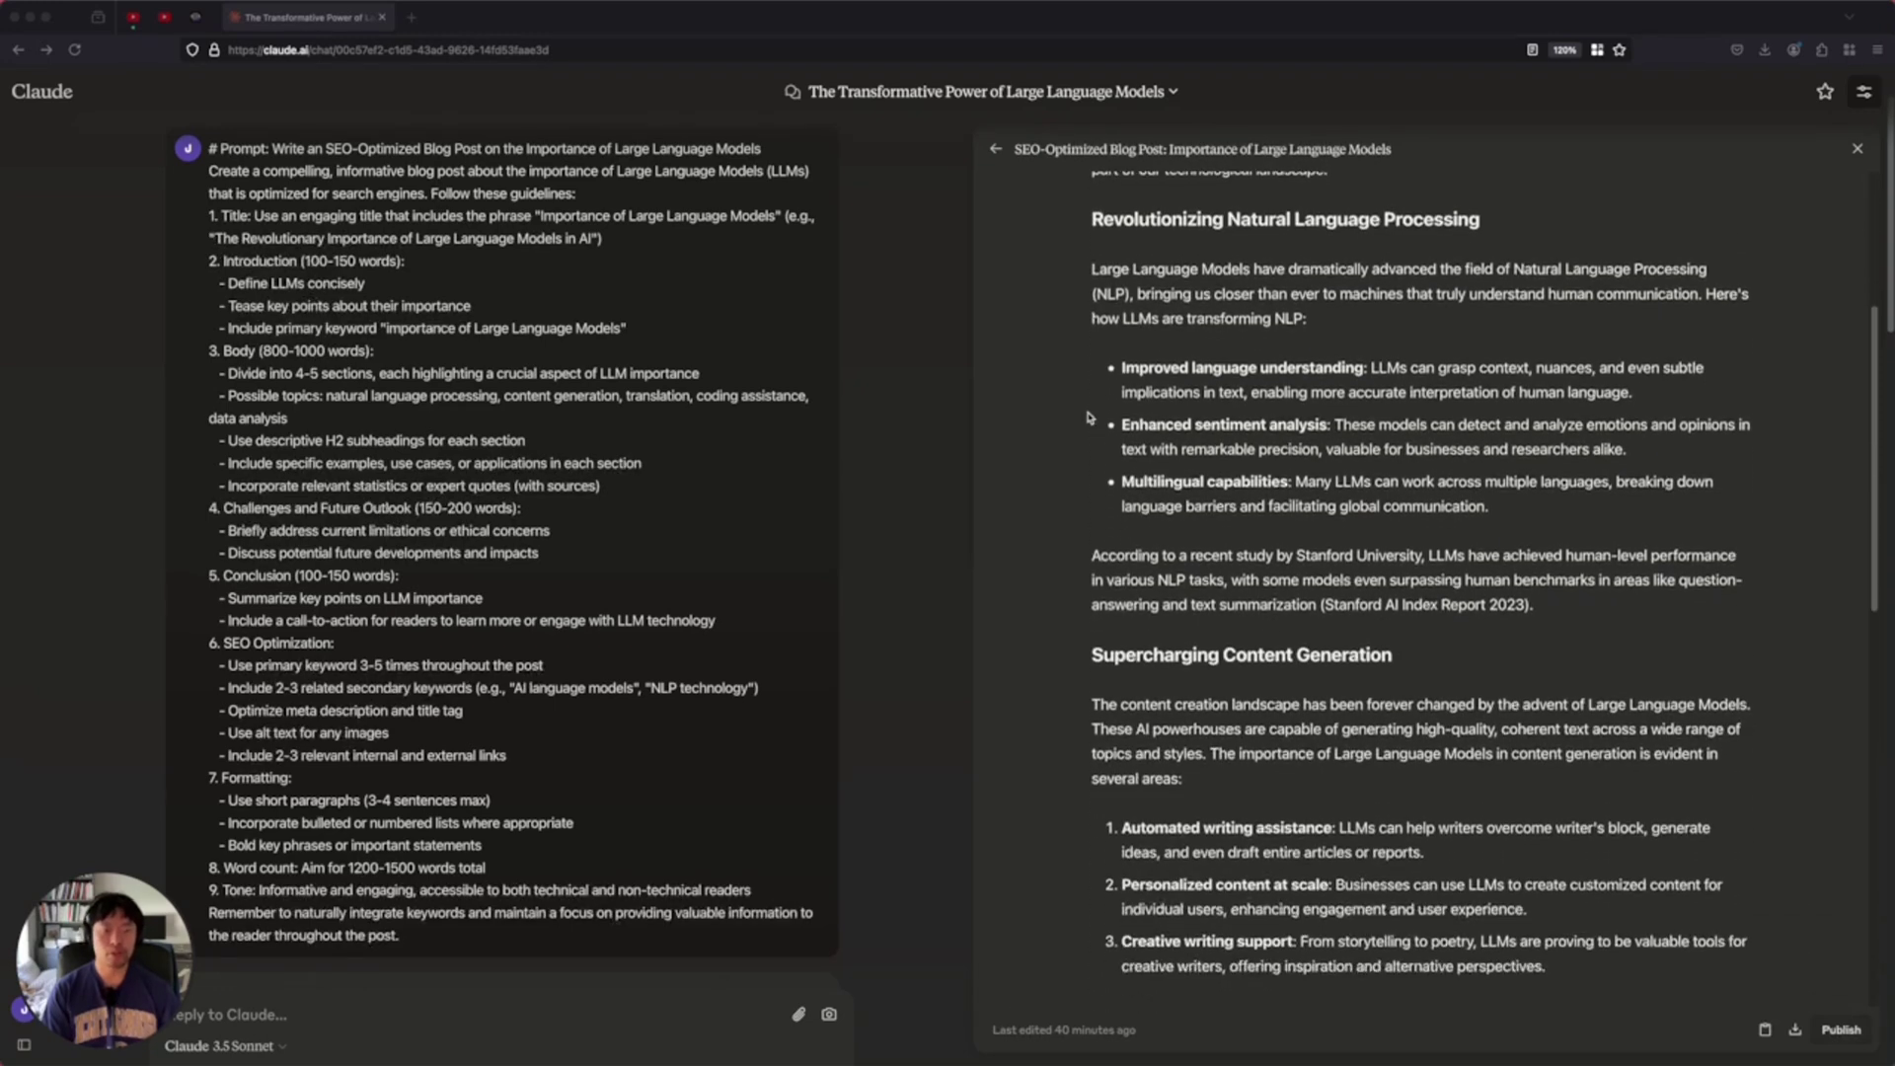
{"action": "scroll", "coordinate": [1088, 417], "scroll_direction": "down", "scroll_amount": 10}
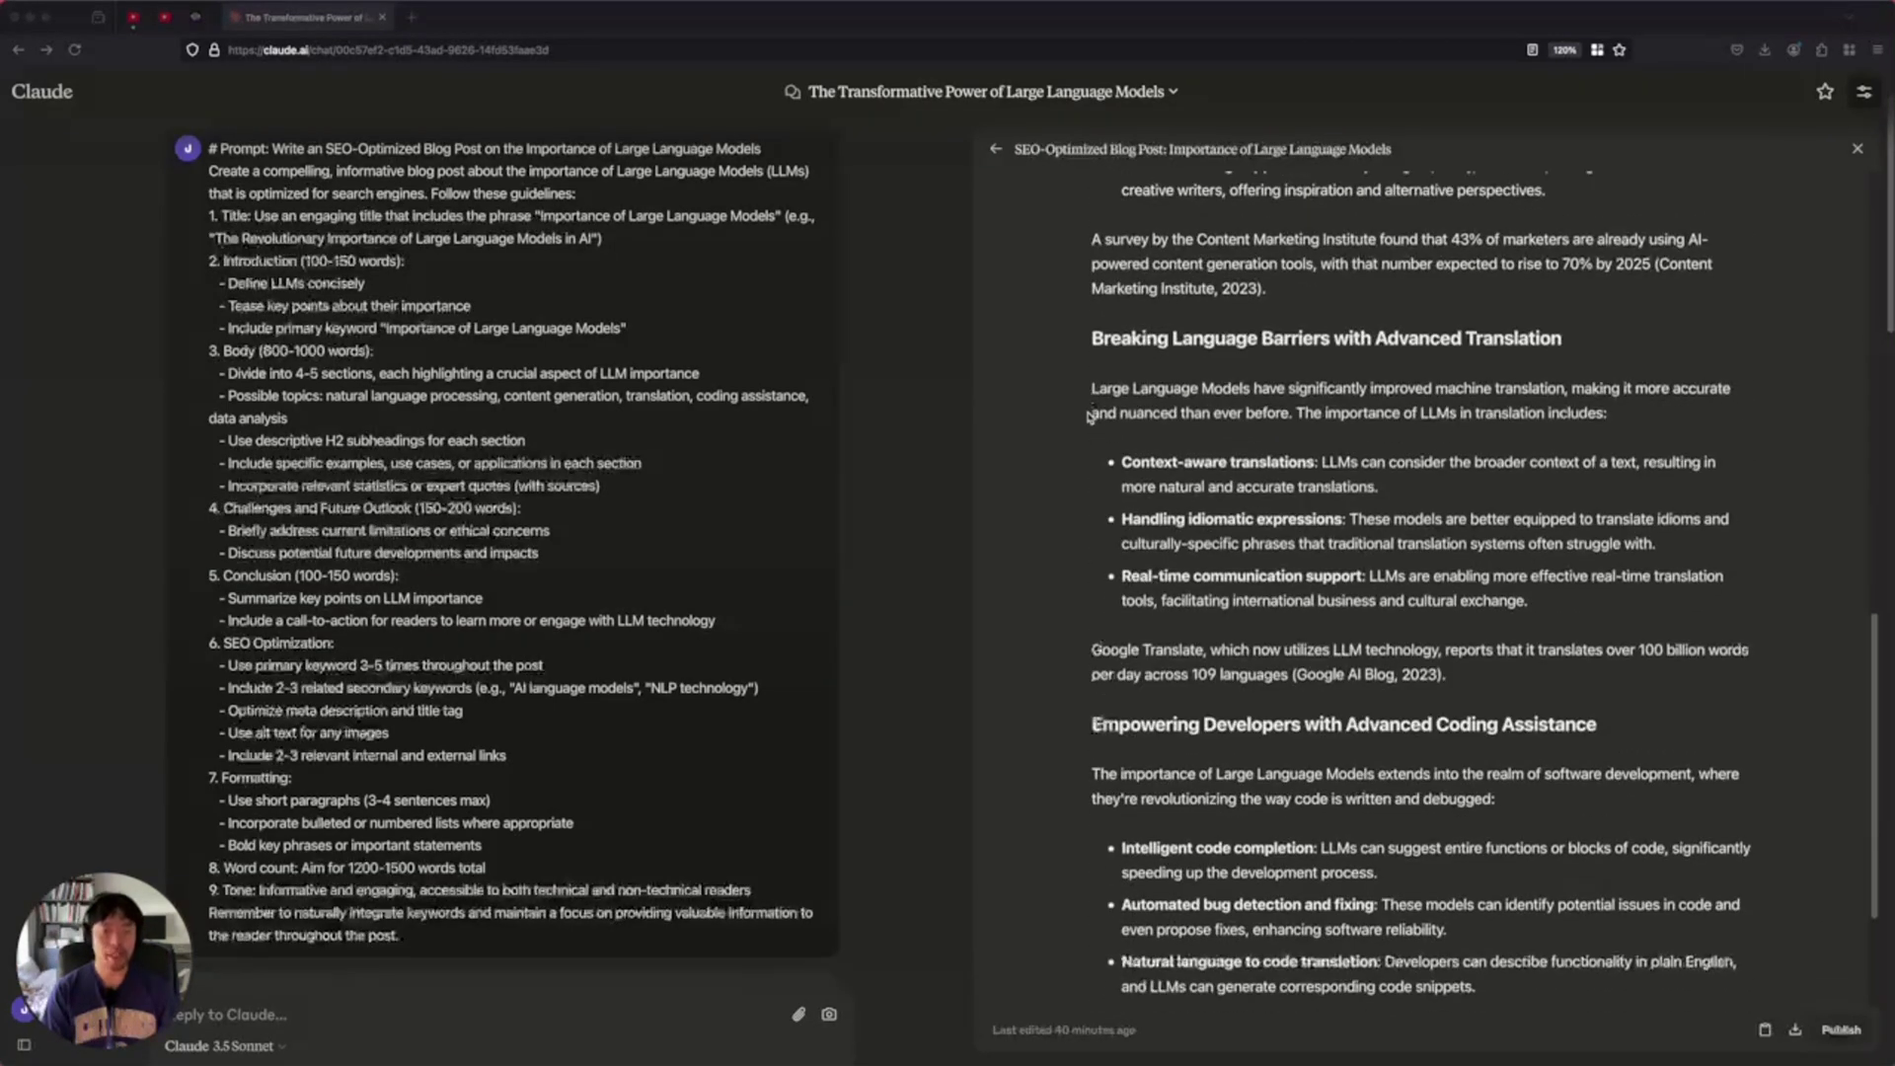
{"action": "scroll", "coordinate": [1088, 417], "scroll_direction": "up", "scroll_amount": 20}
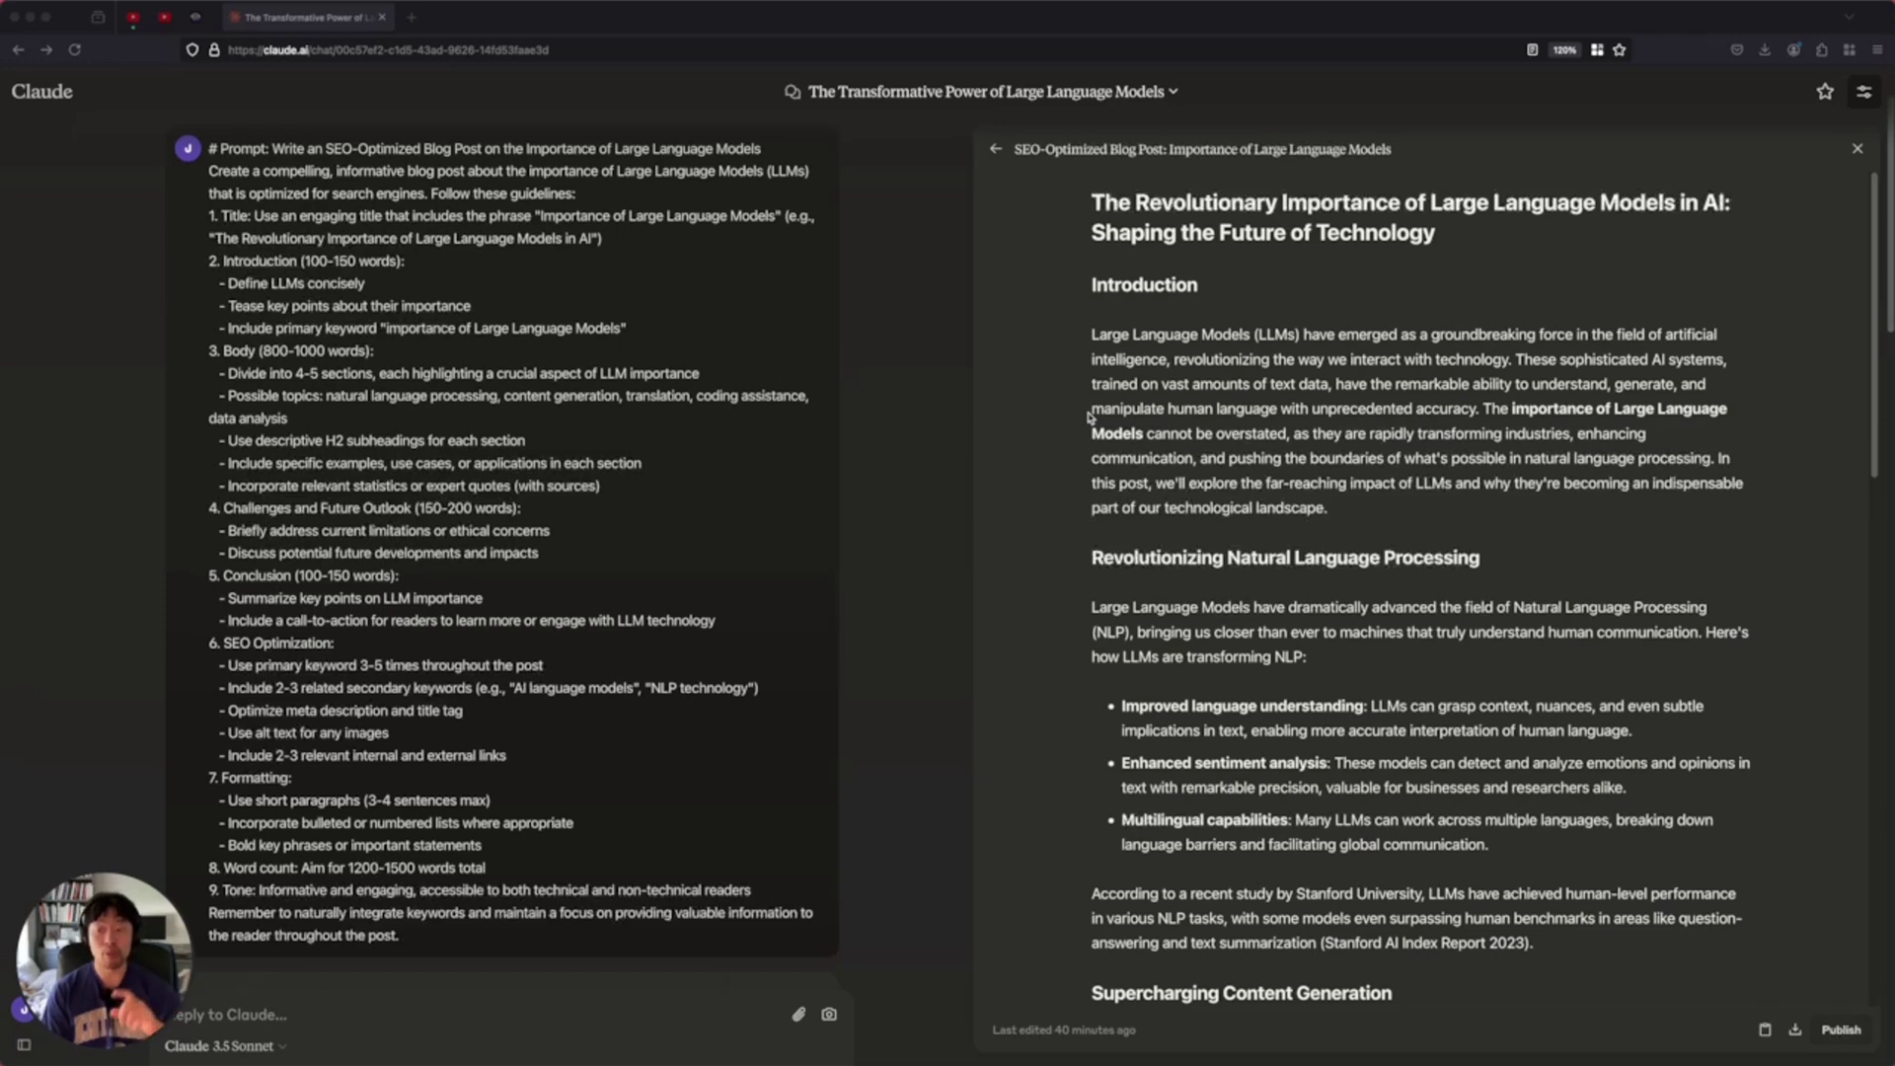
{"action": "left_click", "coordinate": [215, 150]}
{"action": "scroll", "coordinate": [253, 395], "scroll_direction": "down", "scroll_amount": 3}
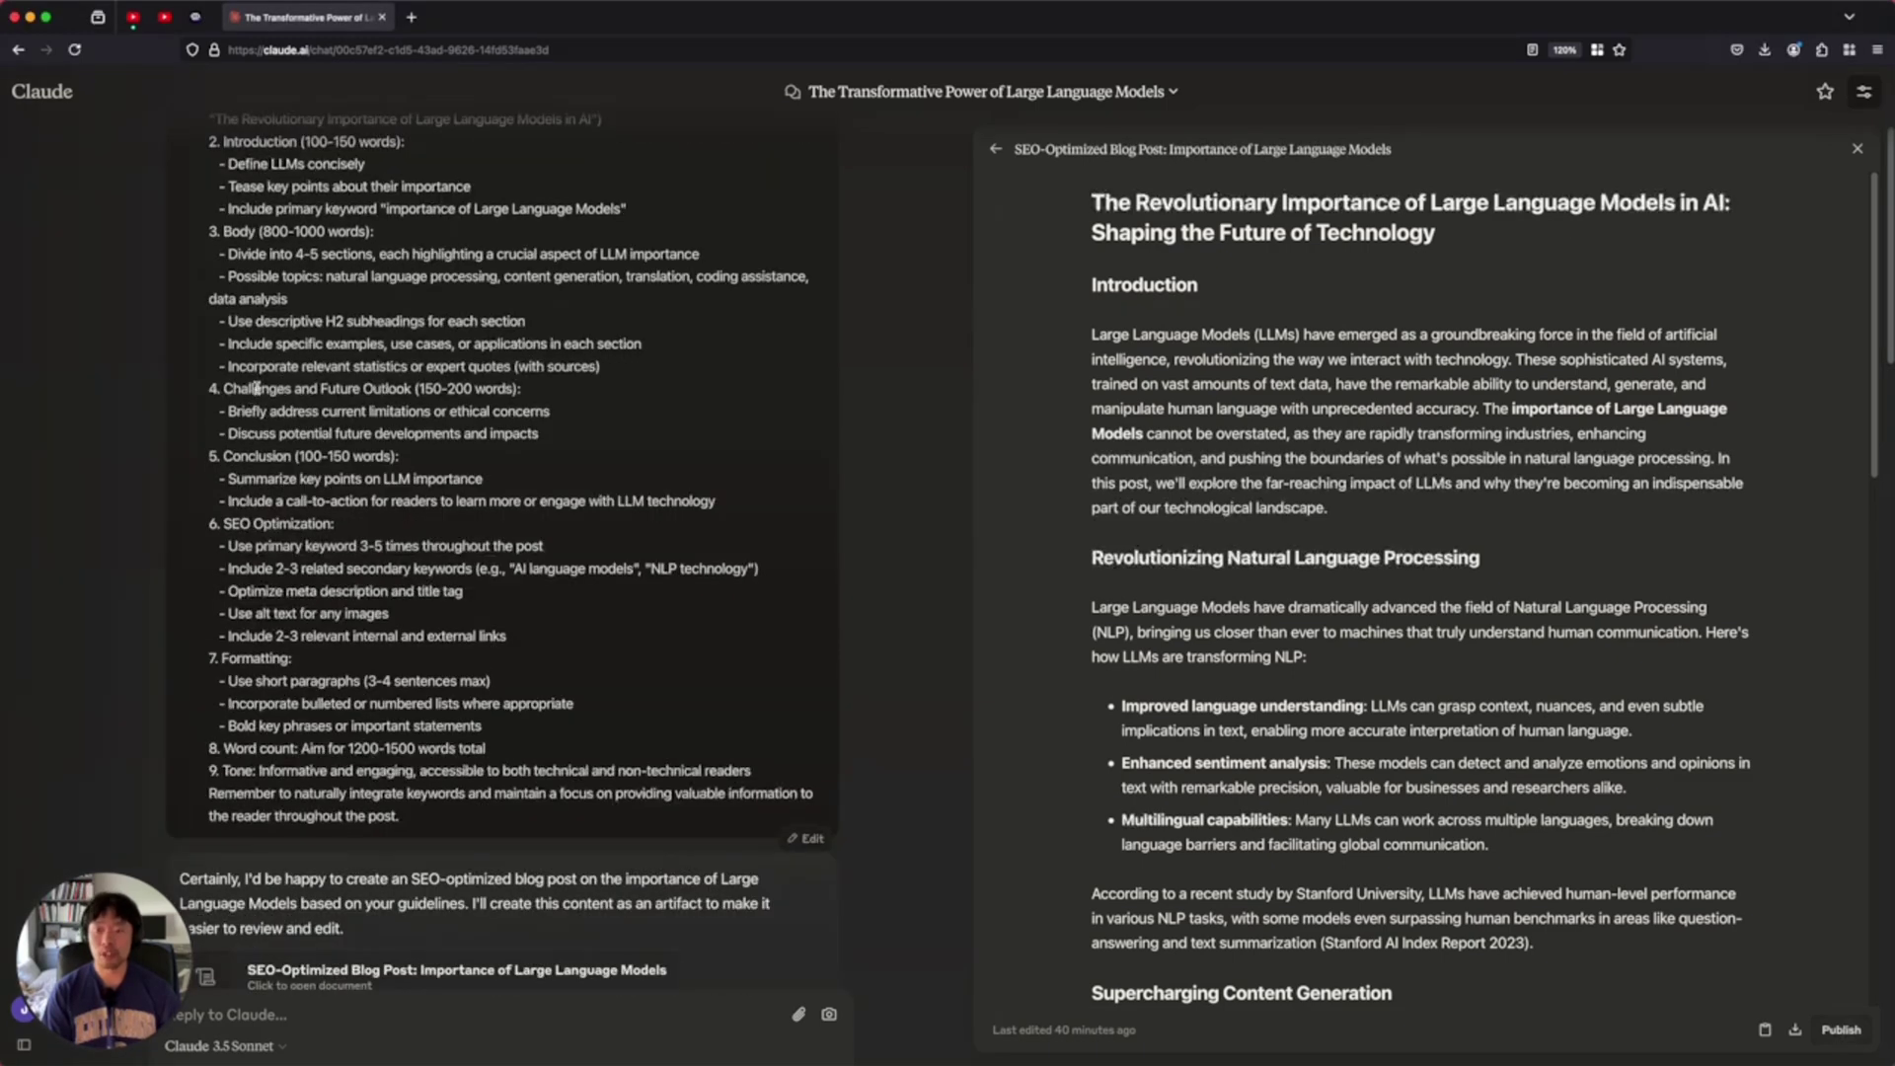
{"action": "scroll", "coordinate": [256, 388], "scroll_direction": "up", "scroll_amount": 3}
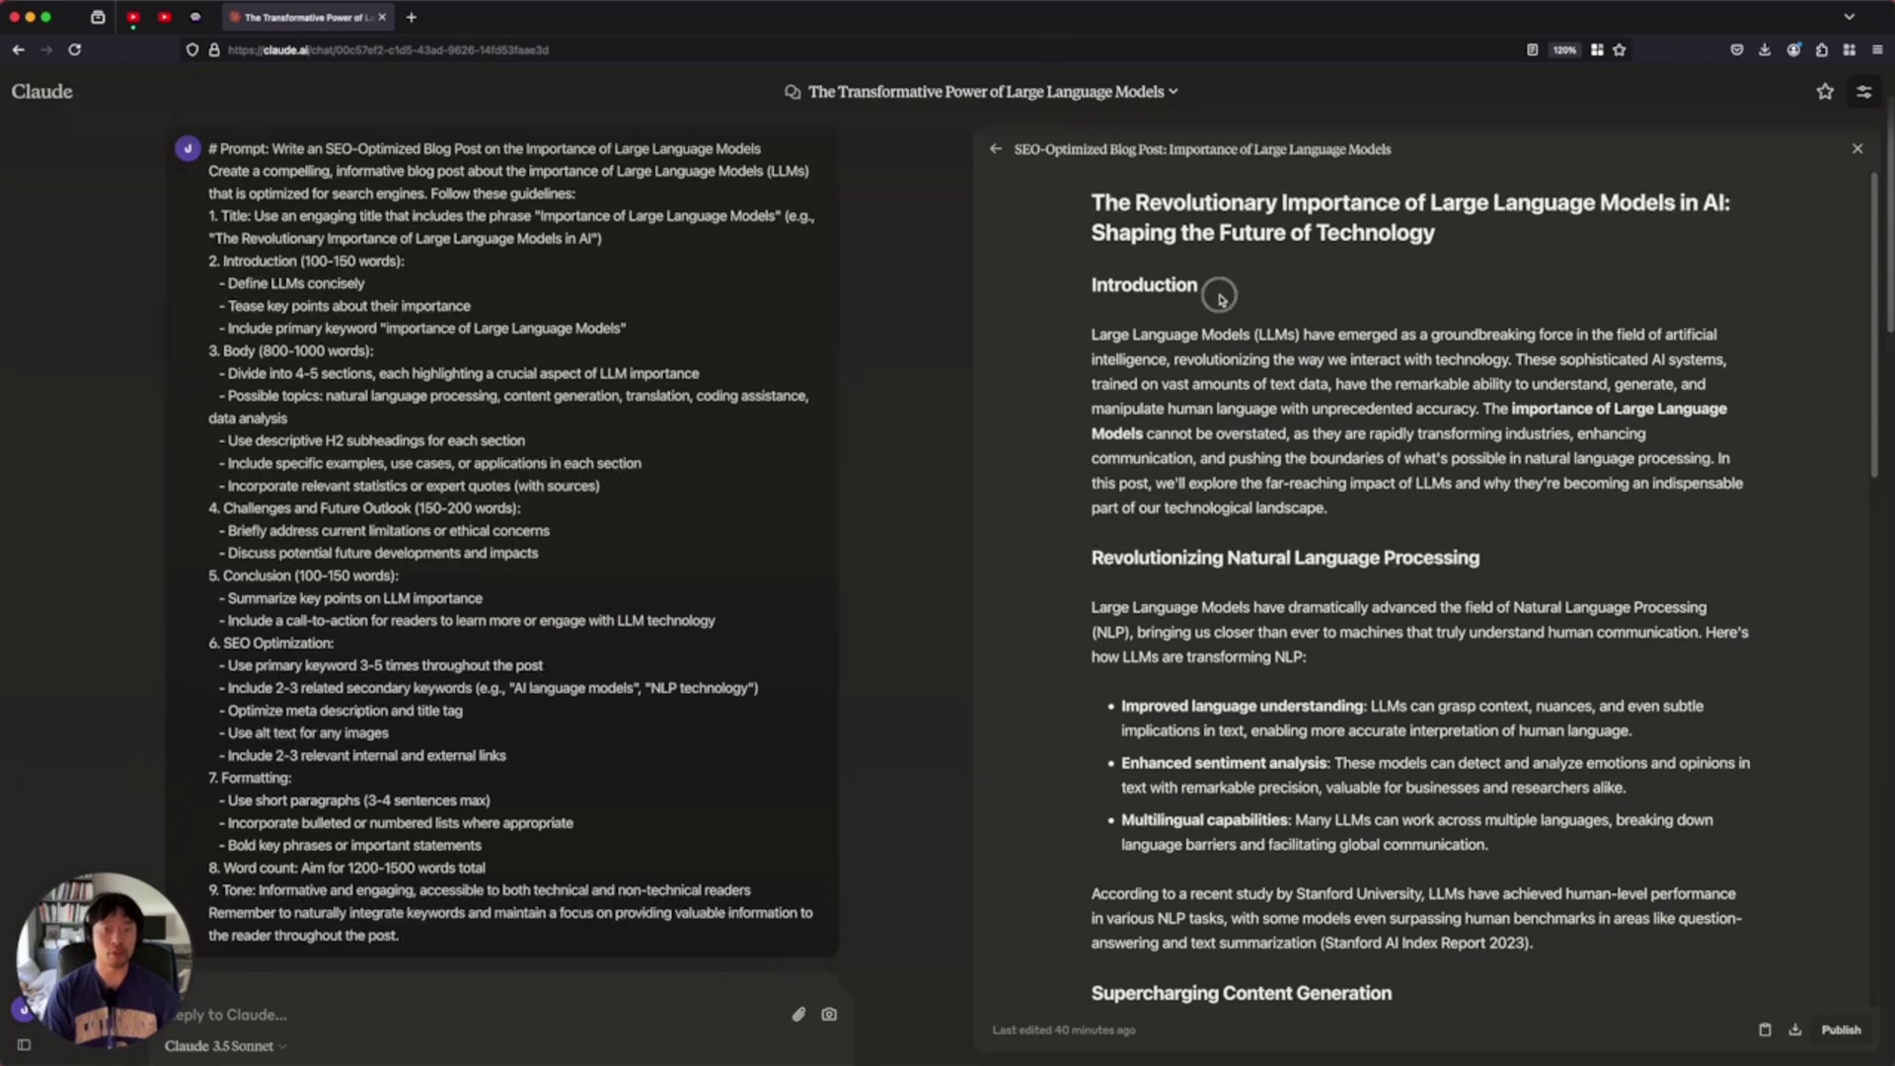
{"action": "scroll", "coordinate": [1220, 312], "scroll_direction": "down", "scroll_amount": 4}
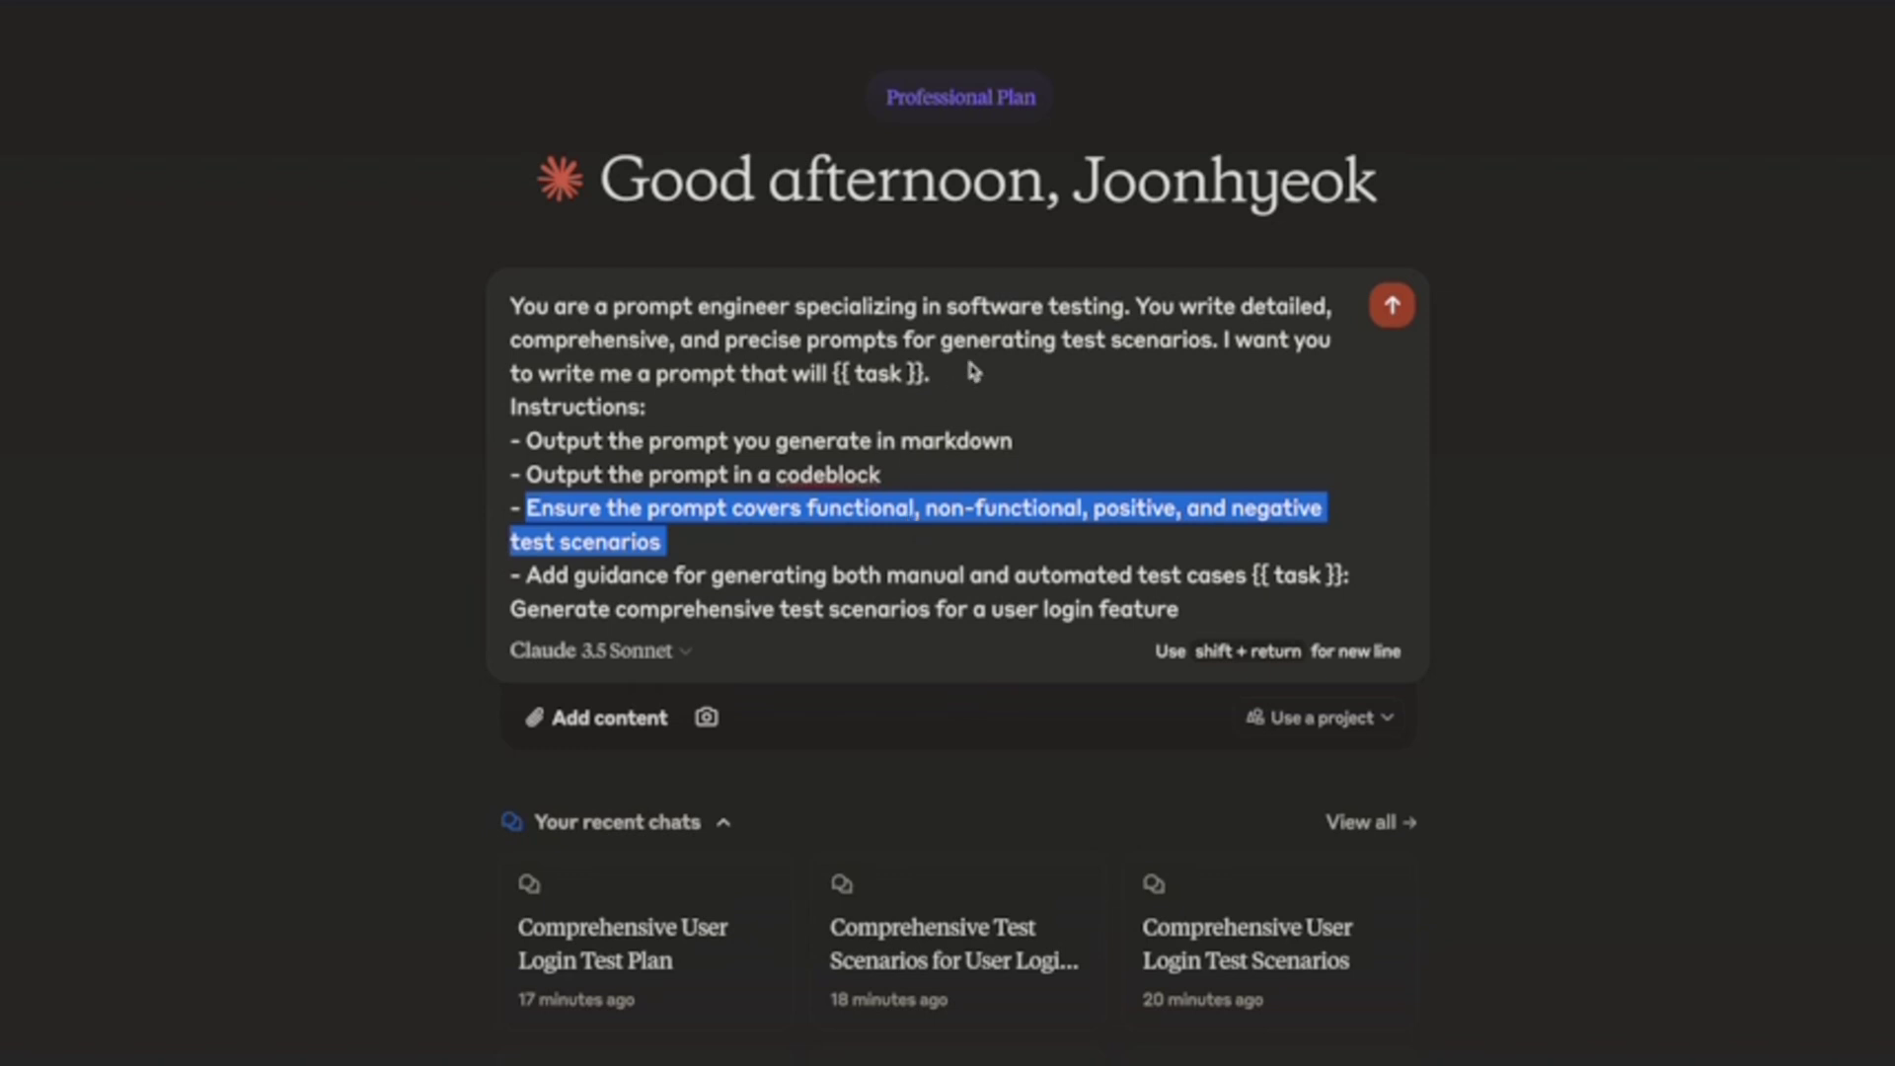
Review the test-scenario meta-prompt and move the {{ task }} line onto its own line
{"action": "left_click_drag", "start_coordinate": [967, 373], "coordinate": [517, 300]}
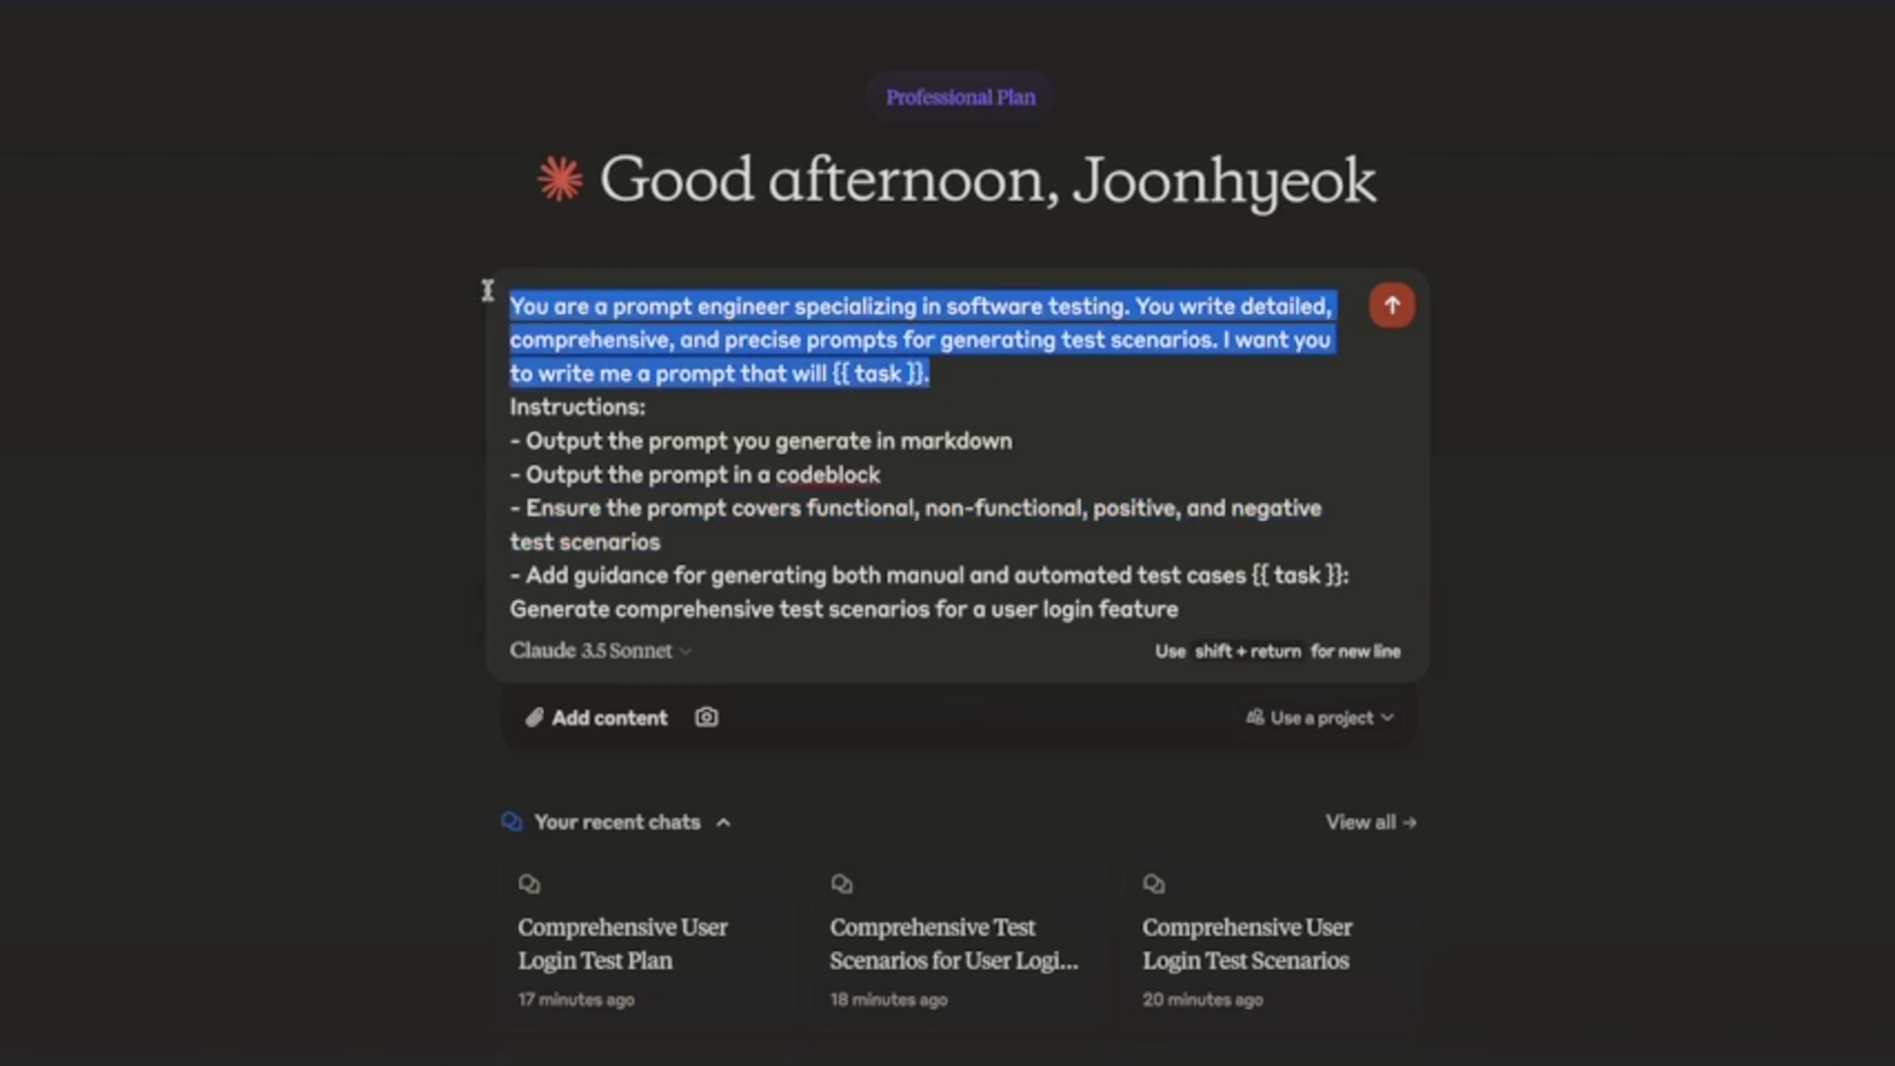
{"action": "left_click", "coordinate": [530, 434]}
{"action": "left_click_drag", "start_coordinate": [530, 508], "coordinate": [690, 538]}
{"action": "left_click", "coordinate": [690, 537]}
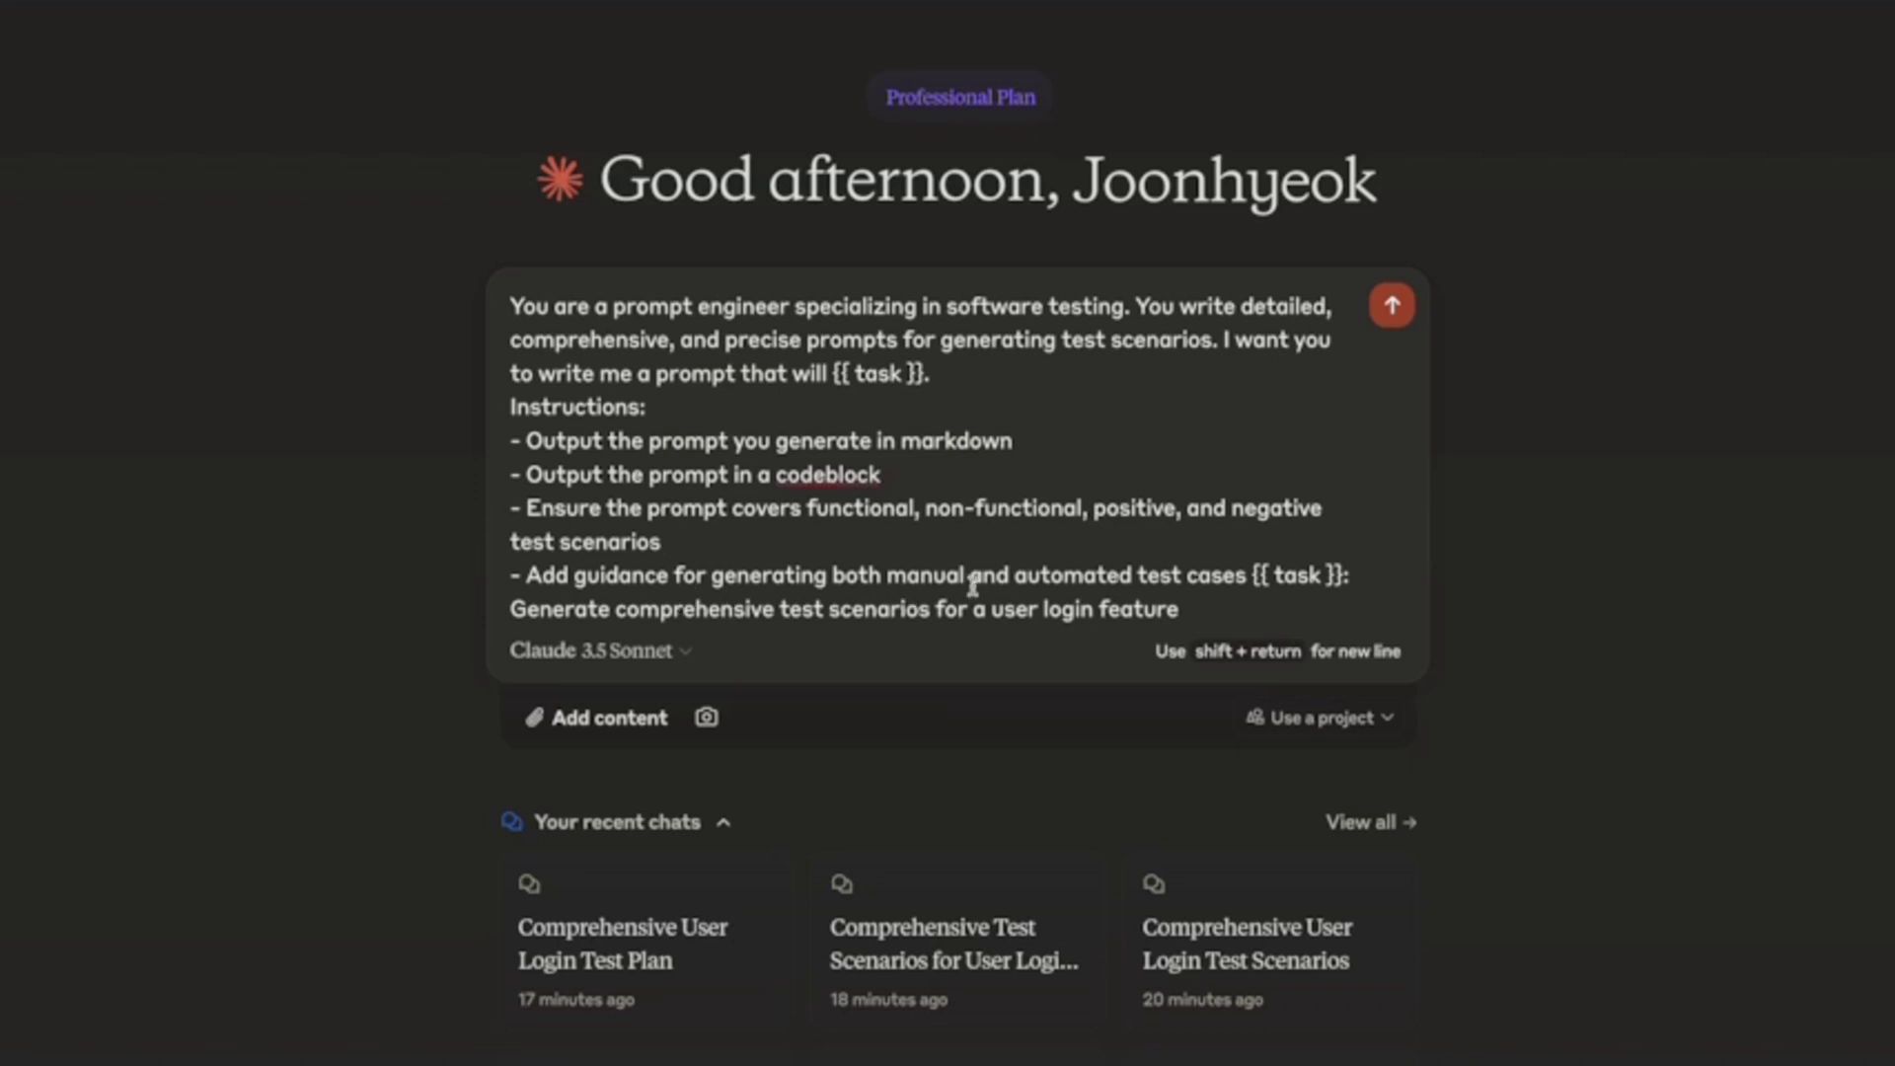
{"action": "left_click", "coordinate": [1253, 574]}
{"action": "key", "text": "shift+Return"}
{"action": "key", "text": "shift+Return"}
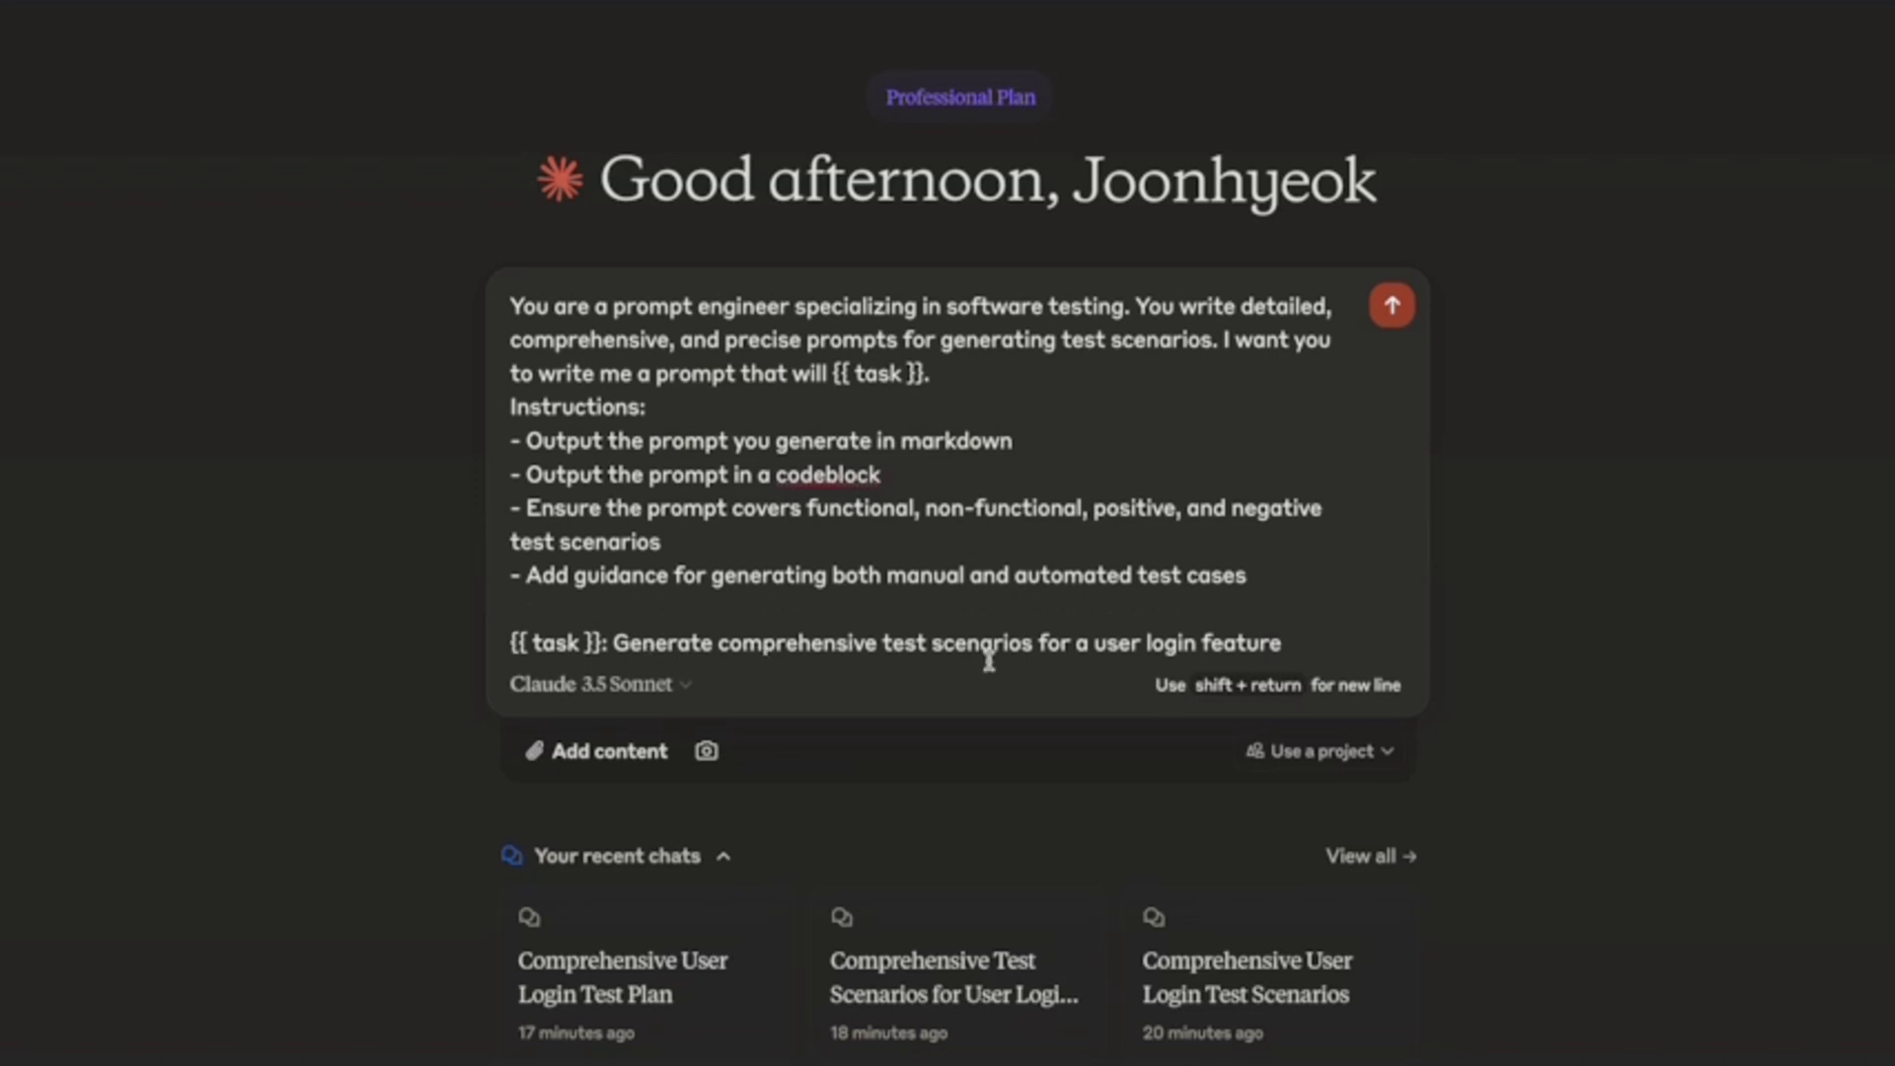
Send the meta-prompt and check the reply's 'Comprehensive Test Scenarios for User Login Feature' title
{"action": "left_click", "coordinate": [1399, 311]}
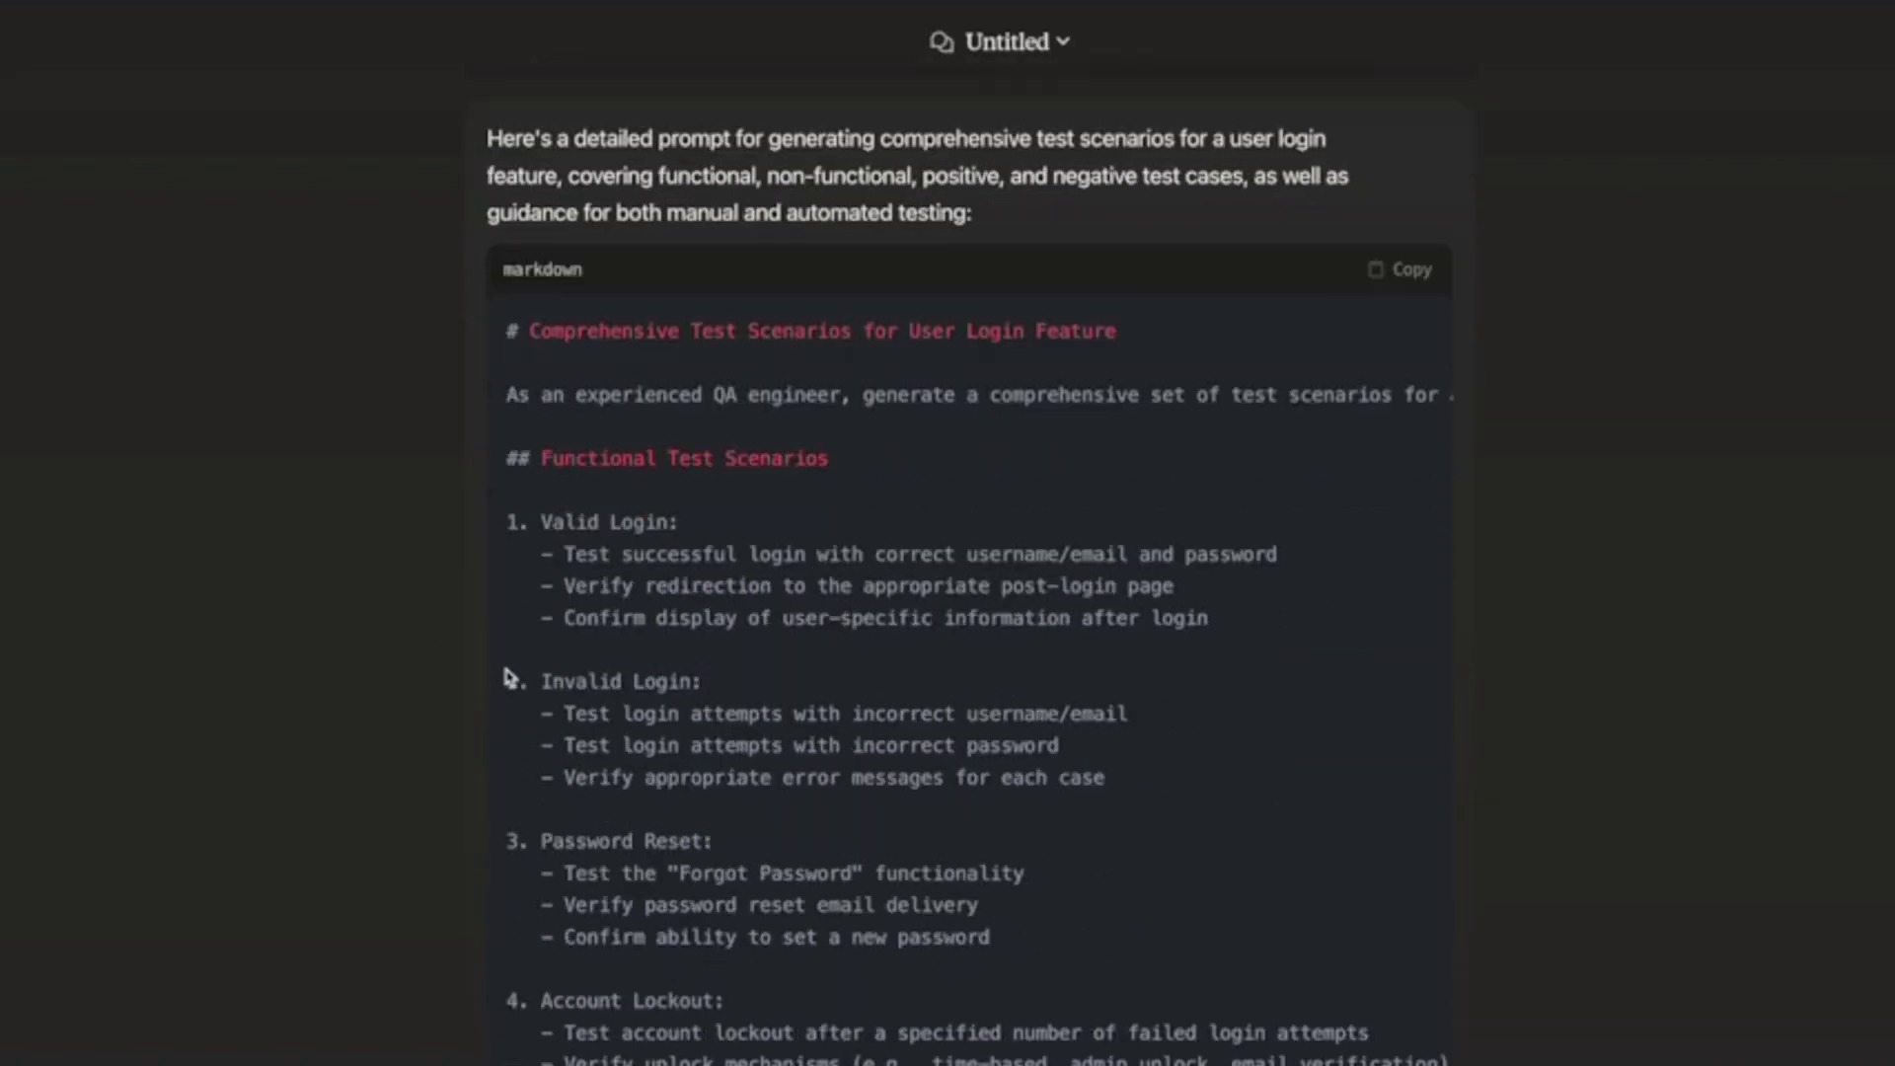
{"action": "scroll", "coordinate": [513, 533], "scroll_direction": "up", "scroll_amount": 2}
{"action": "left_click", "coordinate": [507, 489]}
{"action": "triple_click", "coordinate": [507, 491]}
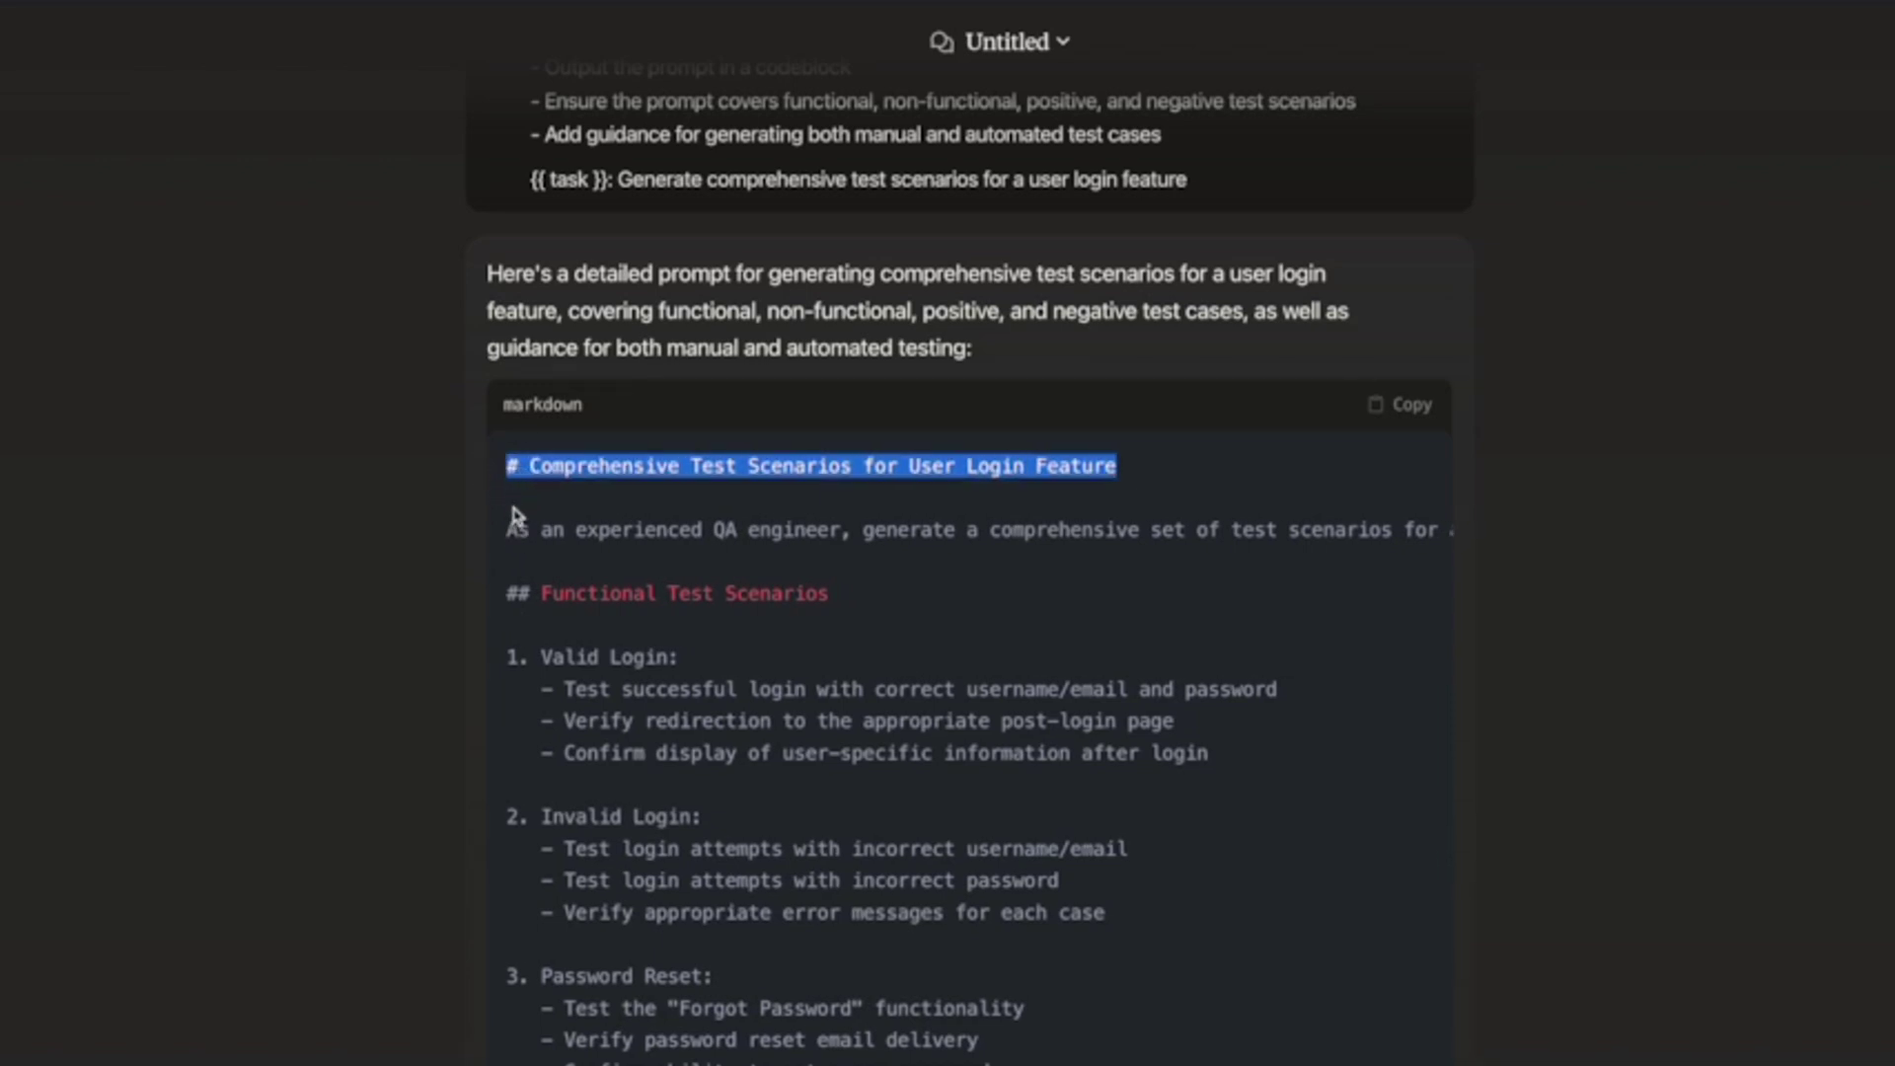
{"action": "left_click", "coordinate": [515, 508]}
Scroll through the reply's code block to review its per-scenario output requirements
{"action": "scroll", "coordinate": [565, 597], "scroll_direction": "down", "scroll_amount": 2}
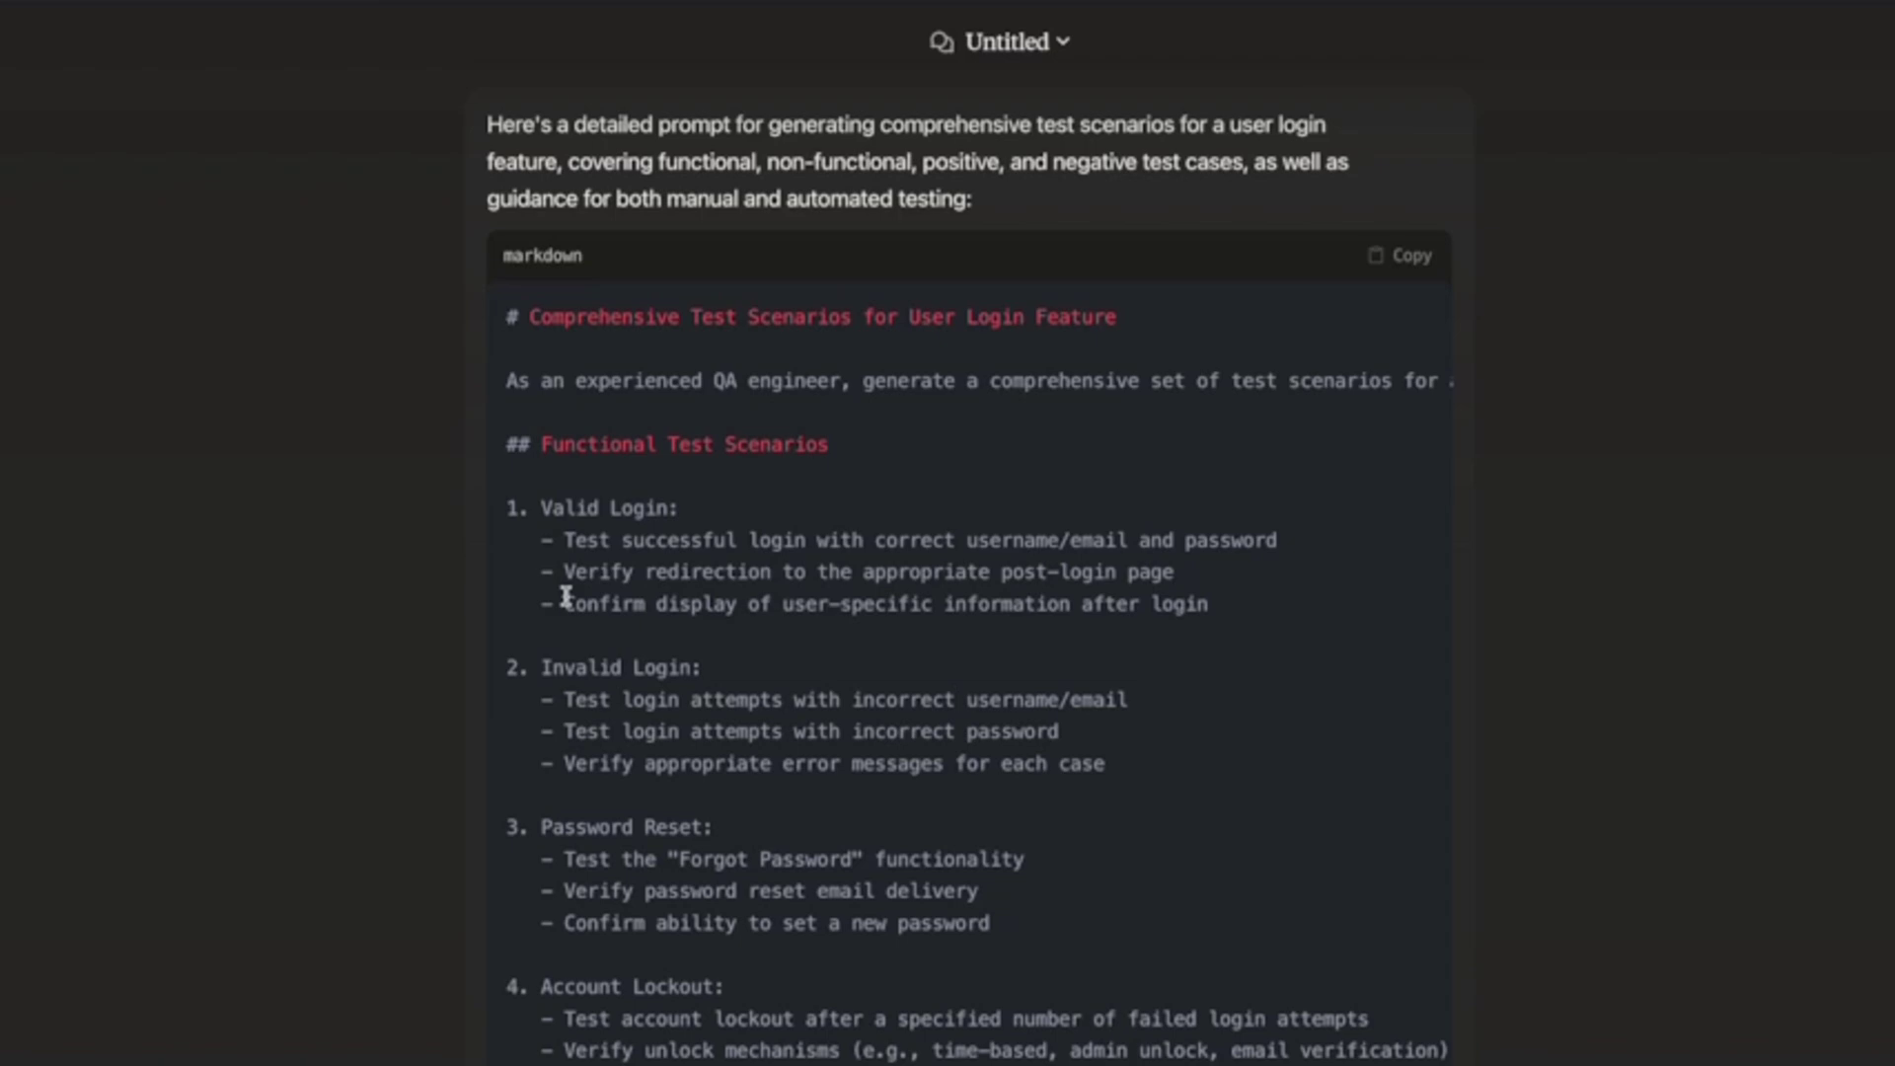
{"action": "scroll", "coordinate": [565, 597], "scroll_direction": "down", "scroll_amount": 6}
{"action": "scroll", "coordinate": [651, 916], "scroll_direction": "down", "scroll_amount": 2}
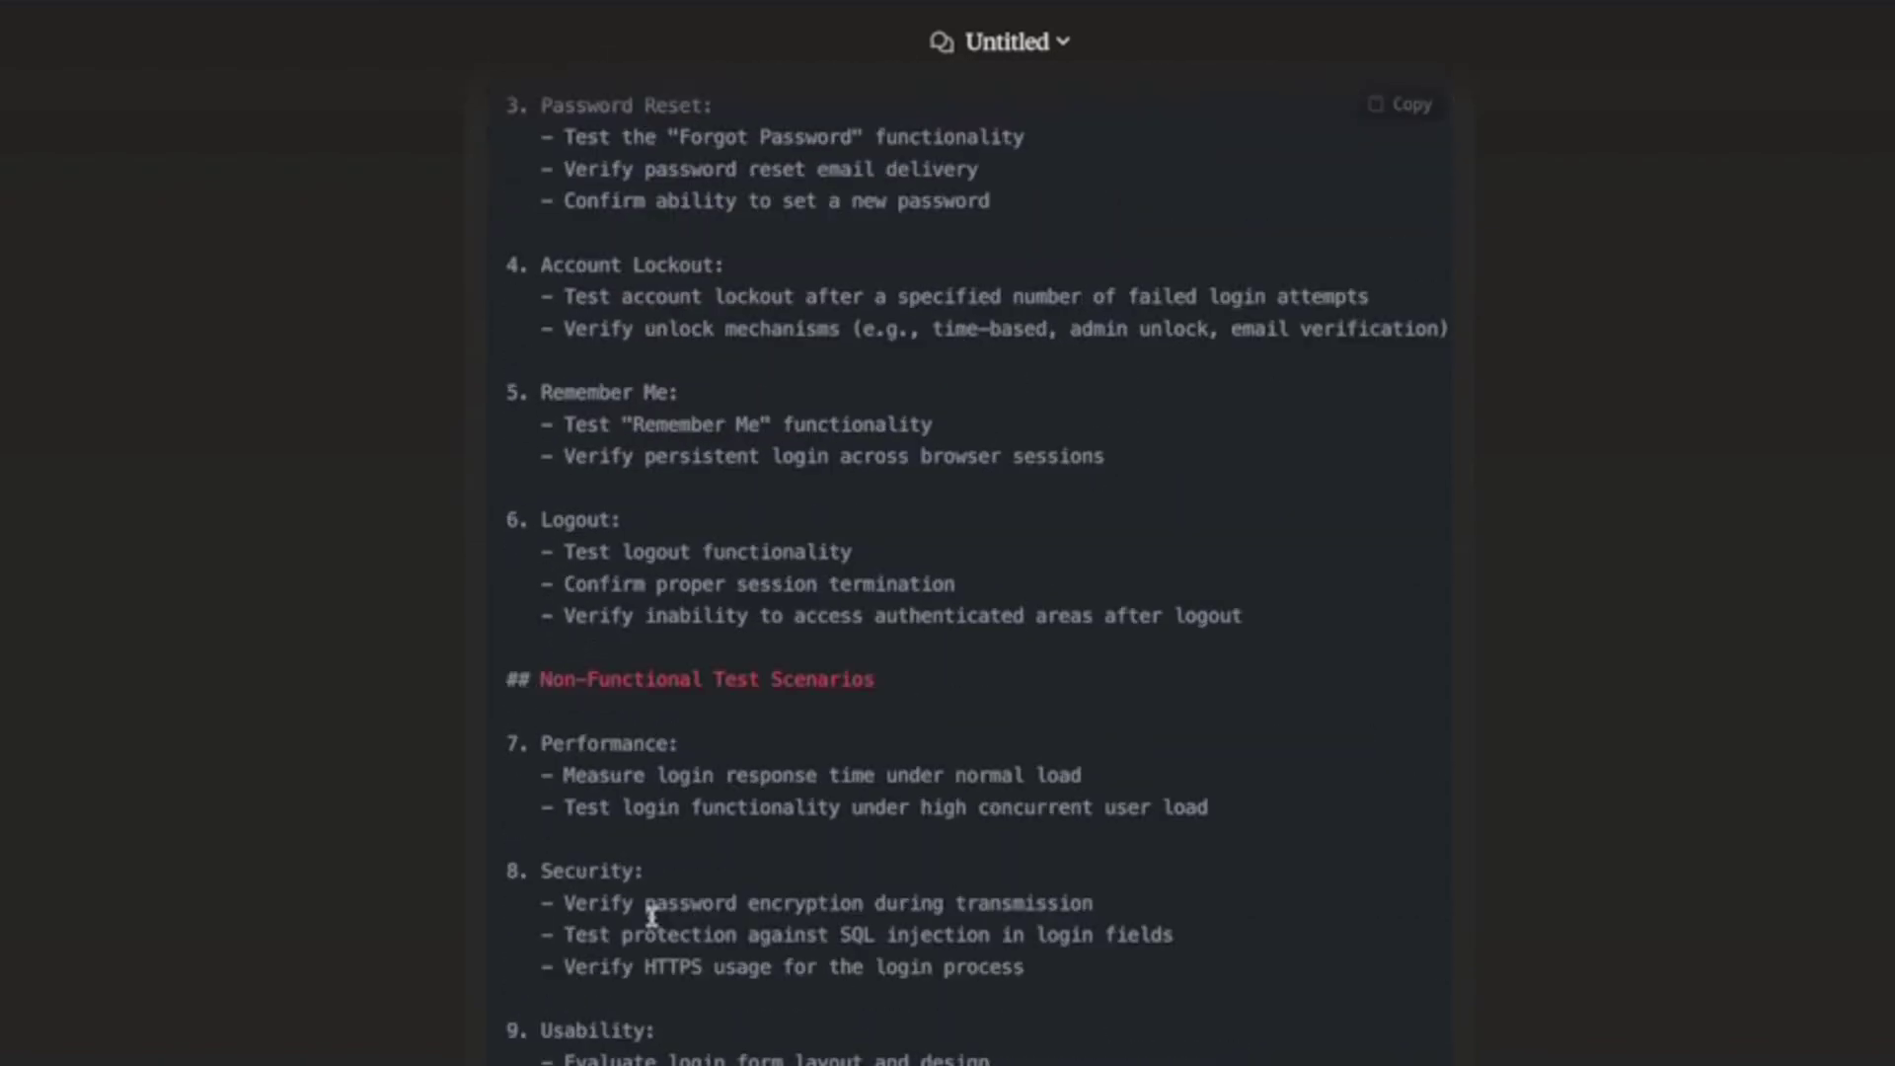
{"action": "scroll", "coordinate": [652, 915], "scroll_direction": "down", "scroll_amount": 5}
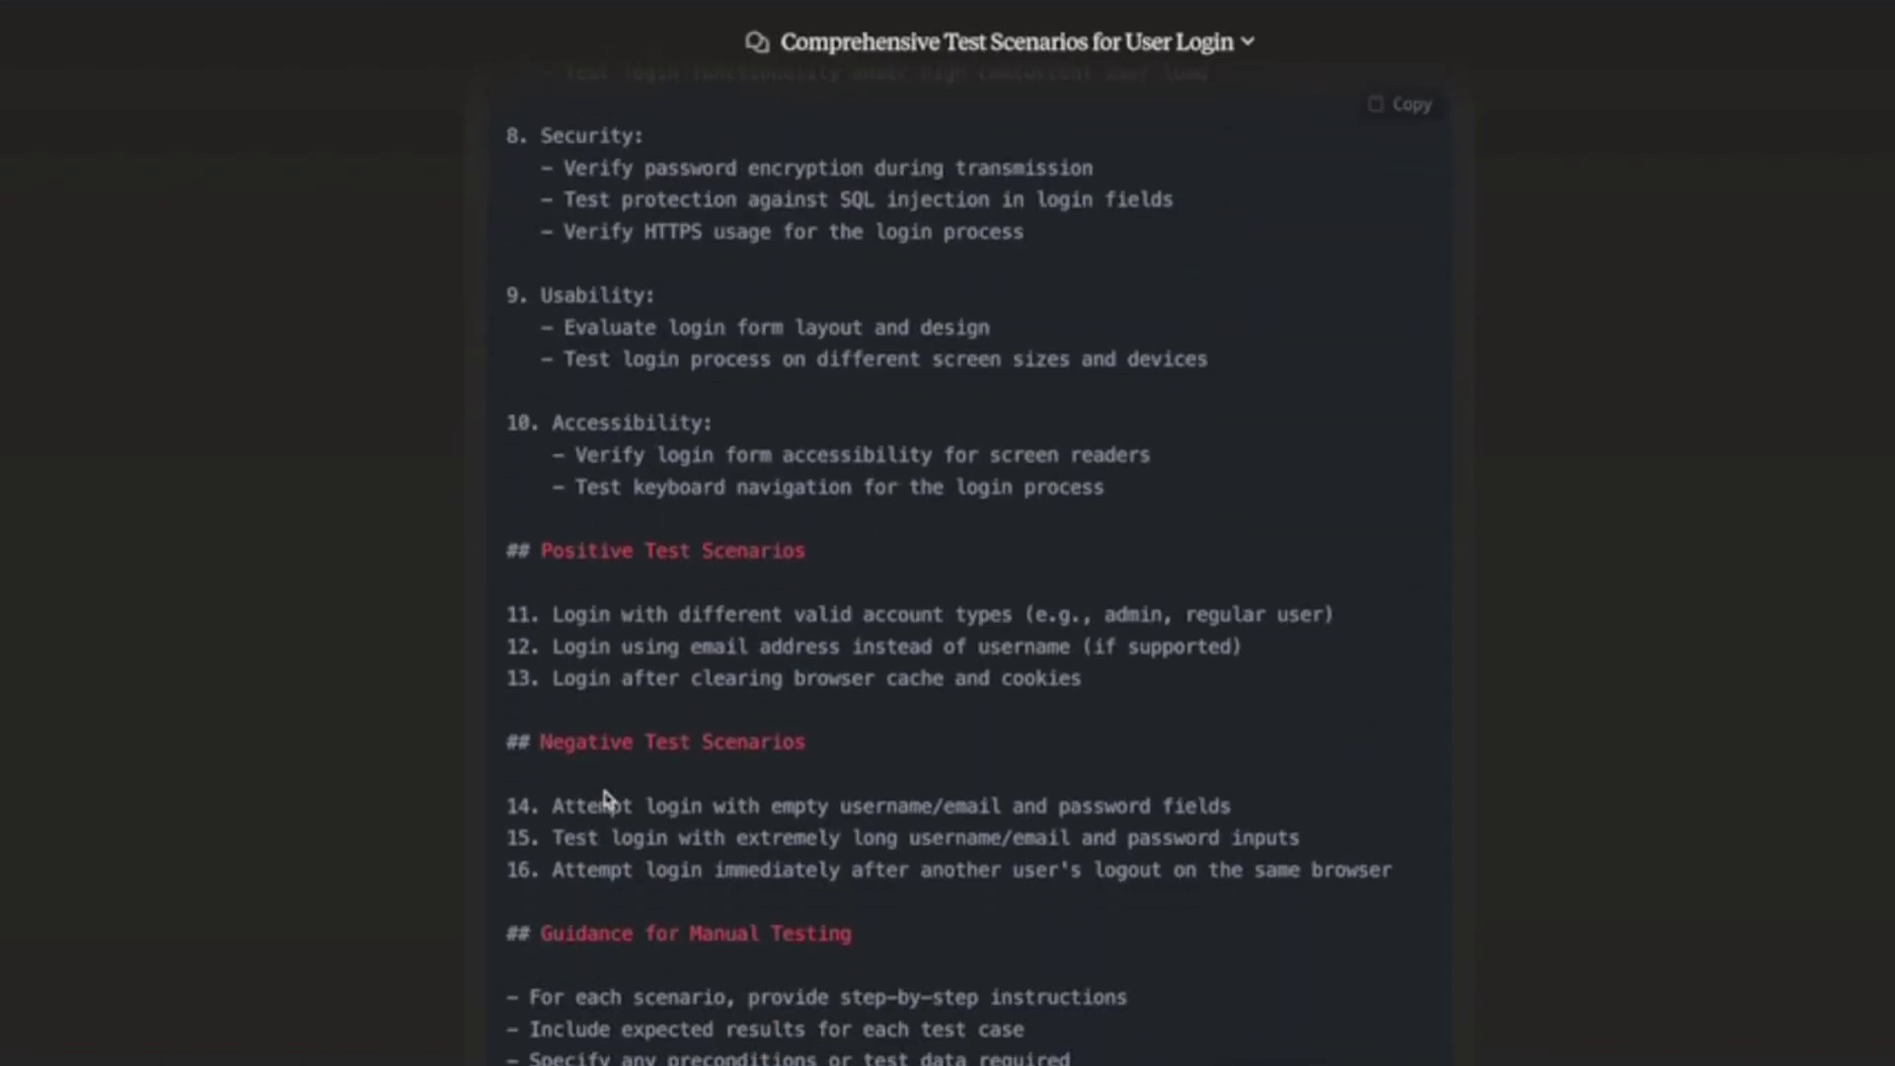
{"action": "scroll", "coordinate": [607, 800], "scroll_direction": "down", "scroll_amount": 5}
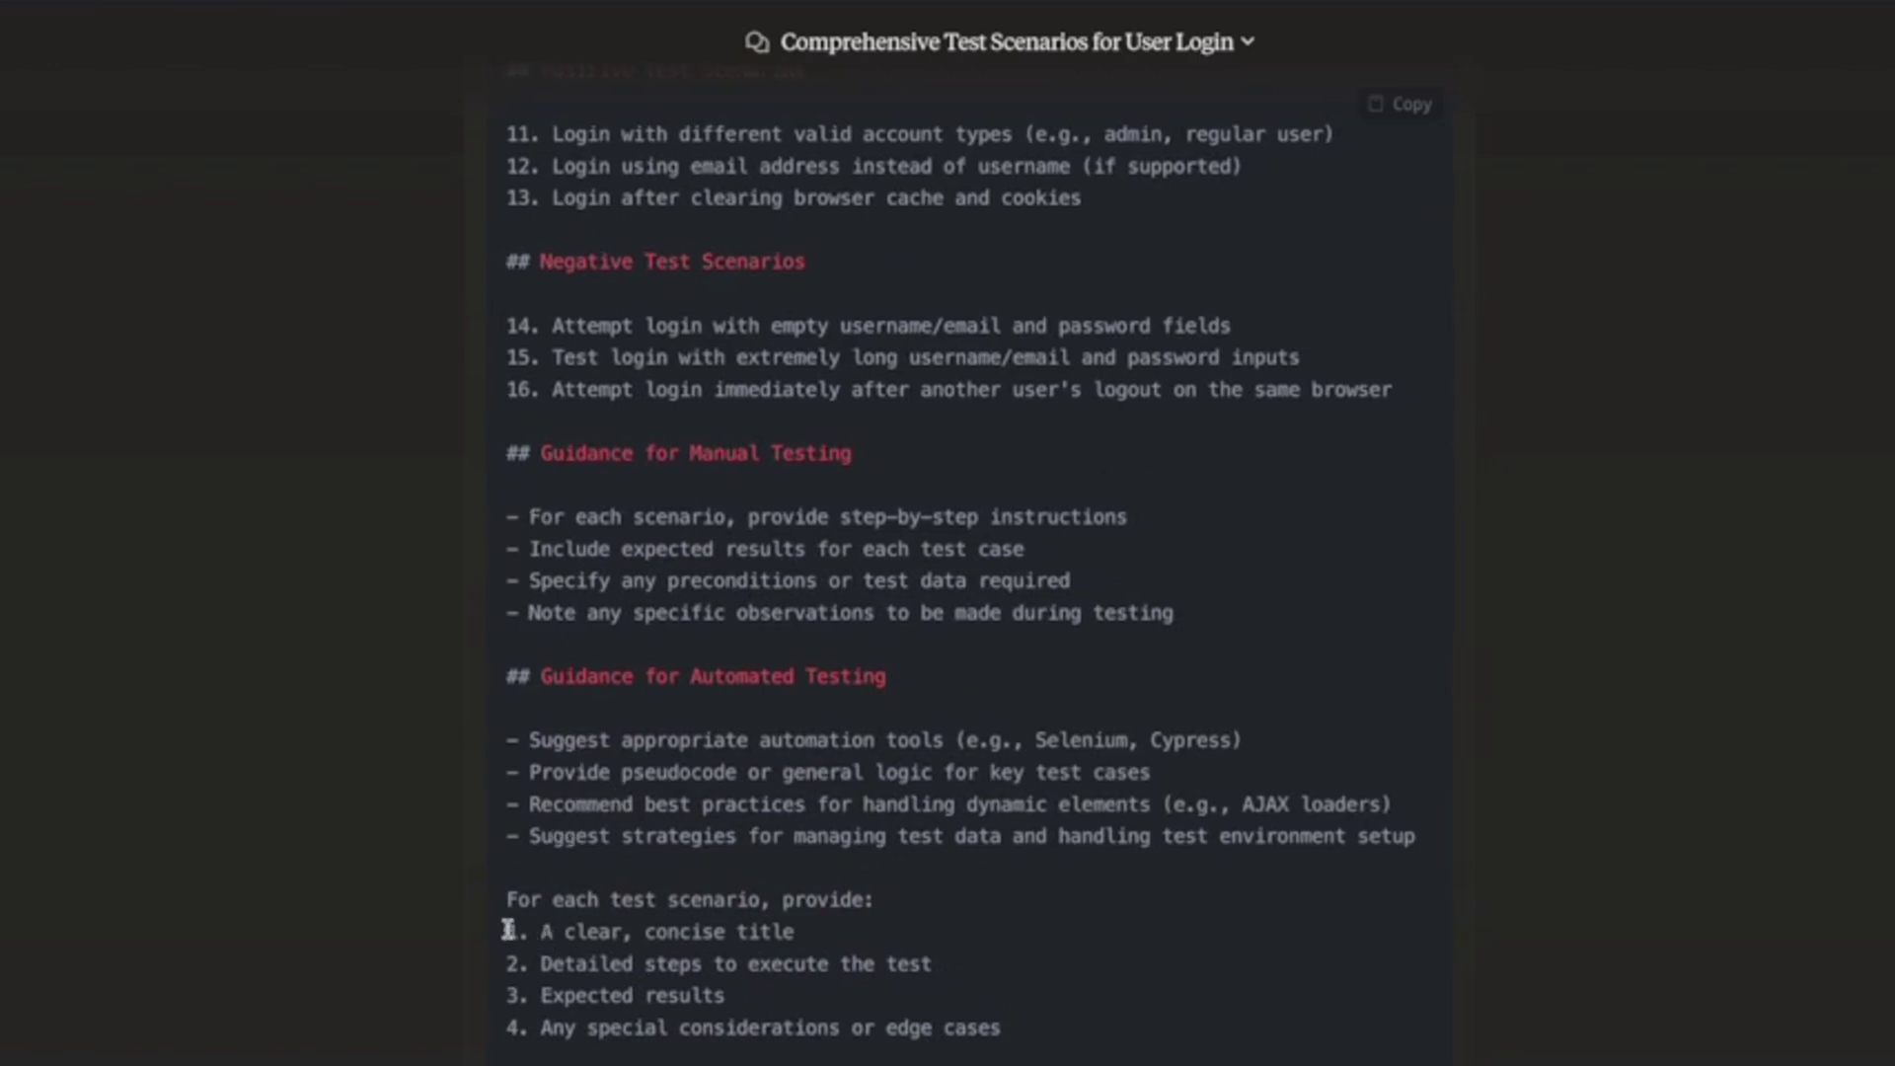
{"action": "left_click_drag", "start_coordinate": [505, 905], "coordinate": [1027, 1028]}
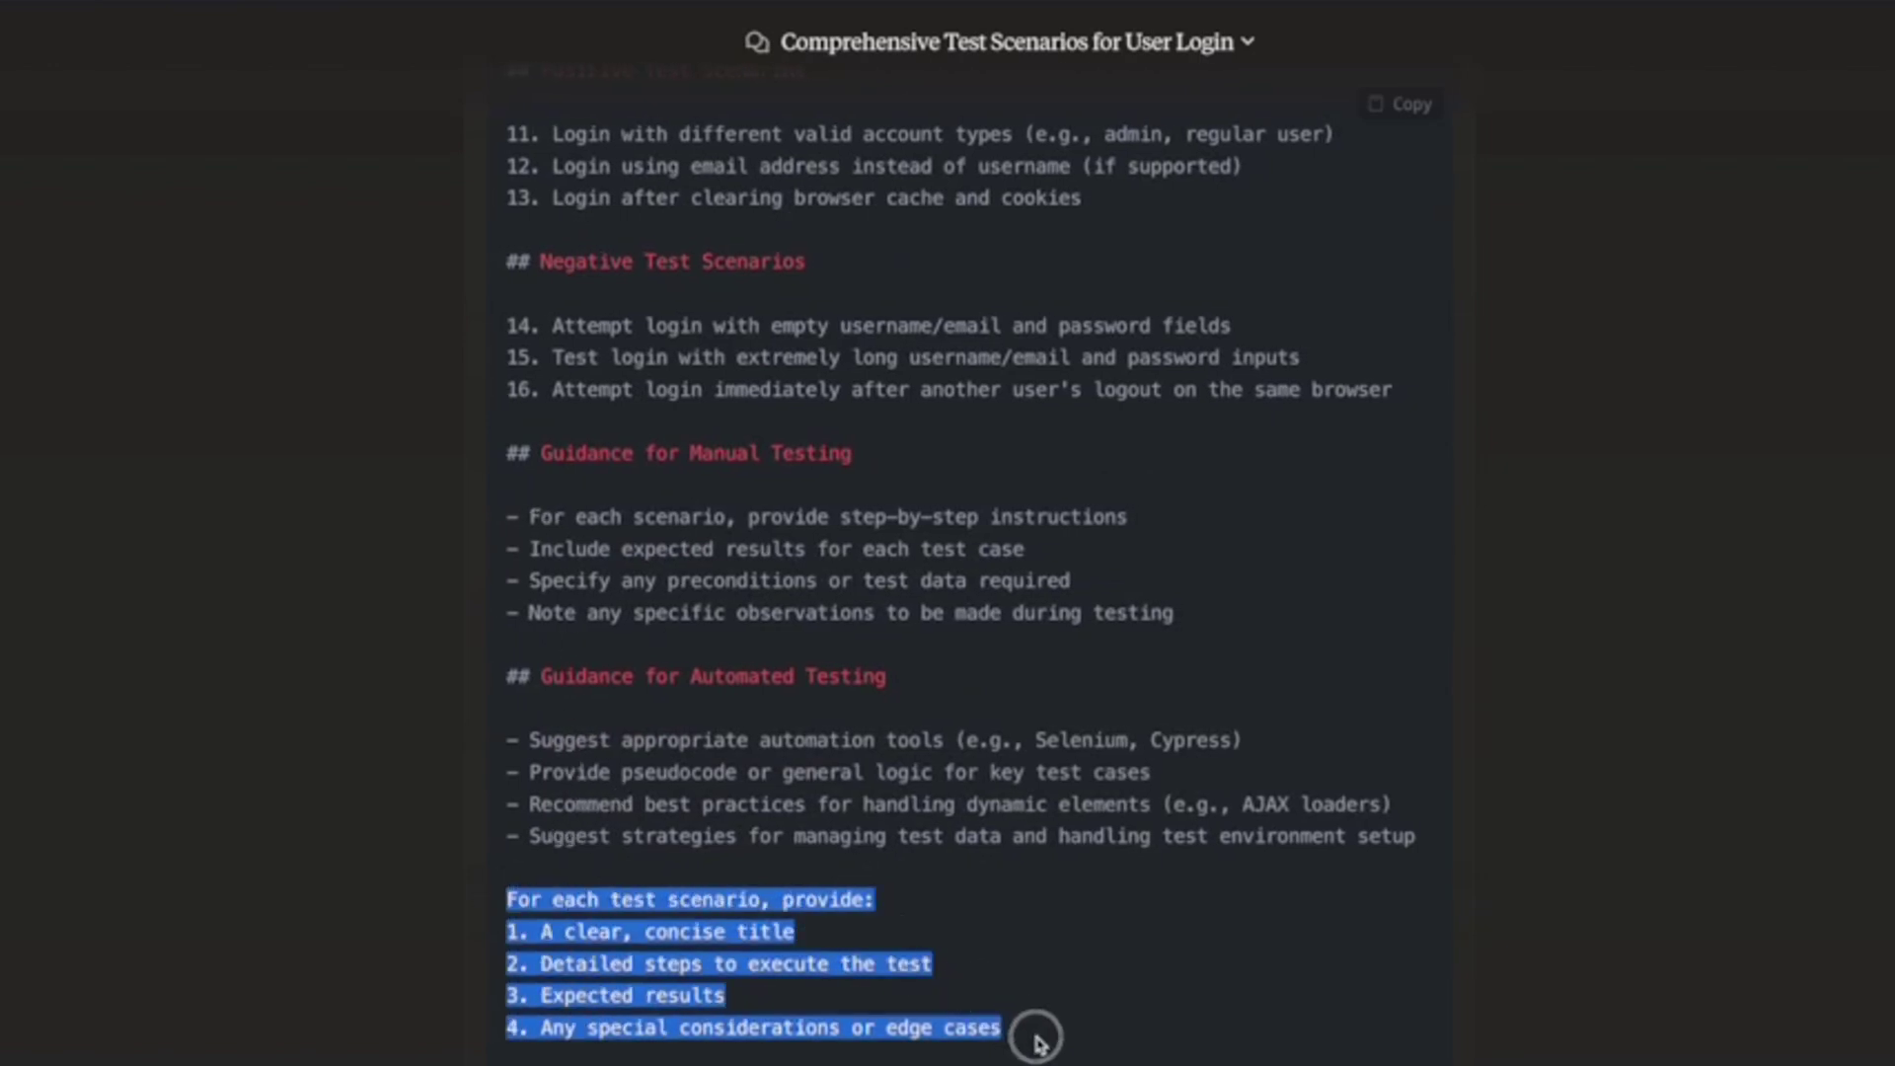
{"action": "left_click", "coordinate": [1028, 1027]}
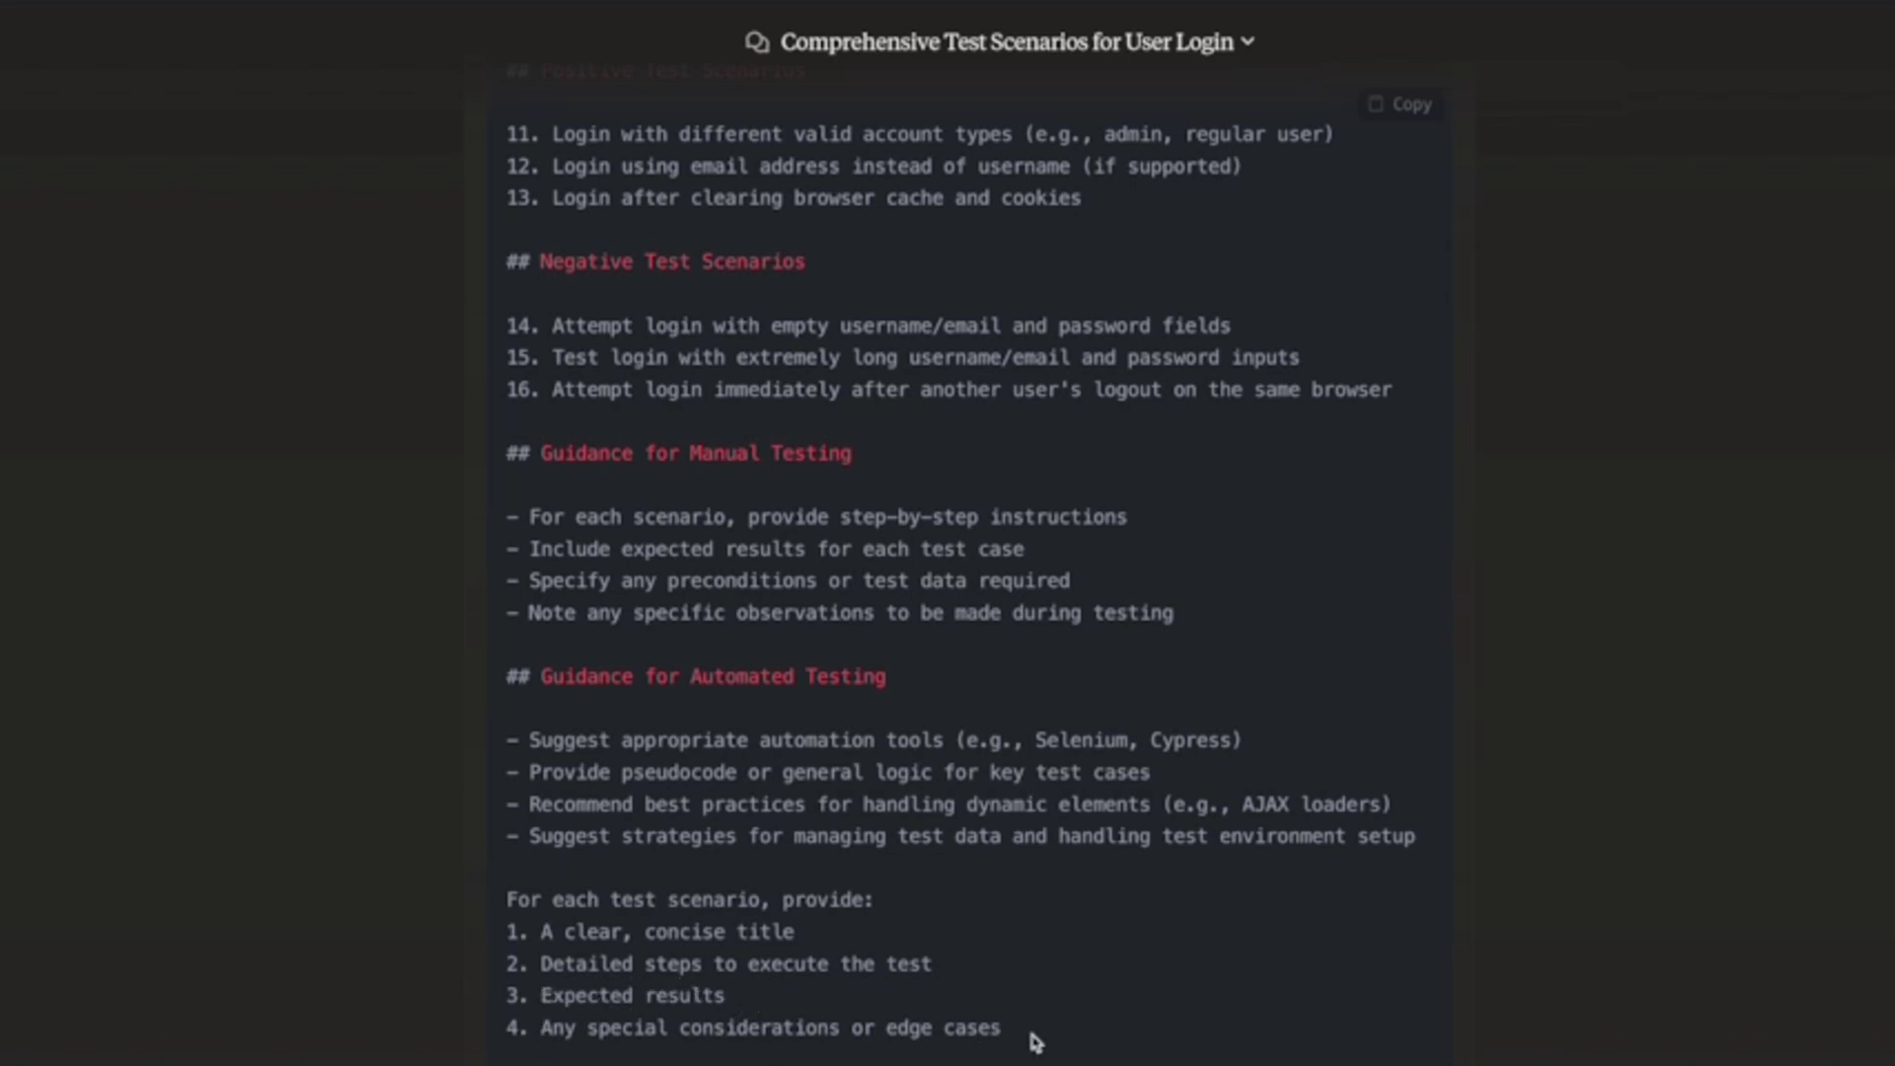
{"action": "scroll", "coordinate": [1027, 1033], "scroll_direction": "down", "scroll_amount": 2}
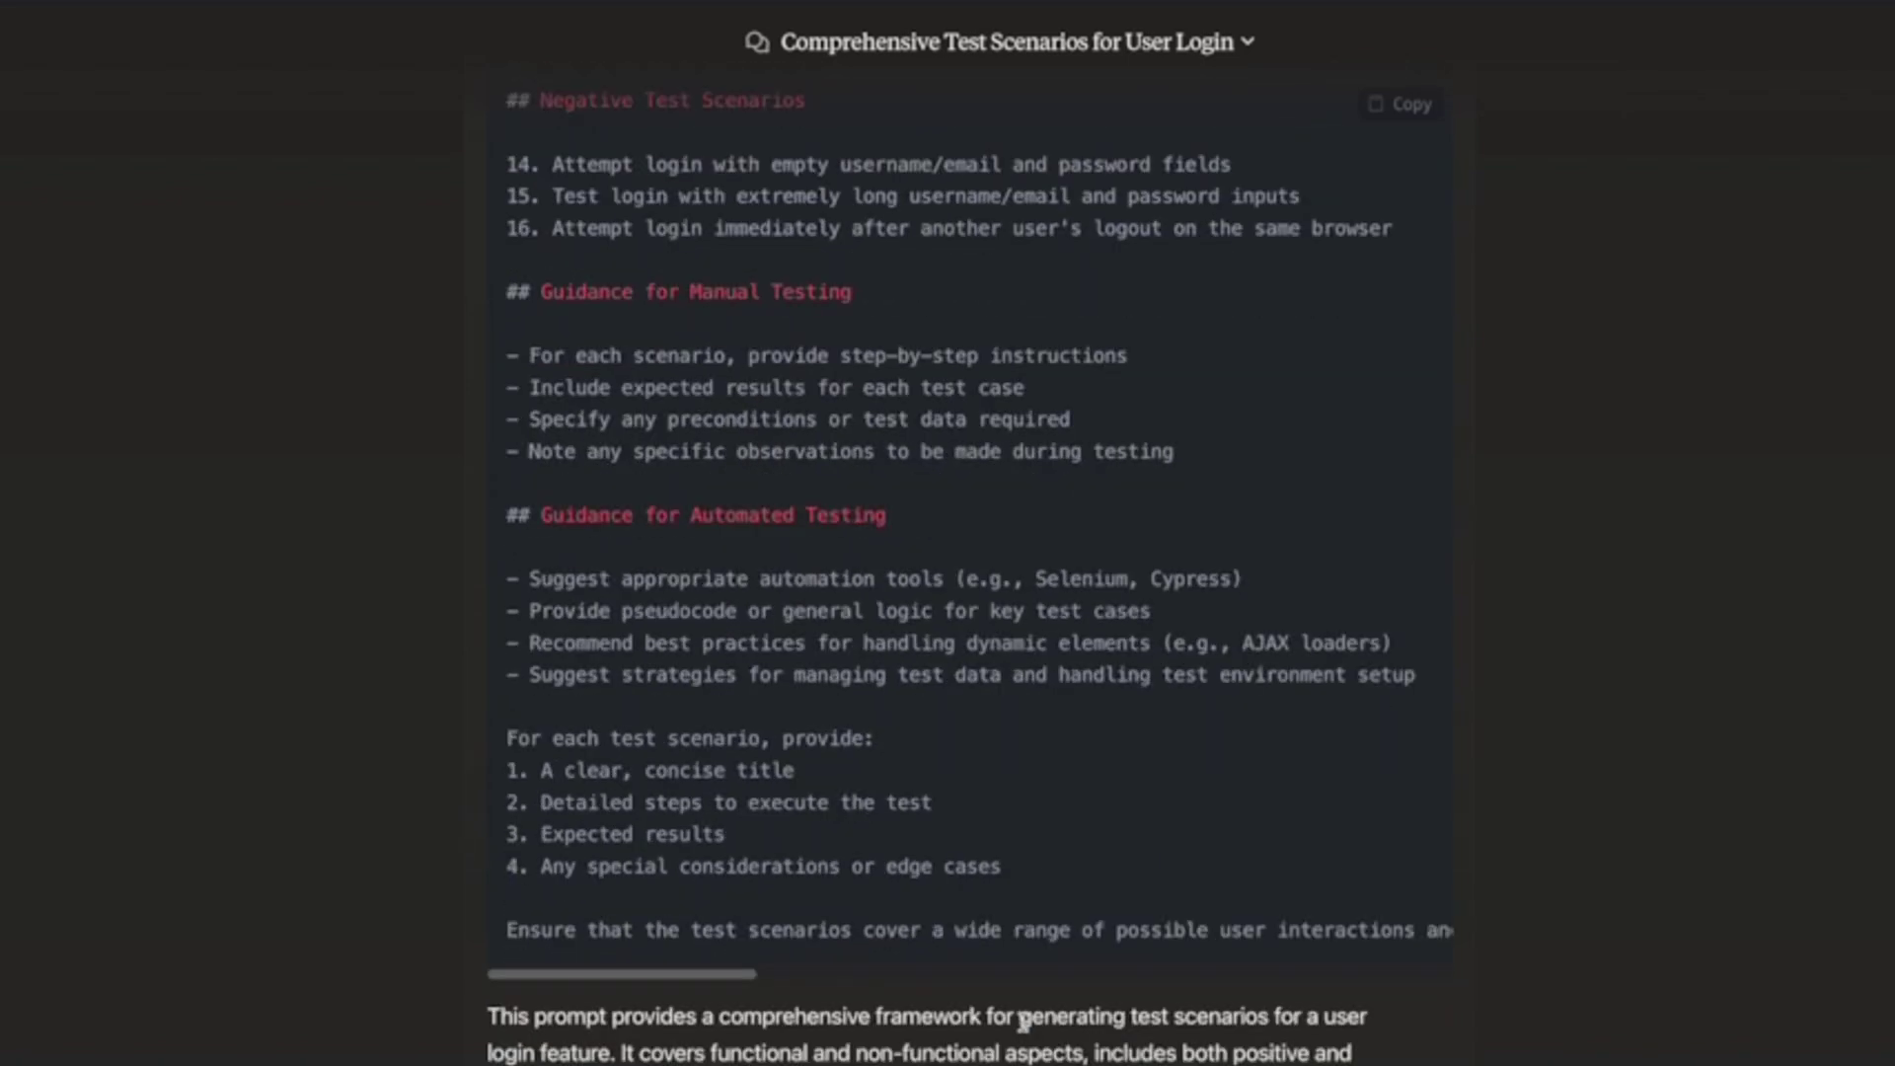
{"action": "scroll", "coordinate": [1017, 1016], "scroll_direction": "up", "scroll_amount": 15}
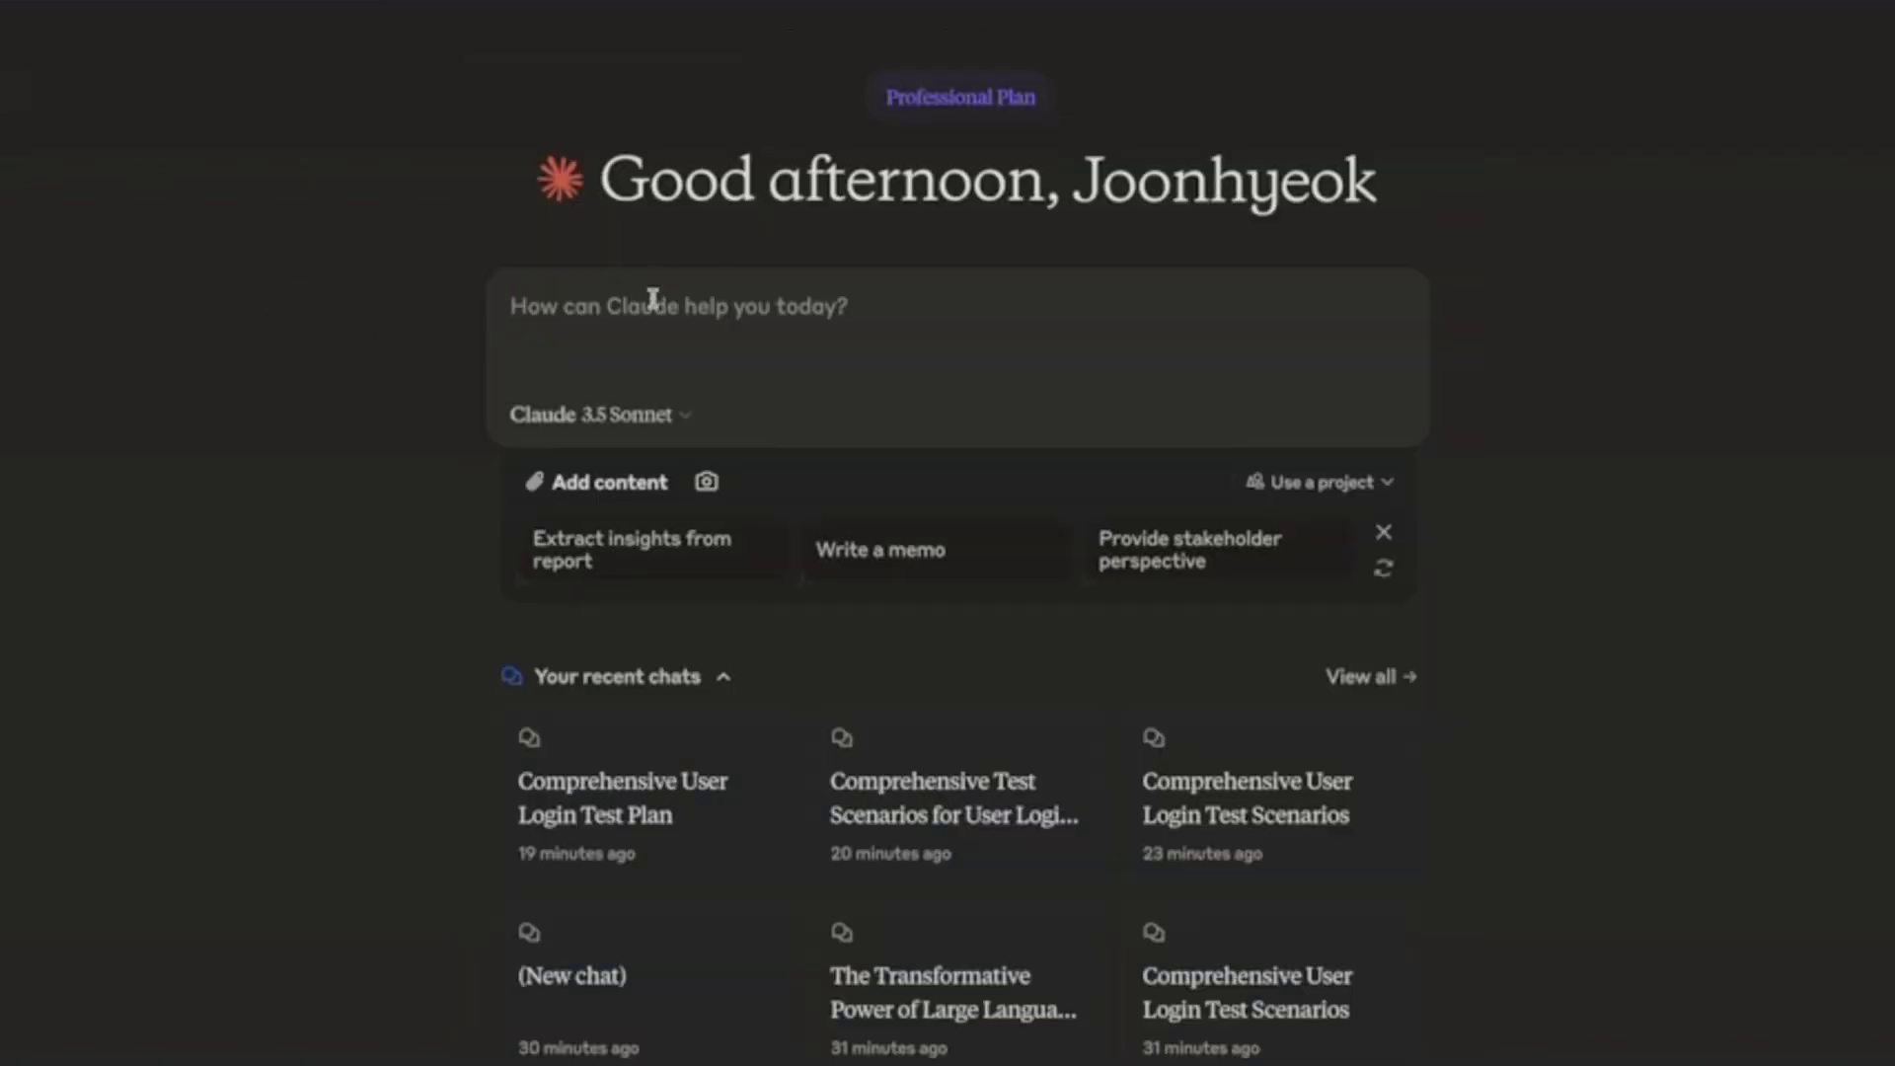
Paste the generated login test-scenario prompt into the new chat and send it
{"action": "key", "text": "ctrl+v"}
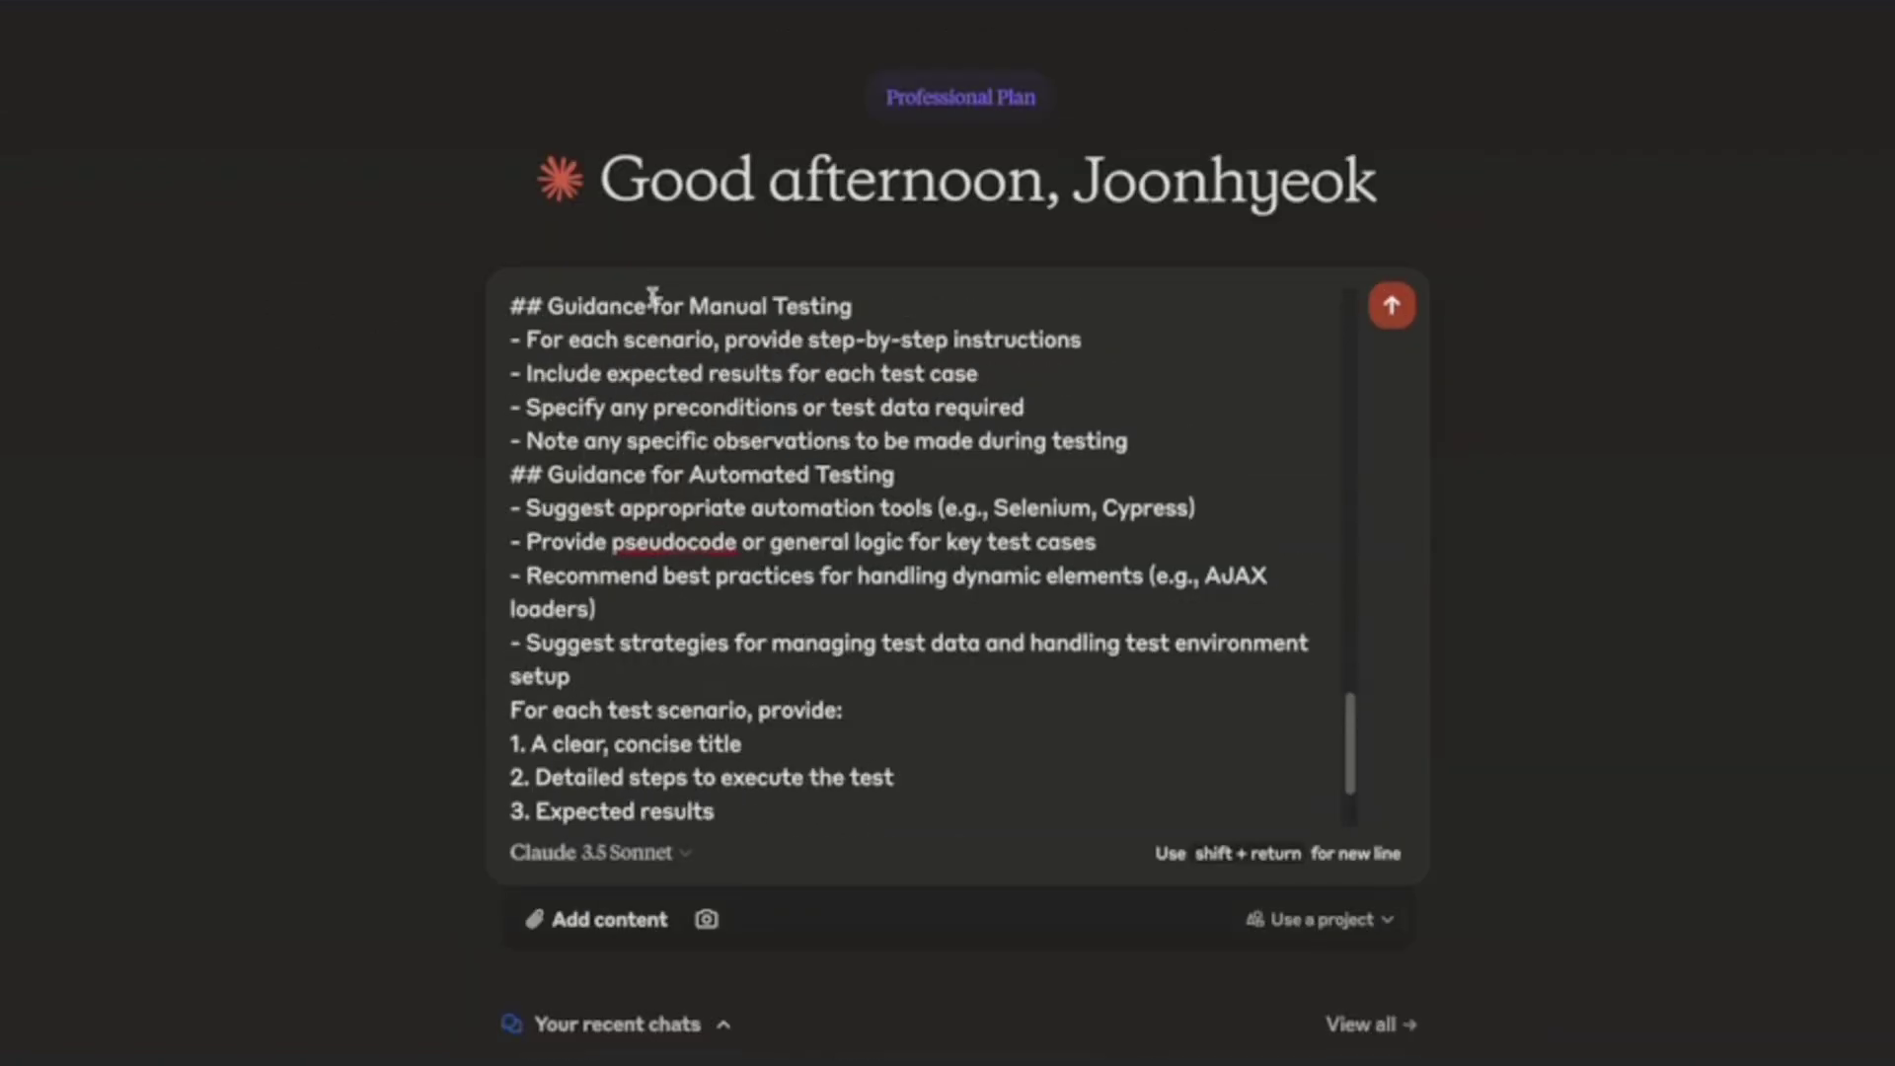
{"action": "left_click", "coordinate": [1403, 310]}
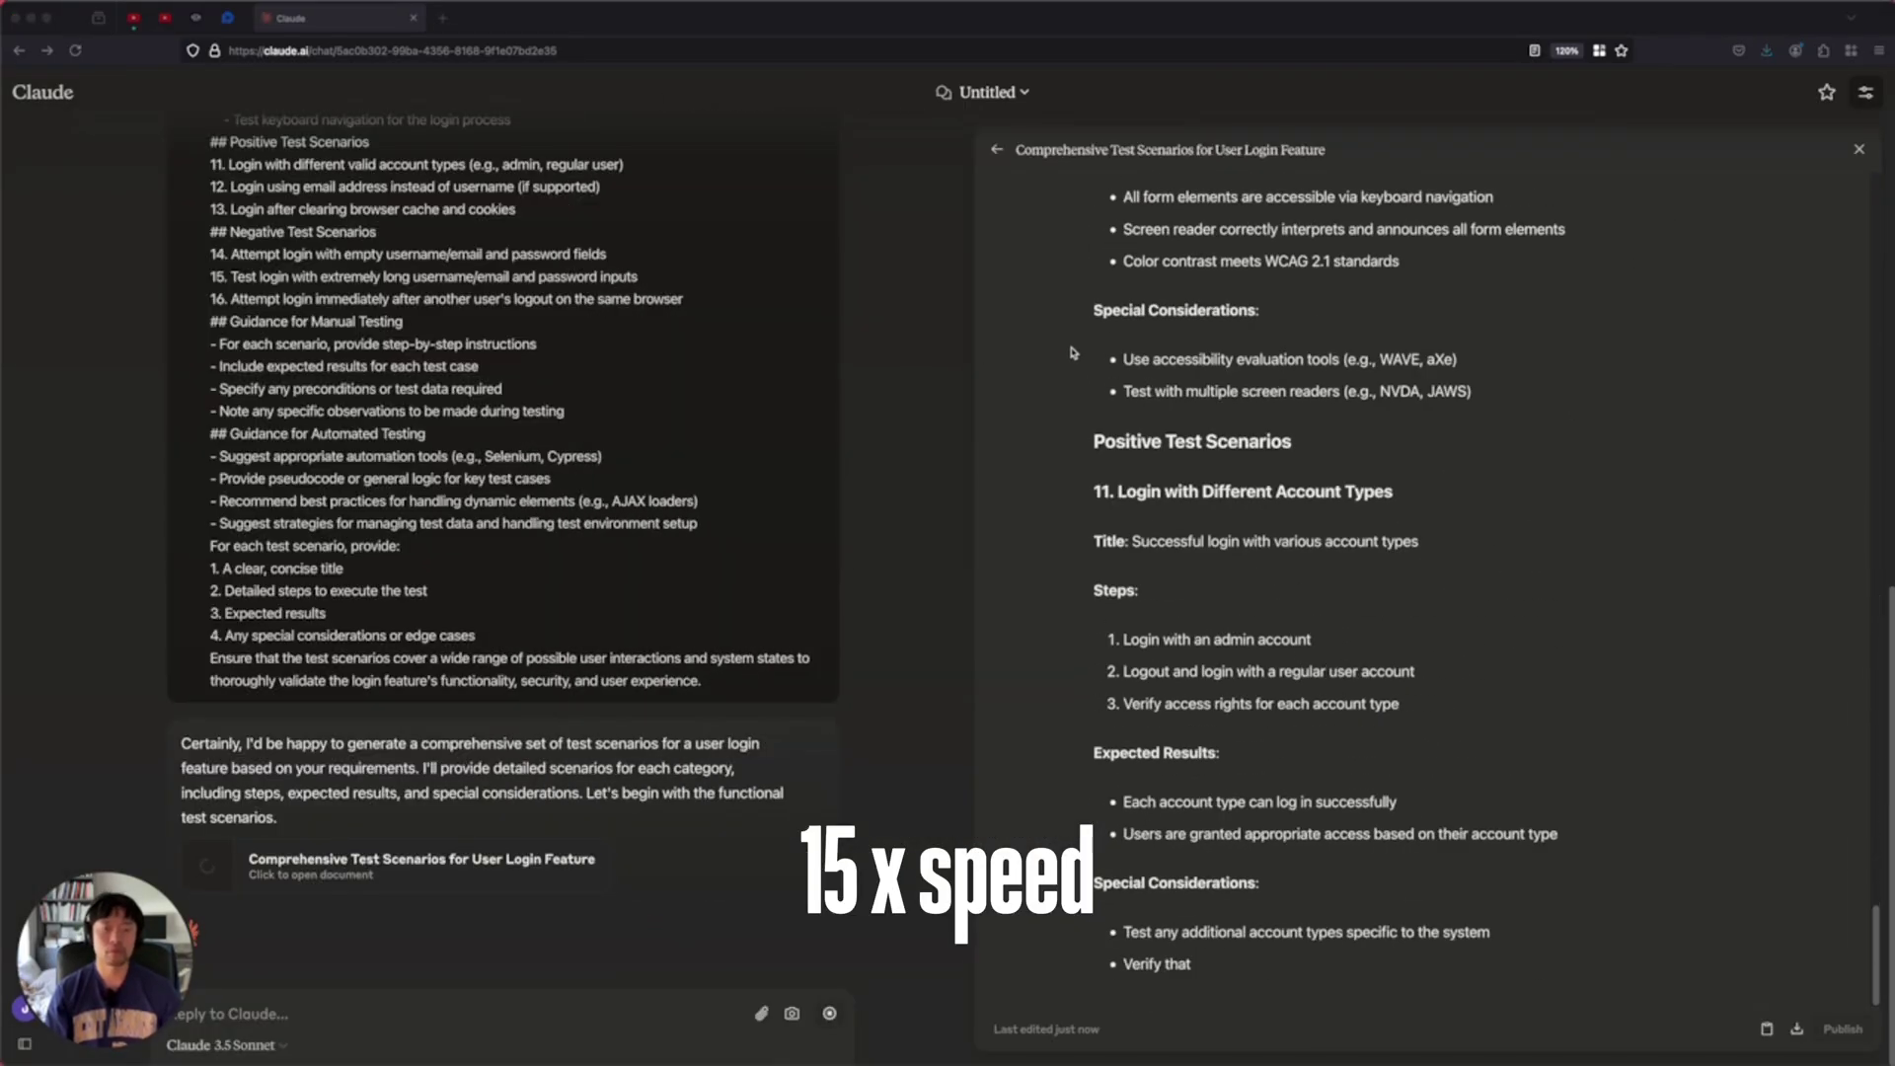
Scroll back to the top of the test document and check the Functional Test Scenarios heading
{"action": "scroll", "coordinate": [1123, 301], "scroll_direction": "up", "scroll_amount": 20}
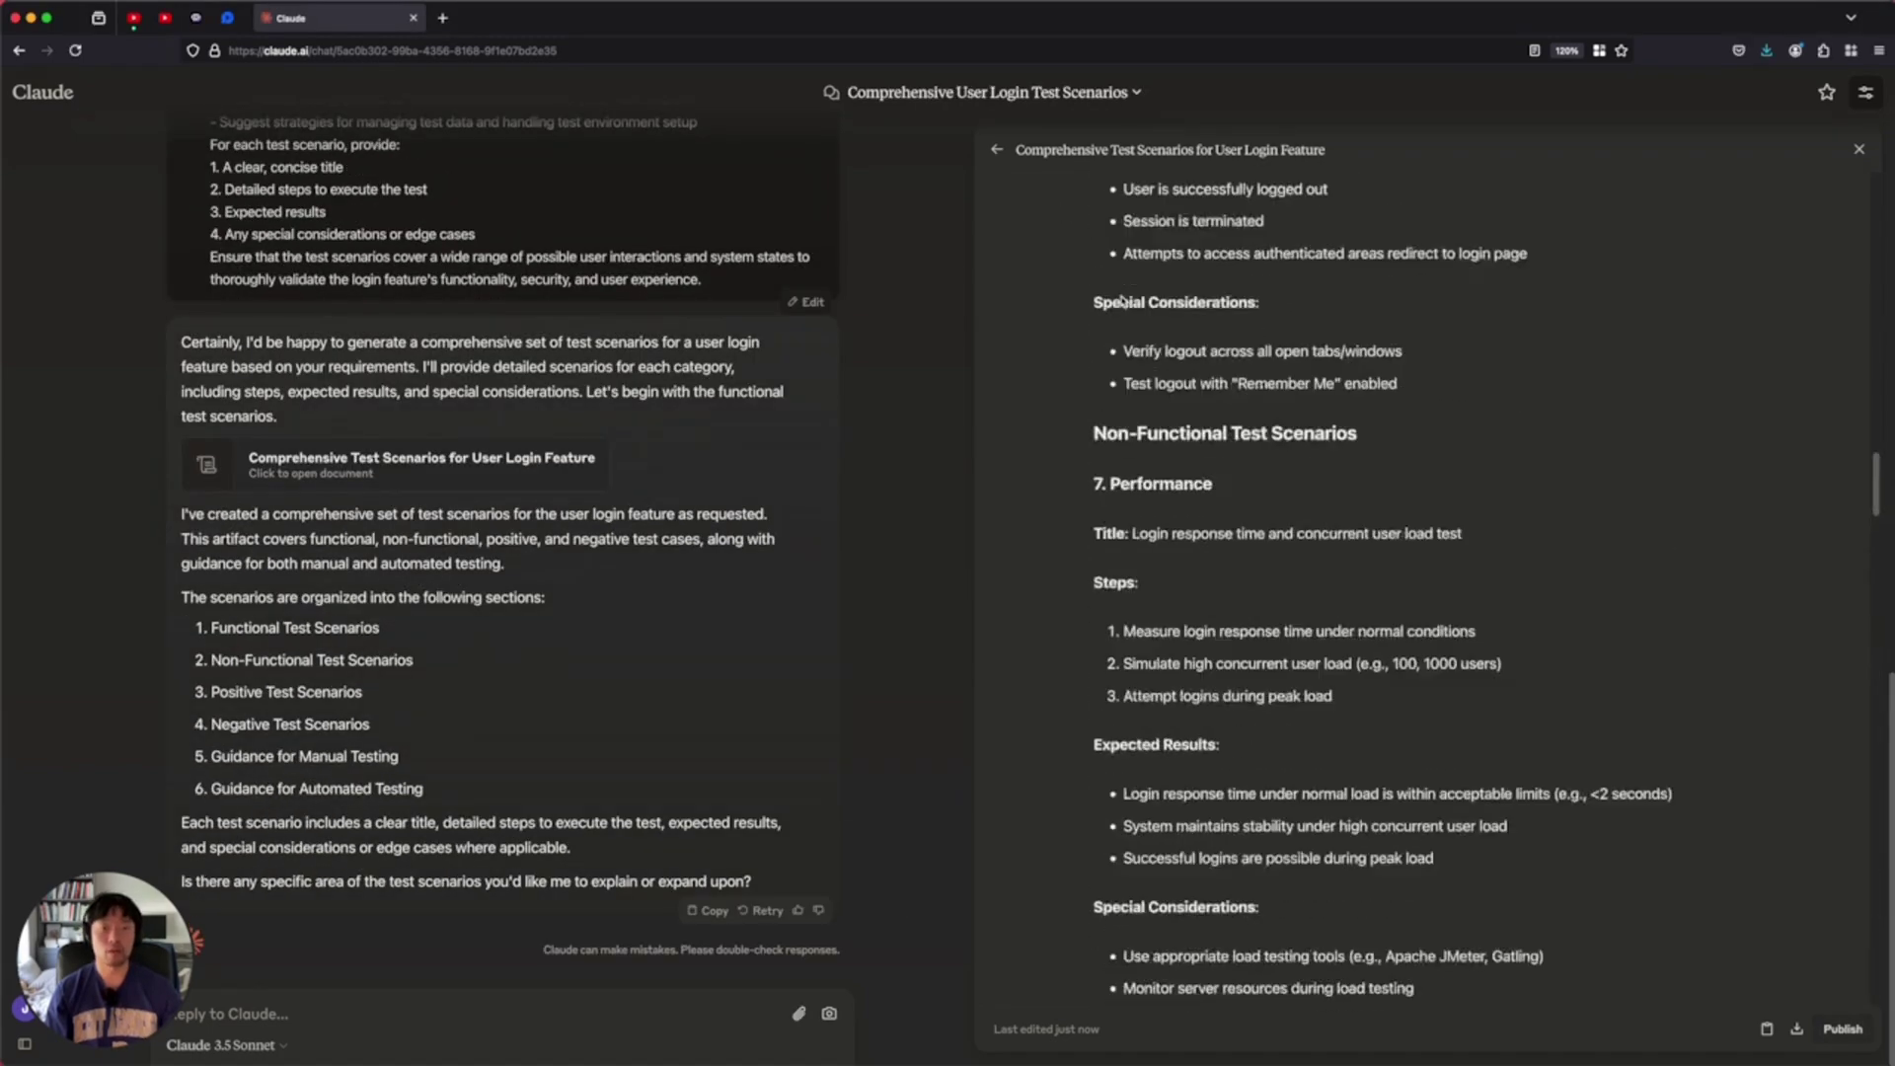
{"action": "scroll", "coordinate": [1123, 301], "scroll_direction": "up", "scroll_amount": 20}
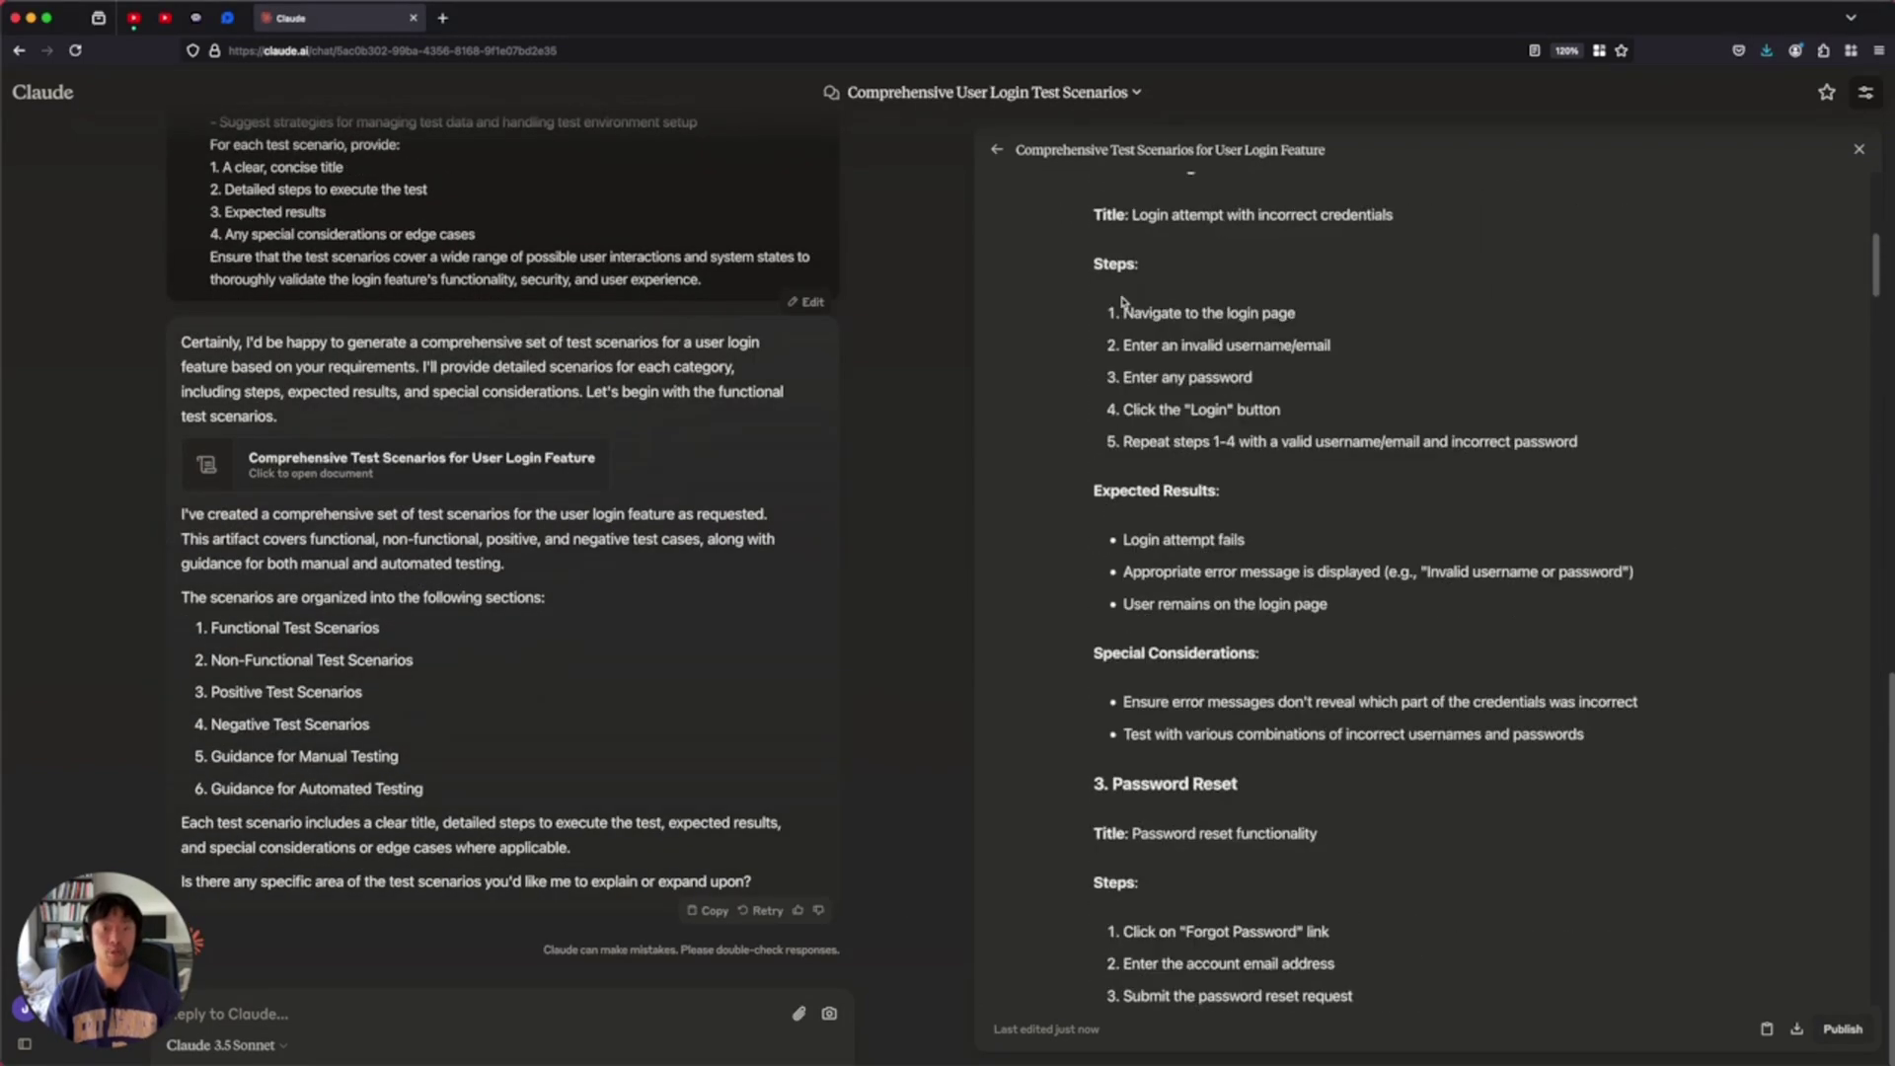
{"action": "scroll", "coordinate": [1122, 296], "scroll_direction": "up", "scroll_amount": 2}
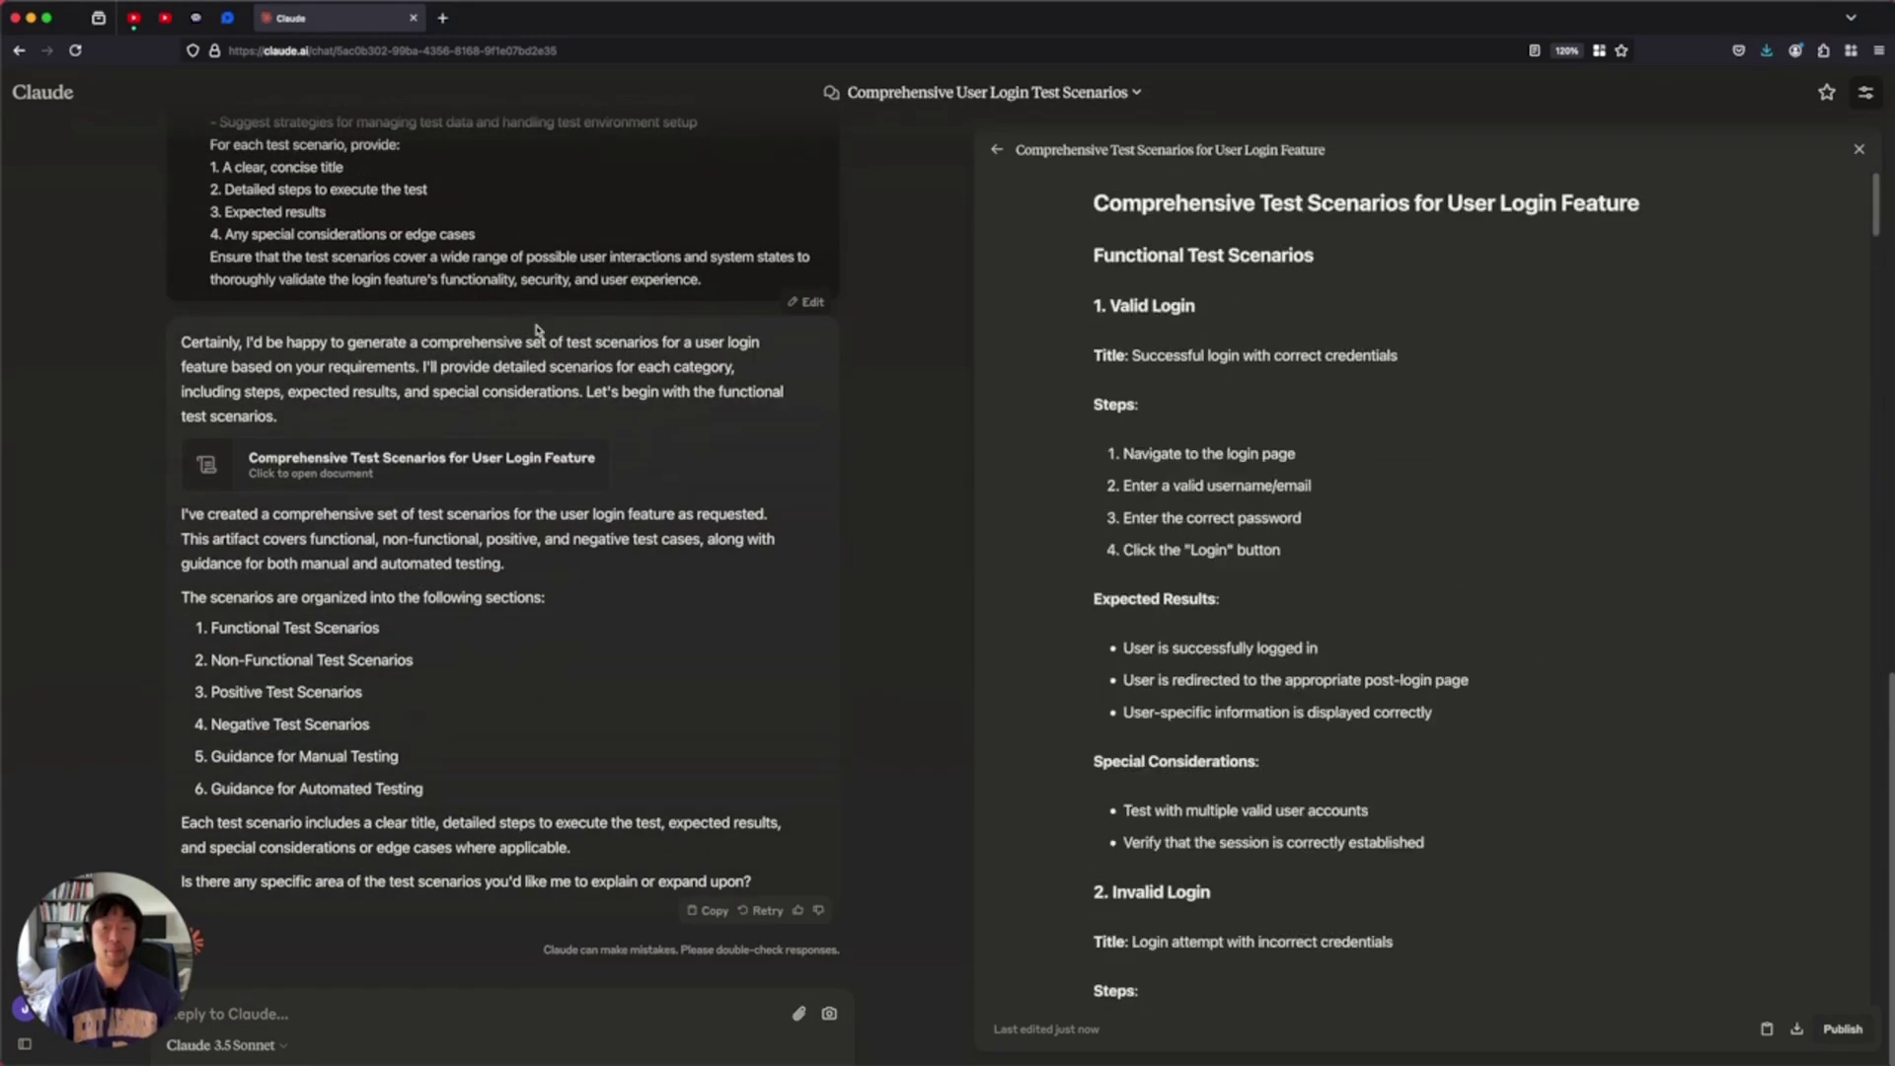
{"action": "scroll", "coordinate": [535, 331], "scroll_direction": "up", "scroll_amount": 8}
{"action": "scroll", "coordinate": [536, 345], "scroll_direction": "up", "scroll_amount": 10}
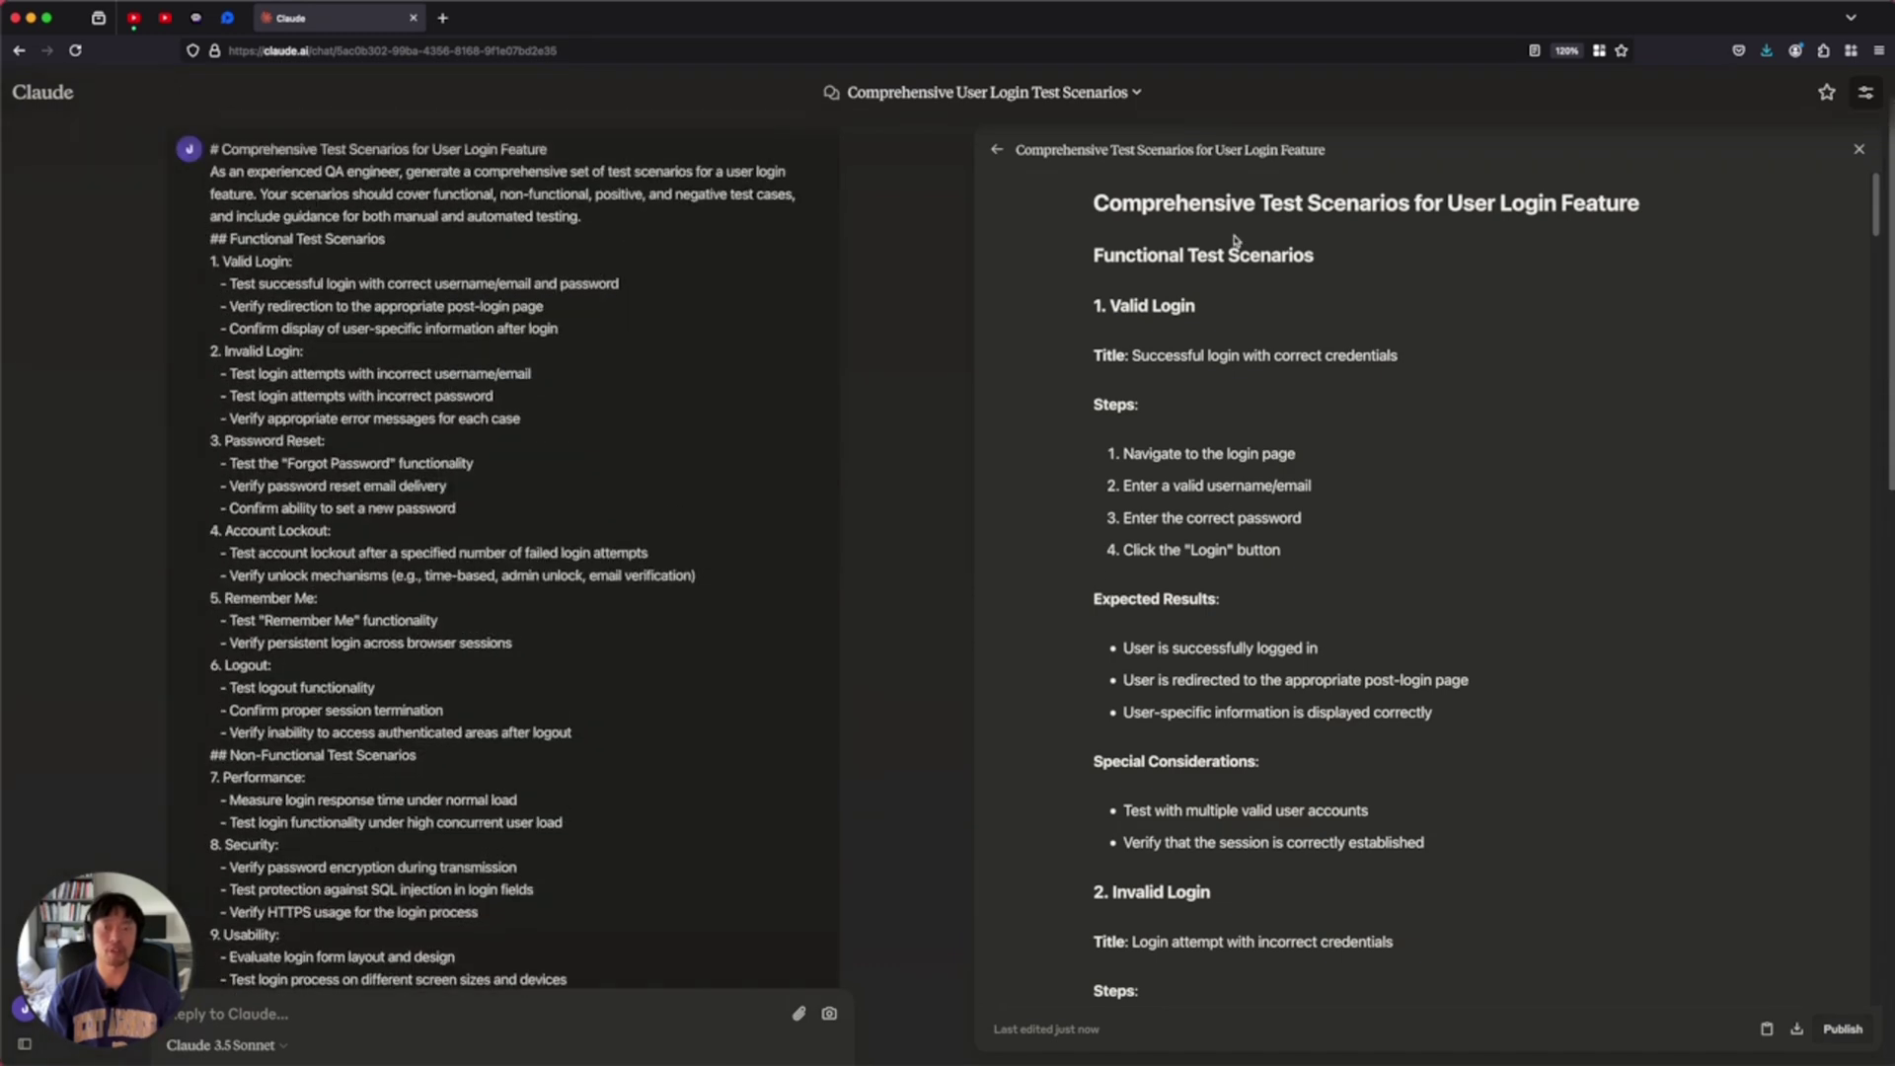
{"action": "left_click_drag", "start_coordinate": [1092, 254], "coordinate": [1315, 275]}
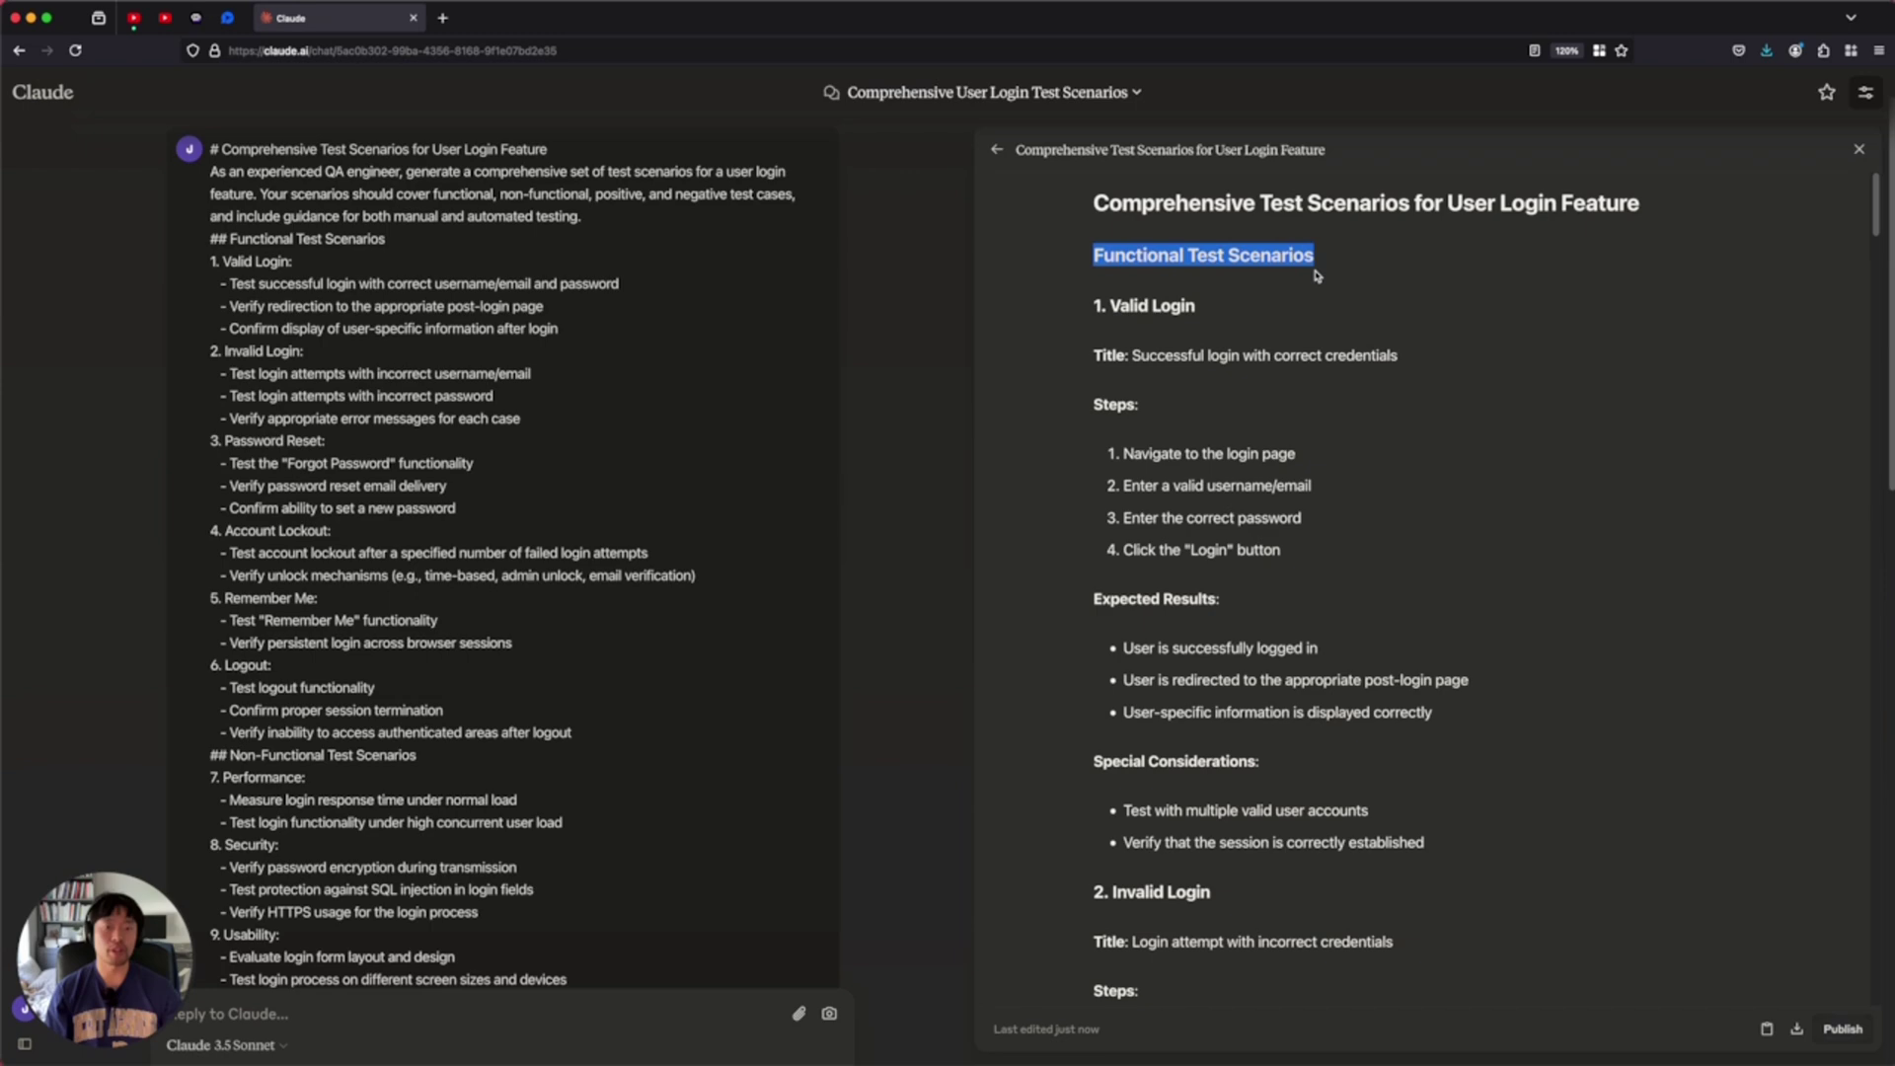
{"action": "scroll", "coordinate": [1164, 358], "scroll_direction": "down", "scroll_amount": 3}
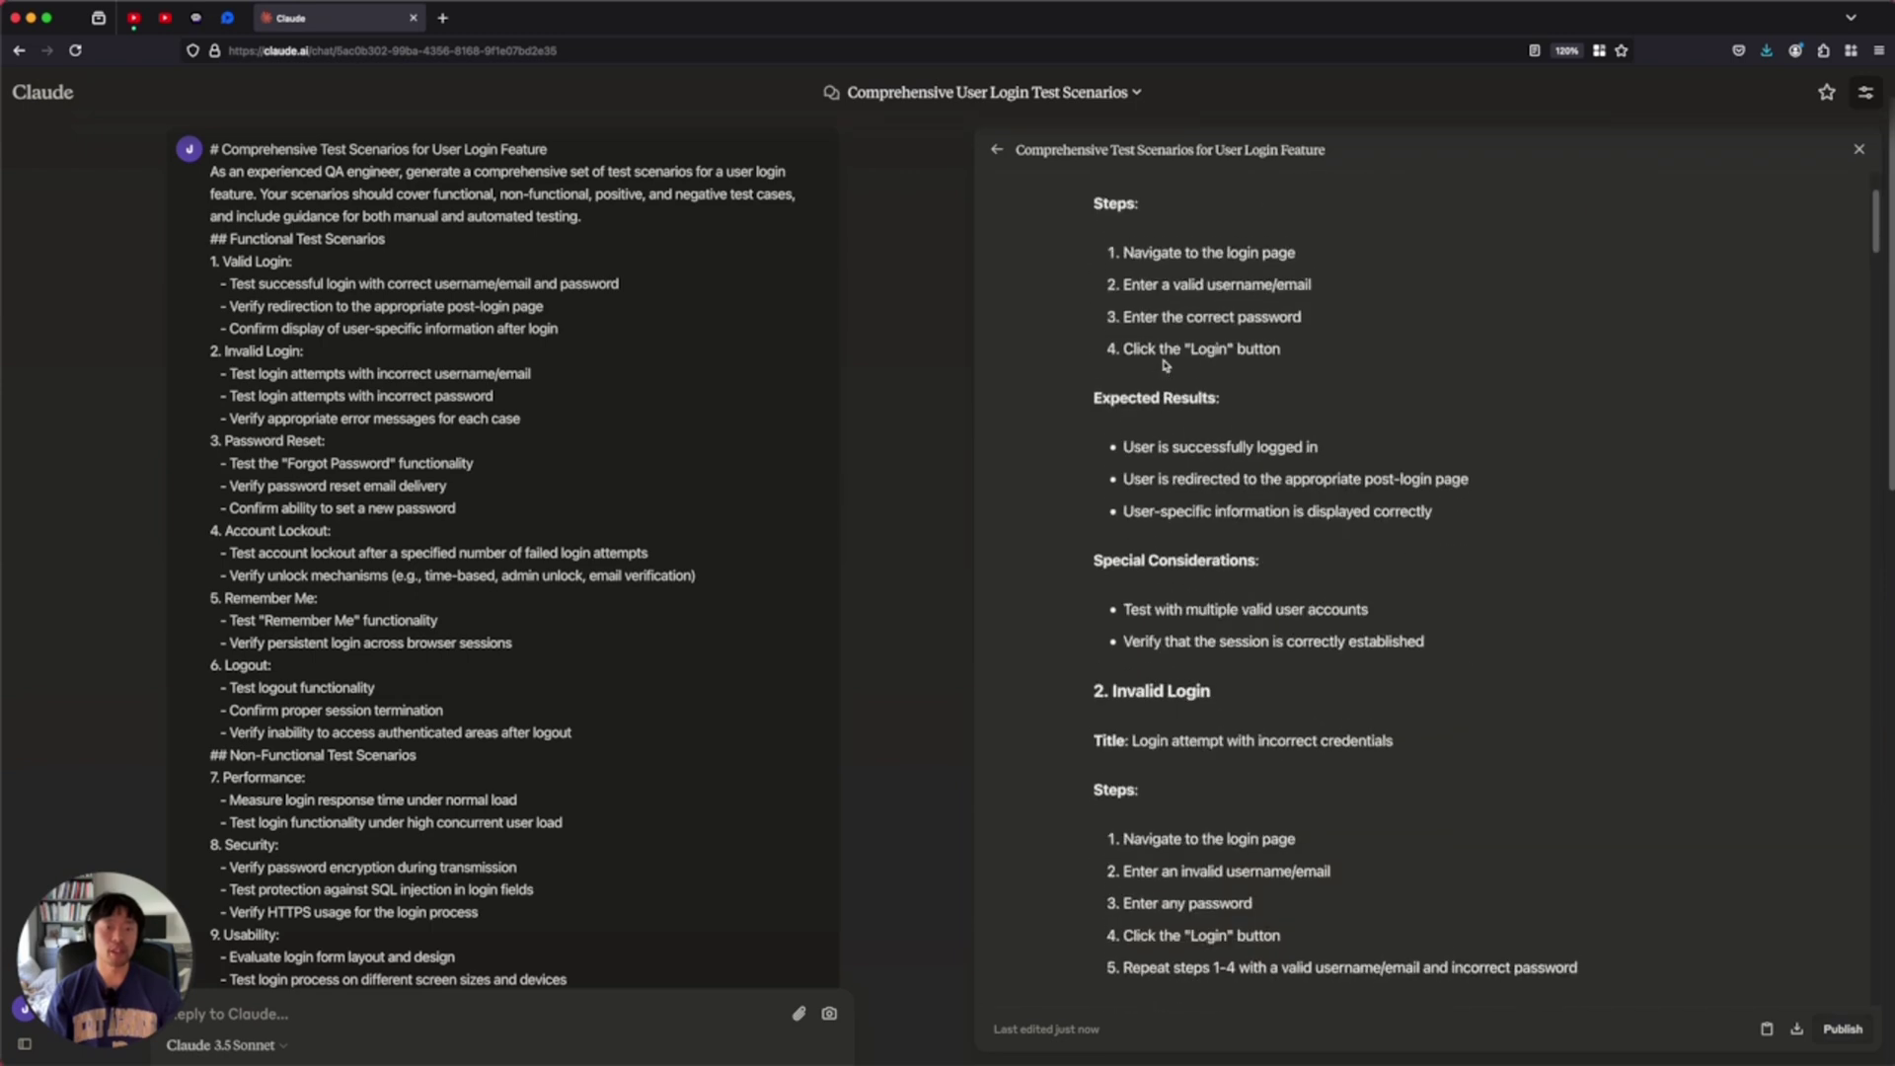
Review the Valid Login scenario's Steps, Expected Results and Special Considerations sections
{"action": "triple_click", "coordinate": [1110, 227]}
{"action": "triple_click", "coordinate": [1137, 418]}
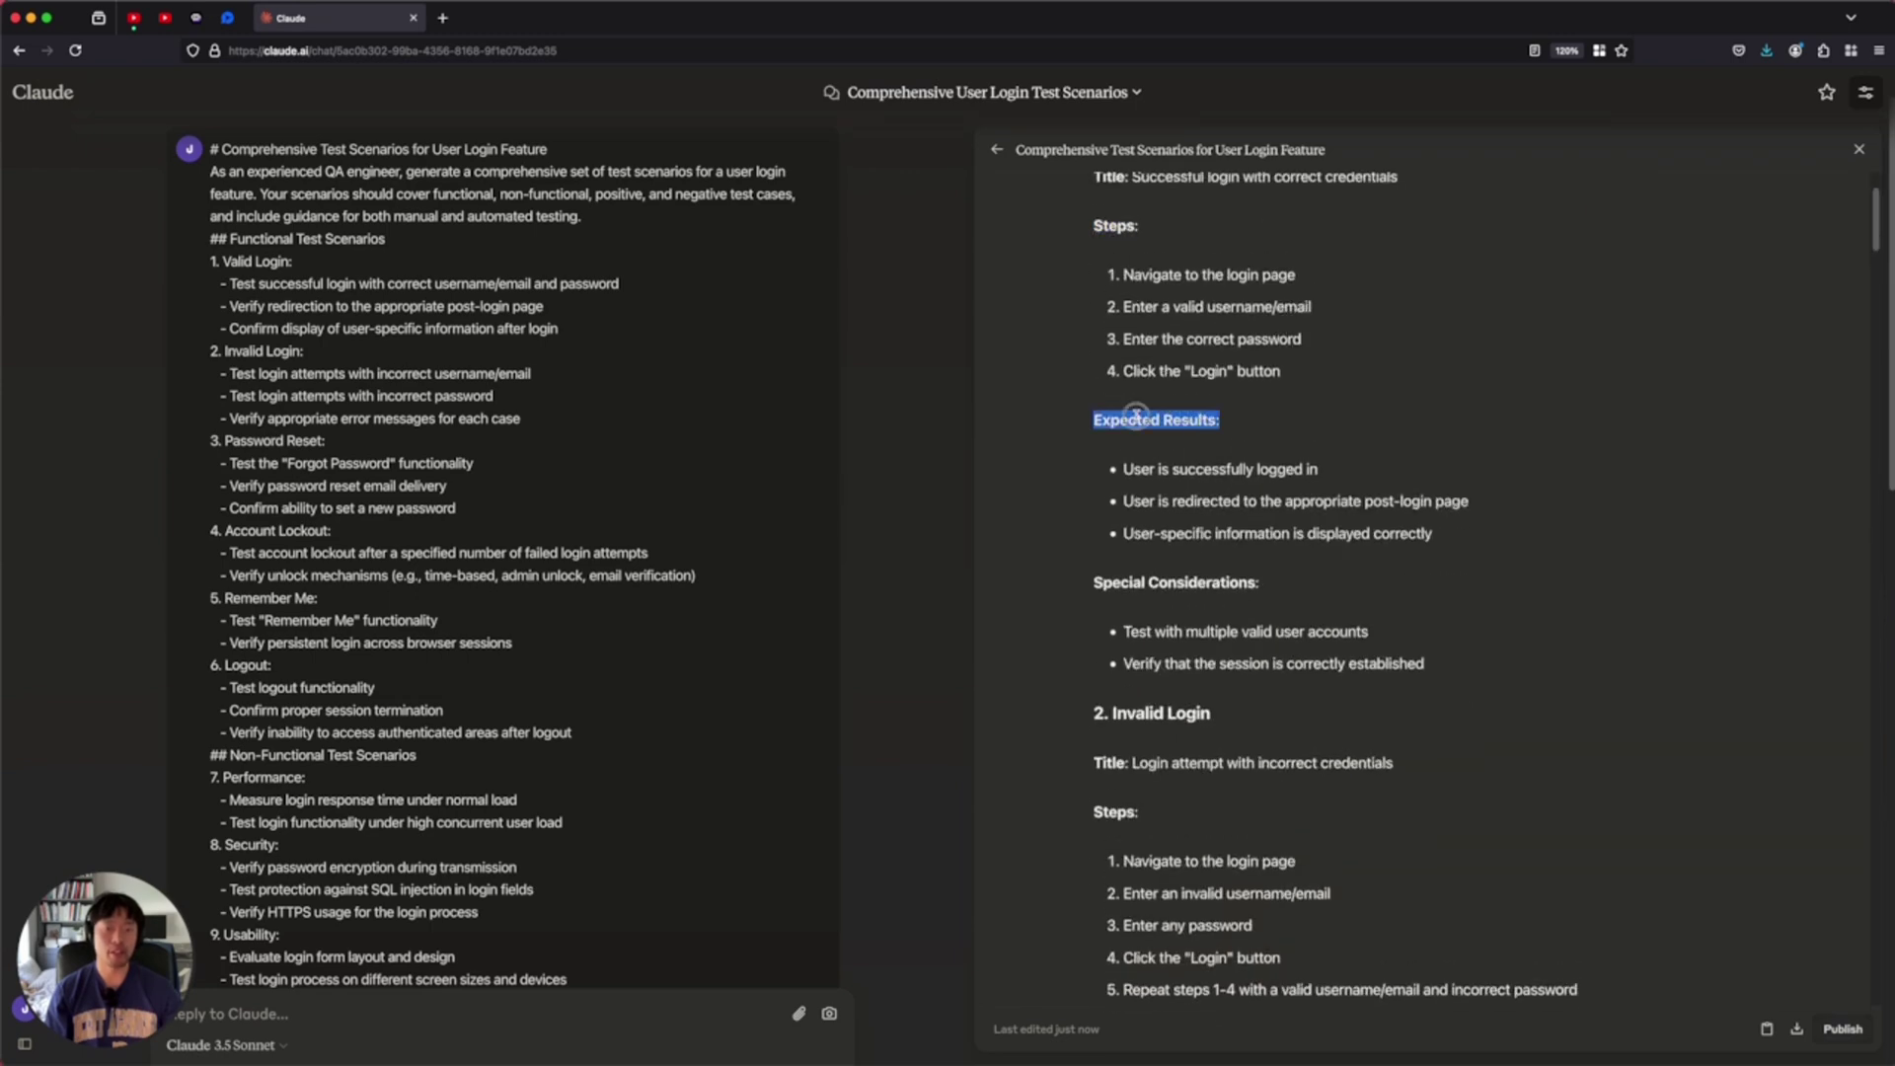
{"action": "scroll", "coordinate": [1137, 414], "scroll_direction": "down", "scroll_amount": 2}
{"action": "triple_click", "coordinate": [1127, 481]}
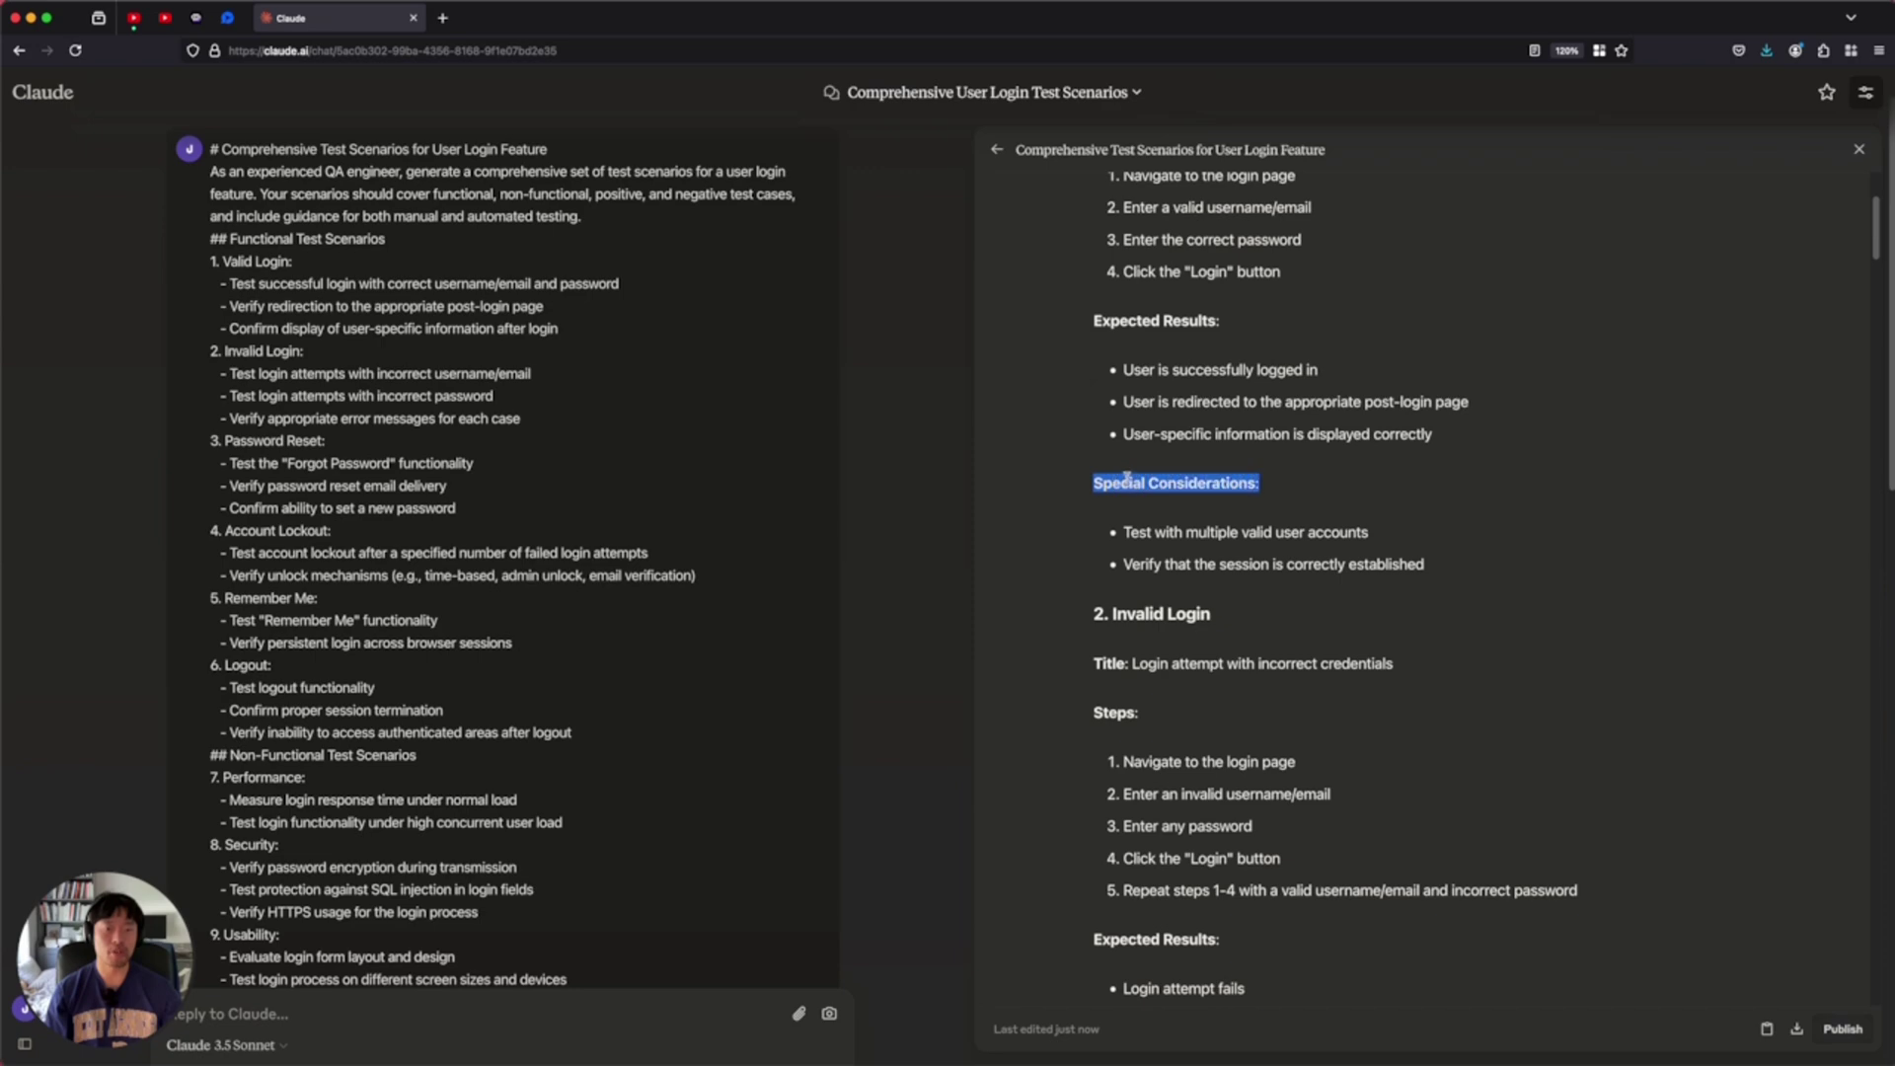
{"action": "scroll", "coordinate": [1127, 477], "scroll_direction": "down", "scroll_amount": 10}
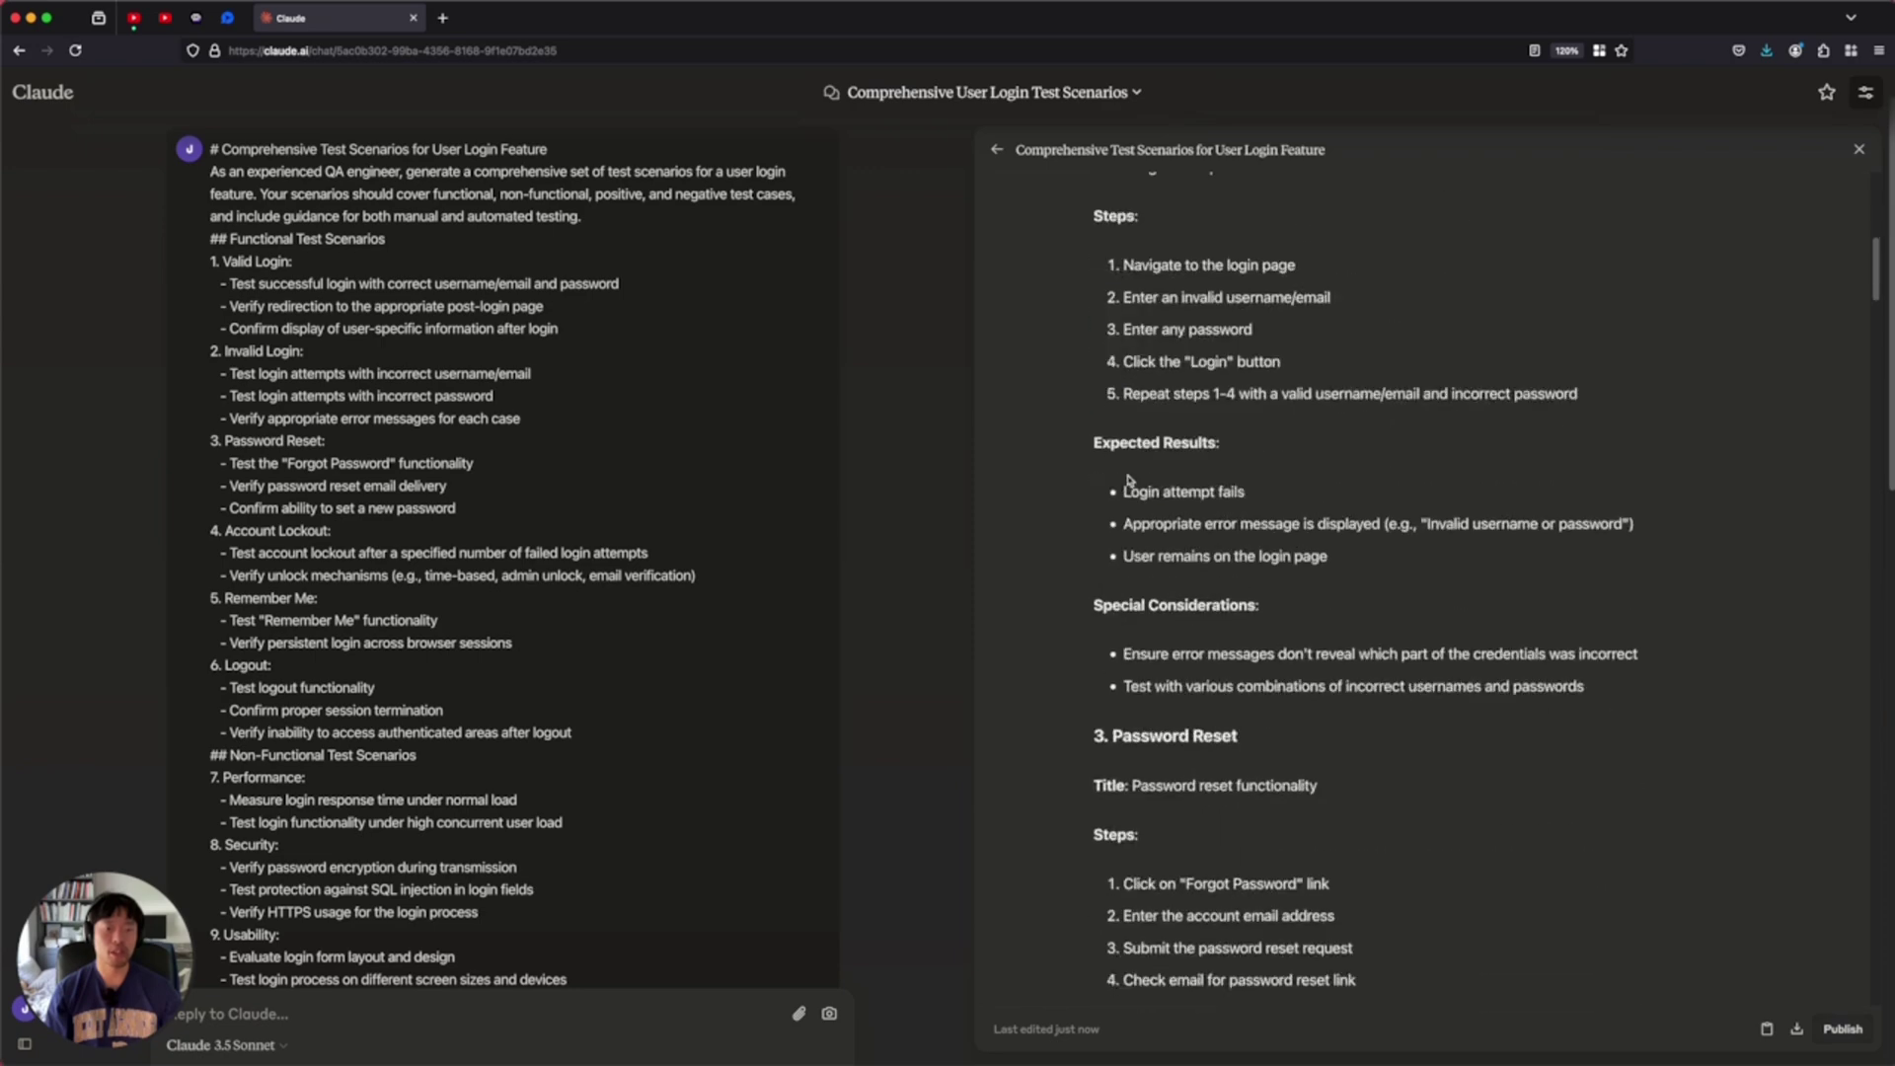
{"action": "scroll", "coordinate": [1118, 524], "scroll_direction": "down", "scroll_amount": 12}
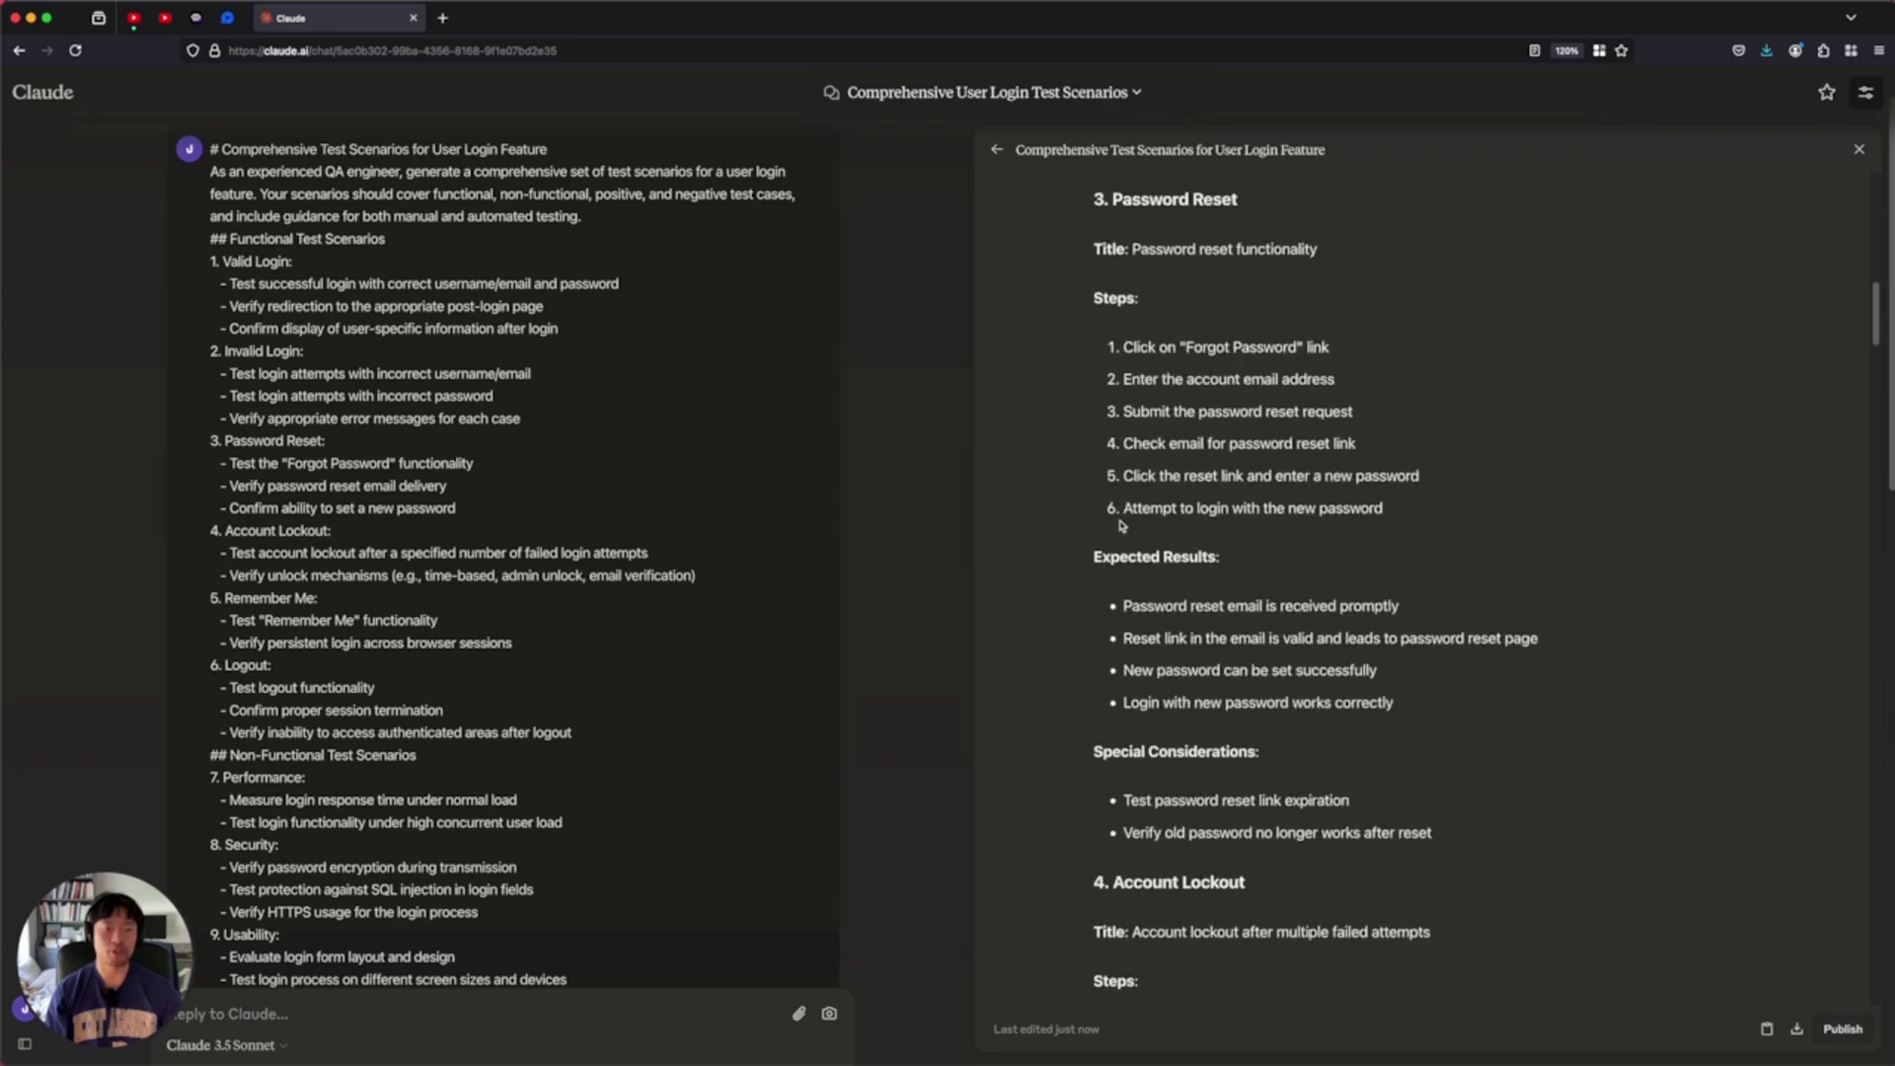
{"action": "scroll", "coordinate": [1122, 523], "scroll_direction": "down", "scroll_amount": 20}
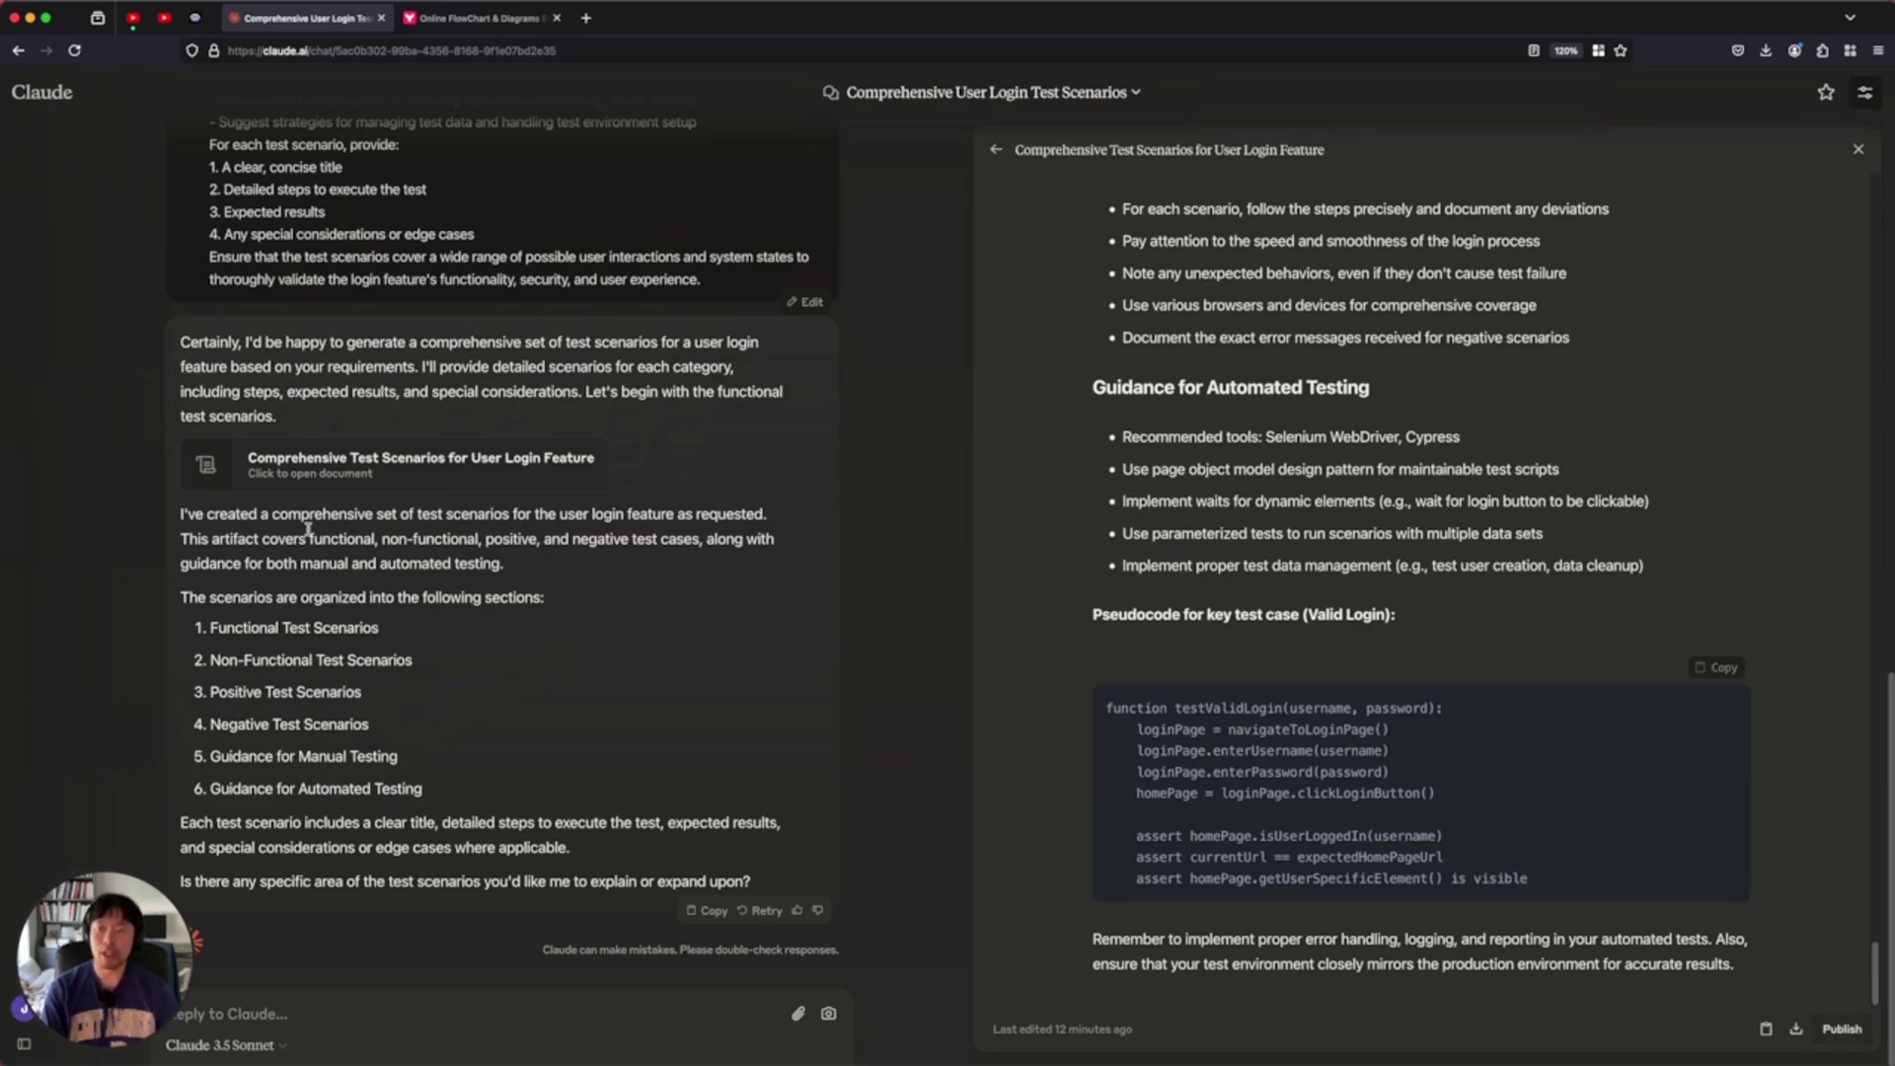
Open the Comprehensive Login Feature Test Scenarios chat and start editing the original prompt
{"action": "mouse_move", "coordinate": [89, 456]}
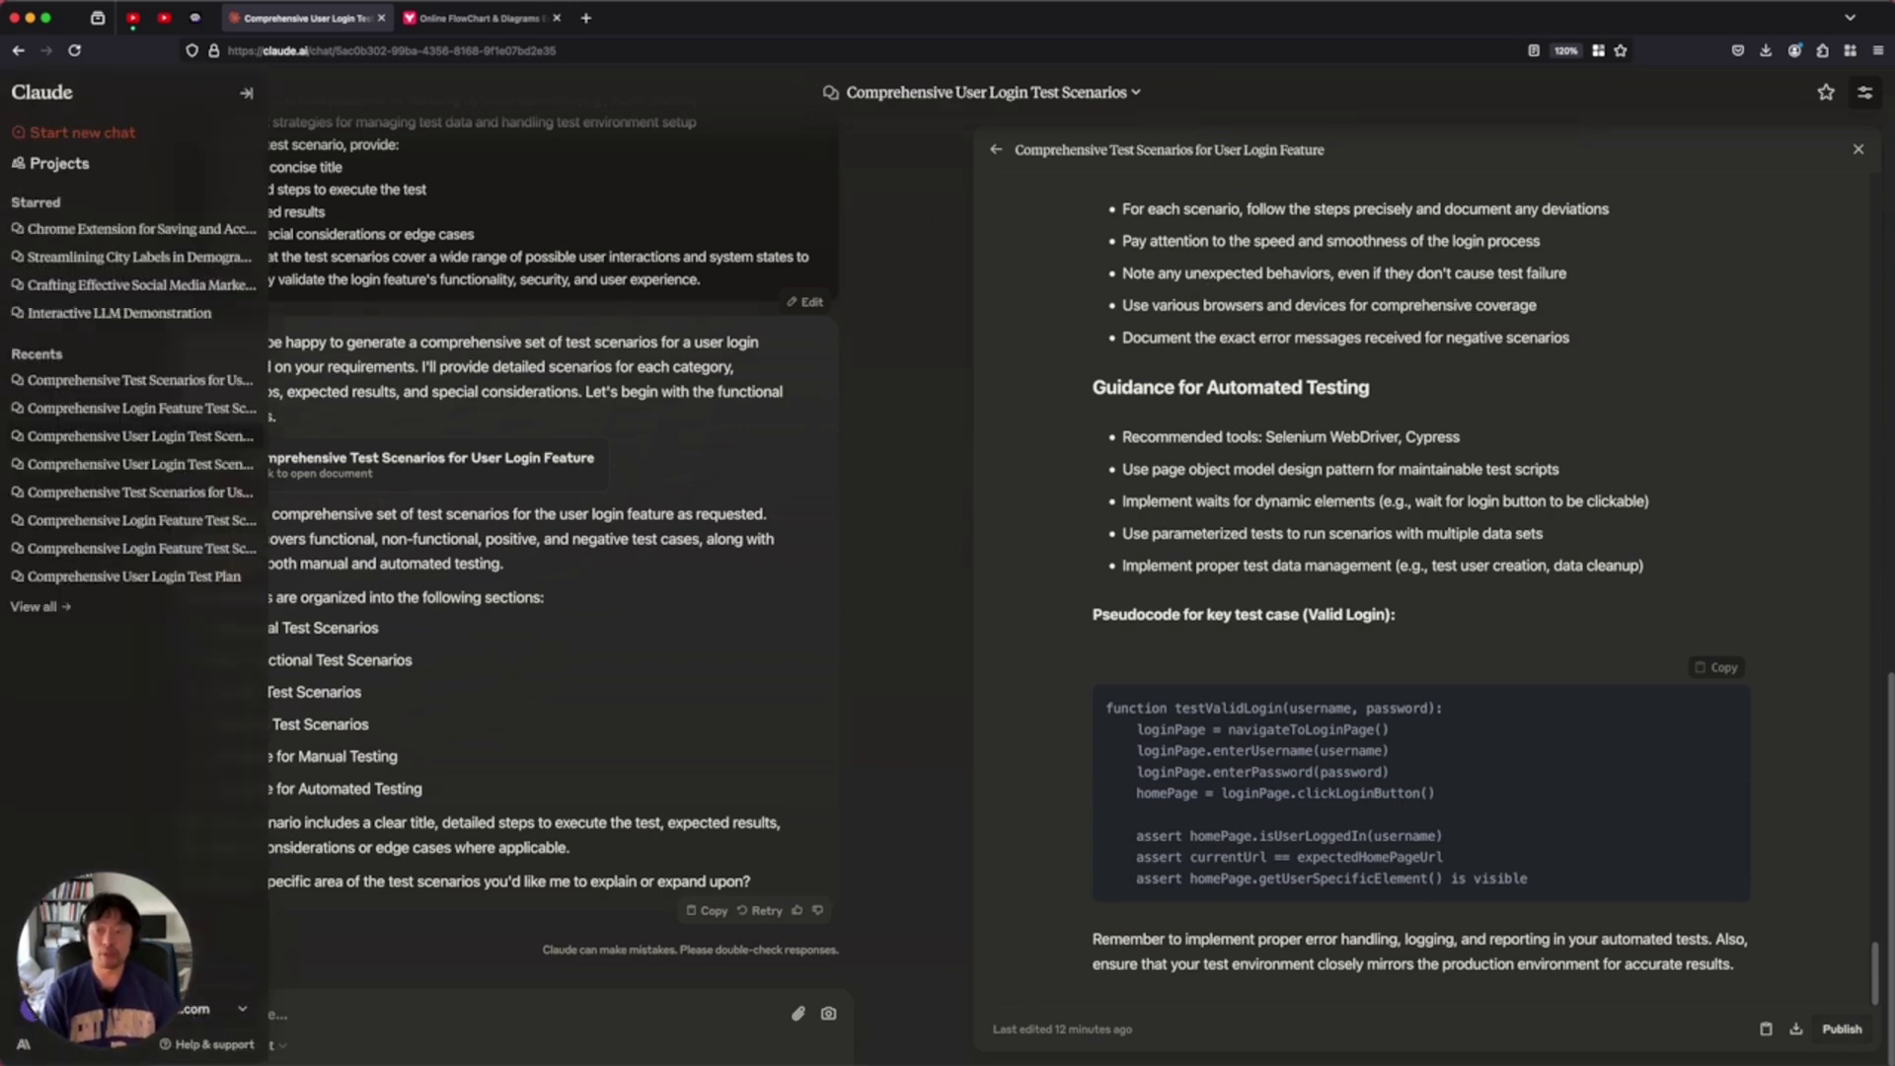
{"action": "left_click", "coordinate": [100, 402]}
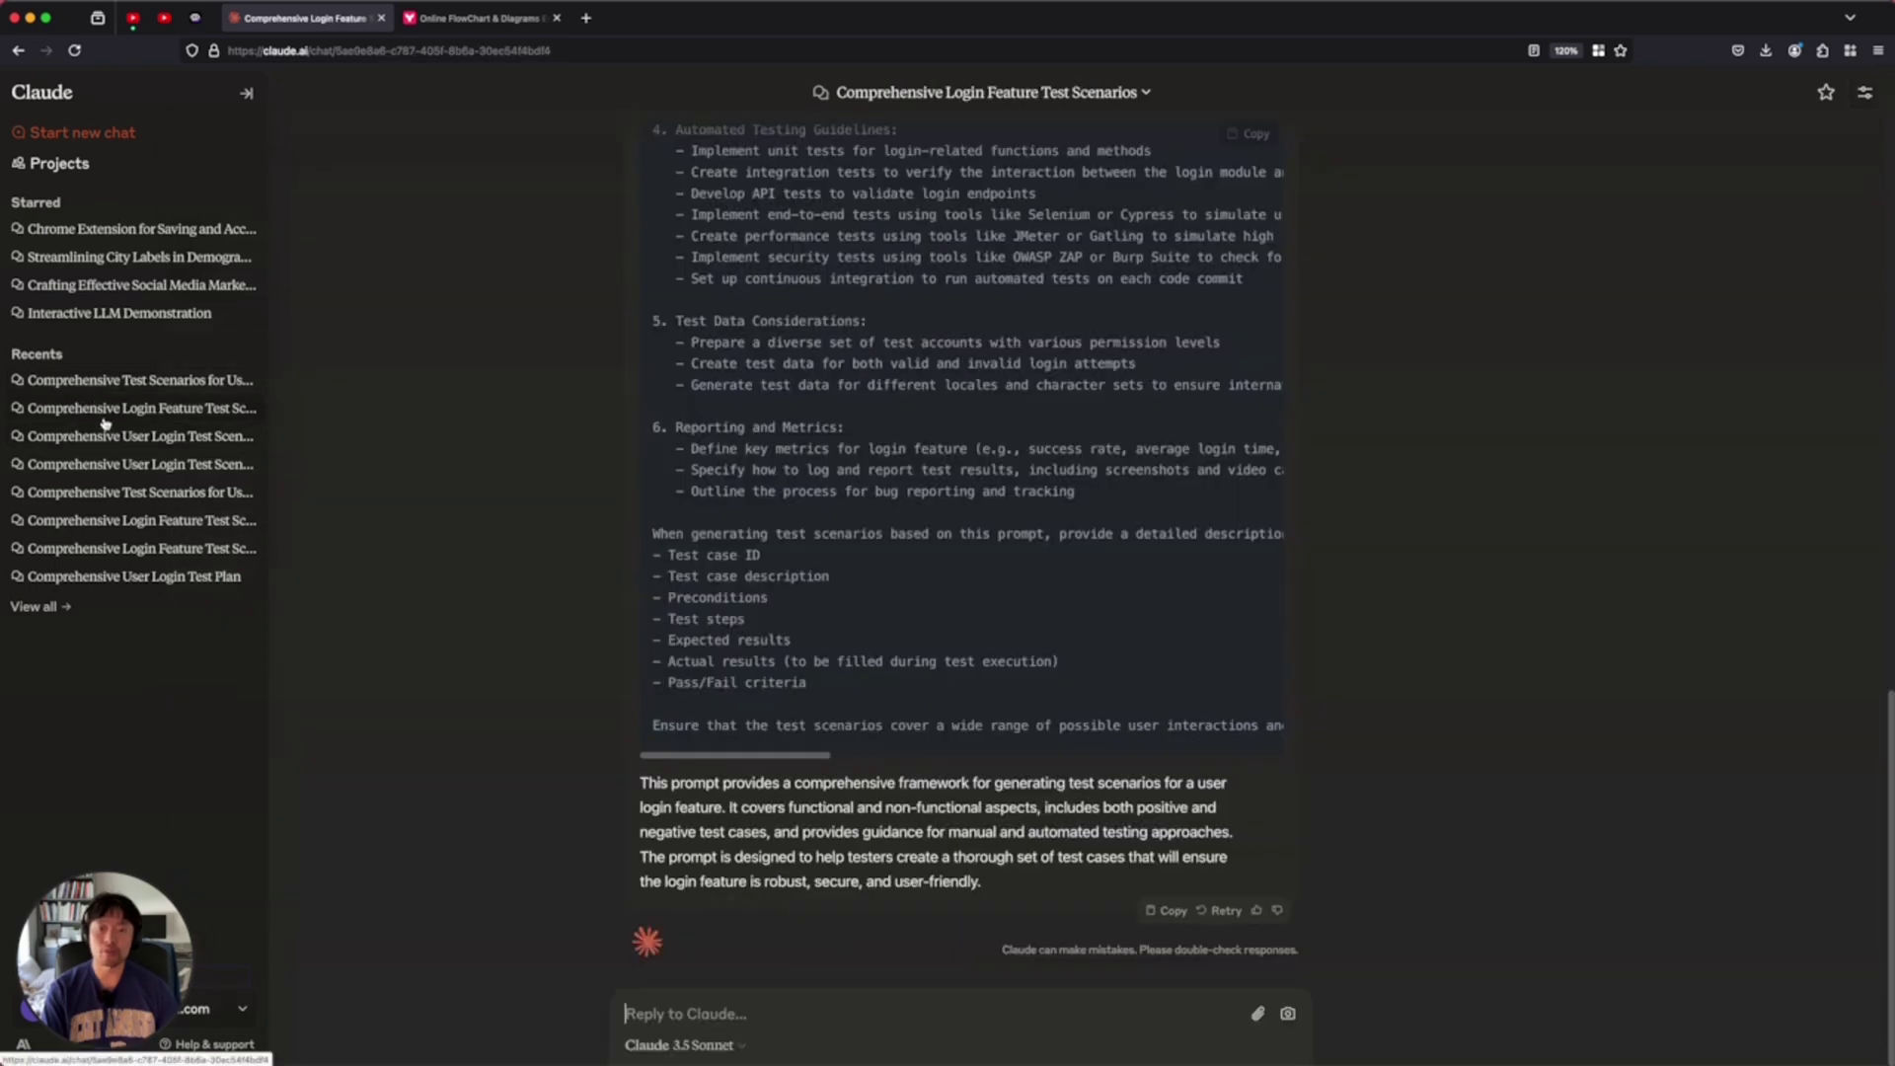
{"action": "scroll", "coordinate": [898, 424], "scroll_direction": "up", "scroll_amount": 15}
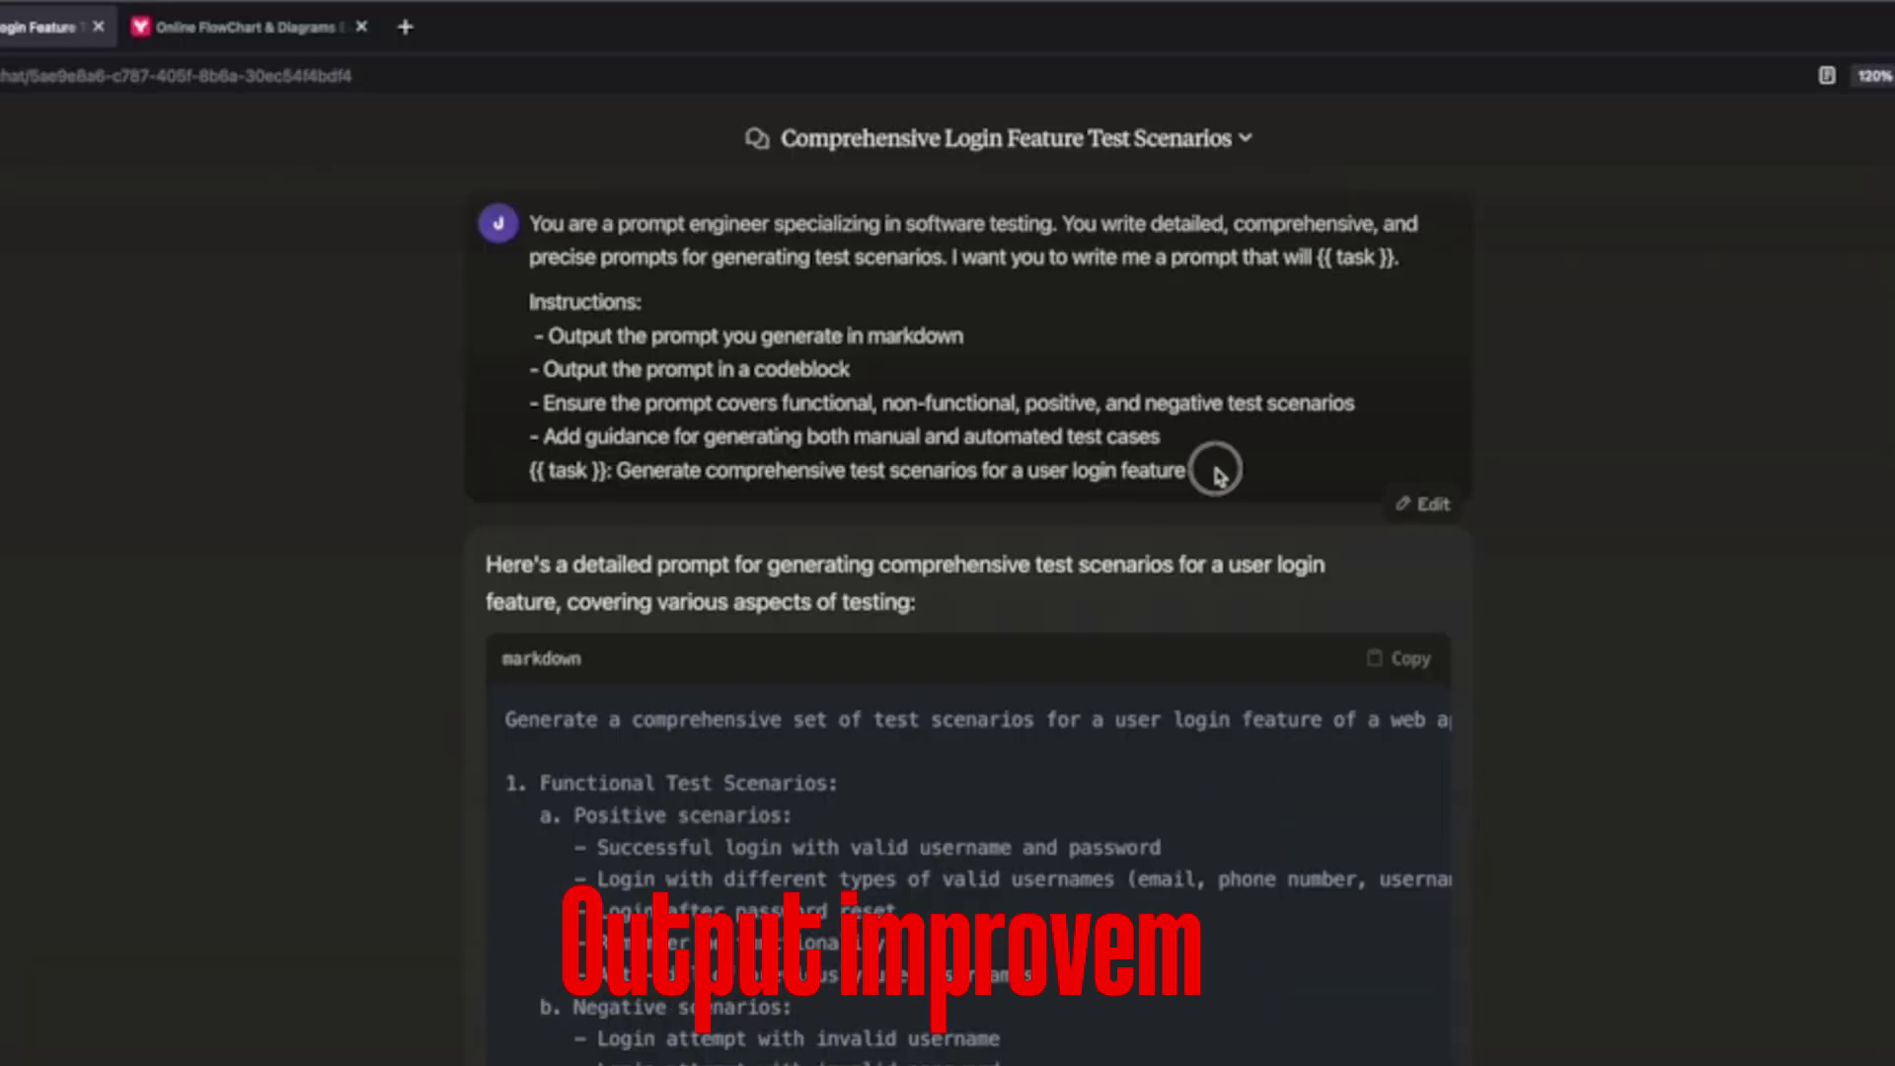
{"action": "left_click_drag", "start_coordinate": [1213, 474], "coordinate": [513, 219]}
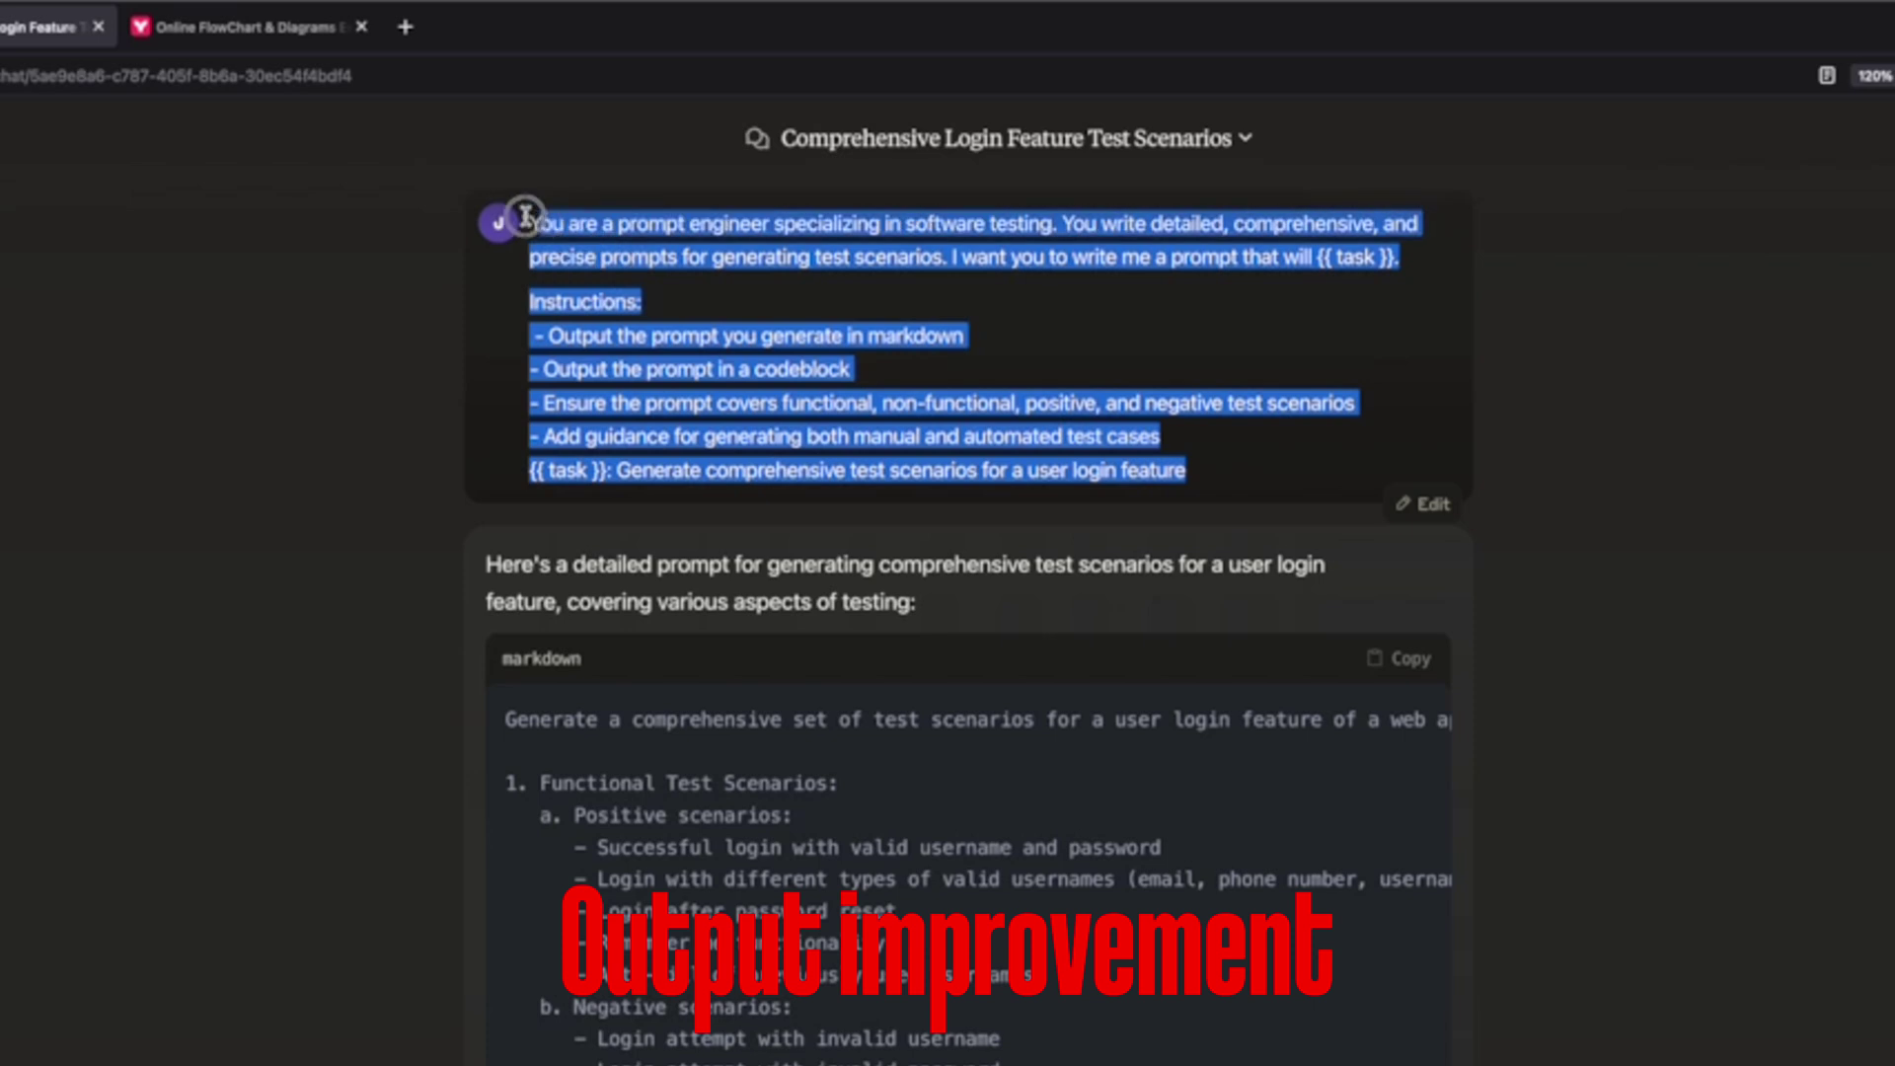
{"action": "left_click", "coordinate": [1433, 505]}
{"action": "scroll", "coordinate": [1277, 449], "scroll_direction": "down", "scroll_amount": 1}
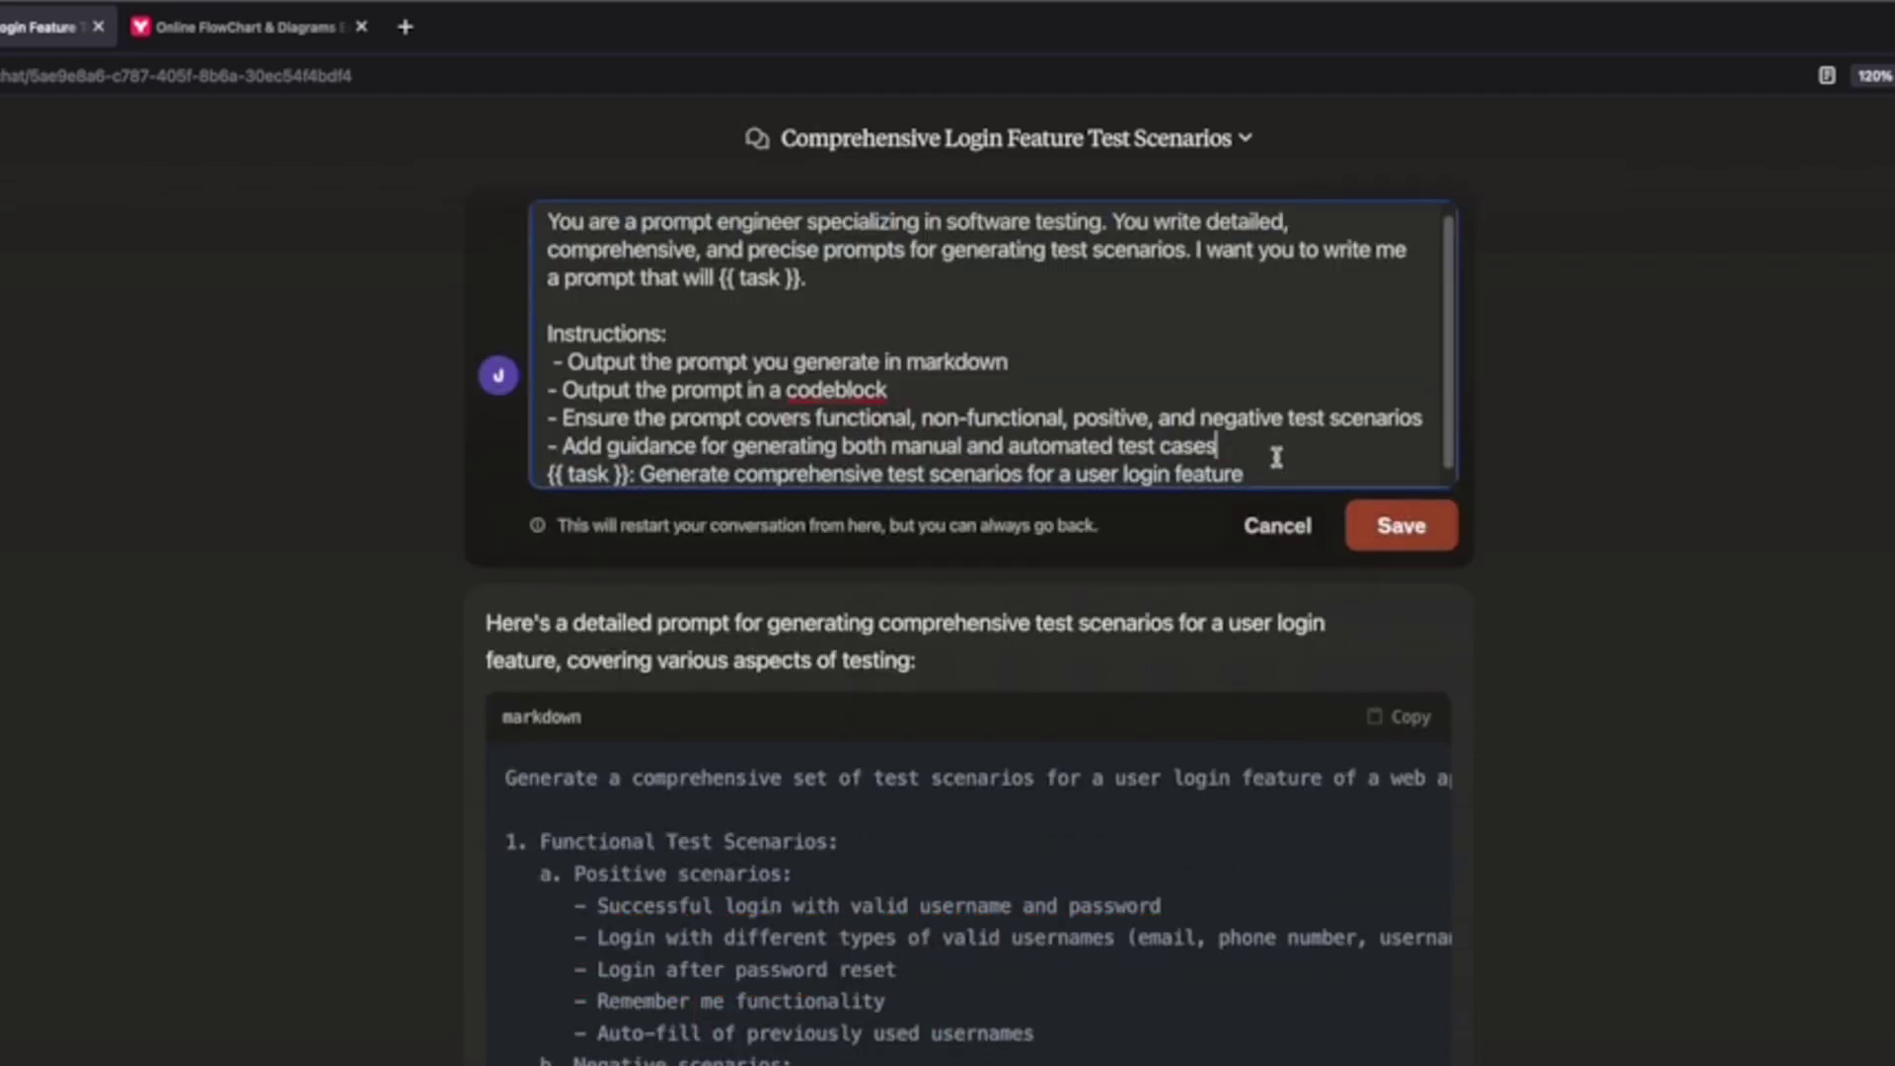
Add the line '- Include visuals like diagram for better understanding' and save to regenerate
{"action": "key", "text": "Return"}
{"action": "key", "text": "Return"}
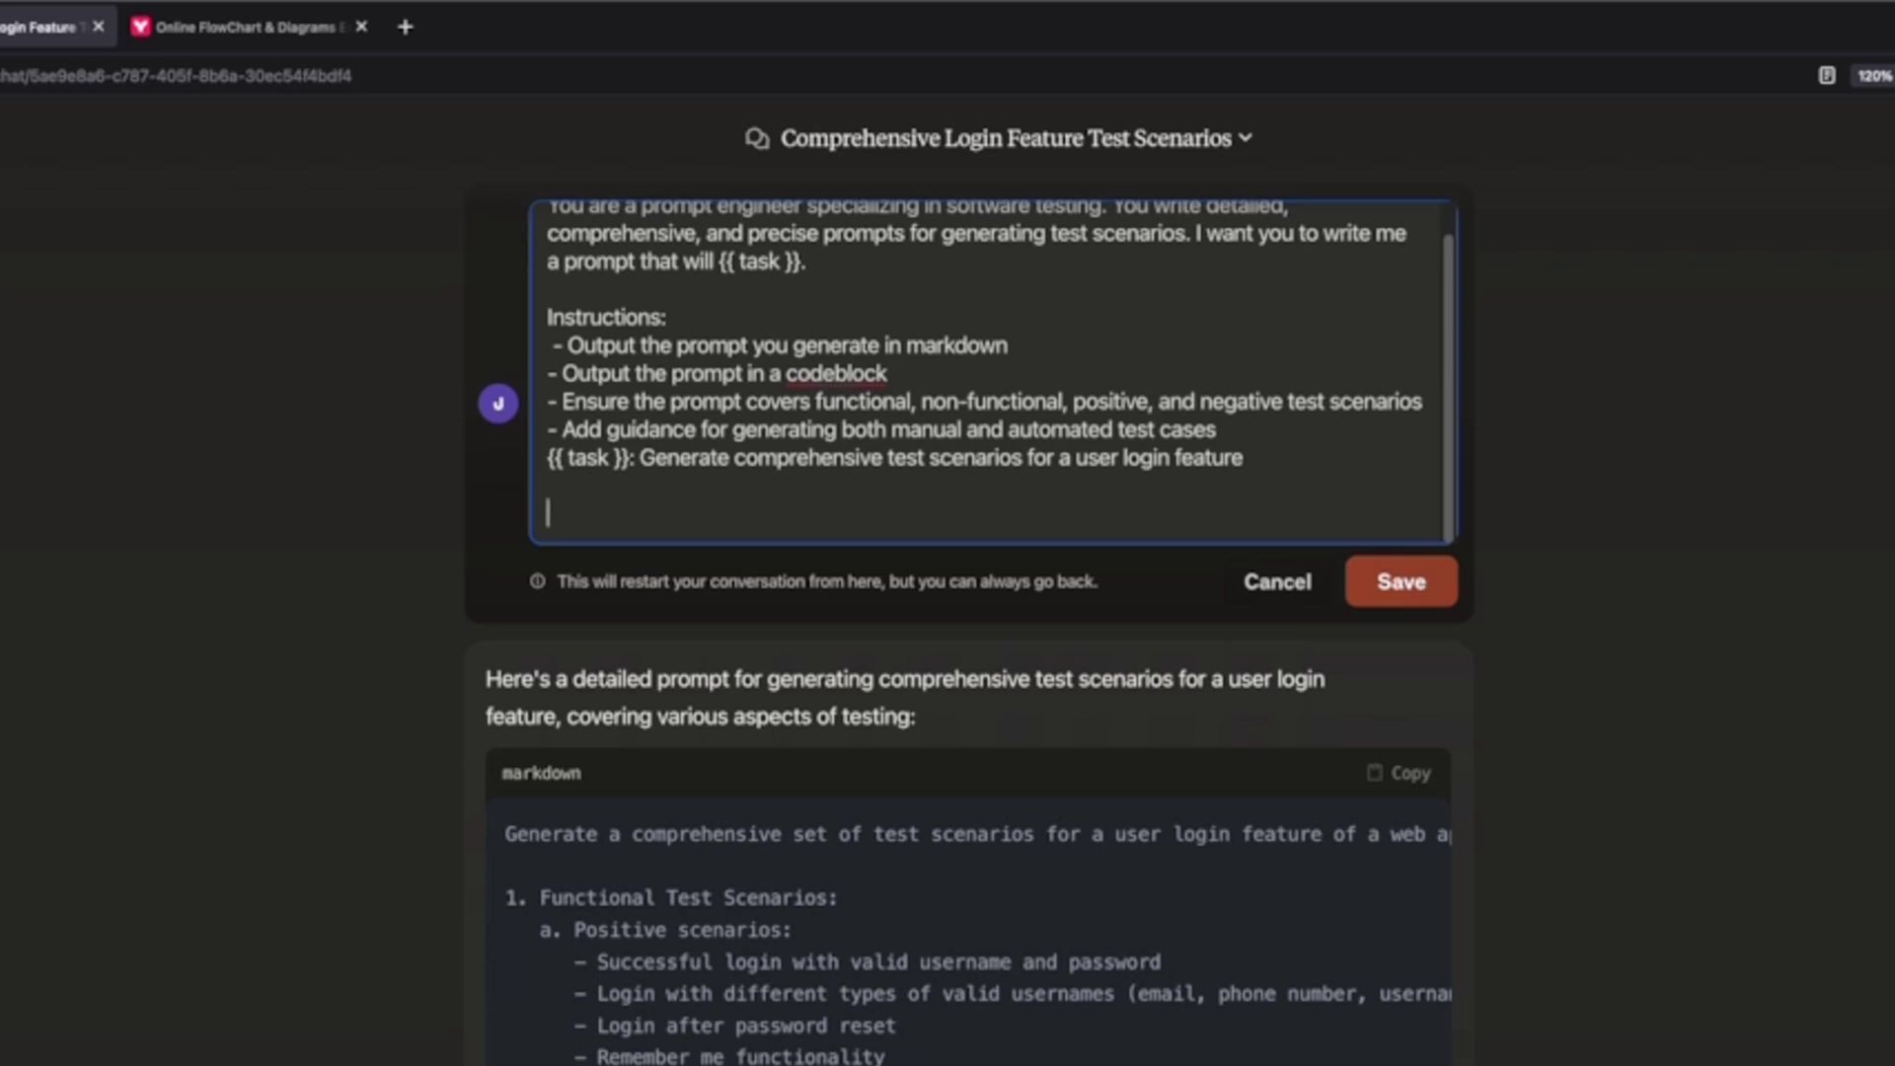
{"action": "type", "text": "- Include visual"}
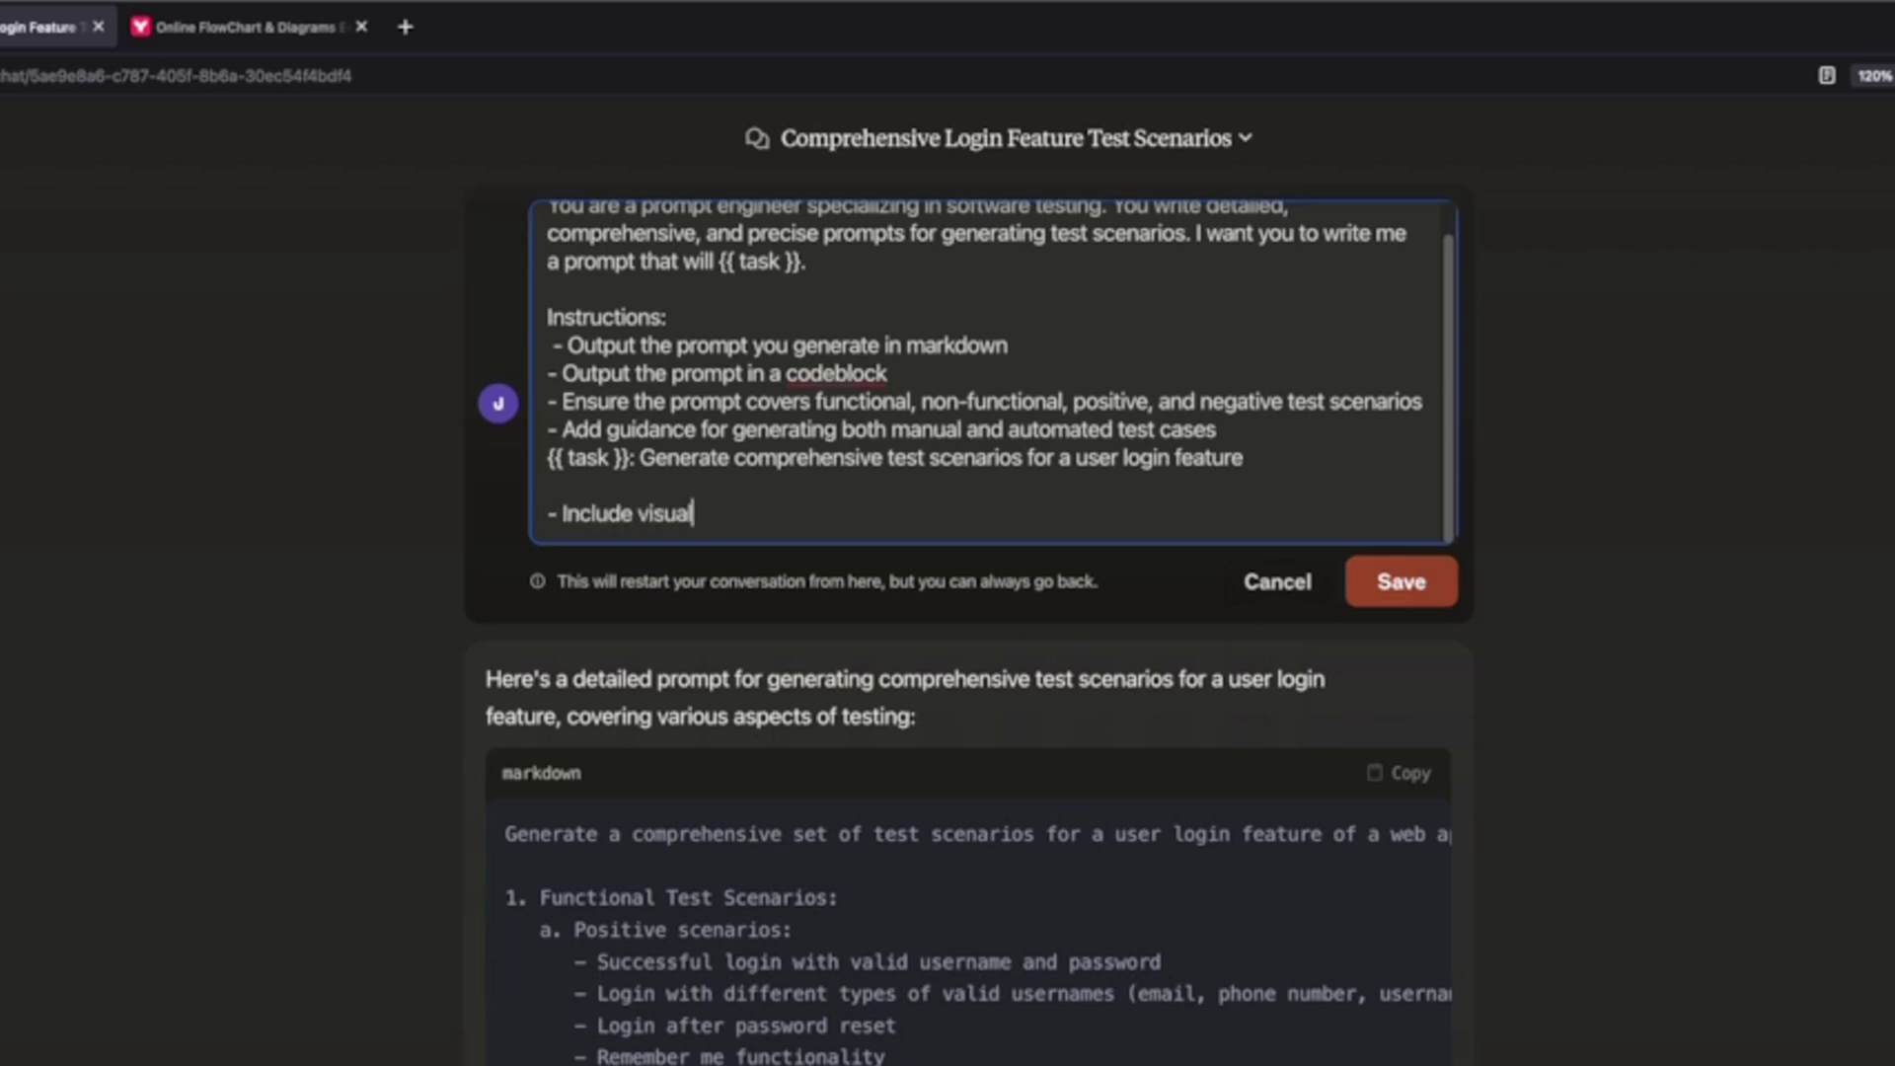
{"action": "type", "text": "s like diagram"}
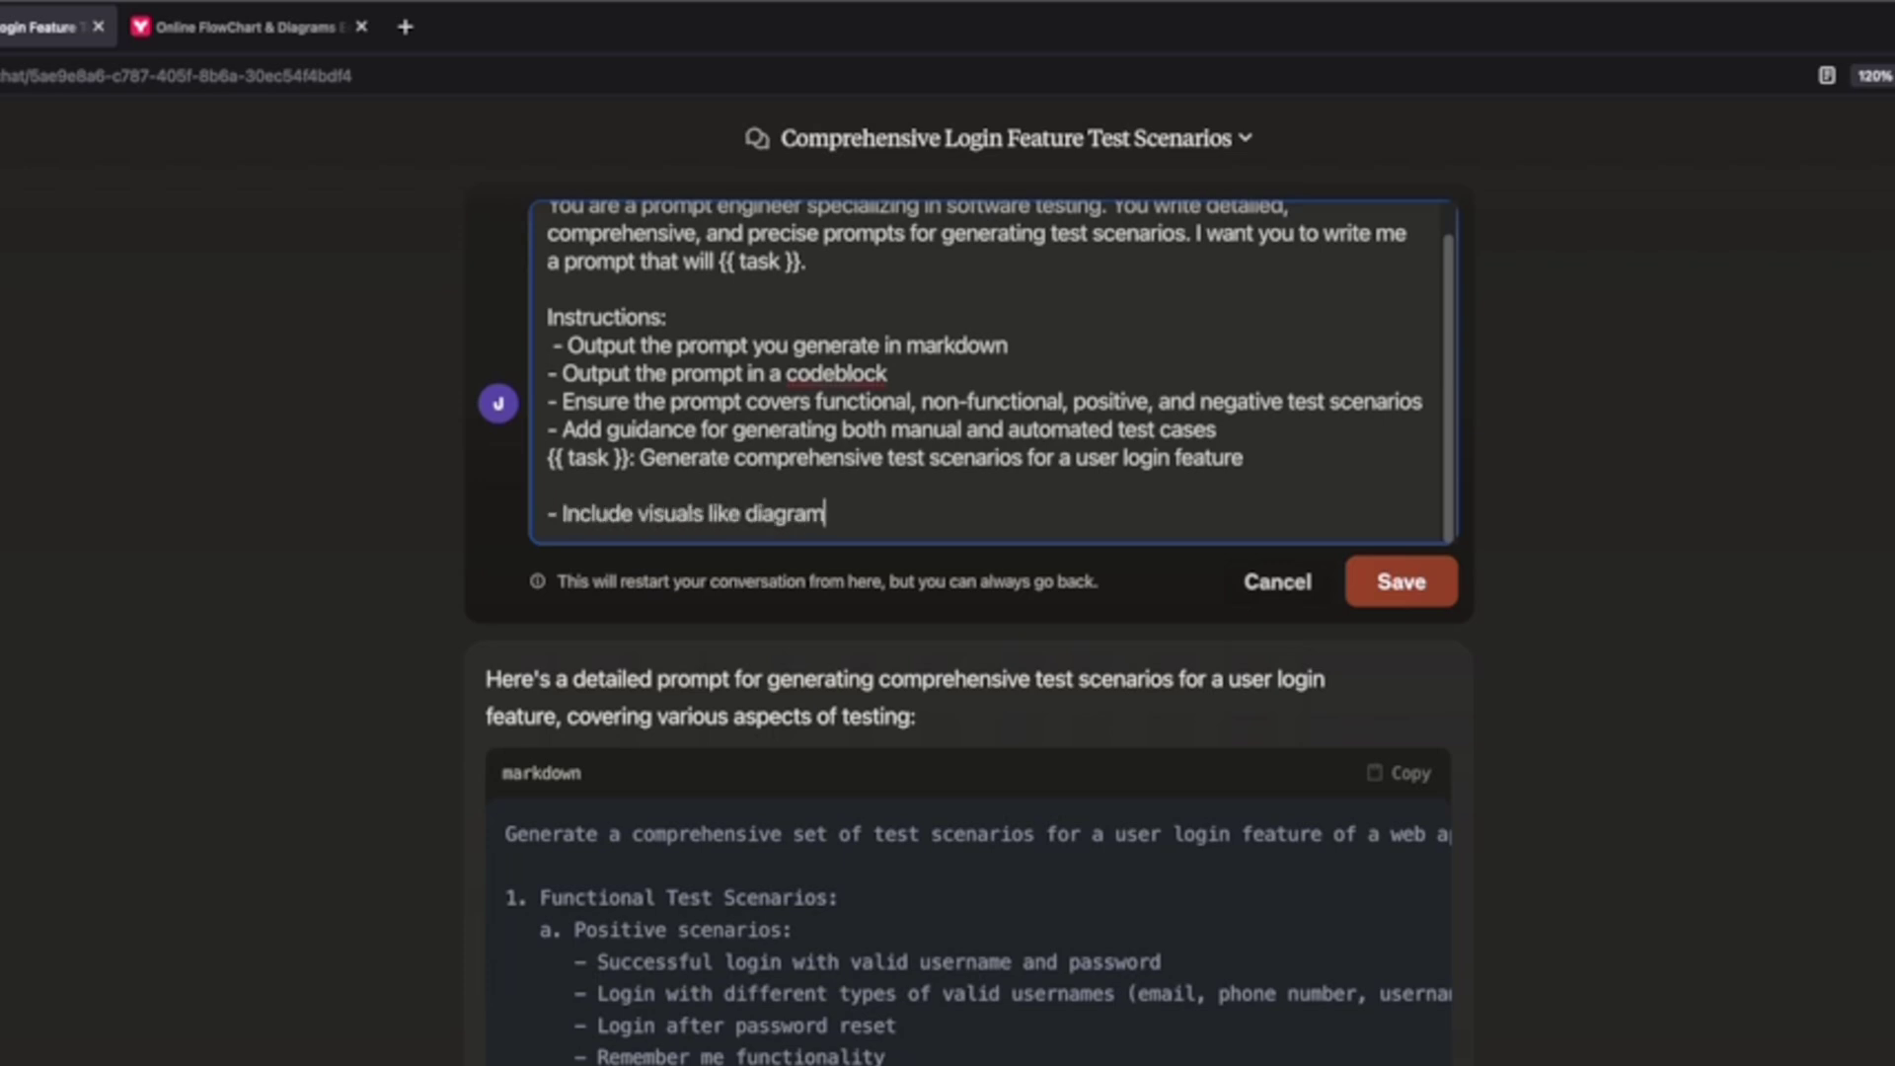
{"action": "type", "text": " for better under"}
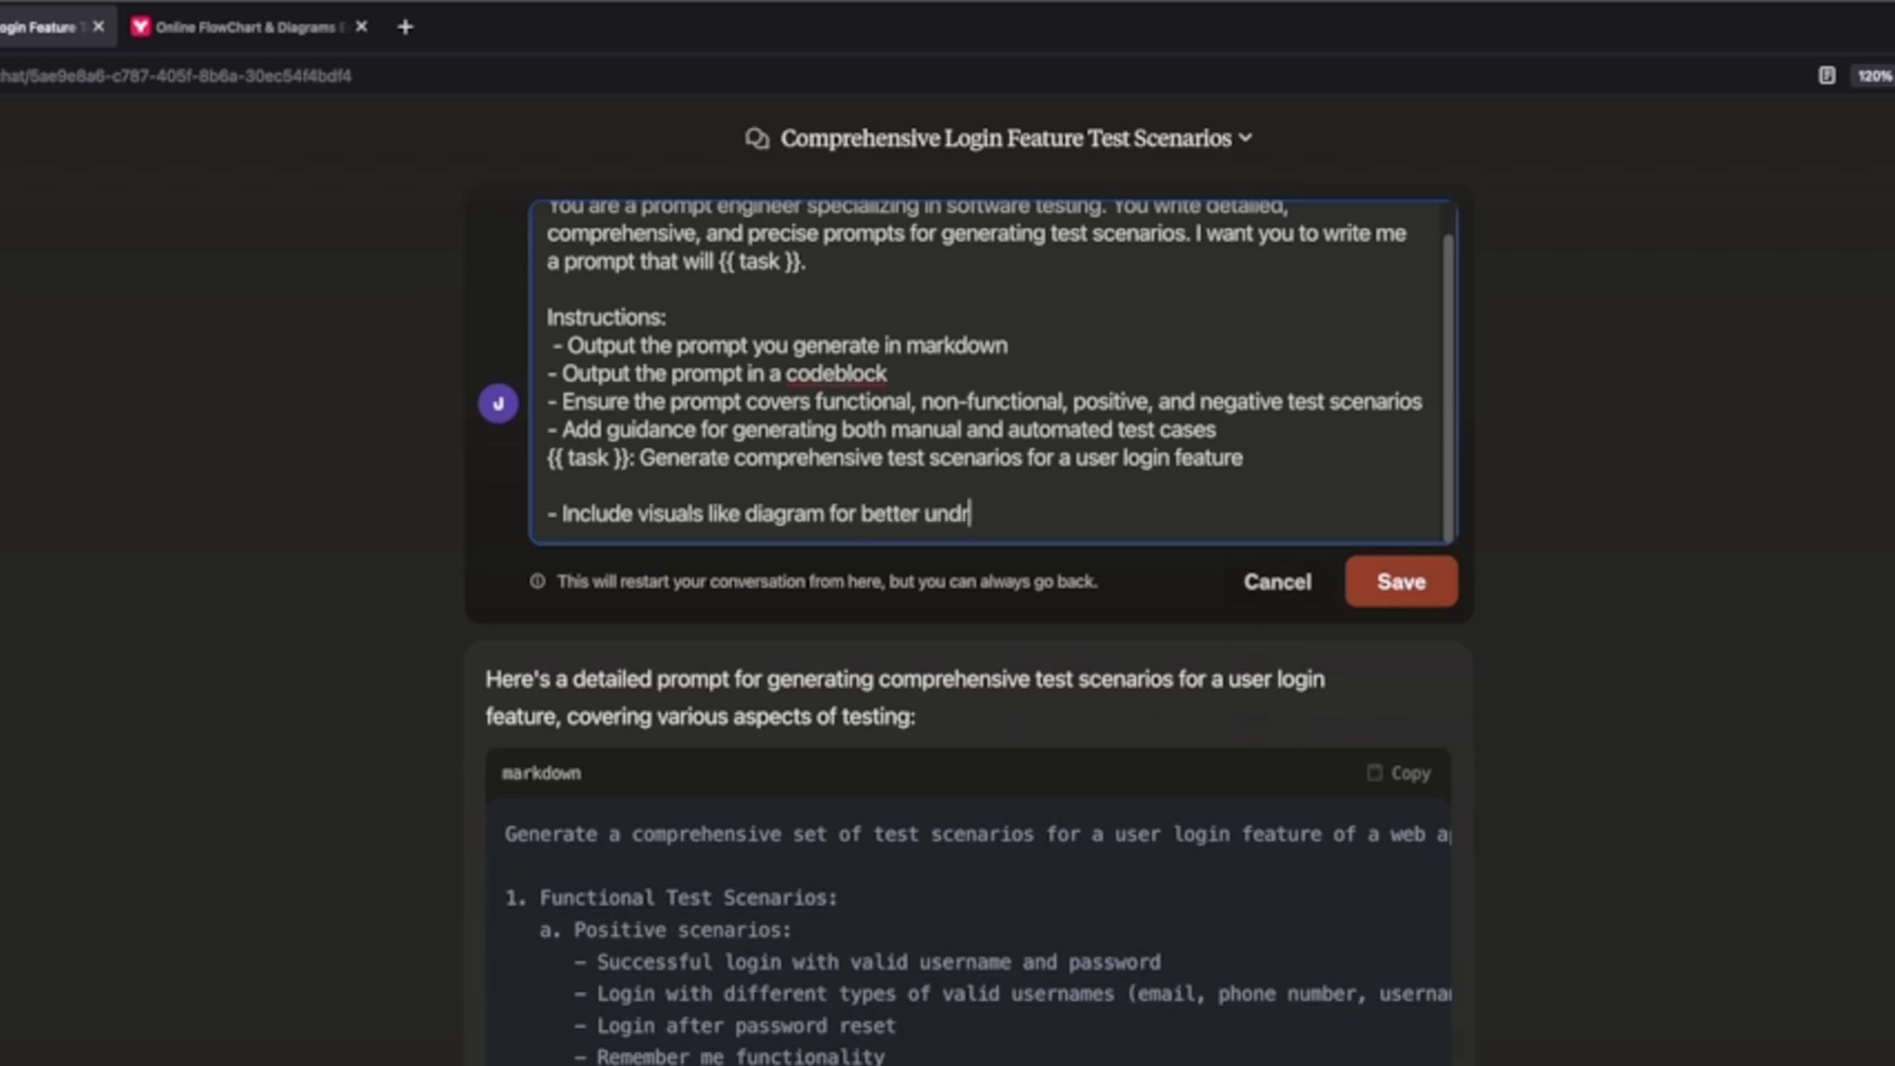
{"action": "key", "text": "BackSpace"}
{"action": "type", "text": "erstadning"}
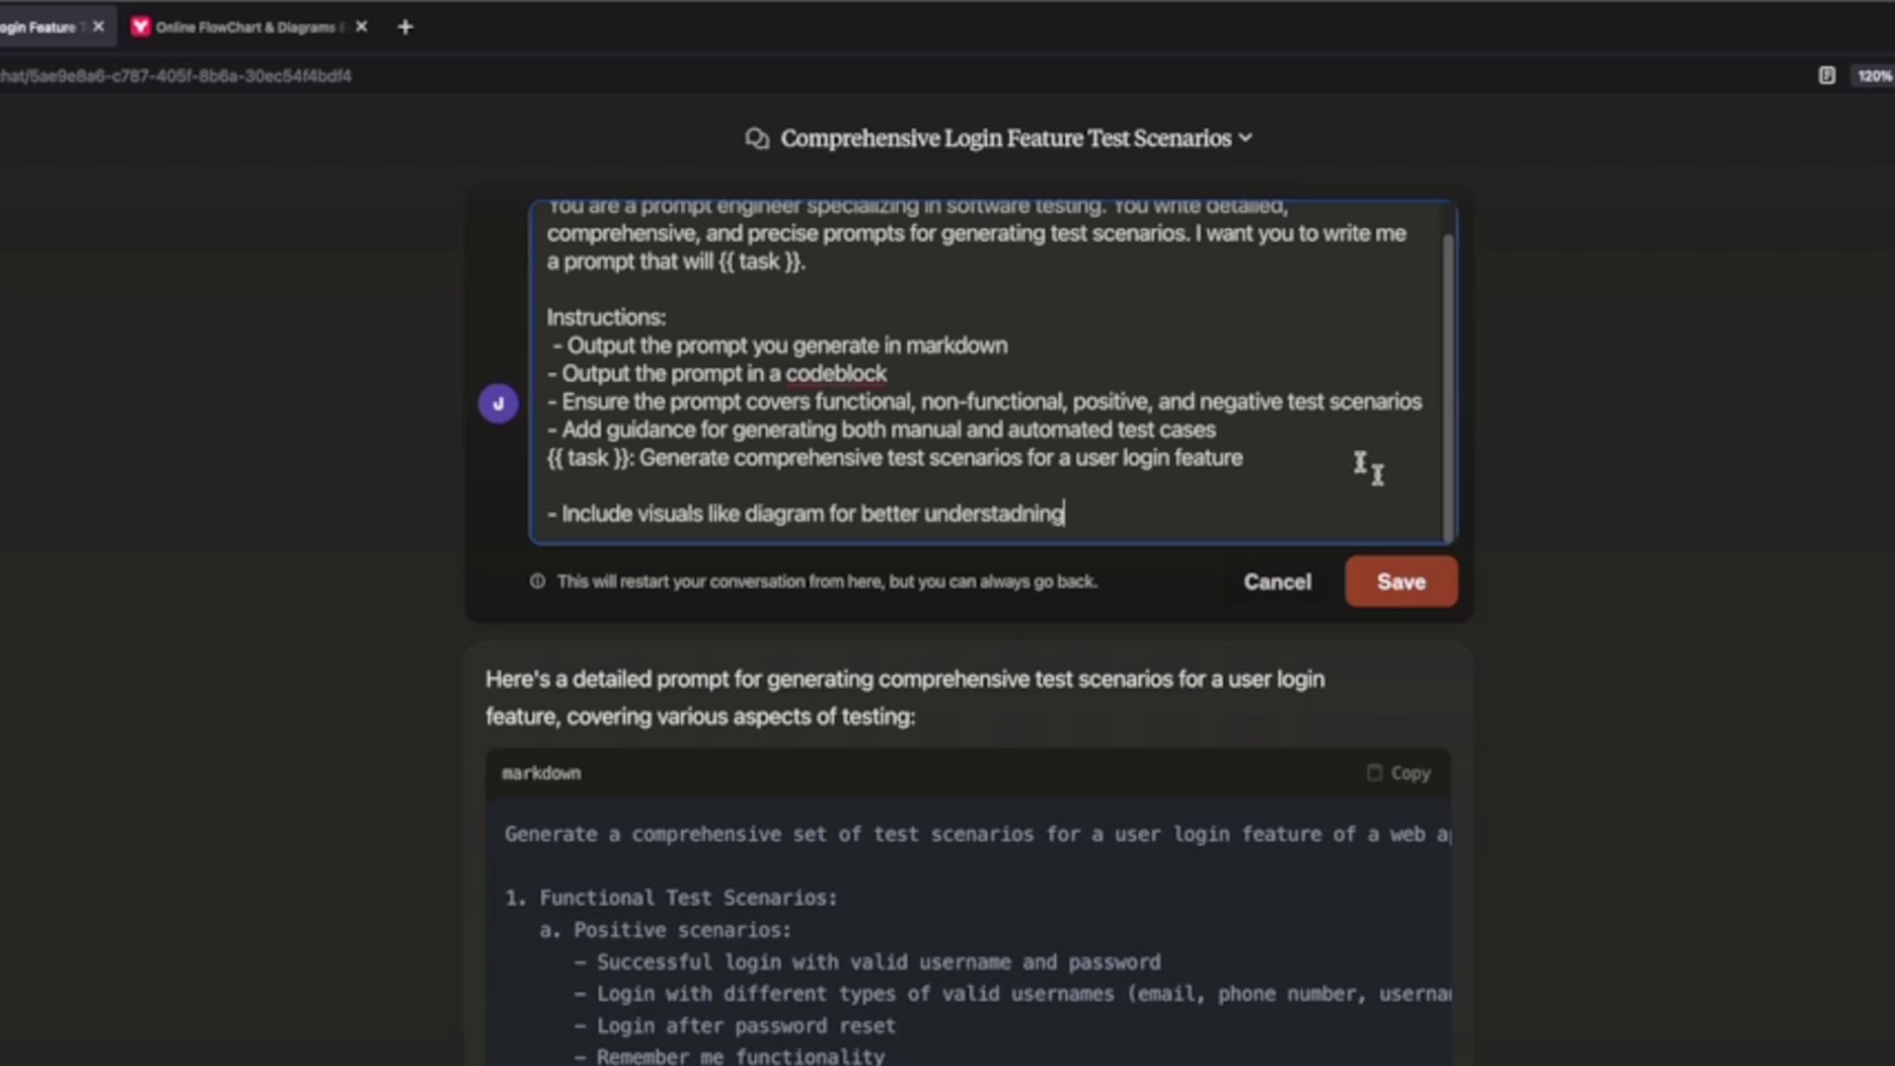
{"action": "key", "text": "BackSpace"}
{"action": "key", "text": "BackSpace"}
{"action": "key", "text": "BackSpace"}
{"action": "key", "text": "BackSpace"}
{"action": "type", "text": "ing"}
{"action": "left_click", "coordinate": [1421, 590]}
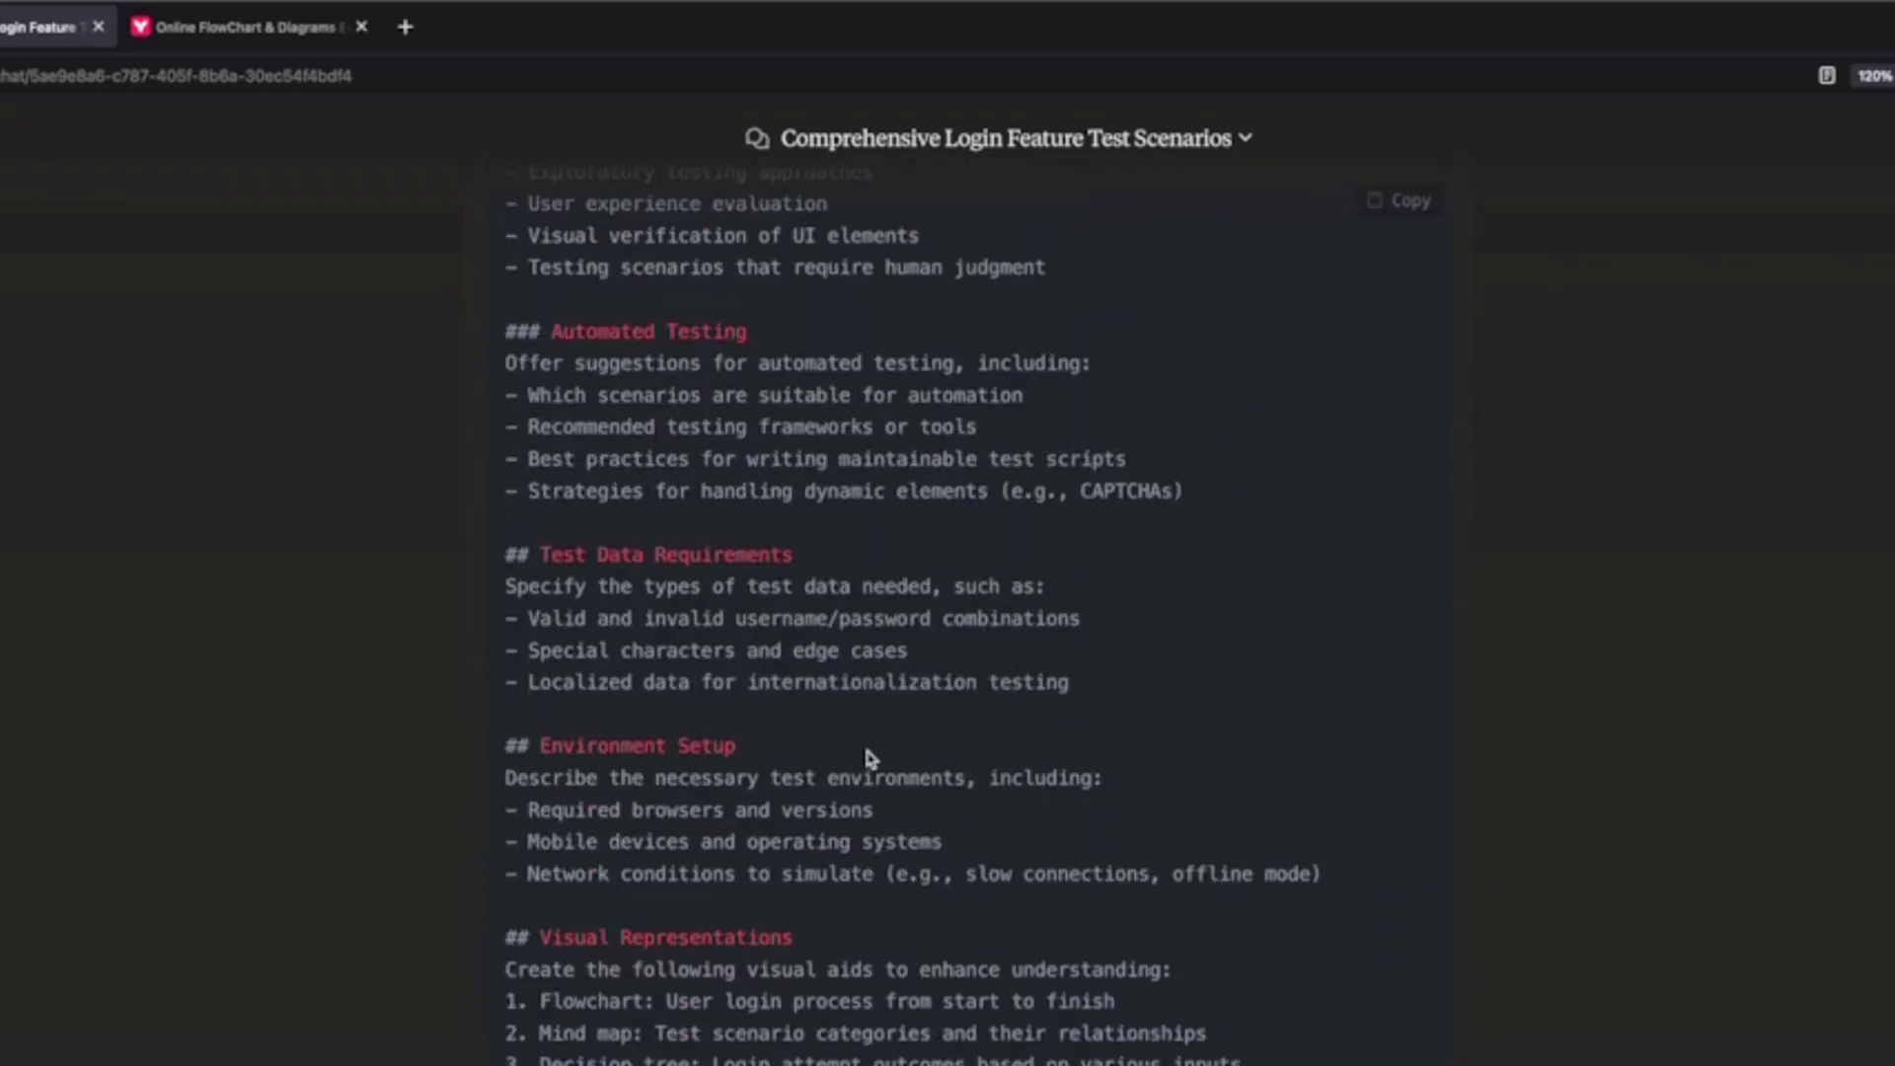
{"action": "scroll", "coordinate": [867, 750], "scroll_direction": "down", "scroll_amount": 4}
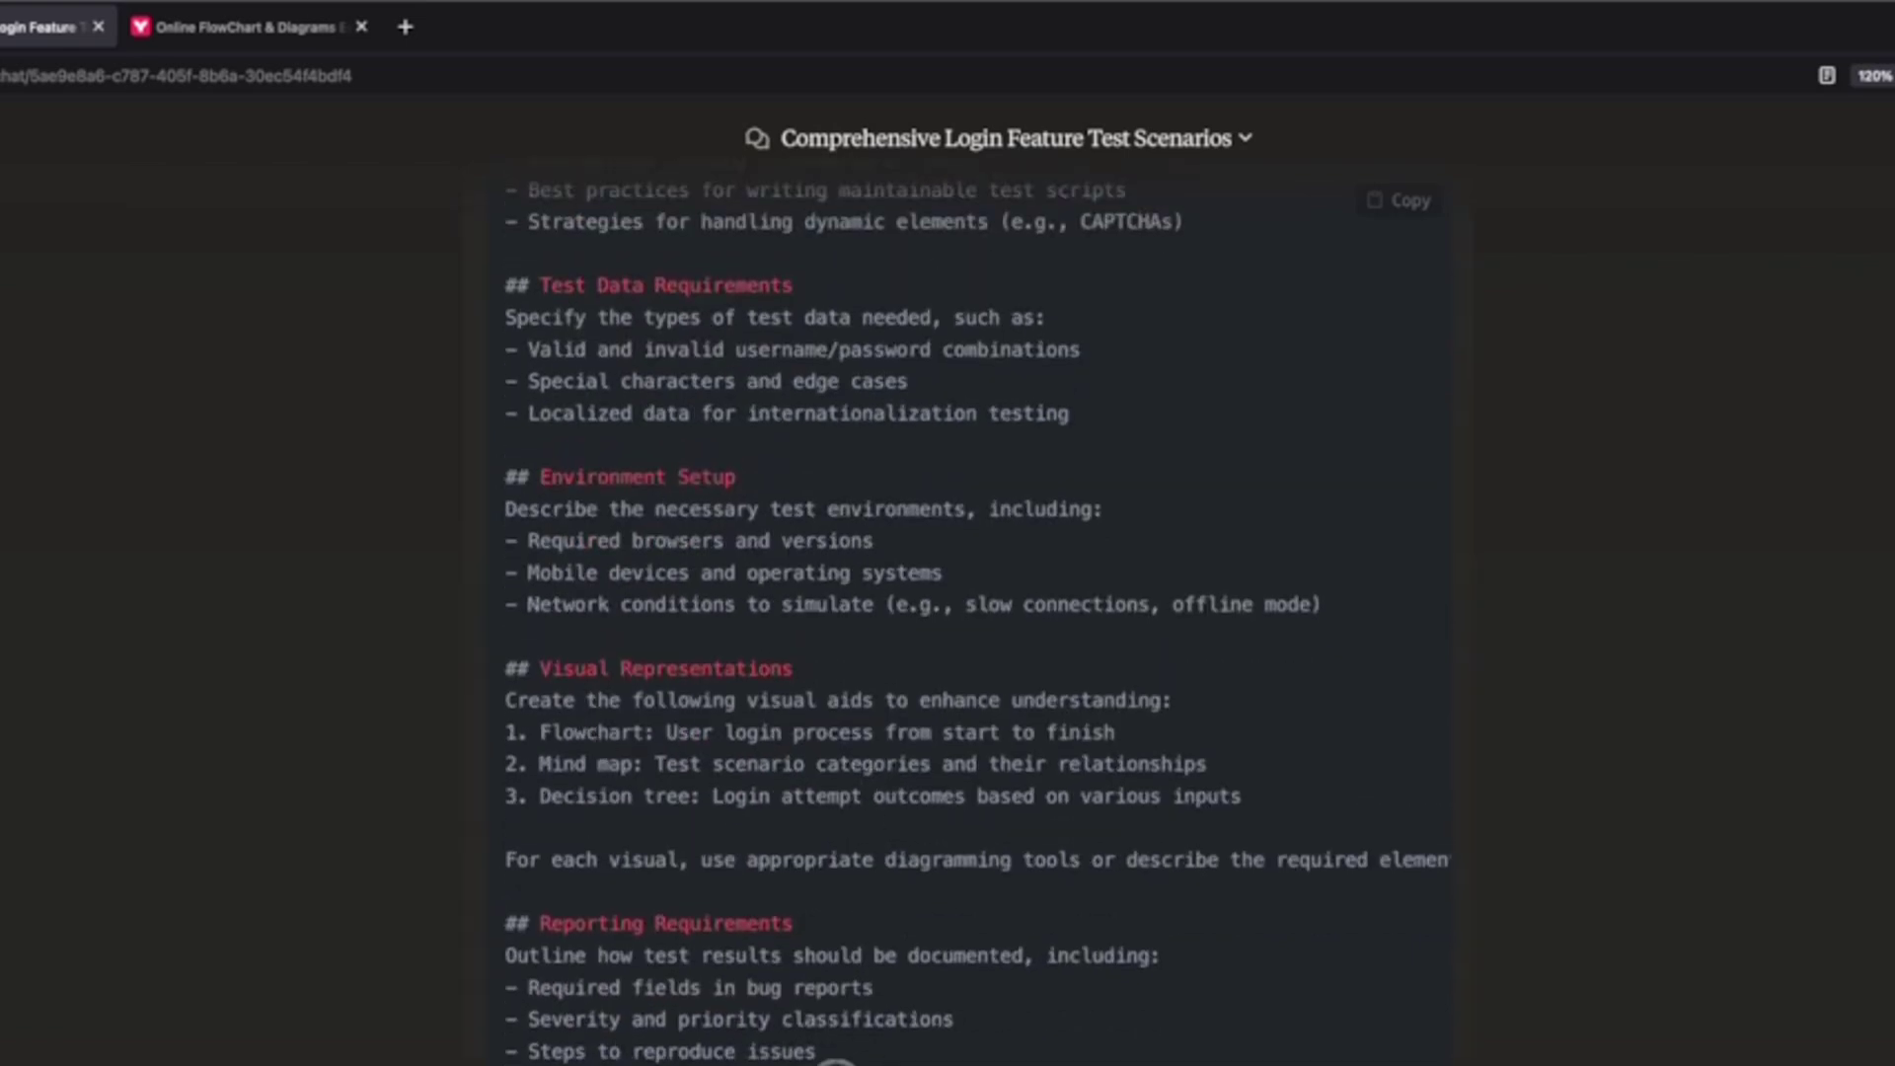
Copy the regenerated login test prompt with its flowchart, mind map and decision tree section
{"action": "left_click_drag", "start_coordinate": [836, 1062], "coordinate": [597, 986]}
{"action": "scroll", "coordinate": [597, 977], "scroll_direction": "down", "scroll_amount": 4}
{"action": "scroll", "coordinate": [597, 972], "scroll_direction": "up", "scroll_amount": 8}
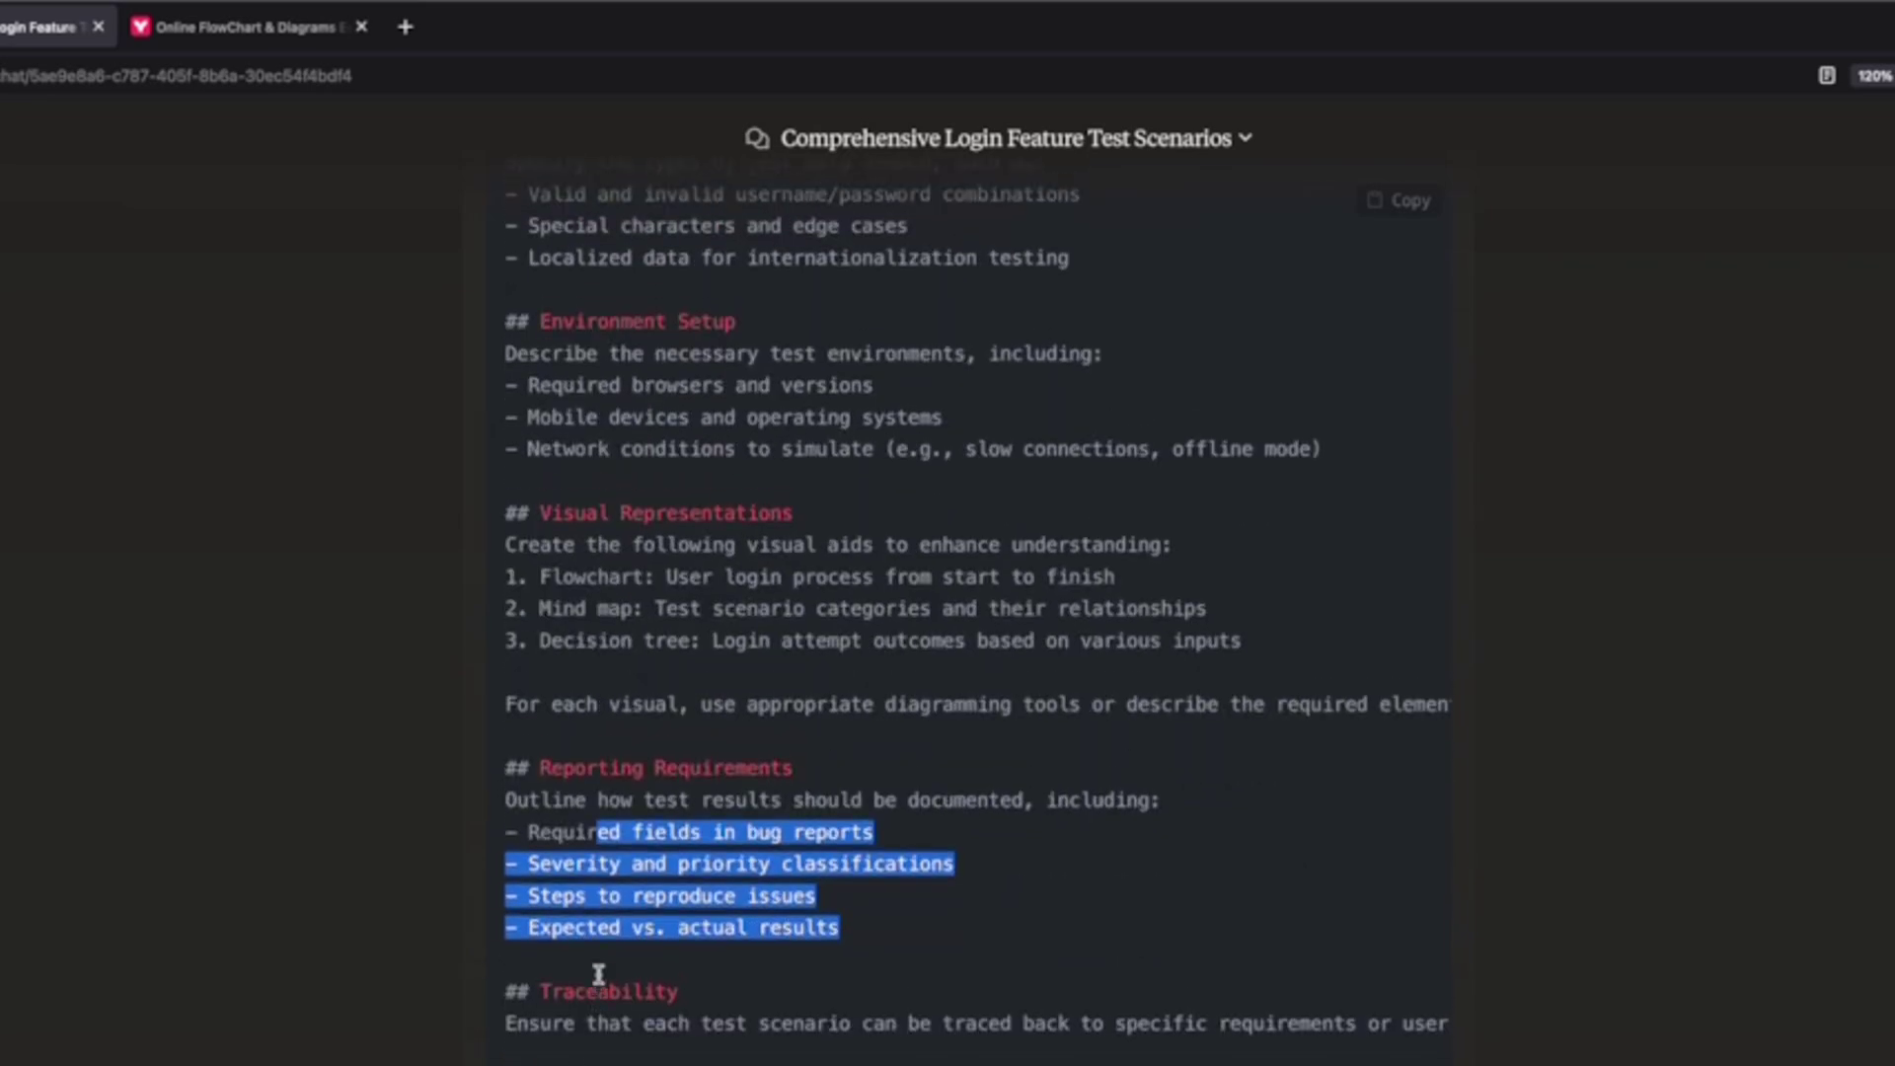
{"action": "scroll", "coordinate": [620, 868], "scroll_direction": "up", "scroll_amount": 10}
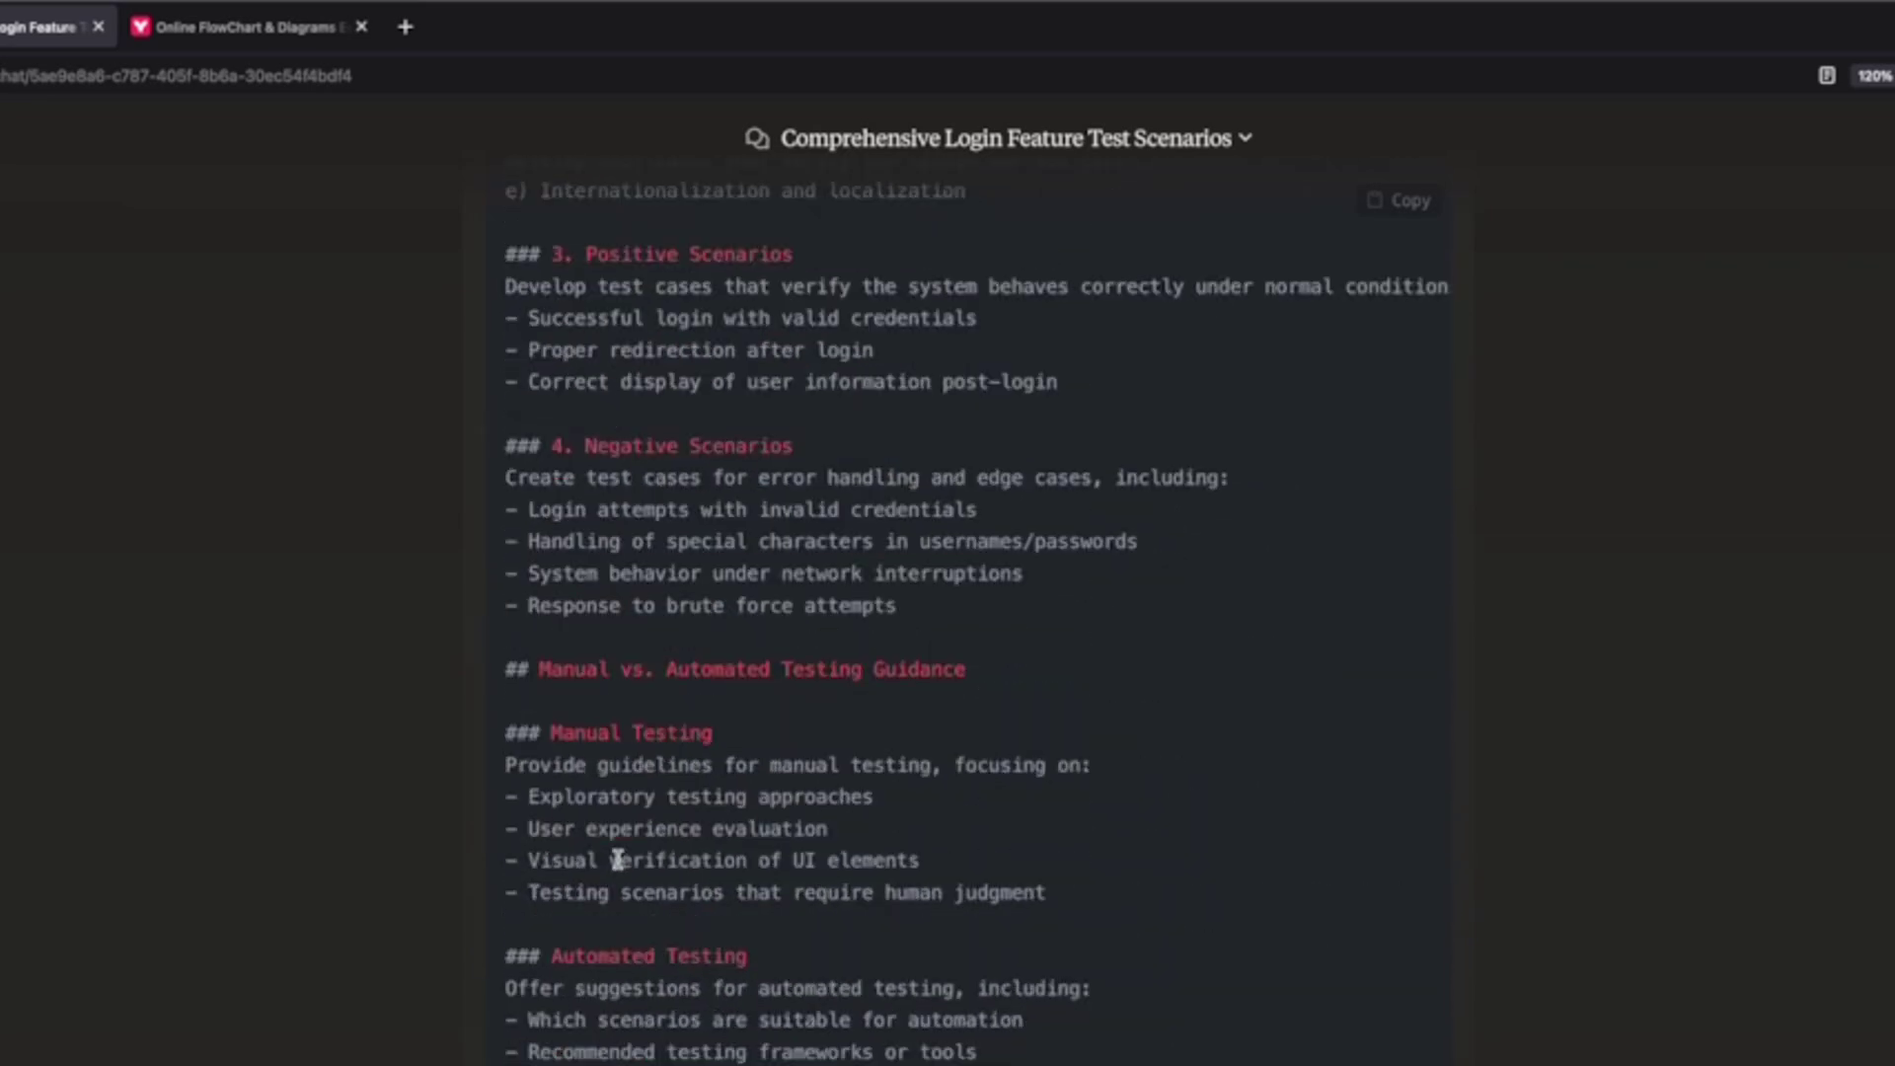
{"action": "left_click", "coordinate": [1392, 397]}
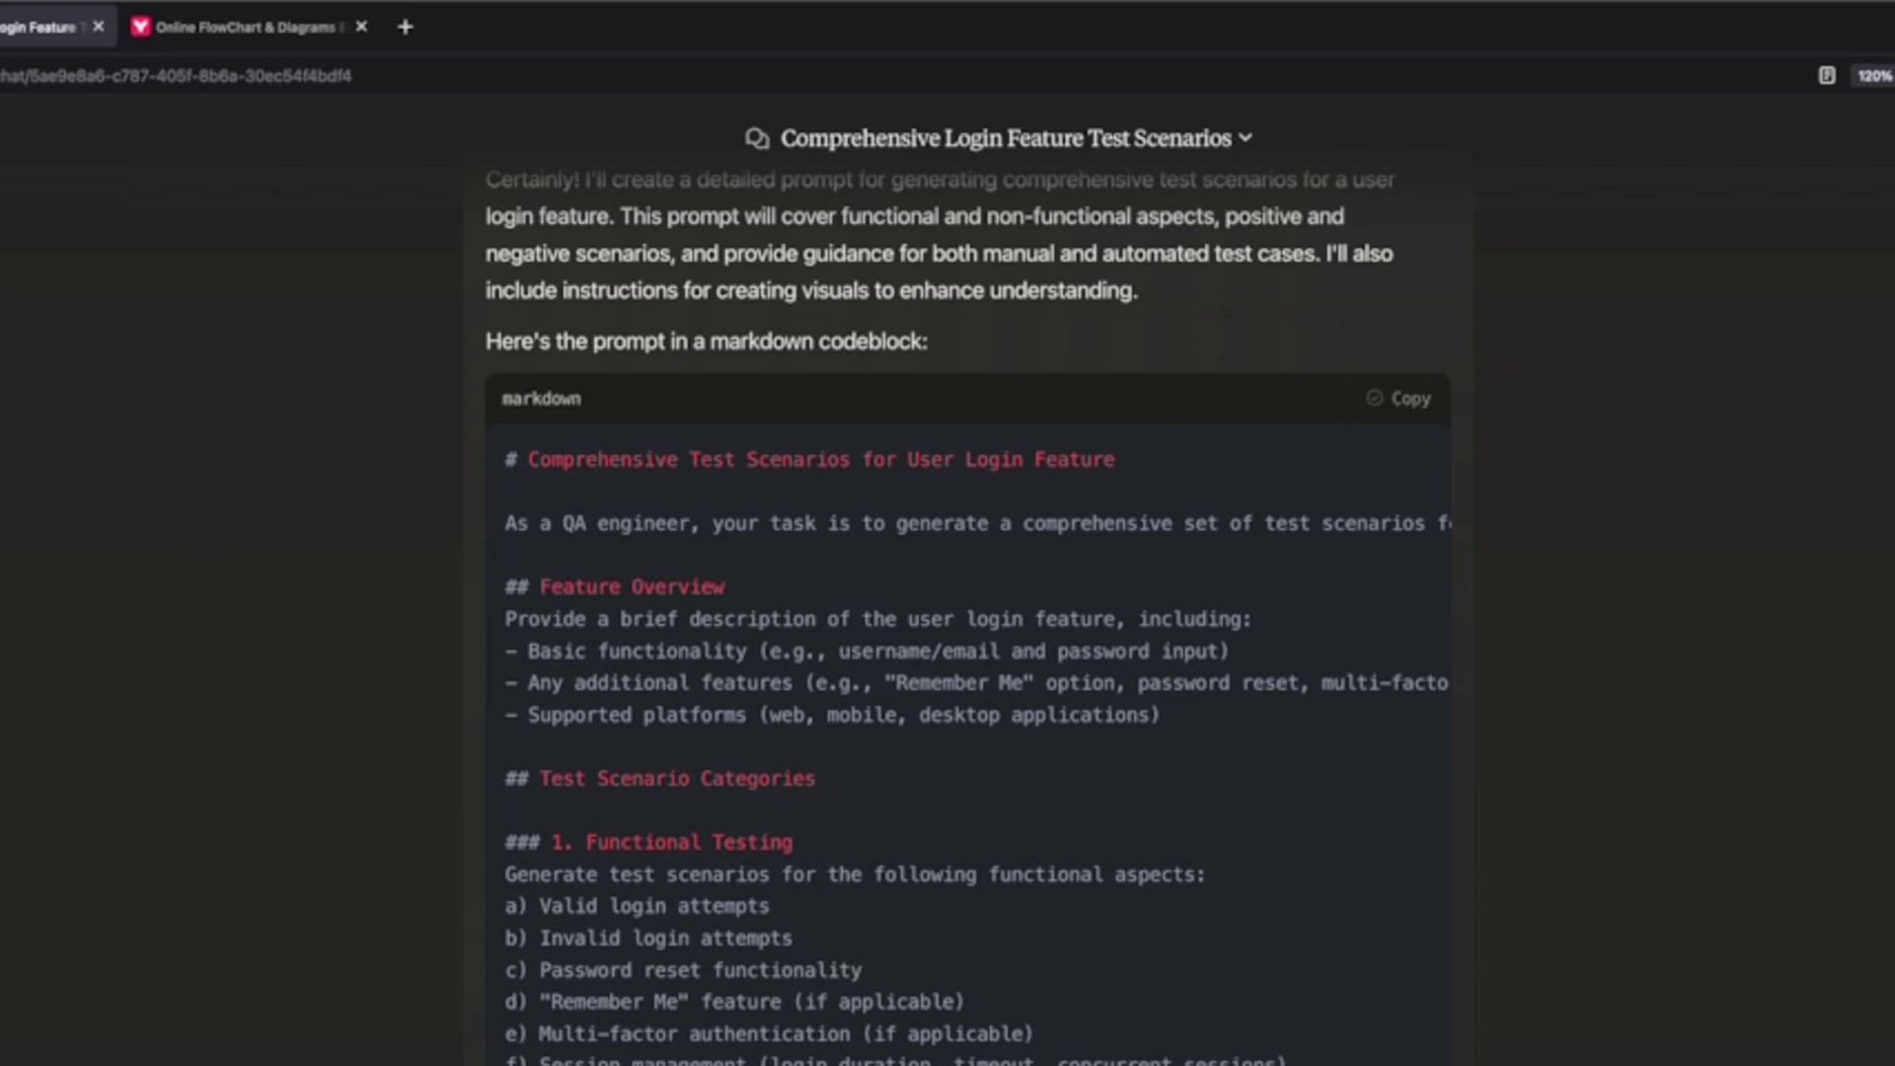
Send the copied login test prompt in a new Claude chat
{"action": "key", "text": "ctrl+k"}
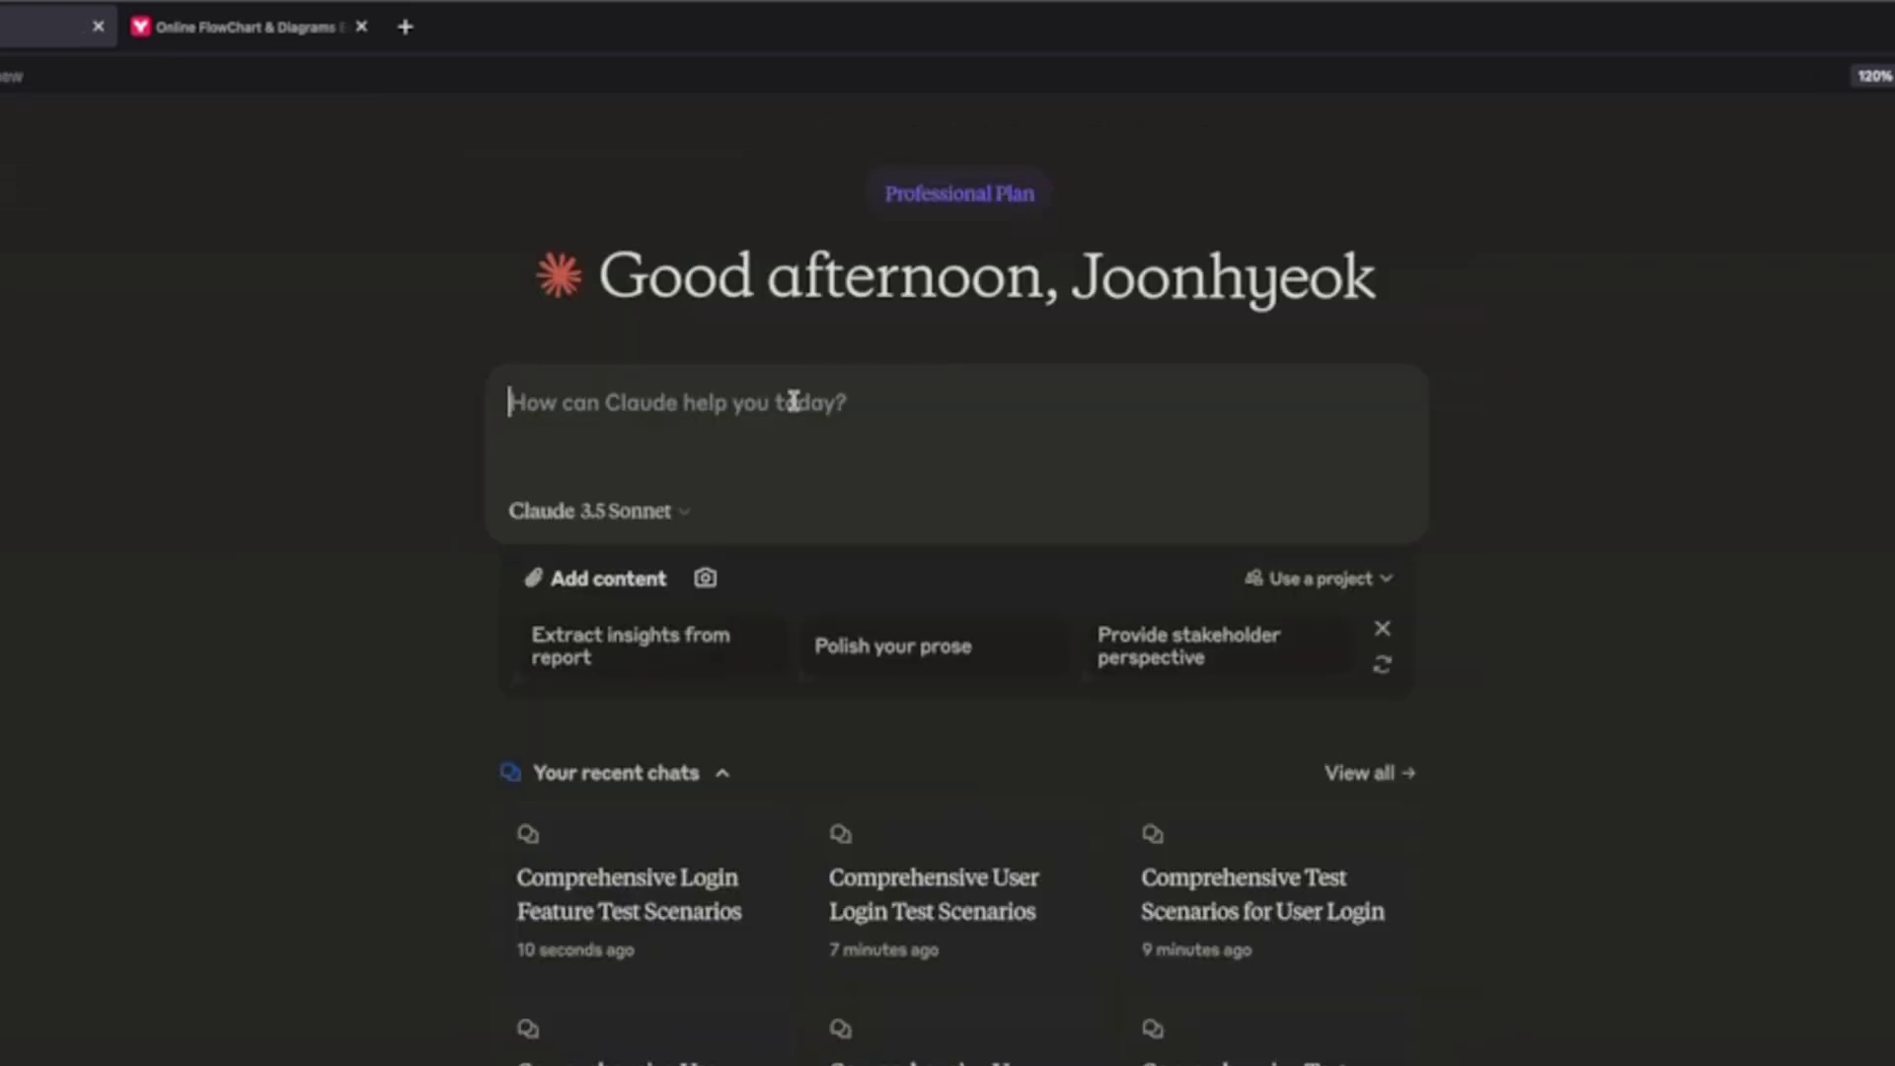
{"action": "key", "text": "ctrl+v"}
{"action": "left_click", "coordinate": [1391, 407]}
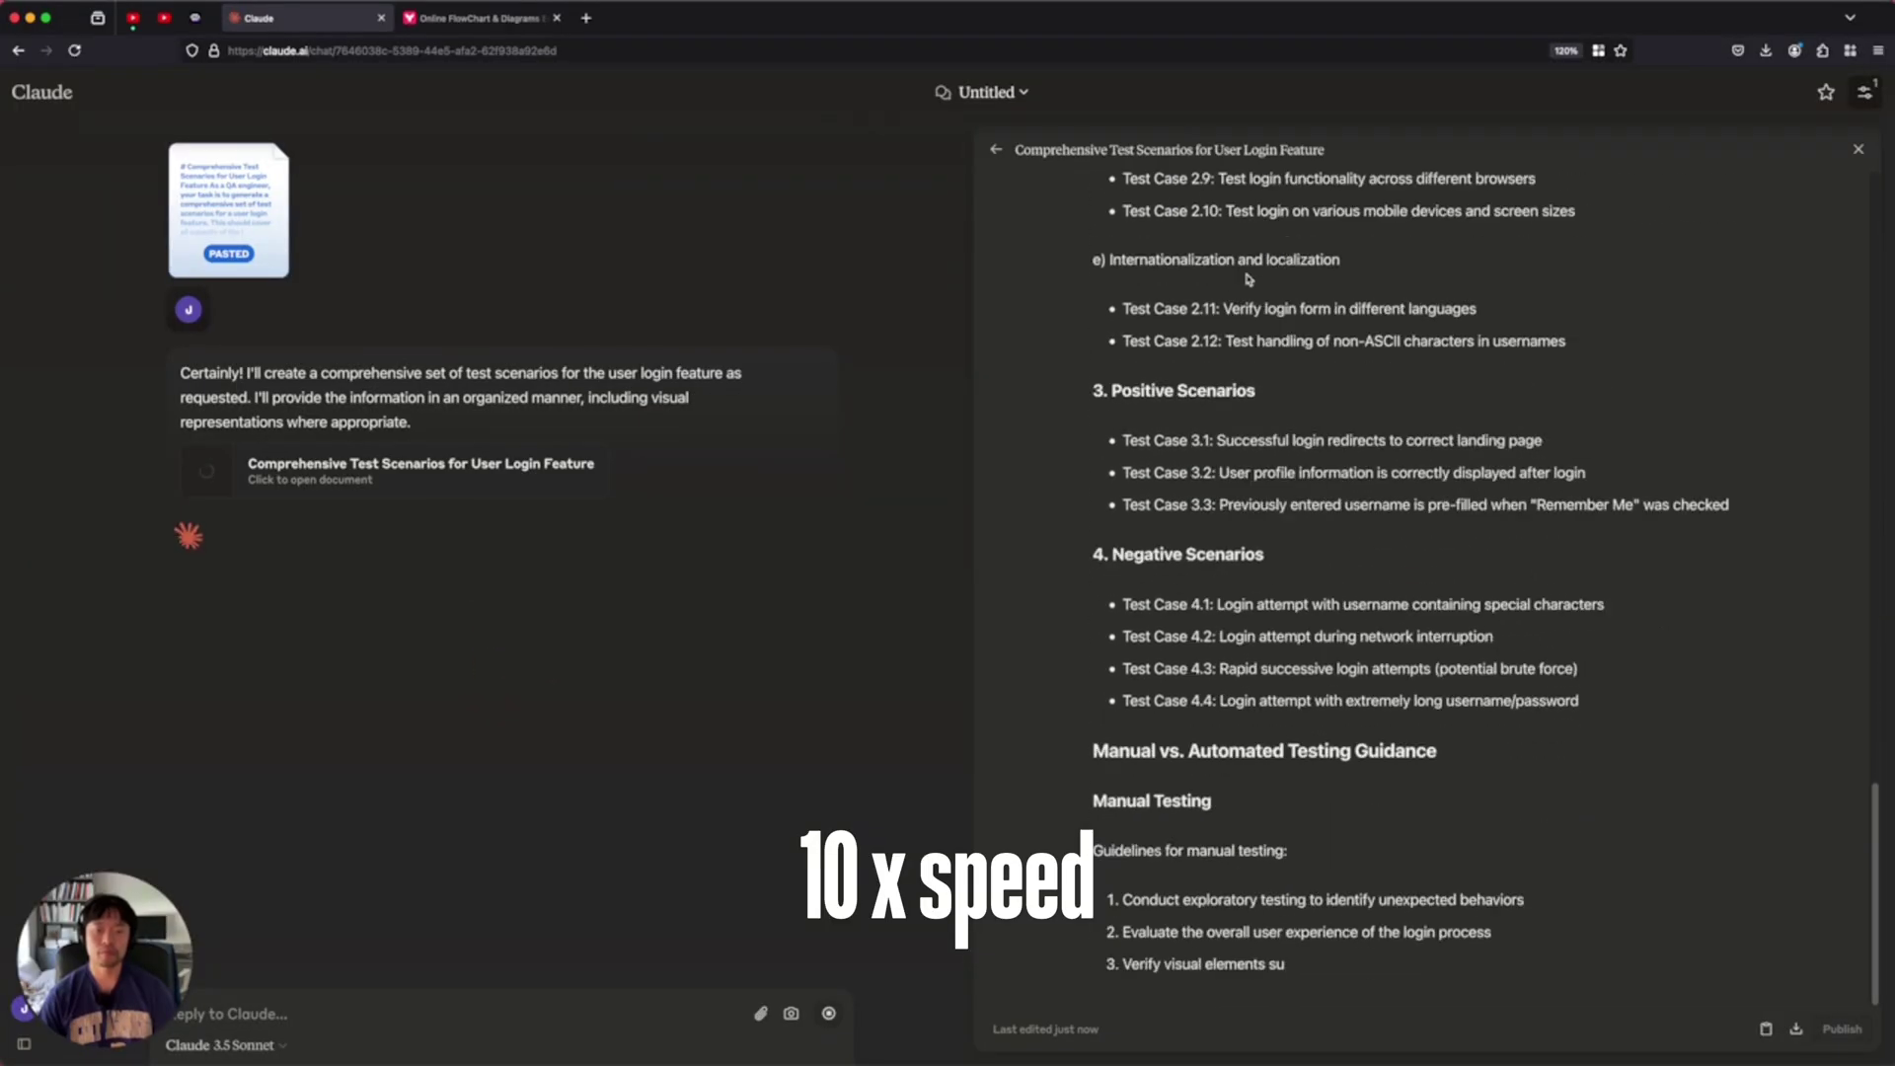
Copy the Mermaid code of the generated user login flowchart
{"action": "scroll", "coordinate": [1367, 538], "scroll_direction": "up", "scroll_amount": 10}
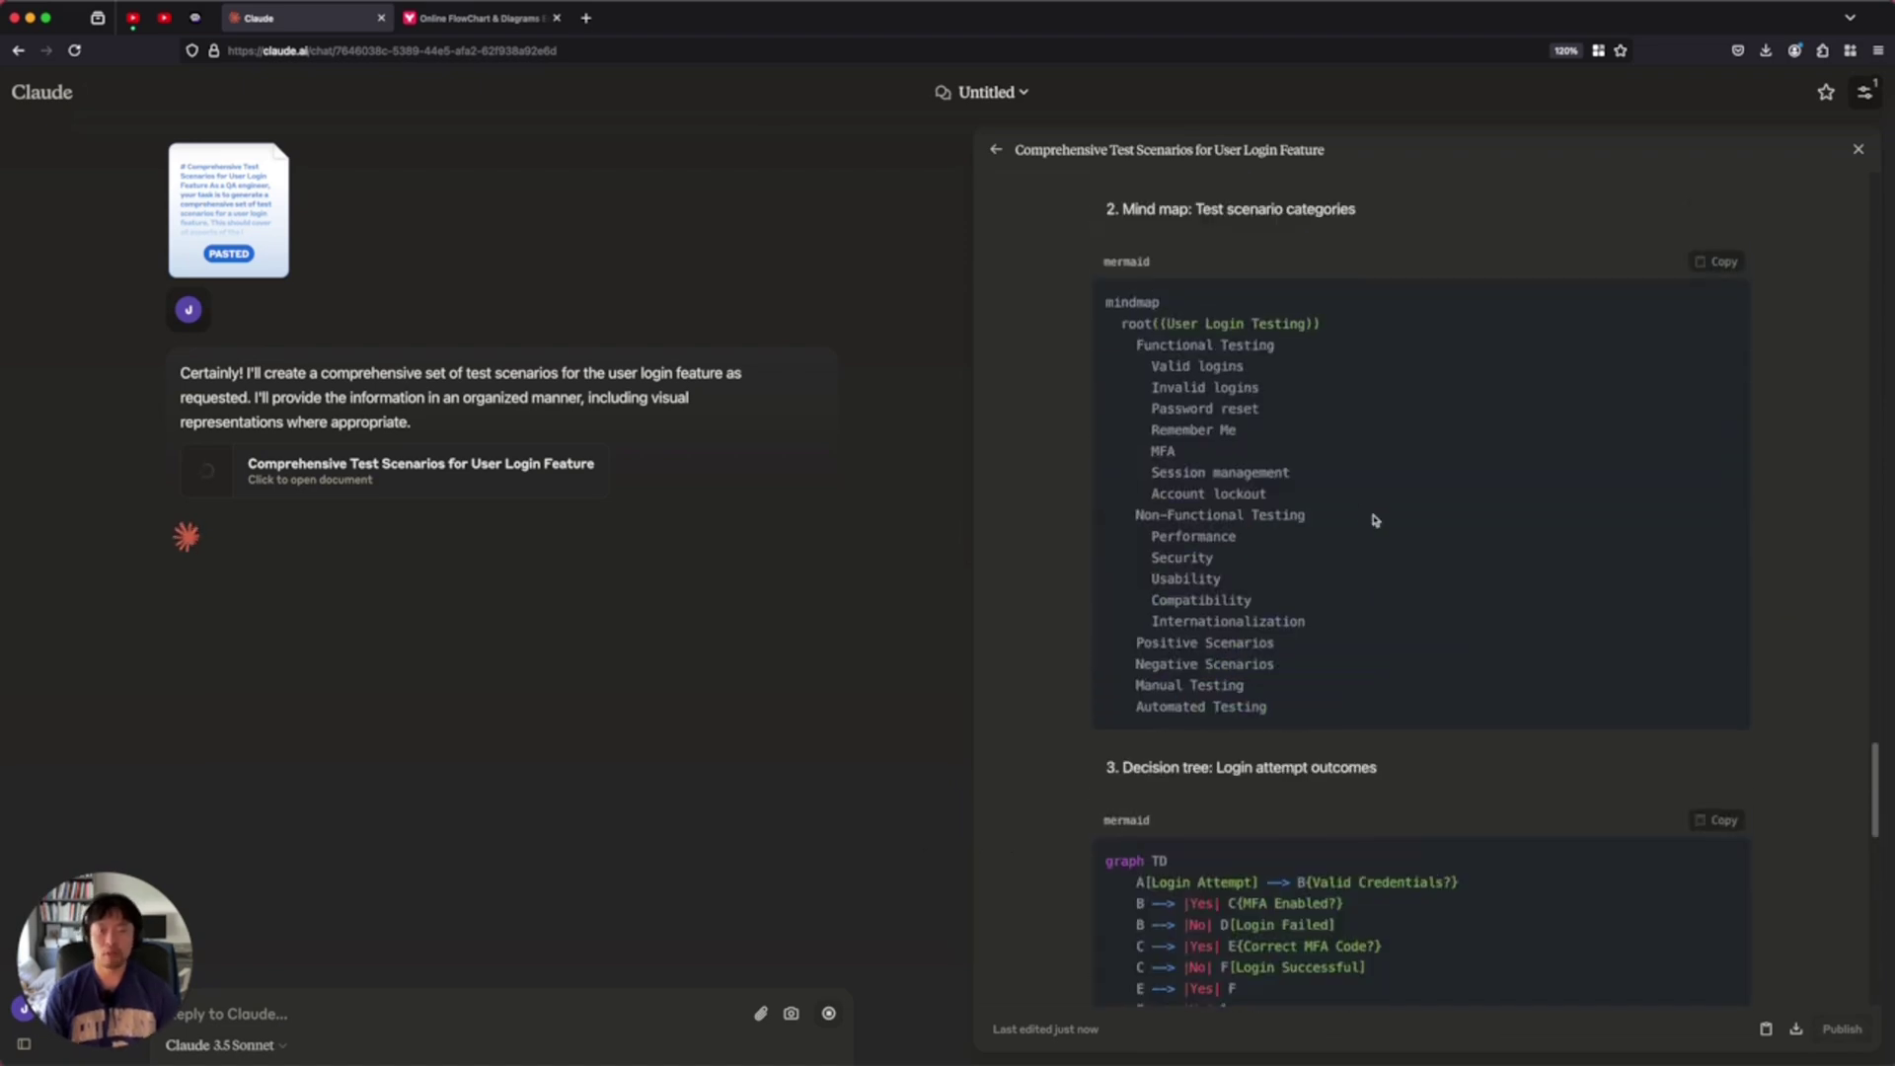
{"action": "scroll", "coordinate": [1288, 518], "scroll_direction": "up", "scroll_amount": 2}
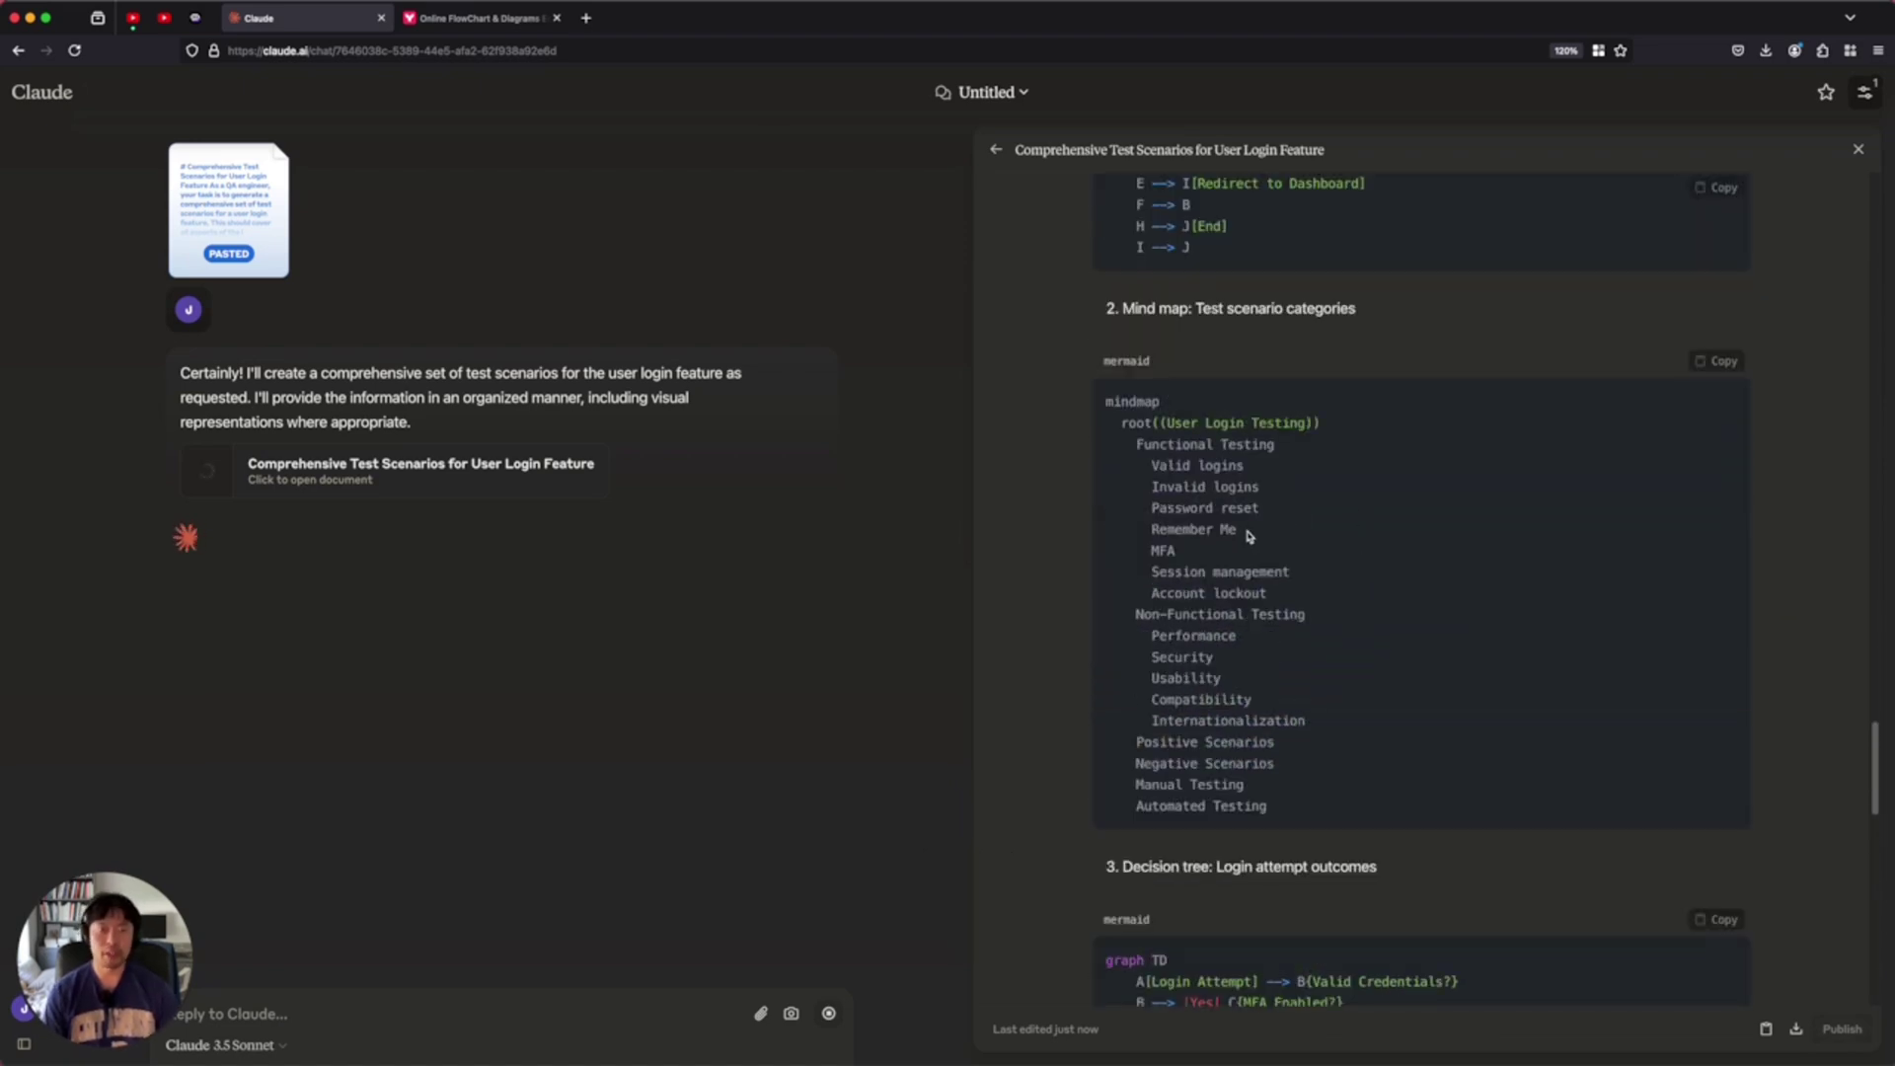
{"action": "scroll", "coordinate": [1241, 532], "scroll_direction": "up", "scroll_amount": 8}
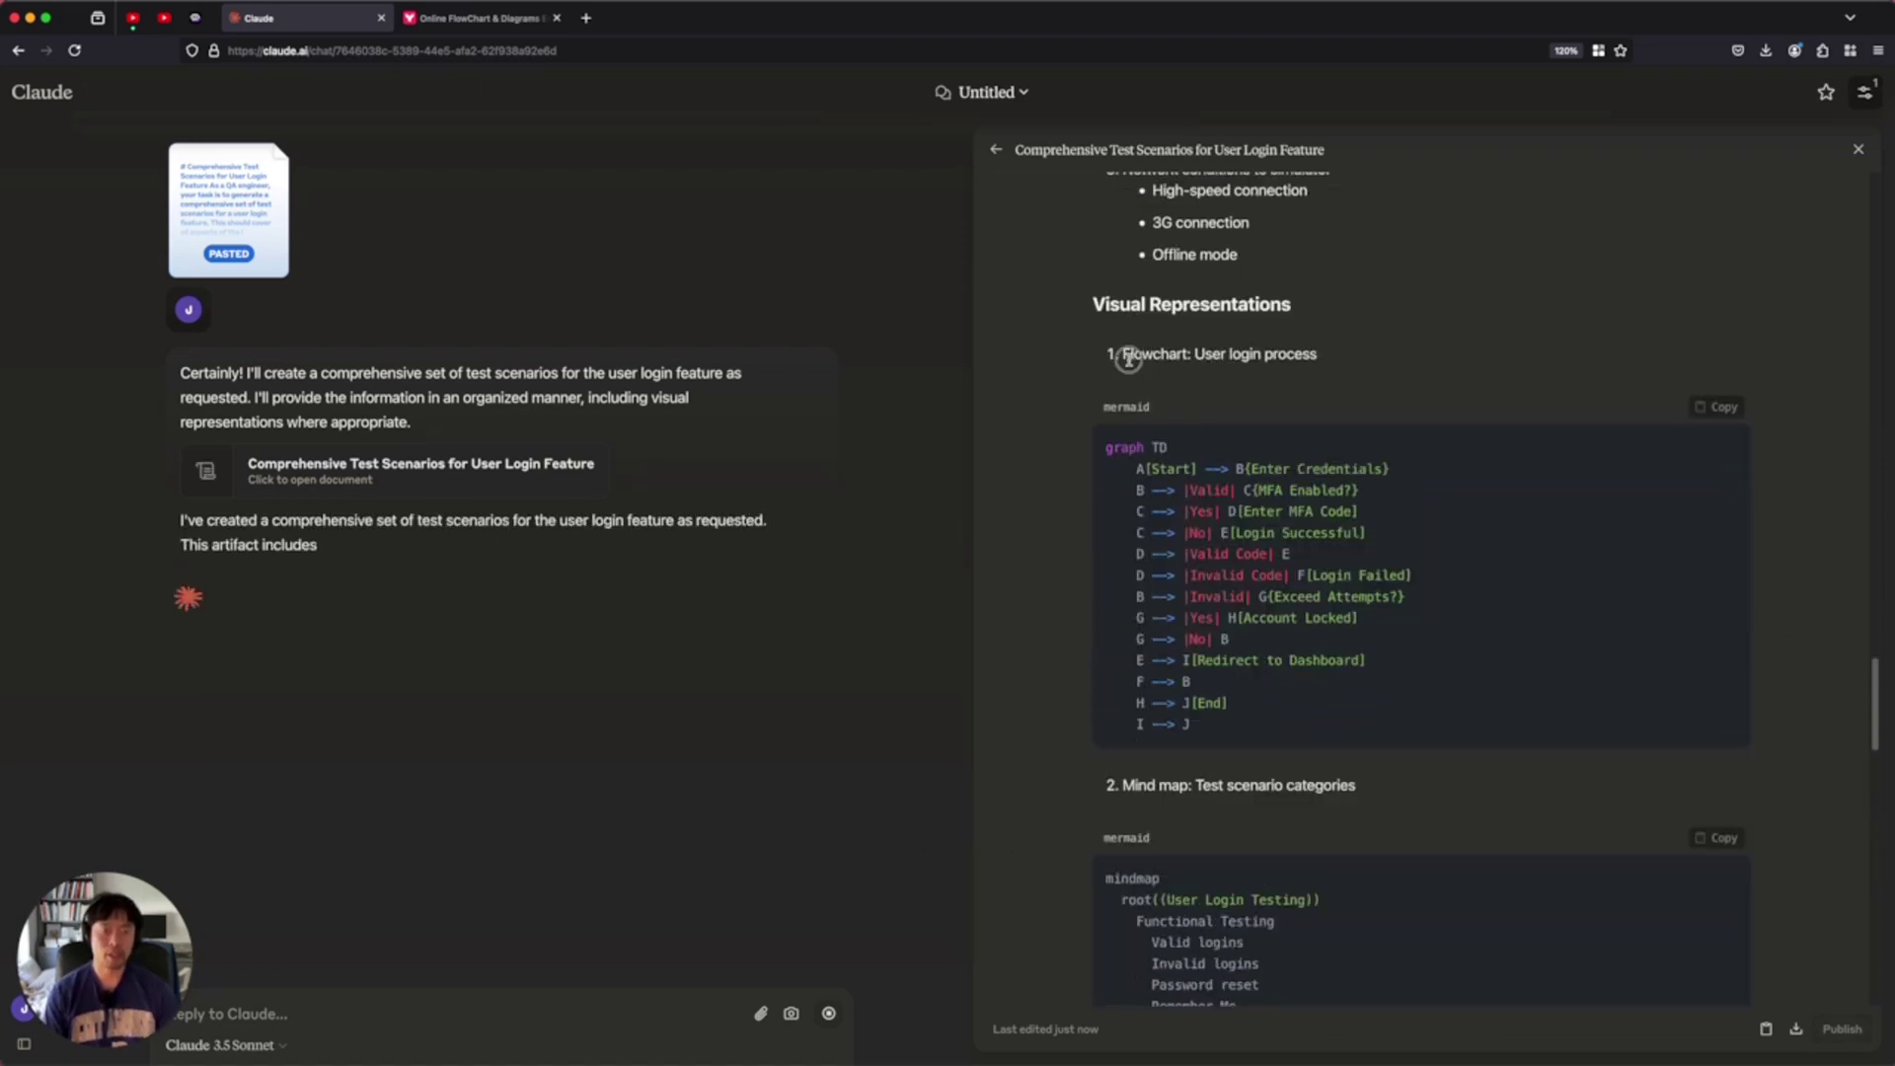
{"action": "left_click_drag", "start_coordinate": [1130, 355], "coordinate": [1311, 357]}
{"action": "left_click", "coordinate": [1112, 445]}
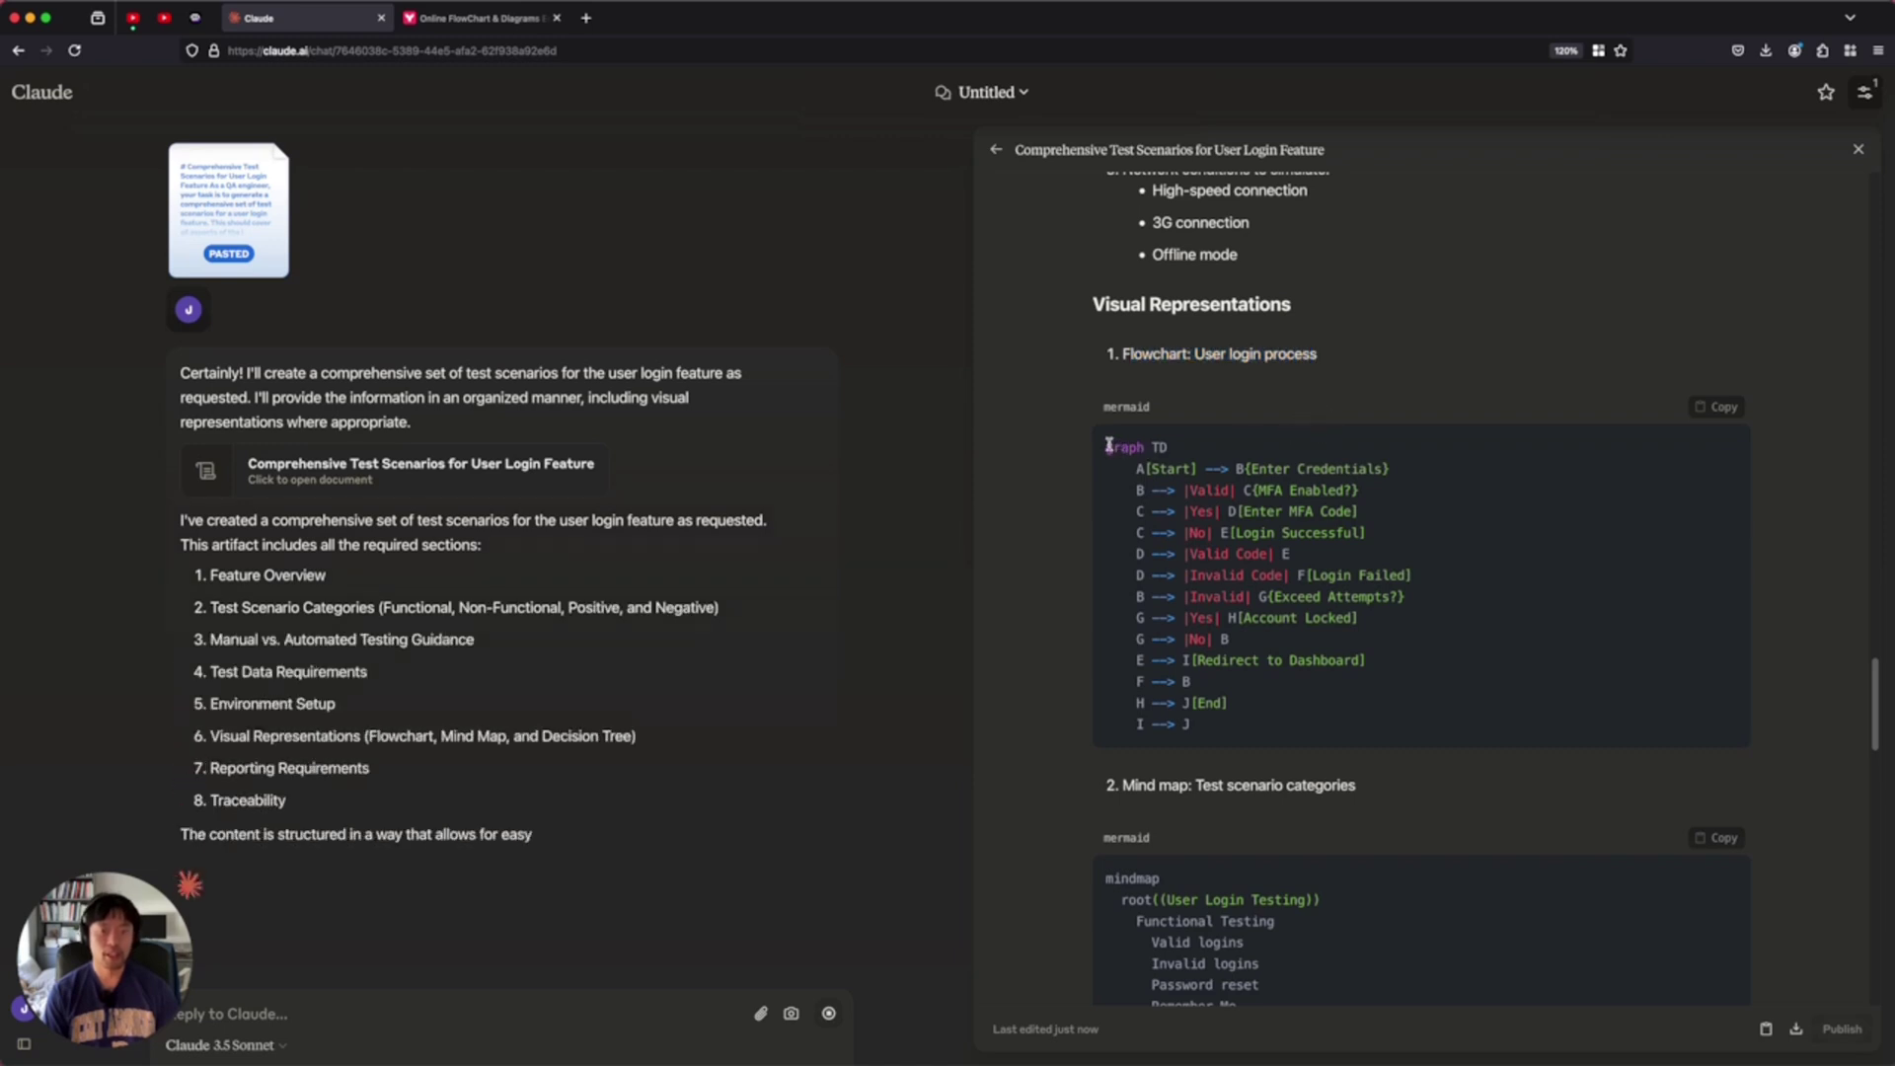
{"action": "left_click_drag", "start_coordinate": [1104, 413], "coordinate": [1717, 390]}
{"action": "left_click", "coordinate": [1708, 409]}
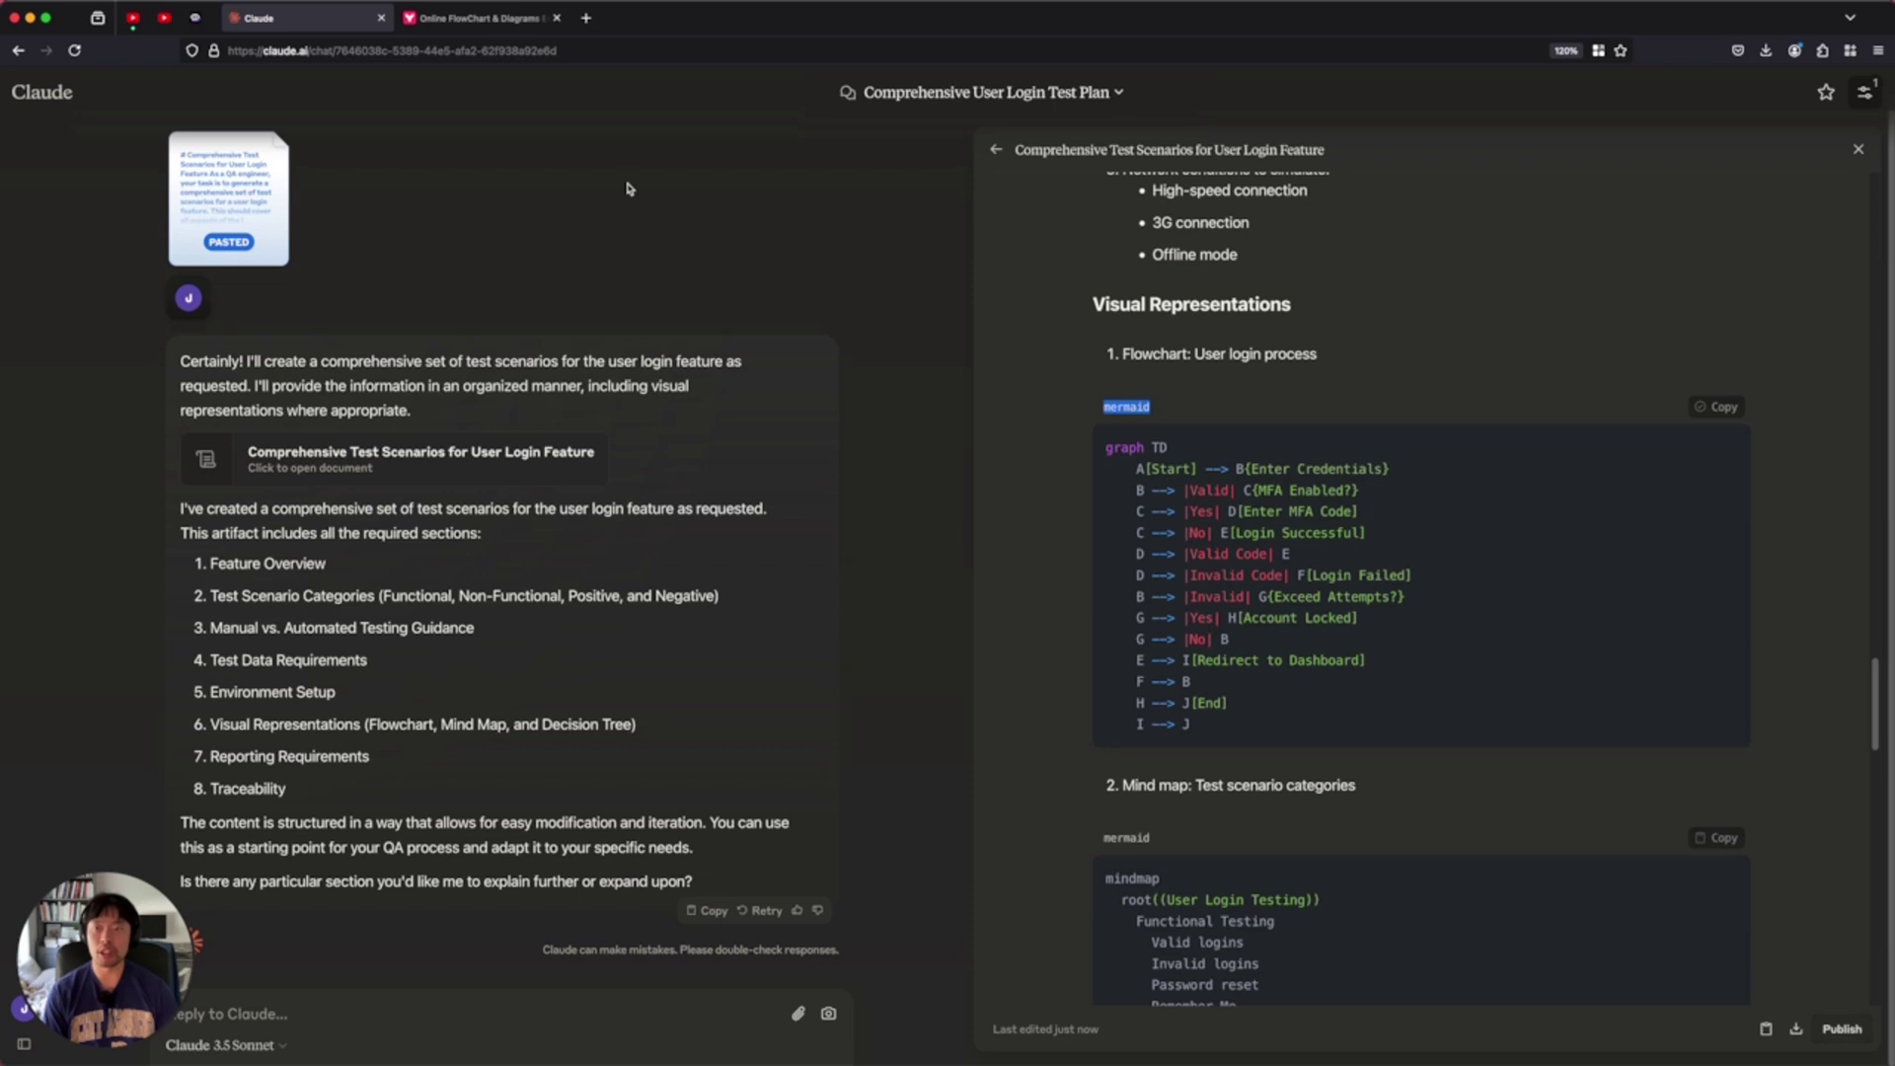
{"action": "left_click", "coordinate": [474, 20]}
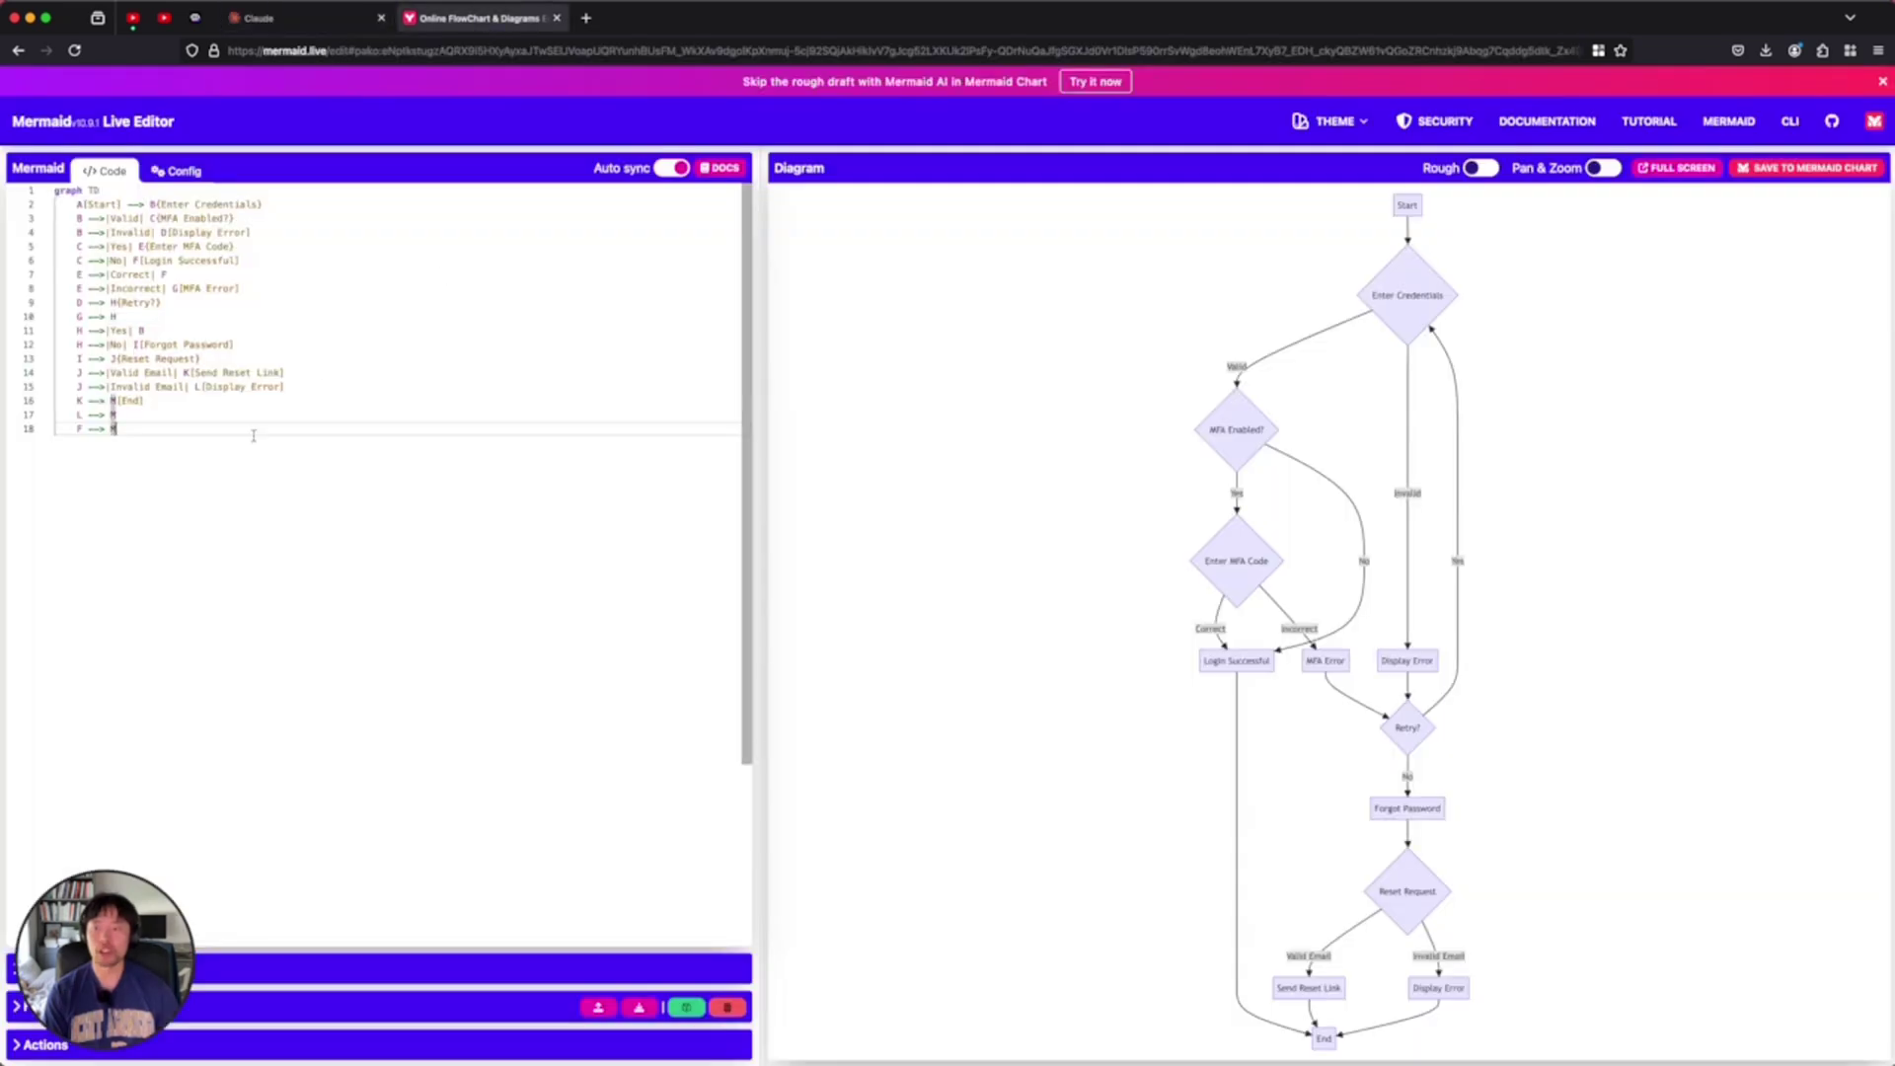
Replace the old Mermaid code with the 14-line login flowchart, from Enter Credentials to Redirect to Dashboard
{"action": "left_click_drag", "start_coordinate": [254, 435], "coordinate": [55, 232]}
{"action": "left_click", "coordinate": [187, 434]}
{"action": "key", "text": "super+a"}
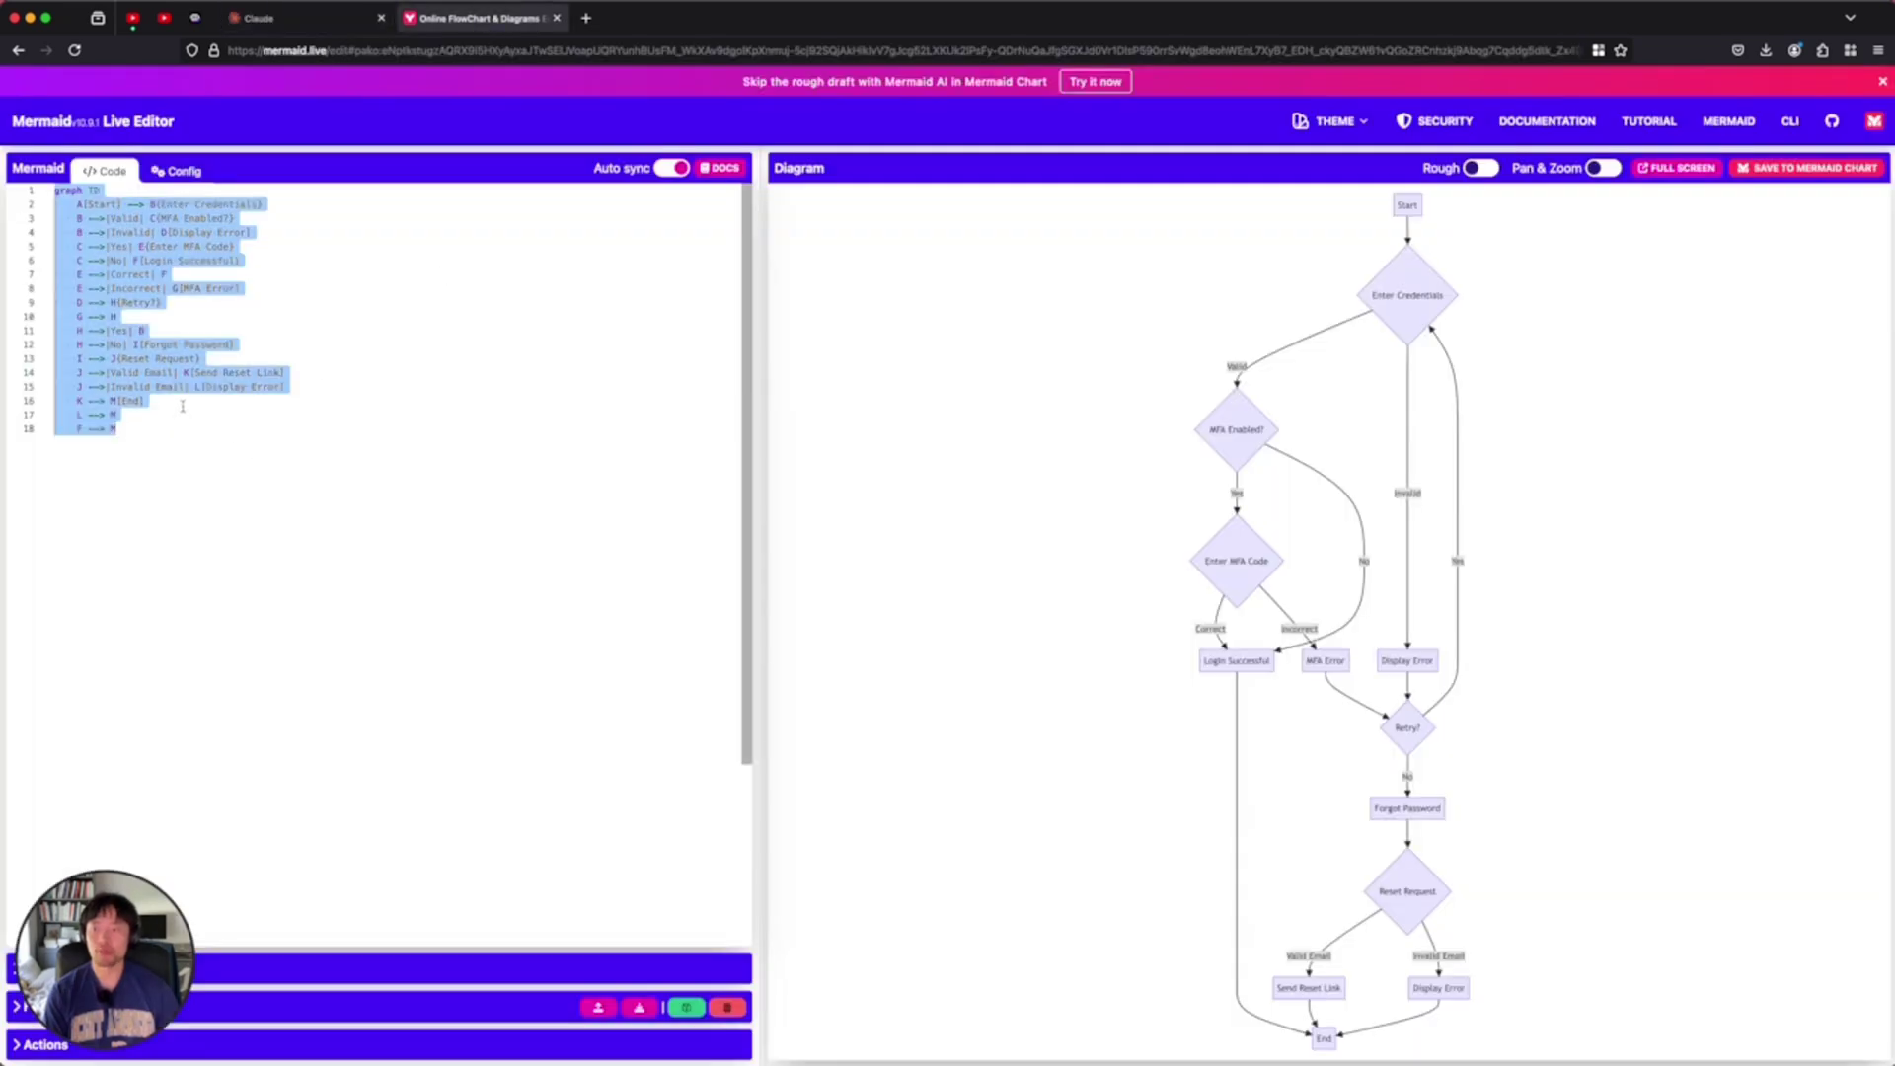
{"action": "key", "text": "super+s"}
{"action": "key", "text": "Escape"}
{"action": "left_click", "coordinate": [183, 426]}
{"action": "key", "text": "super+a"}
{"action": "key", "text": "BackSpace"}
{"action": "key", "text": "super+v"}
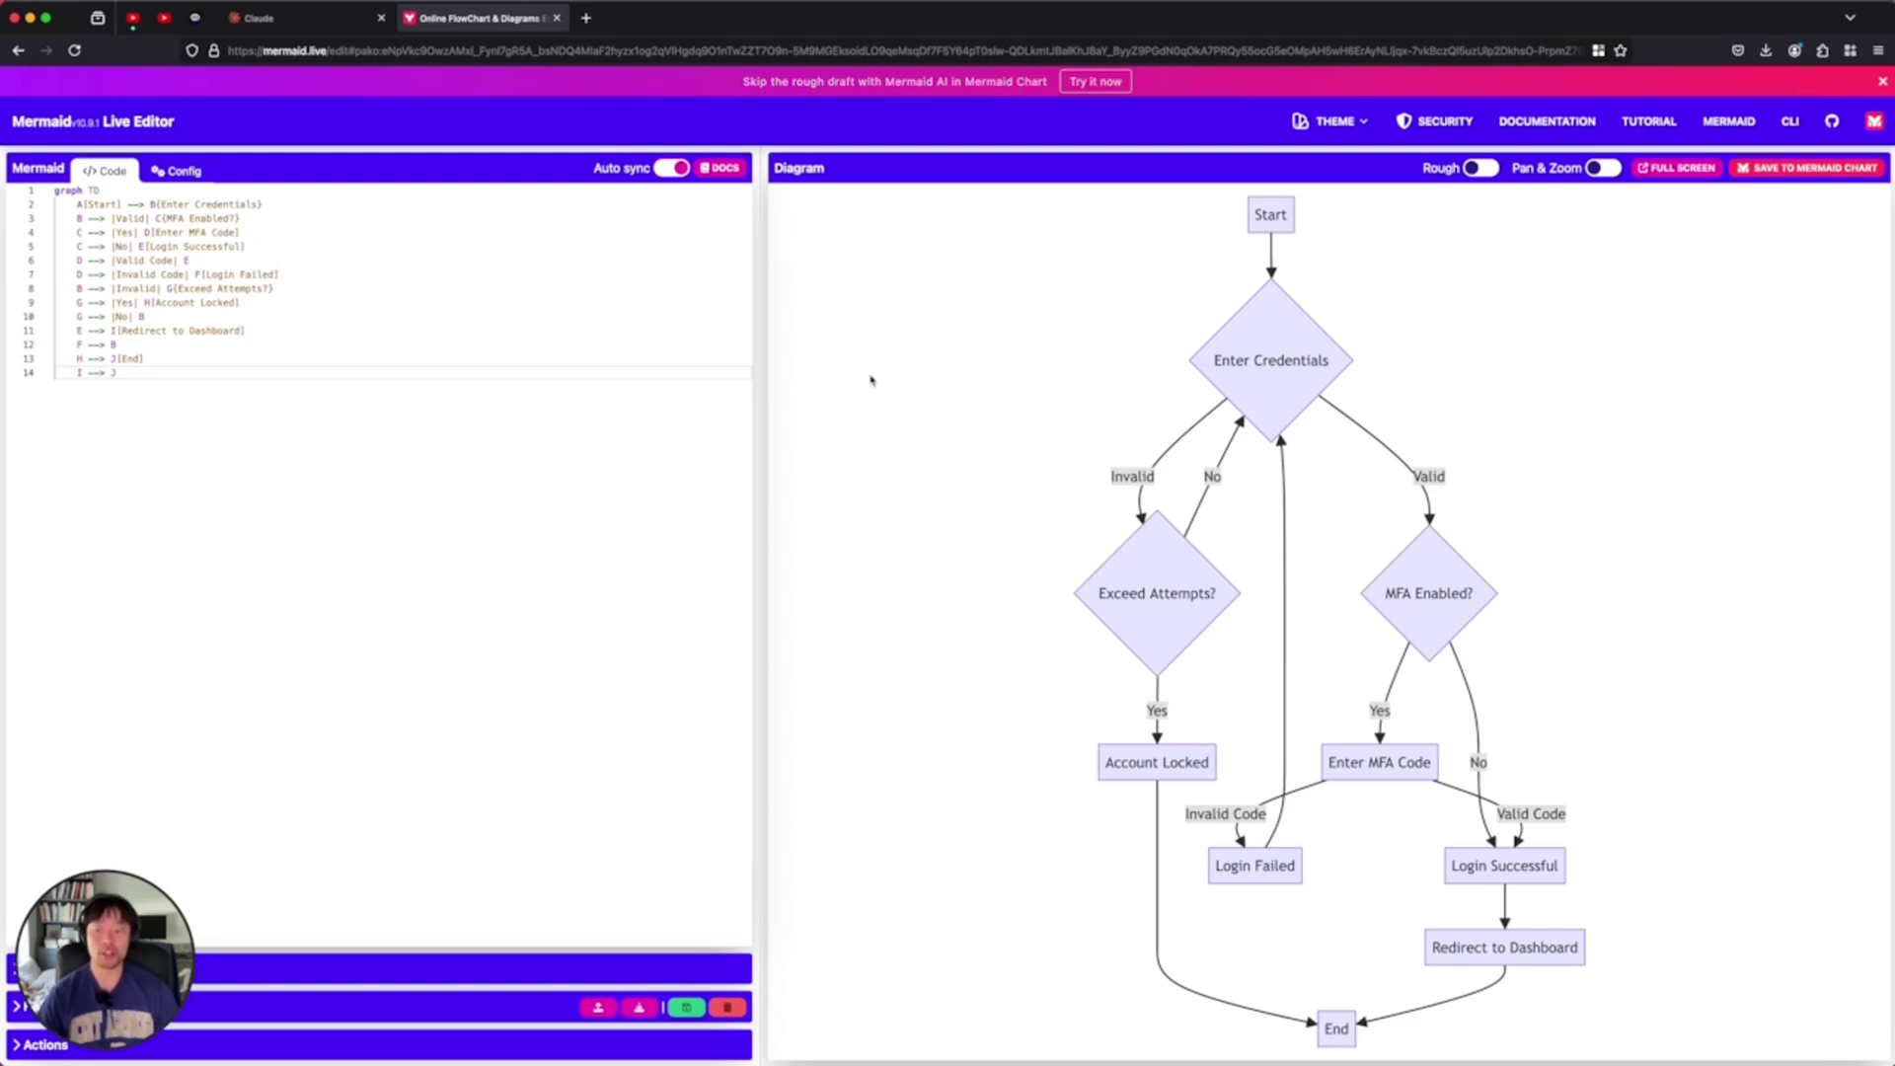
Return to Claude's Comprehensive Test Scenarios for User Login Feature document at its Mermaid diagrams
{"action": "key", "text": "ctrl+shift+Tab"}
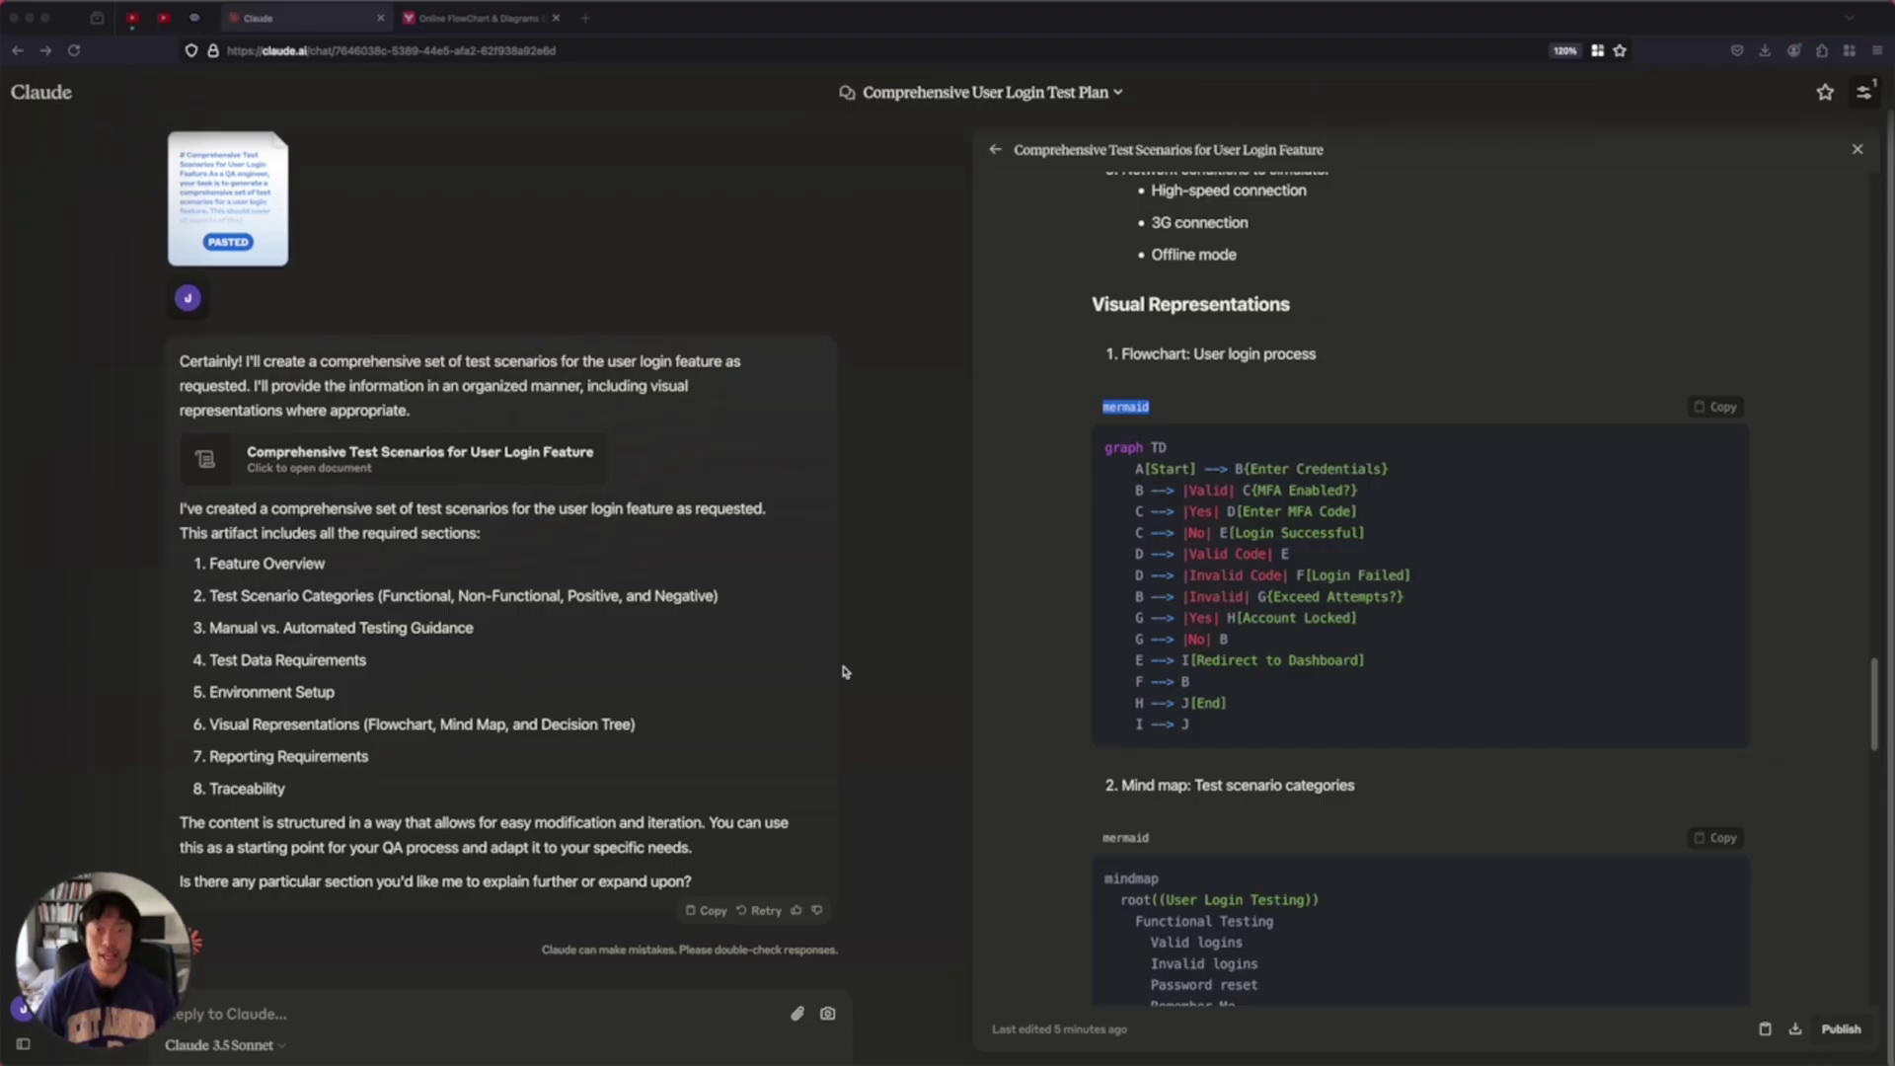